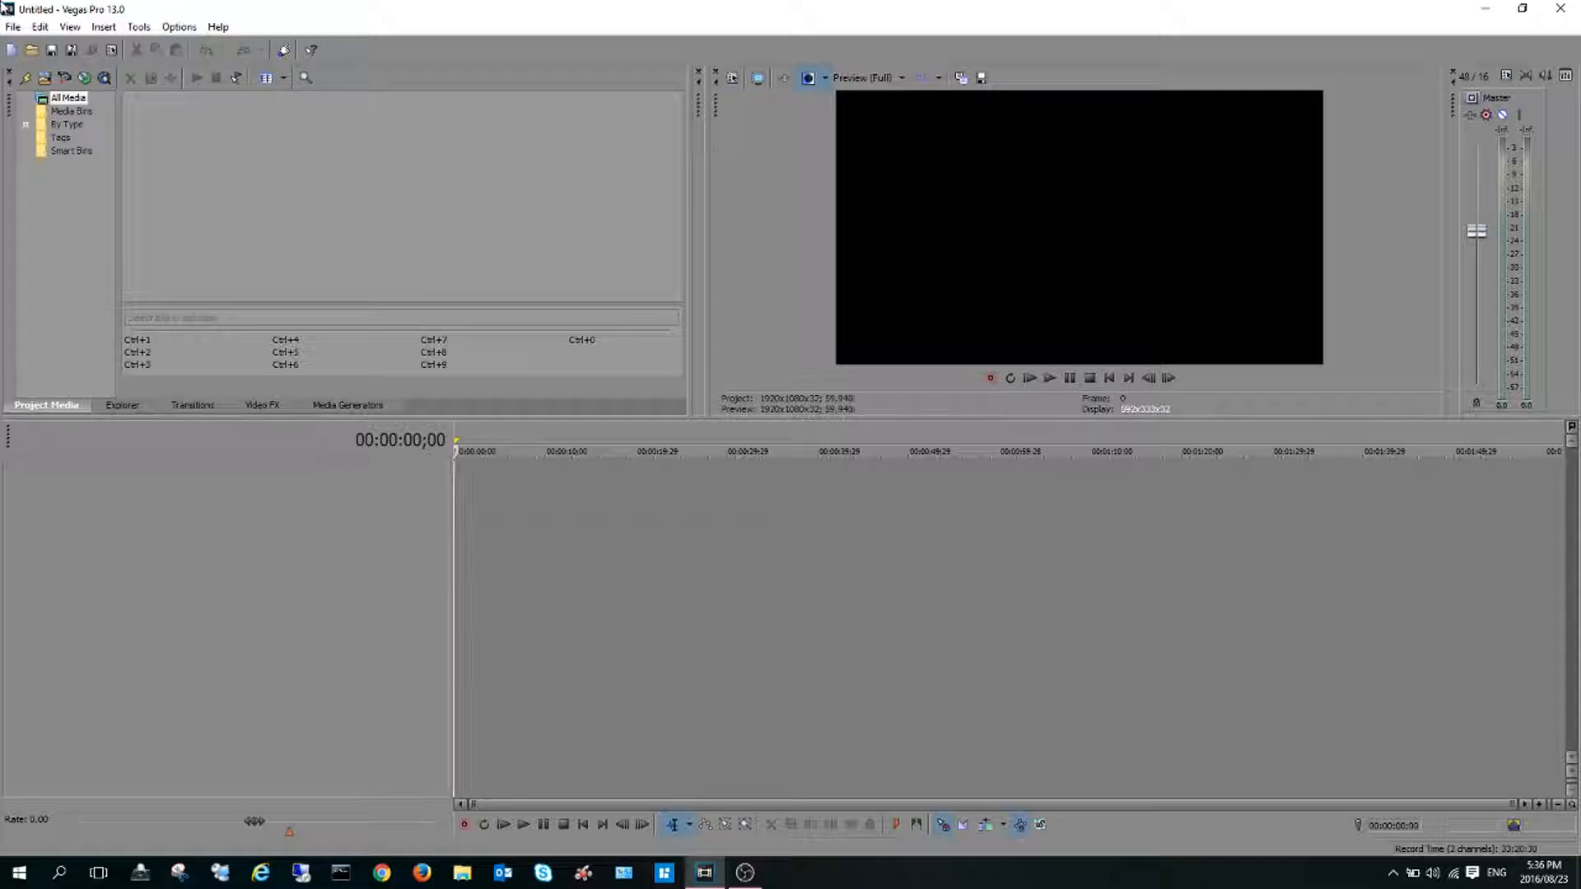
- Set the project's video properties to the HD 1080-60i (1920x1080) template with a frame rate of 59,940 (Double NTSC)
click(13, 26)
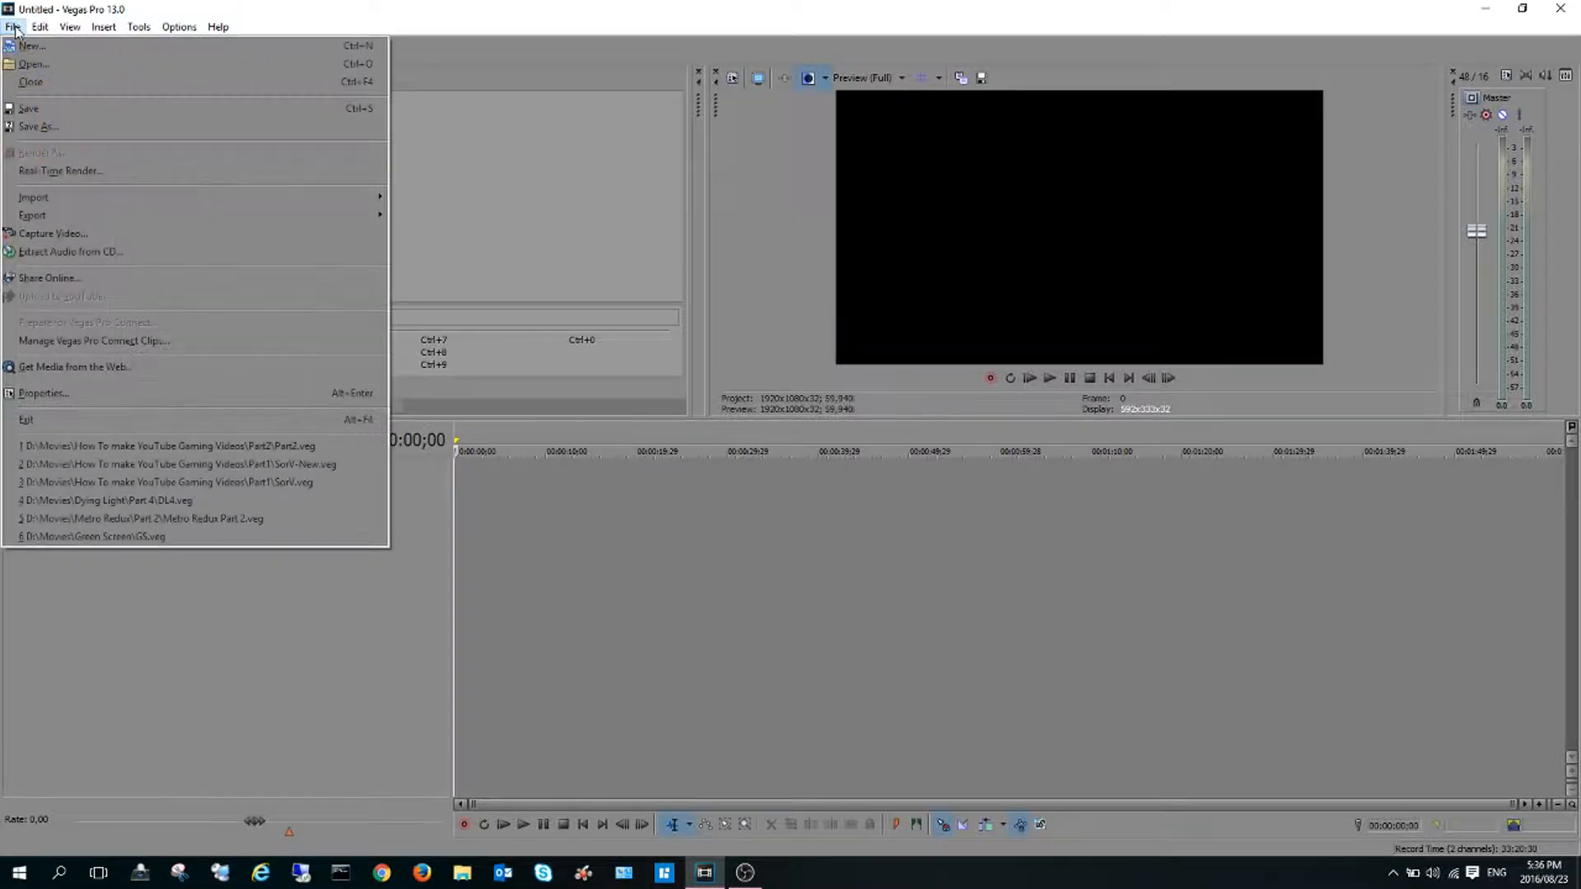
click(101, 391)
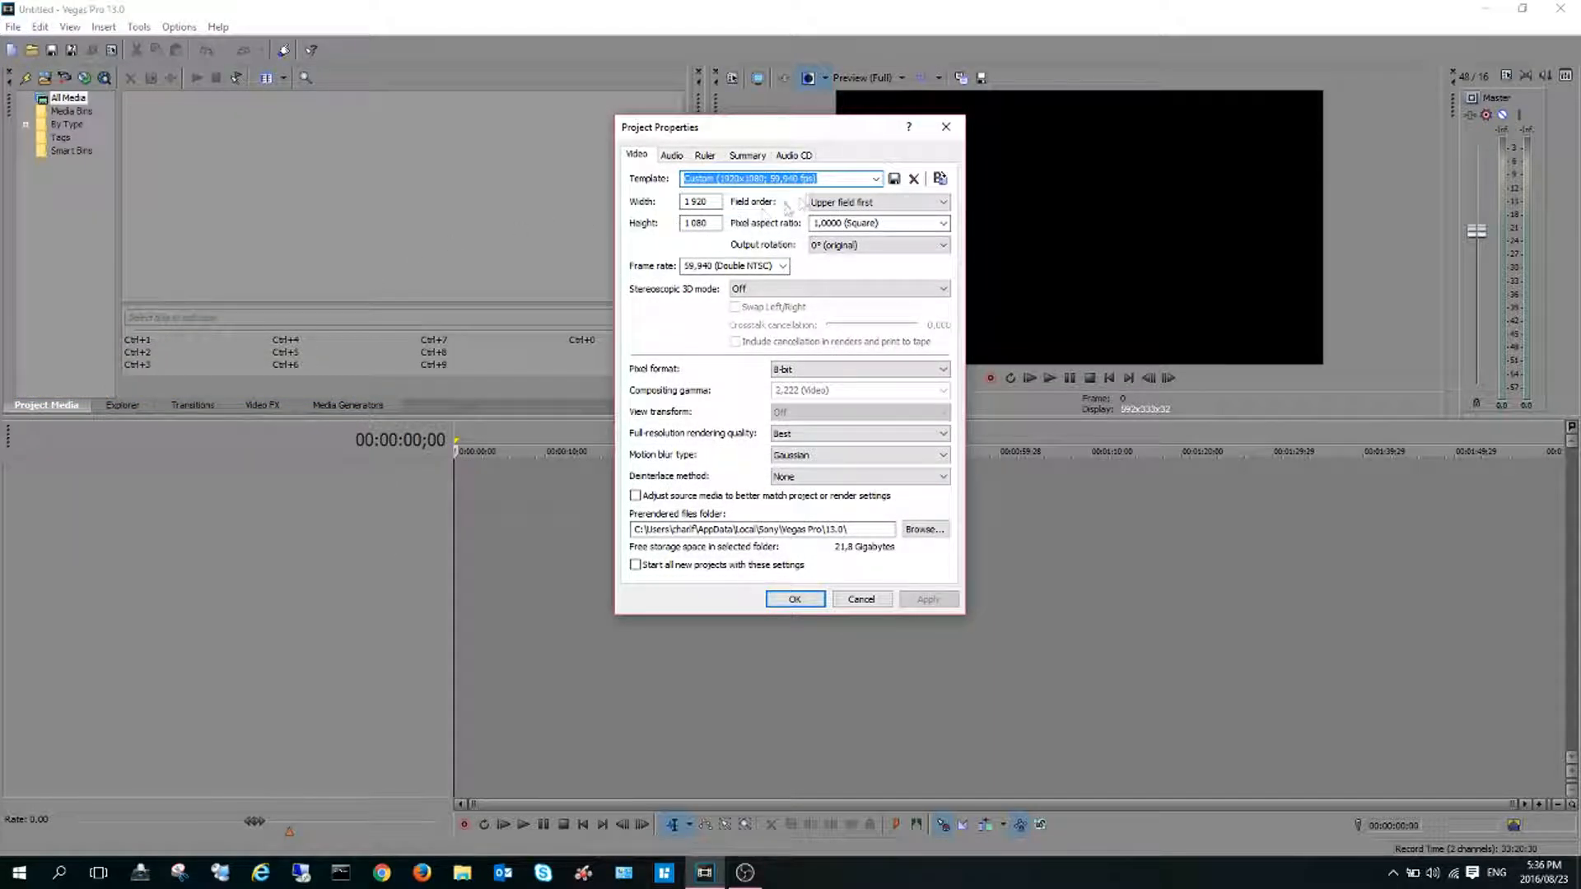
click(875, 178)
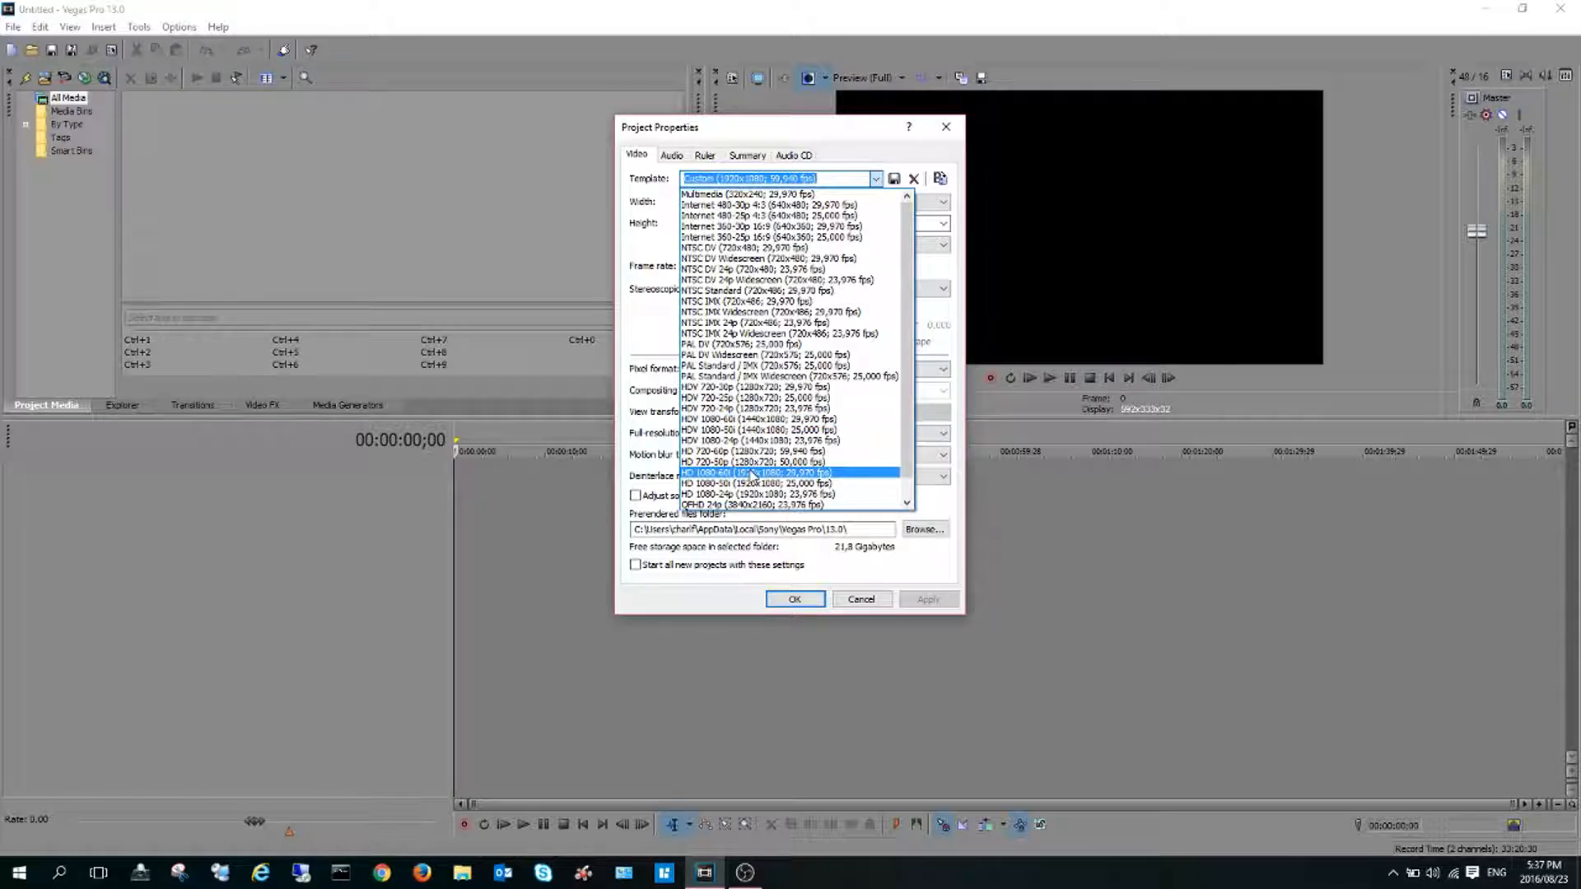
click(753, 474)
click(783, 267)
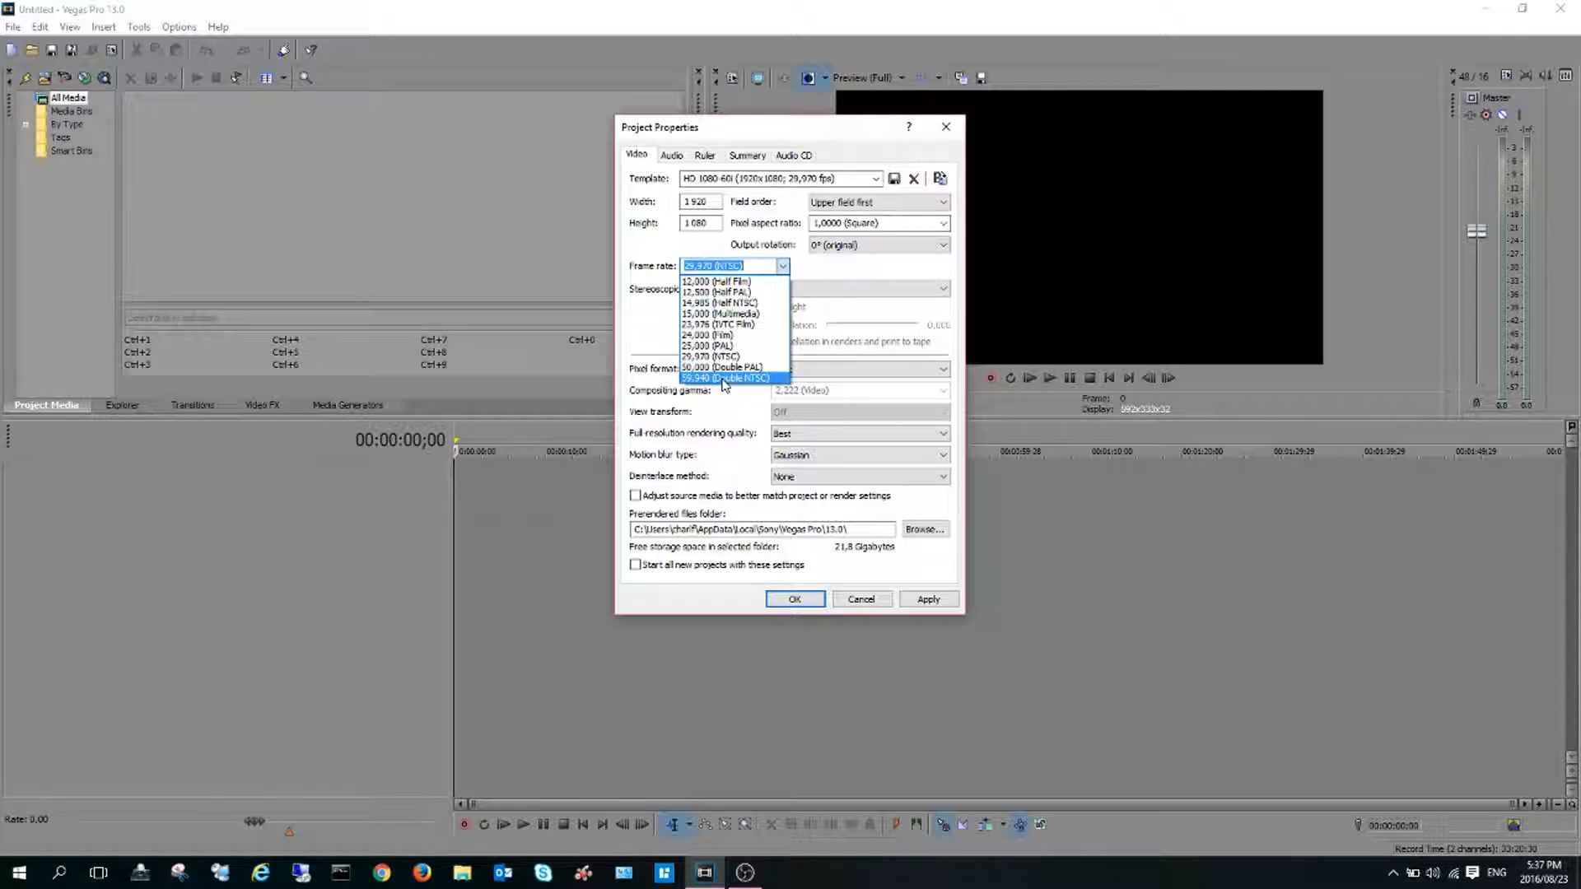
click(724, 378)
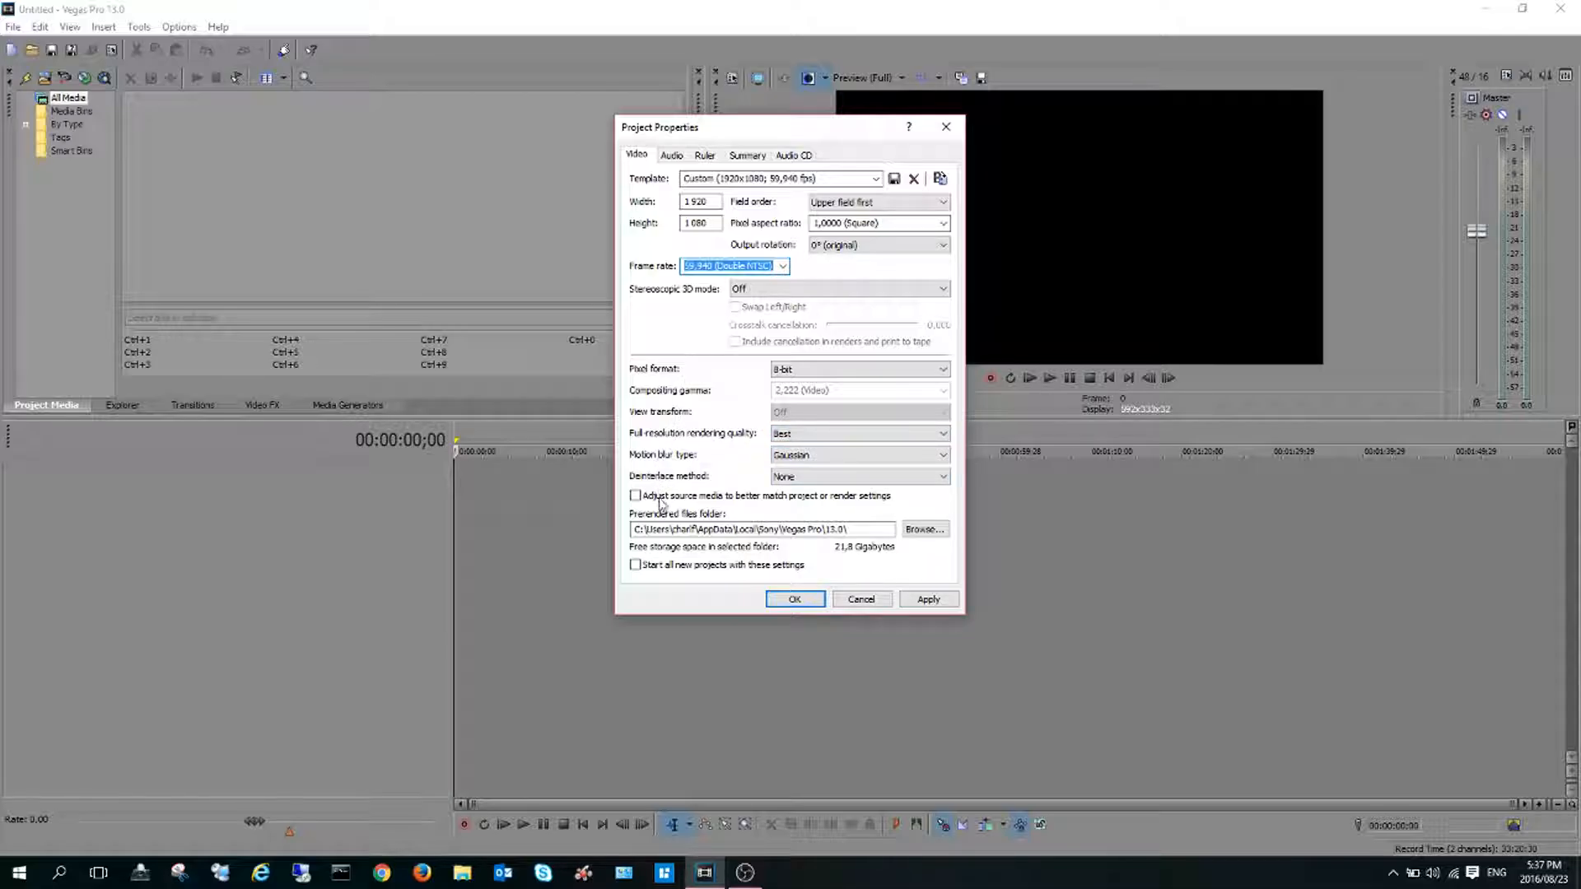
- Enable starting all new projects with these settings and accept the project properties
click(636, 565)
click(636, 567)
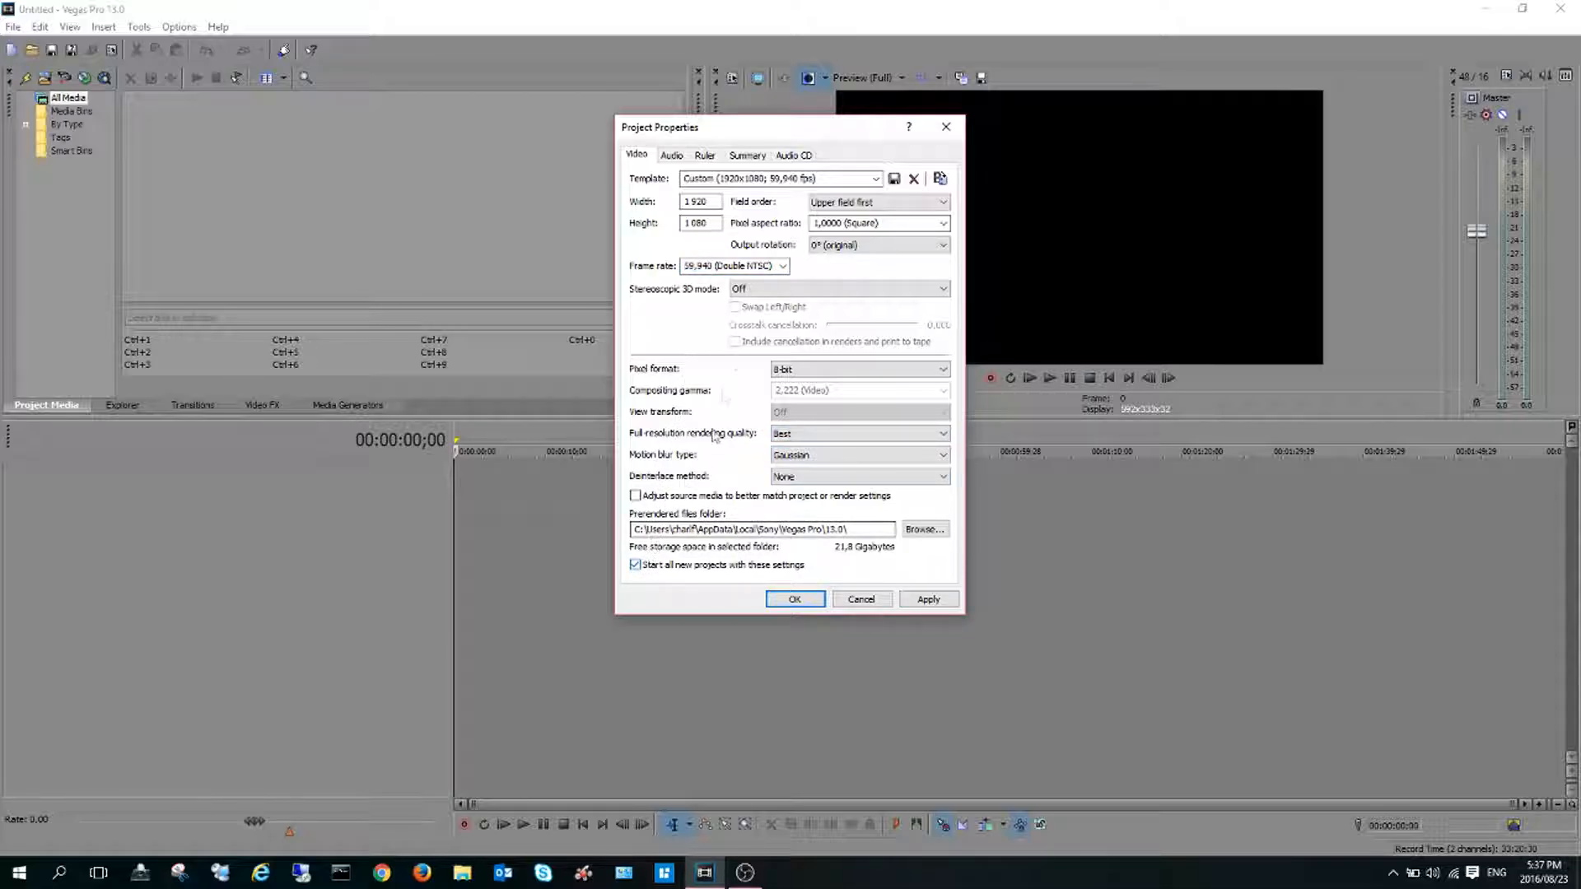
key(Return)
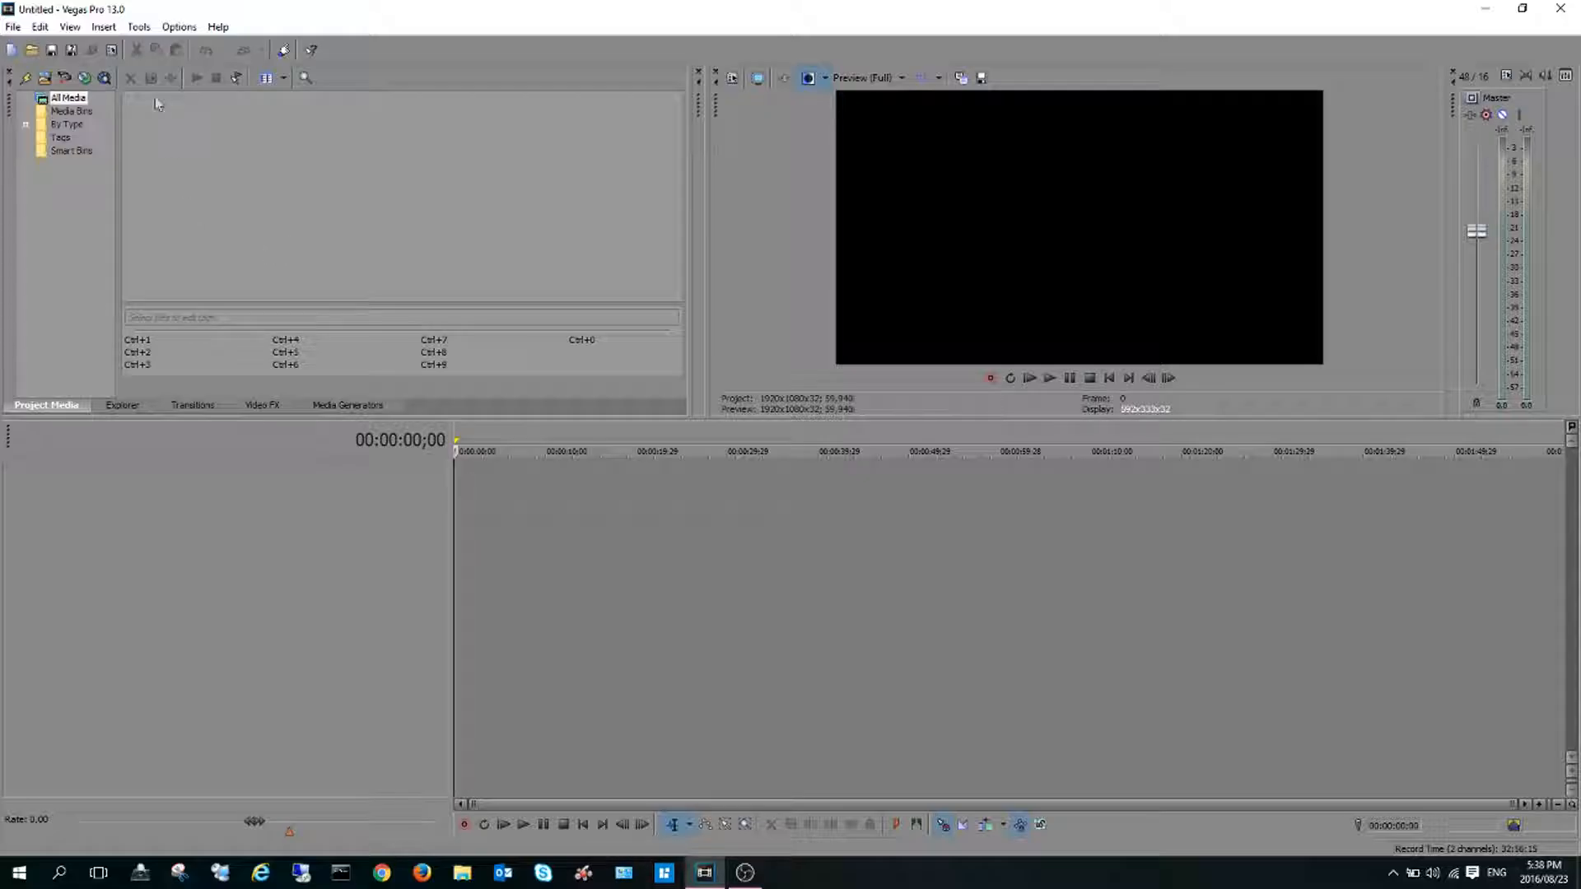
- Set the preferred audio editor in the preferences to audacity.exe from C:\Program Files (x86)\Audacity and accept the preferences
click(179, 26)
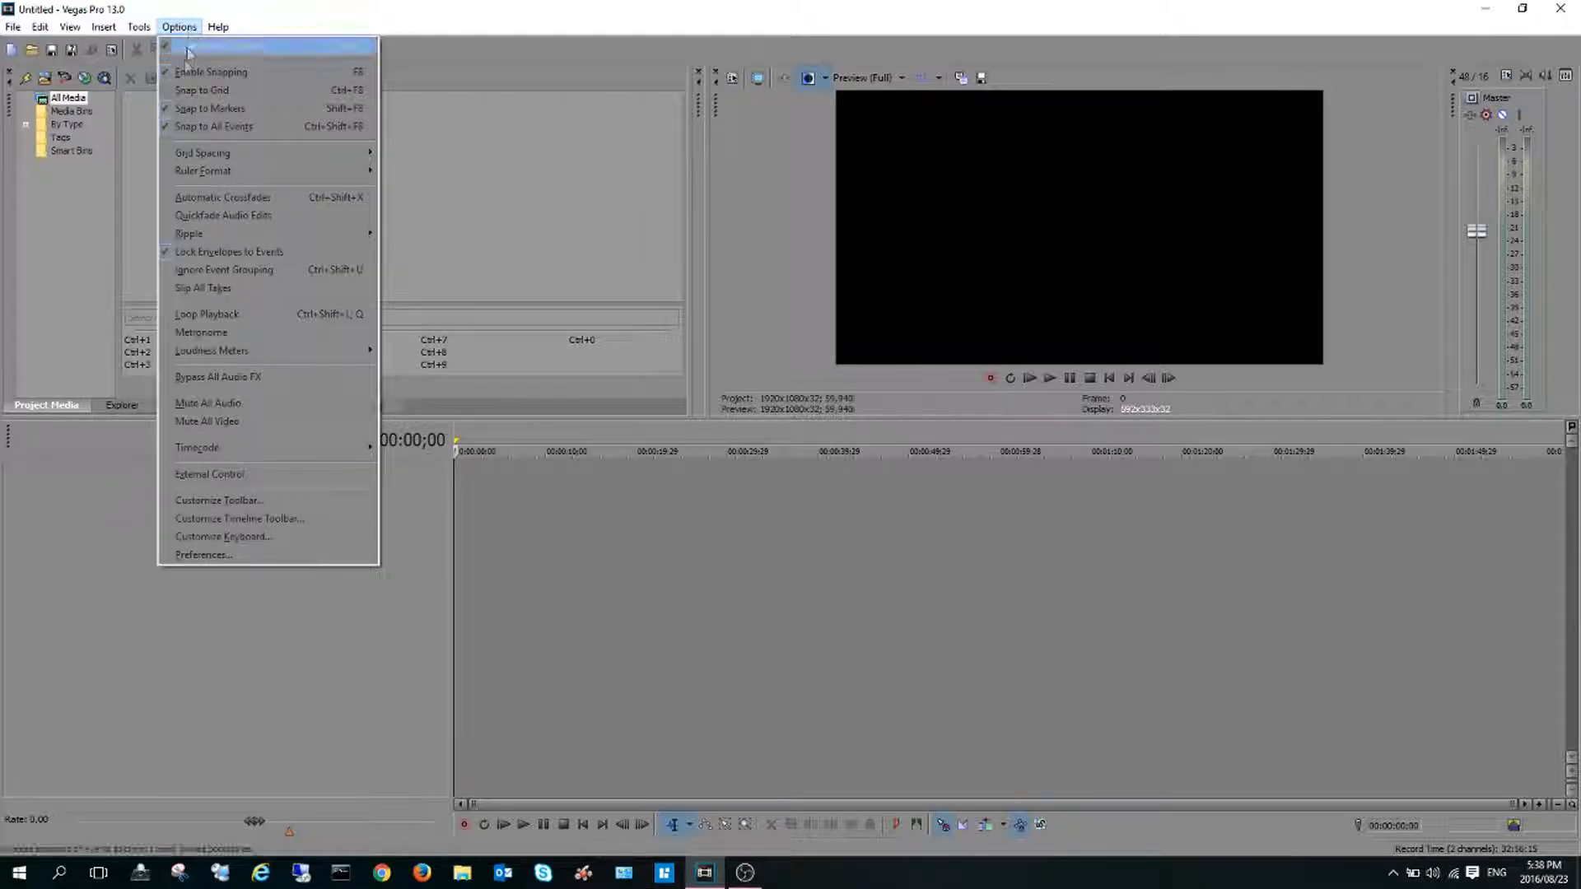
click(235, 554)
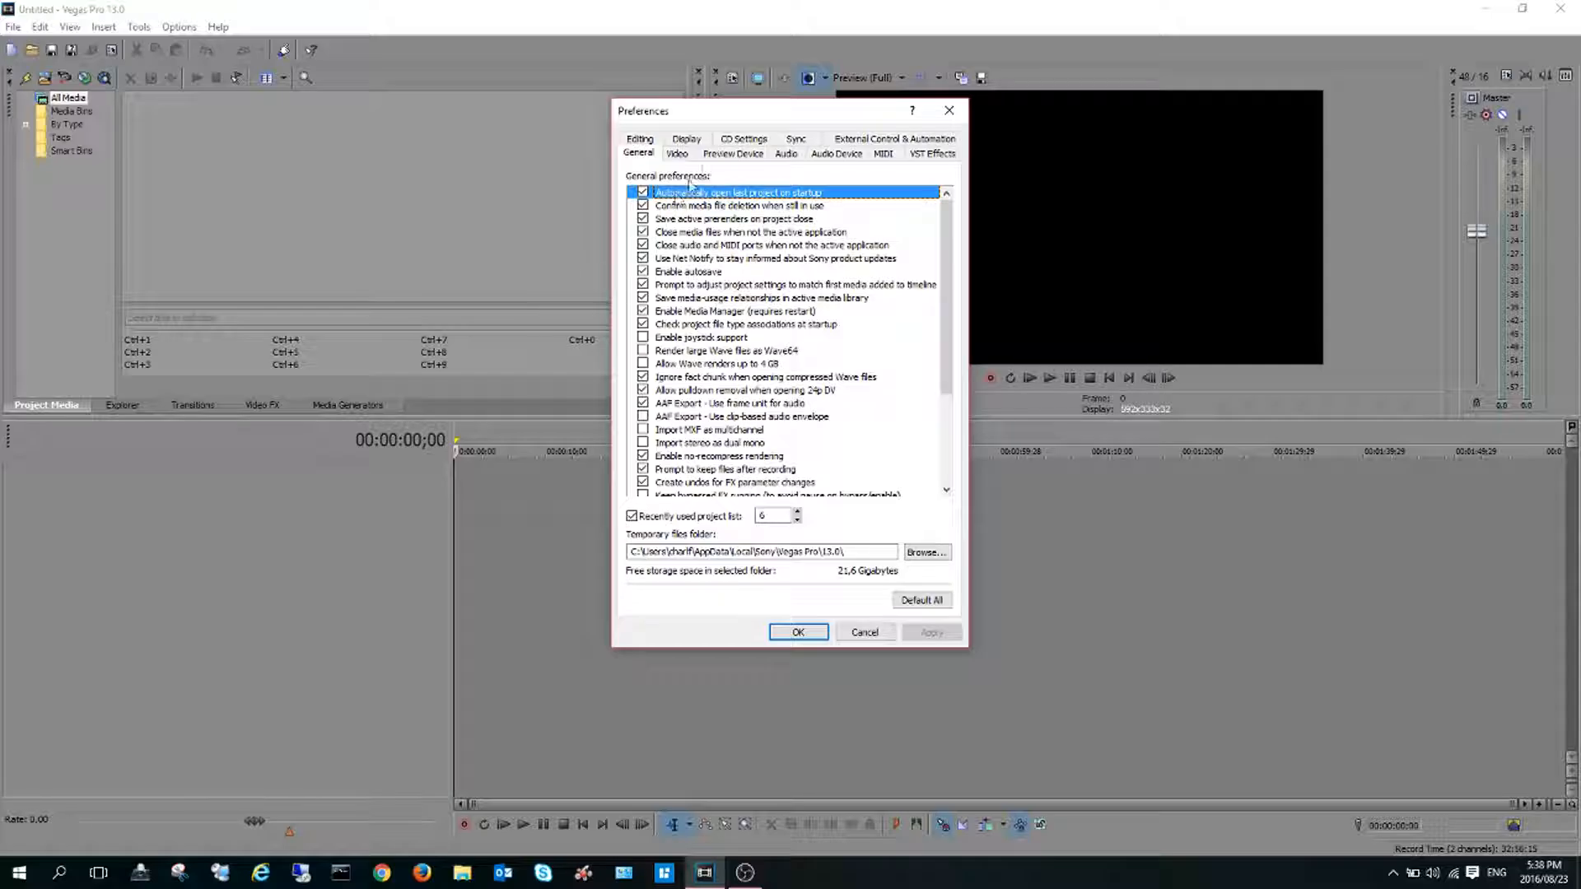
click(788, 155)
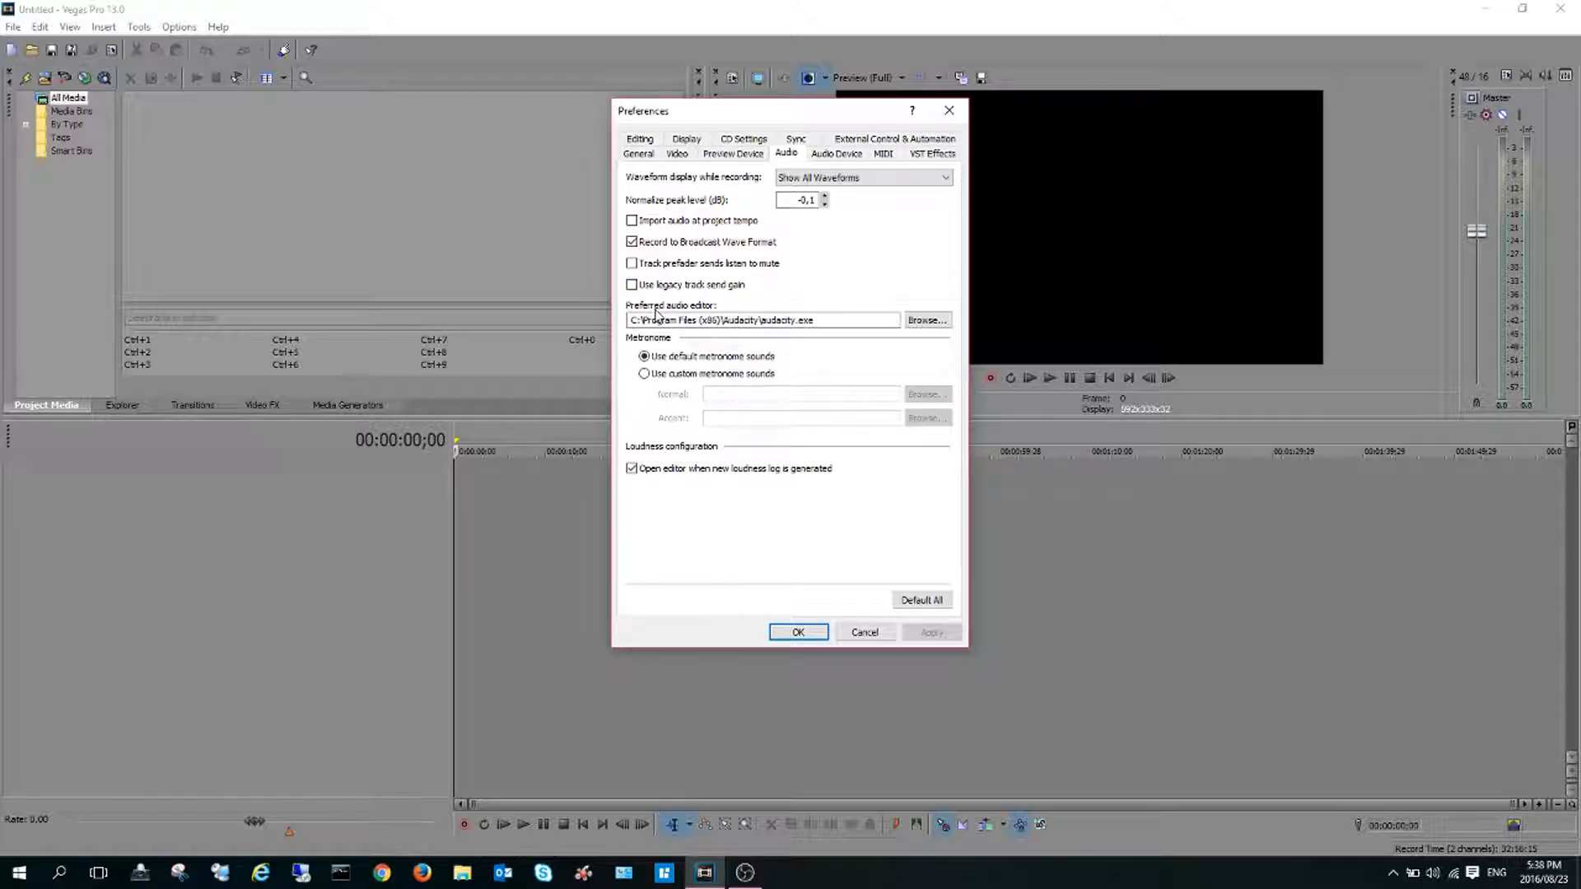
click(928, 321)
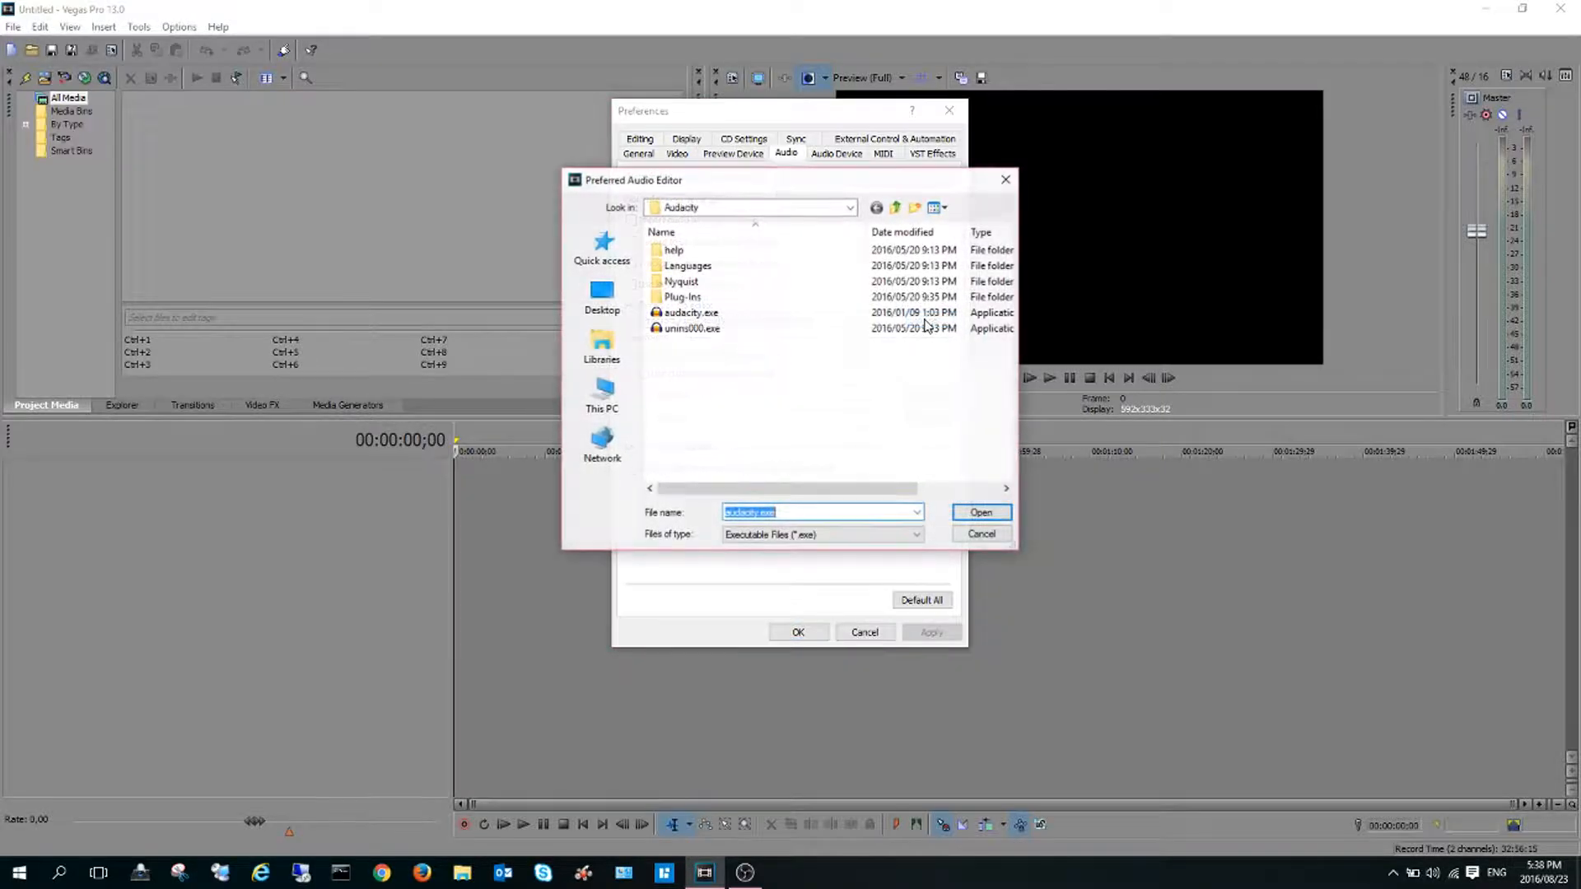
click(704, 316)
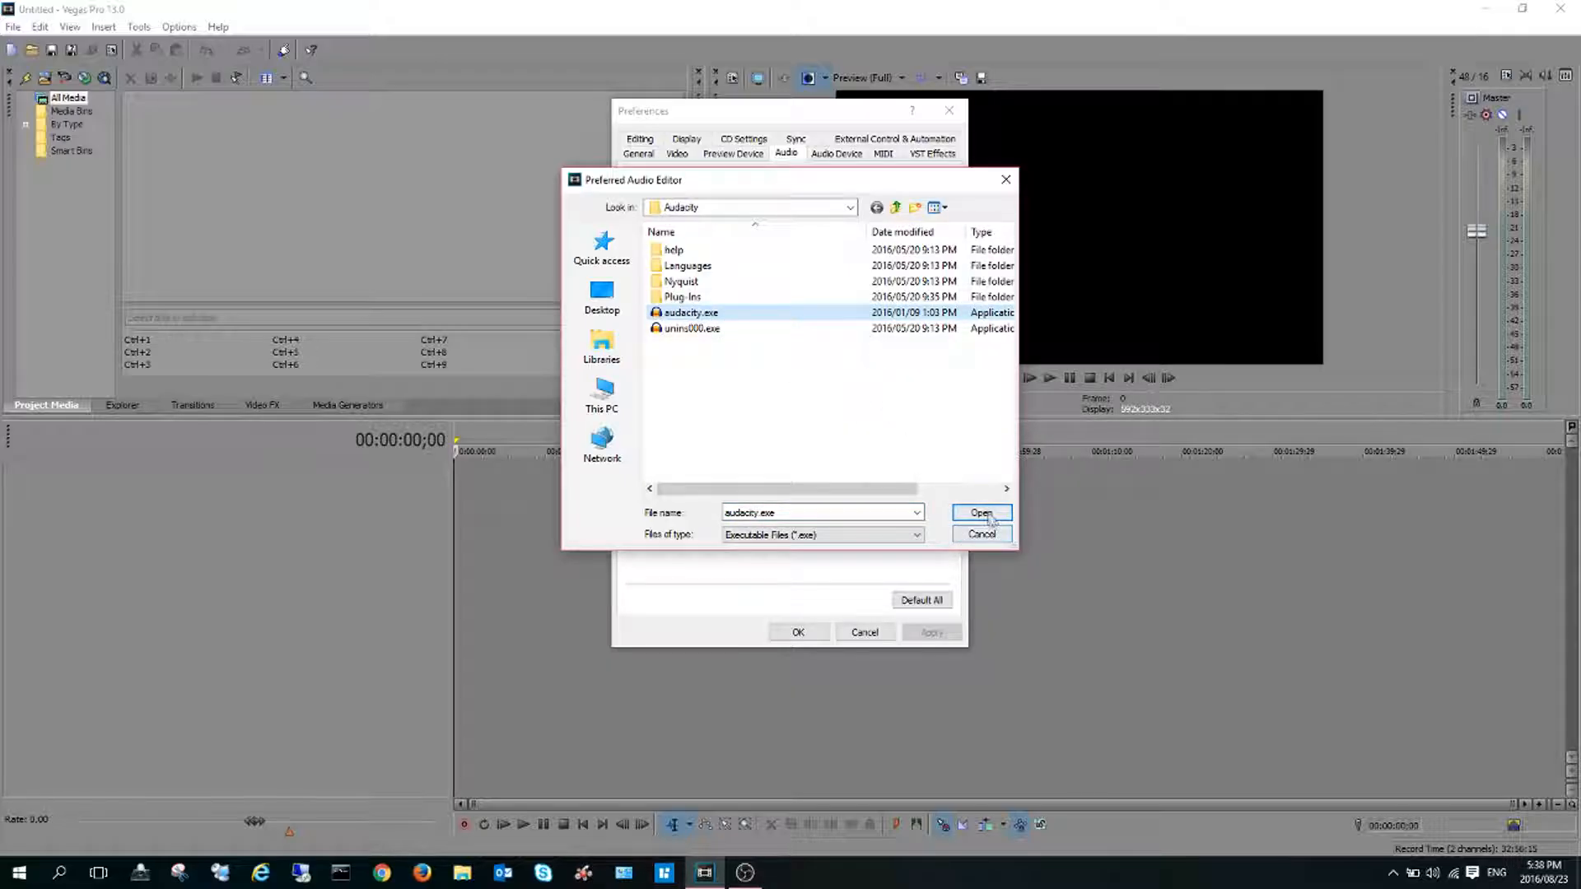
click(982, 513)
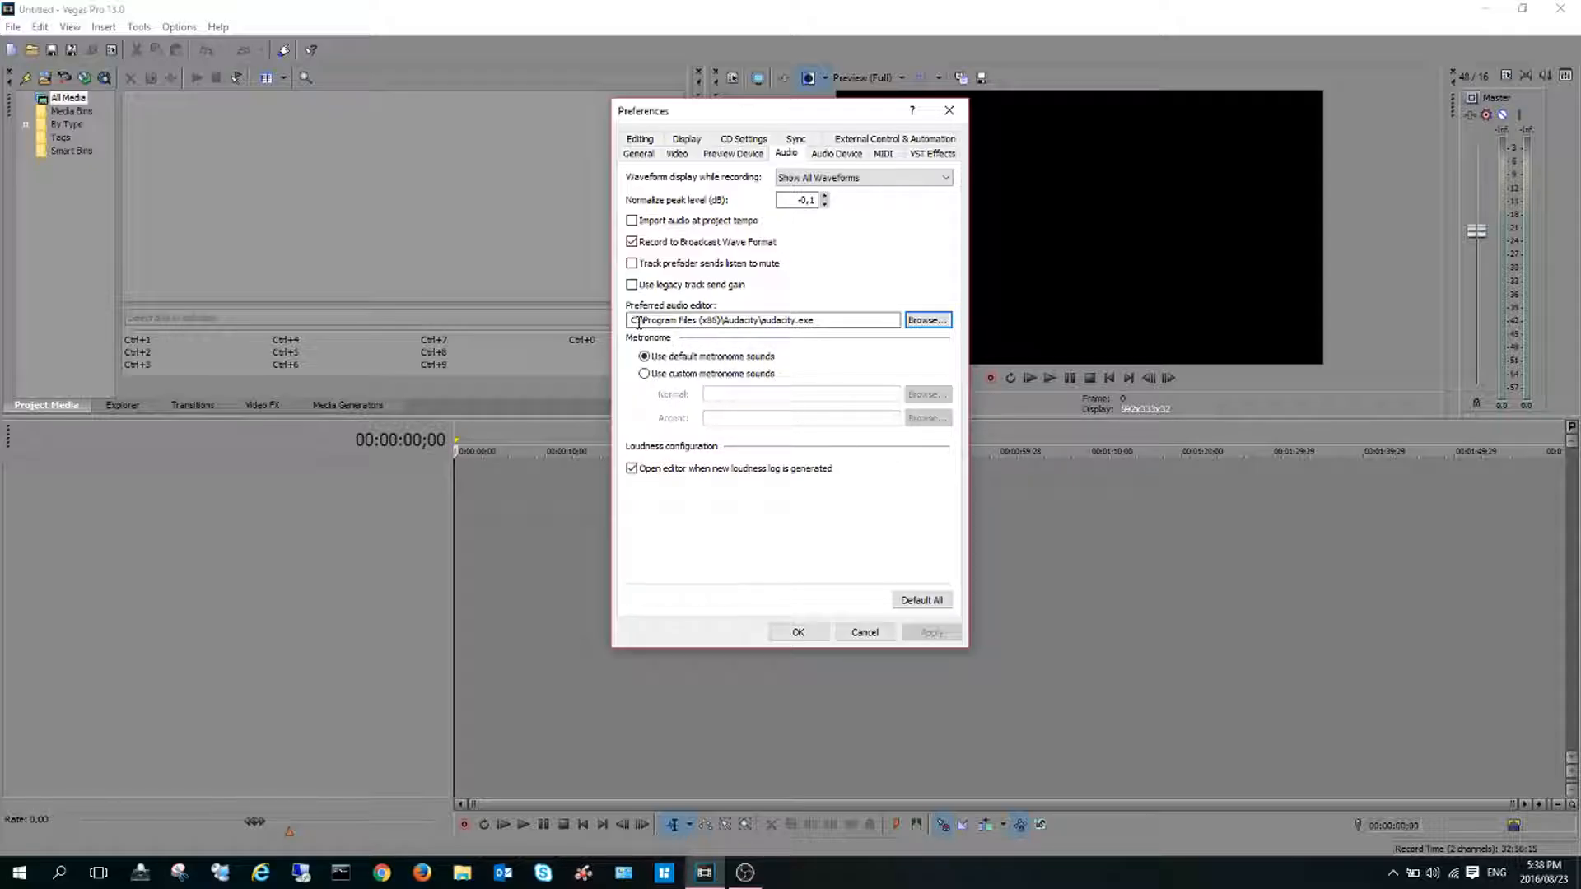
drag(643, 320, 762, 322)
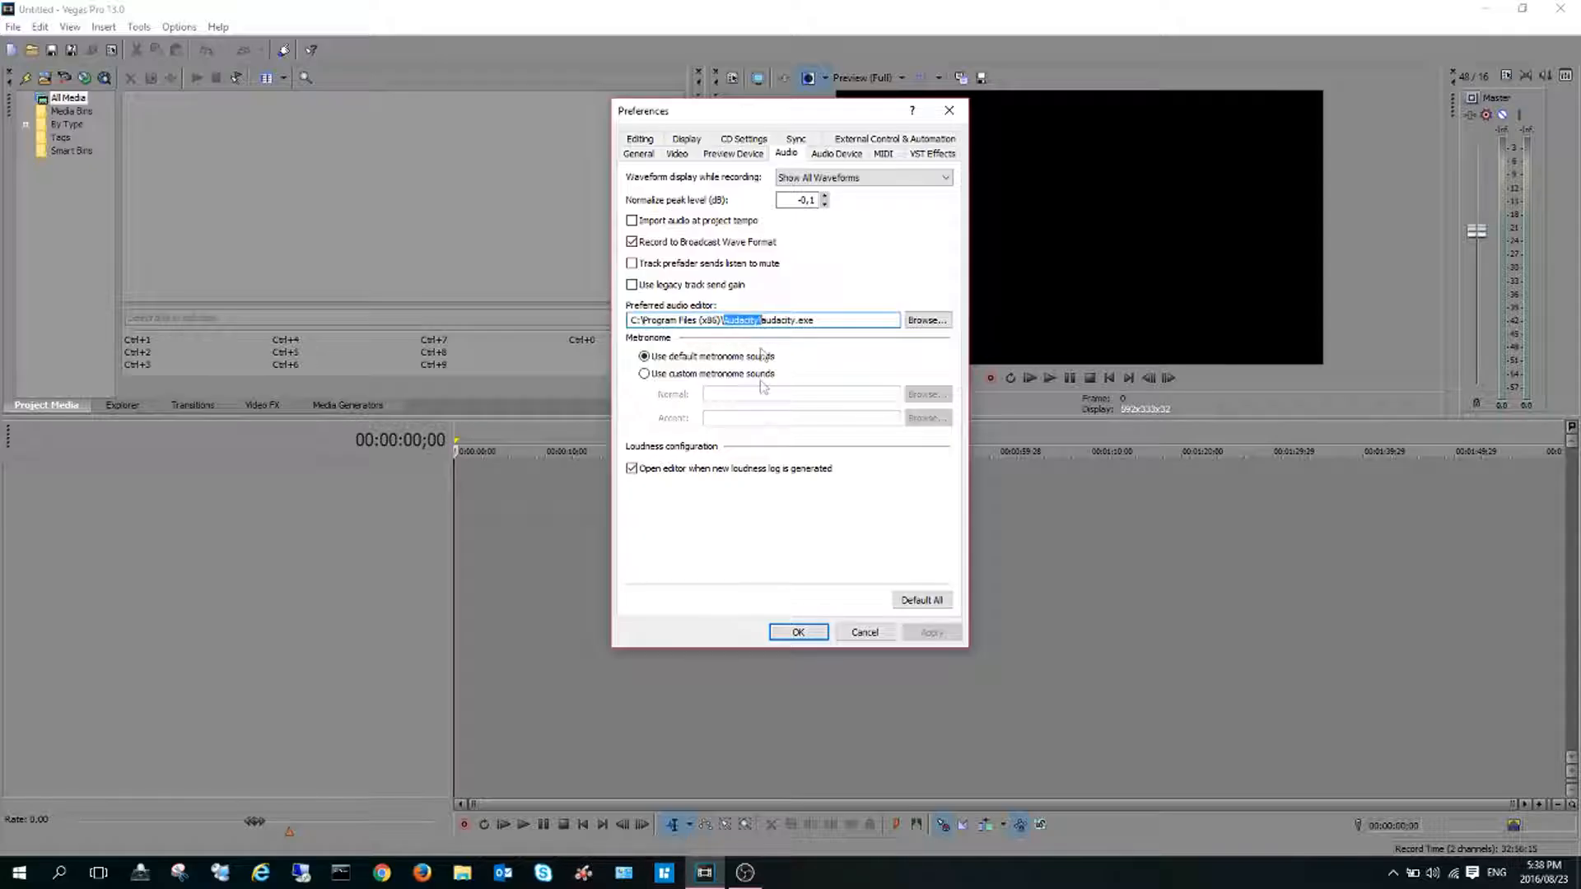
click(797, 634)
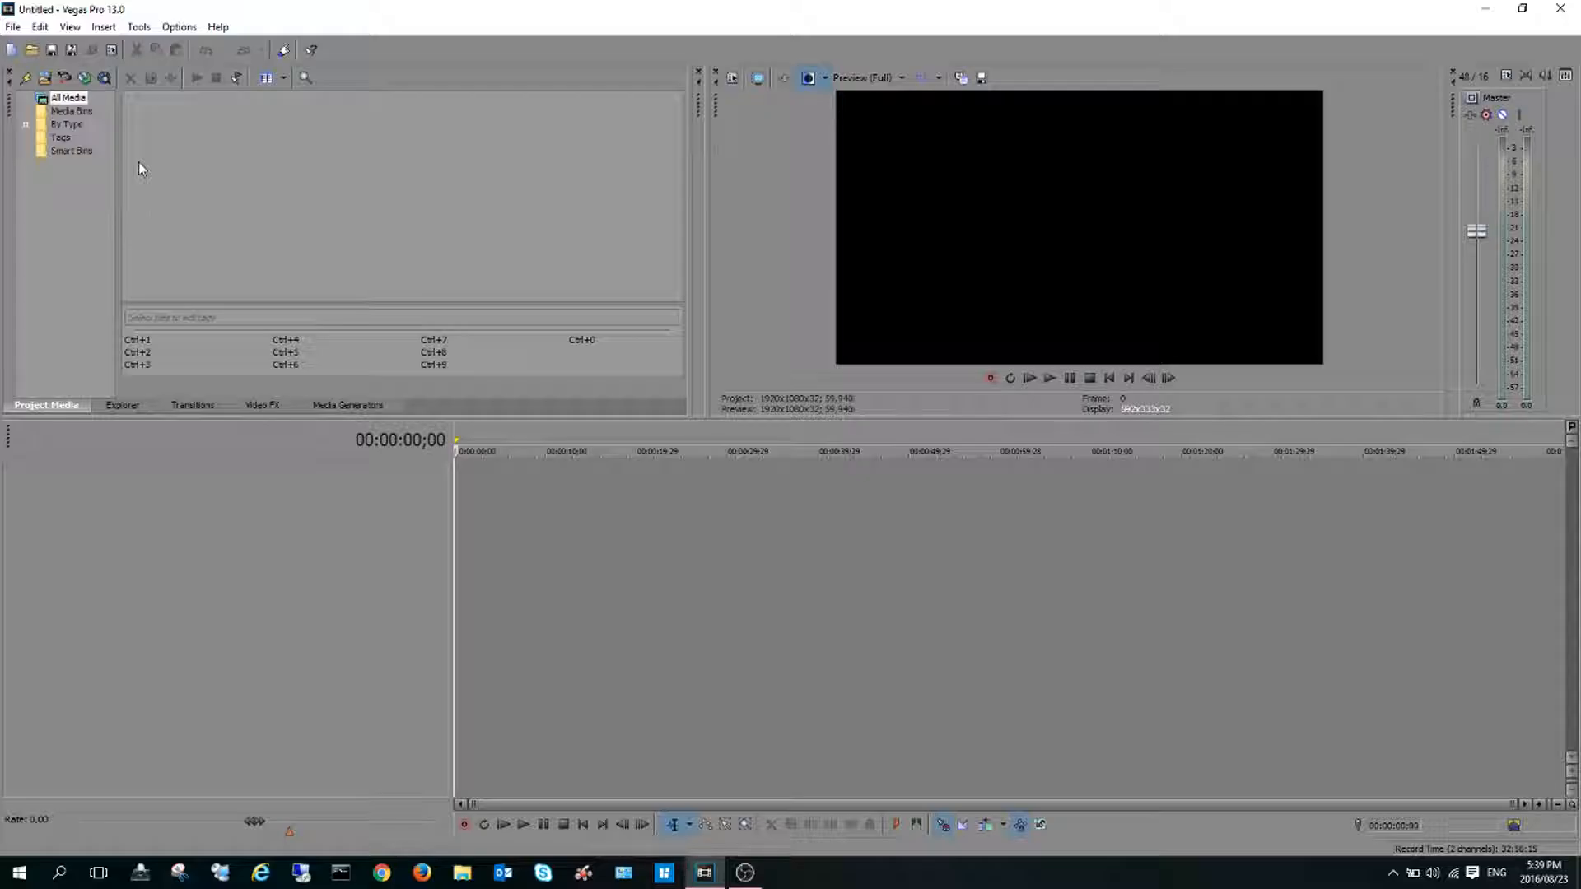
- Import Green Screen.mp4 and place it at the start of the timeline, declining to match the project video settings to it
click(13, 26)
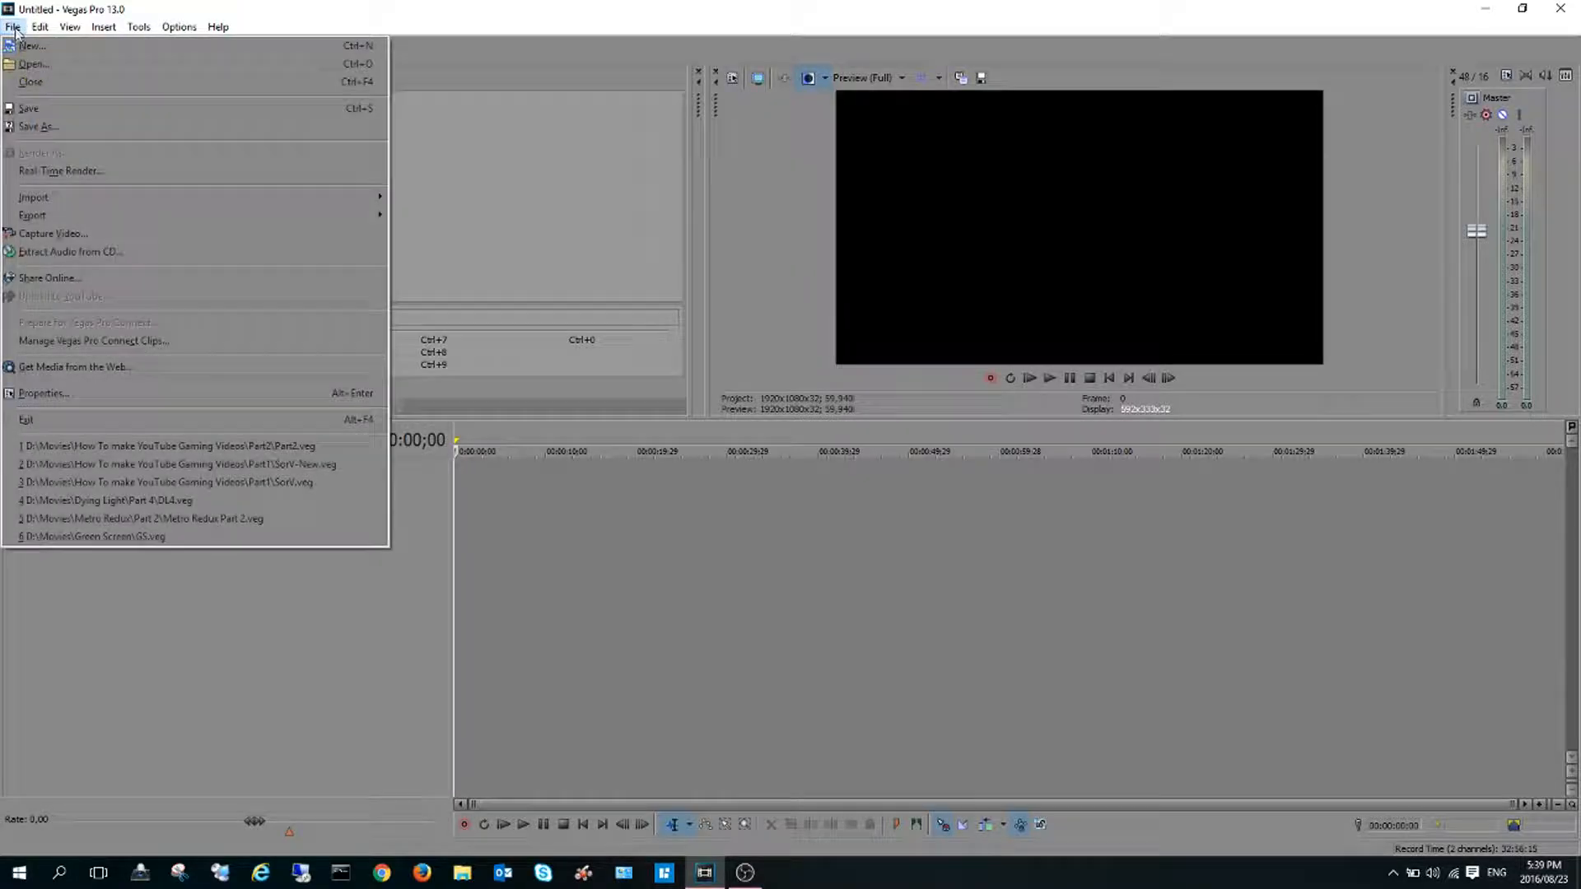
mouse_move(95, 210)
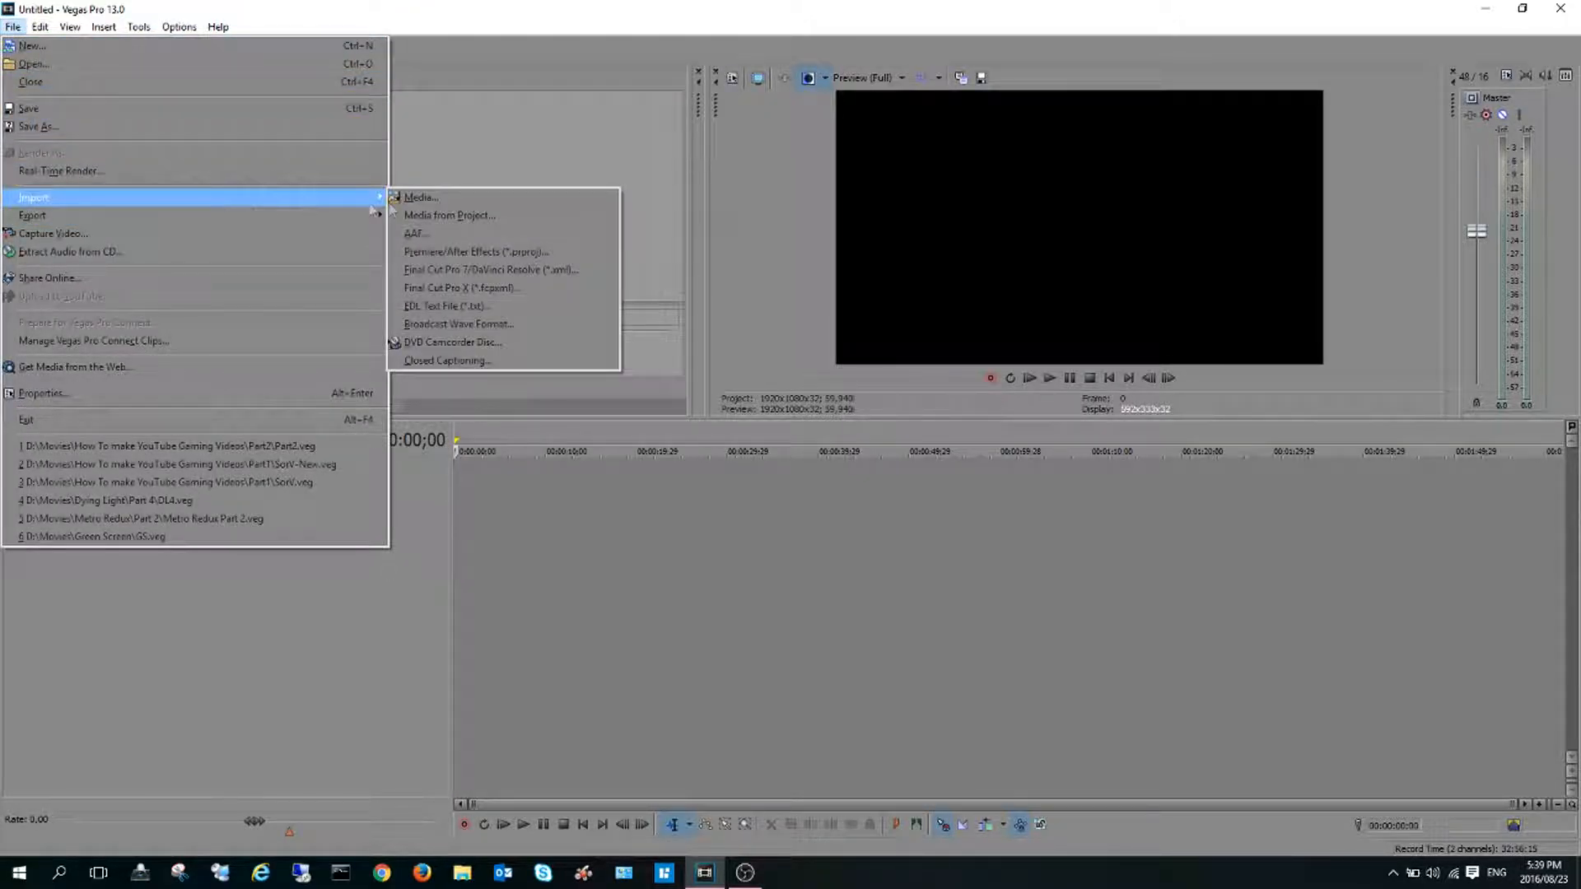
click(430, 199)
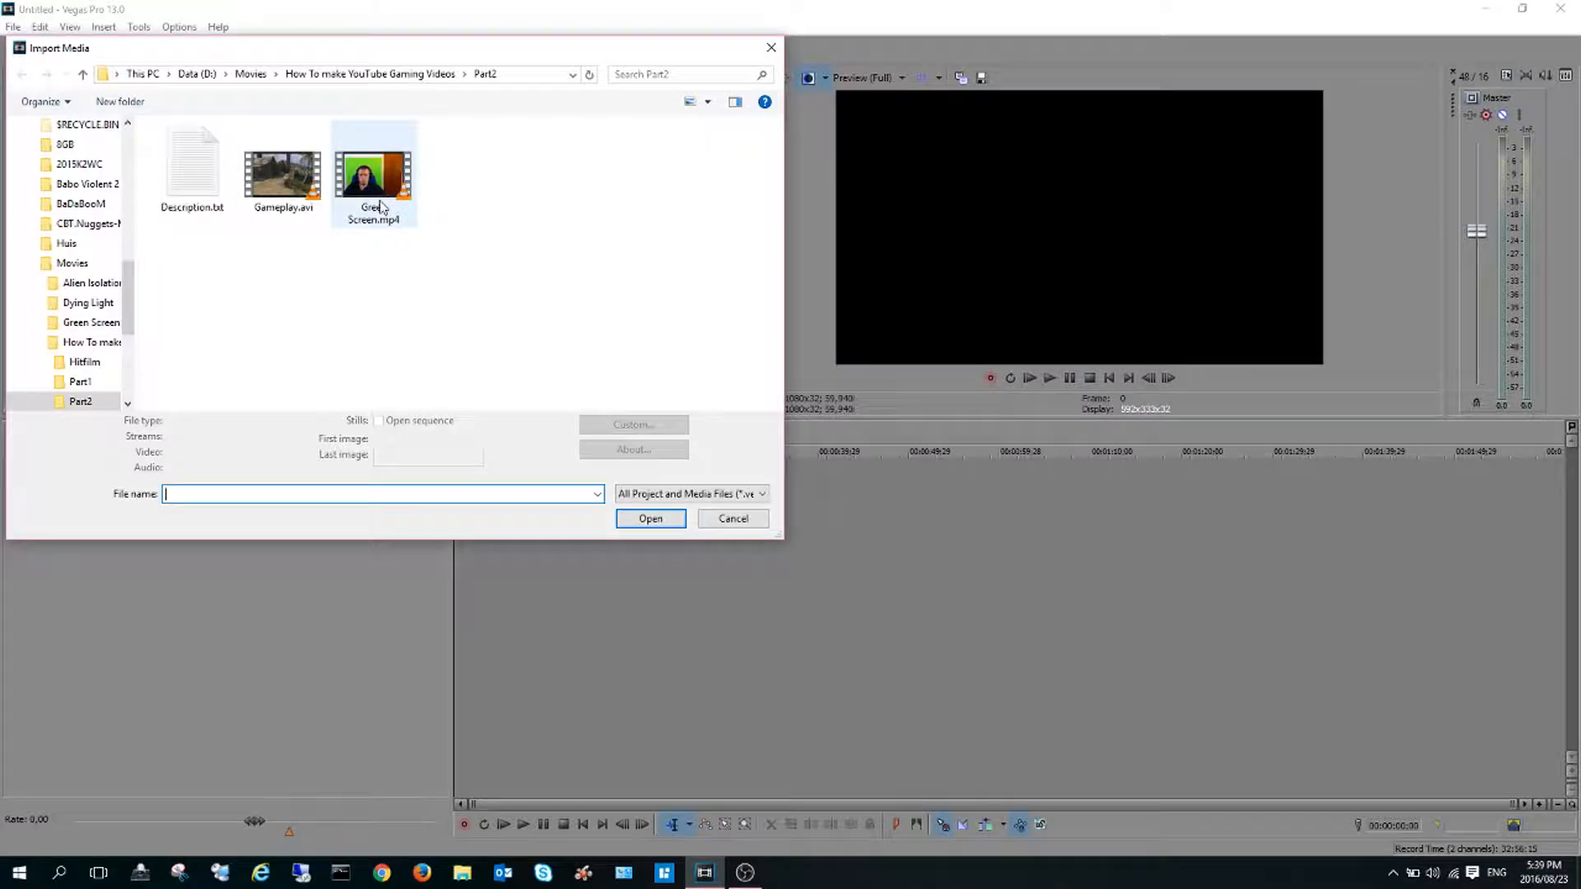
click(381, 205)
click(651, 527)
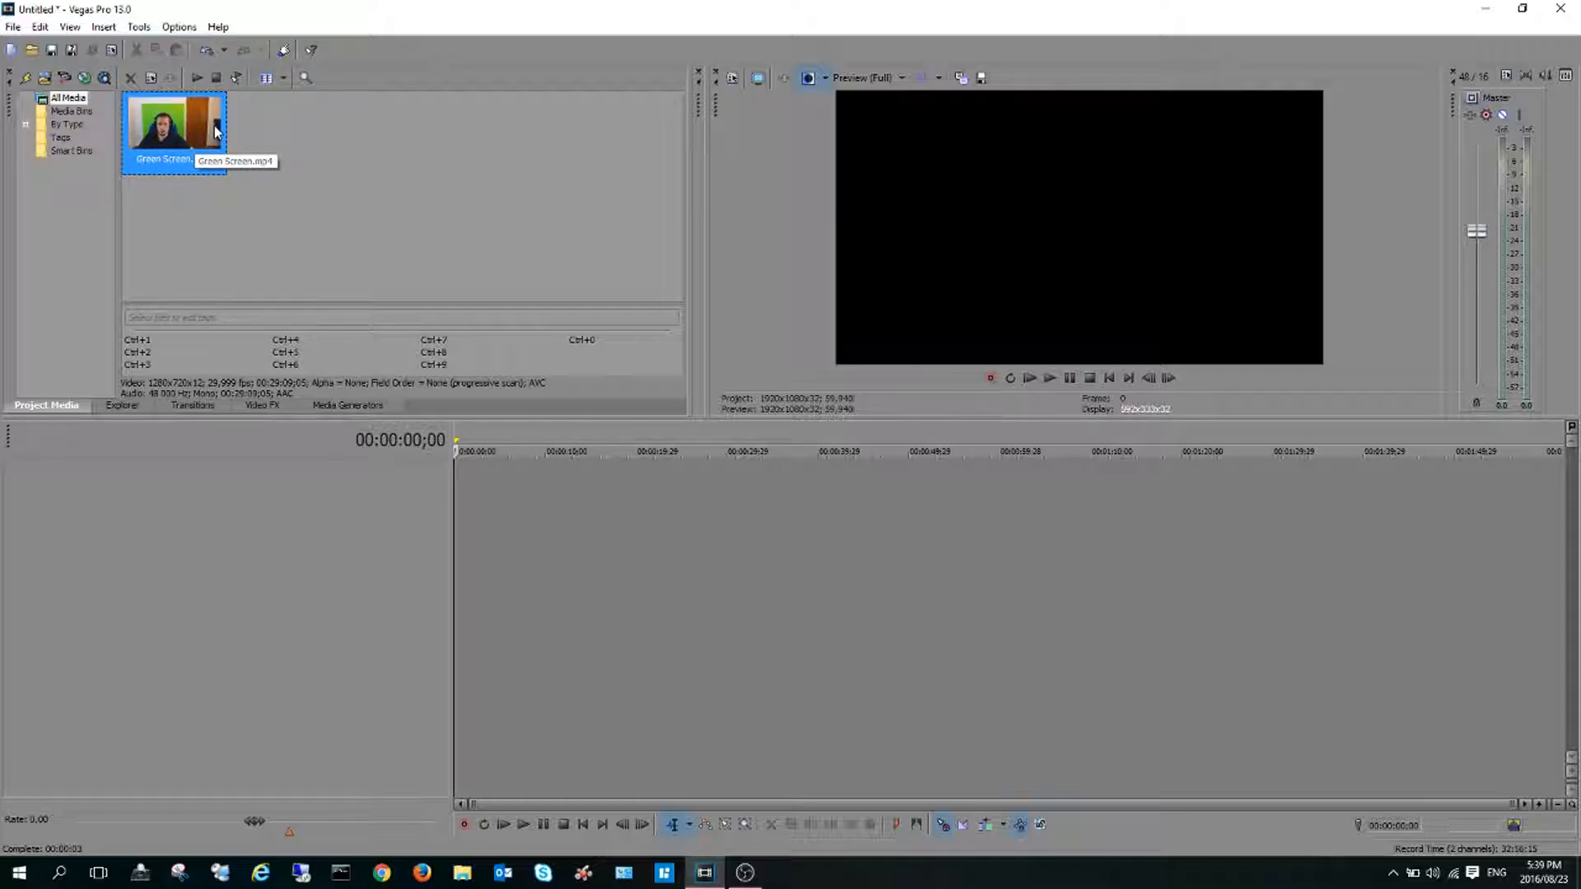
drag(185, 136, 458, 522)
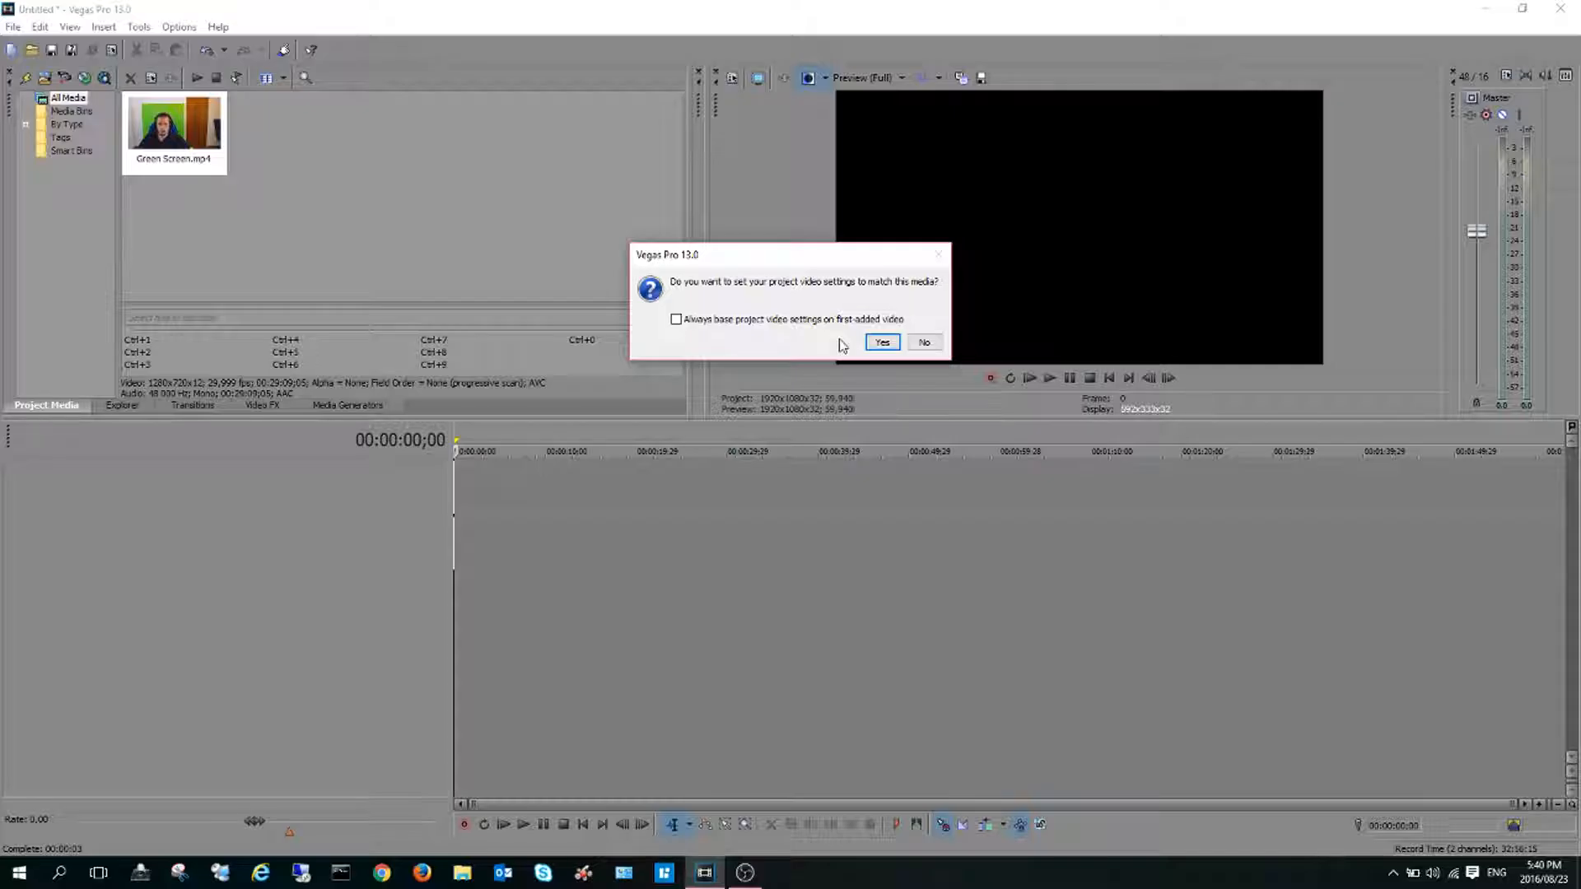
click(924, 343)
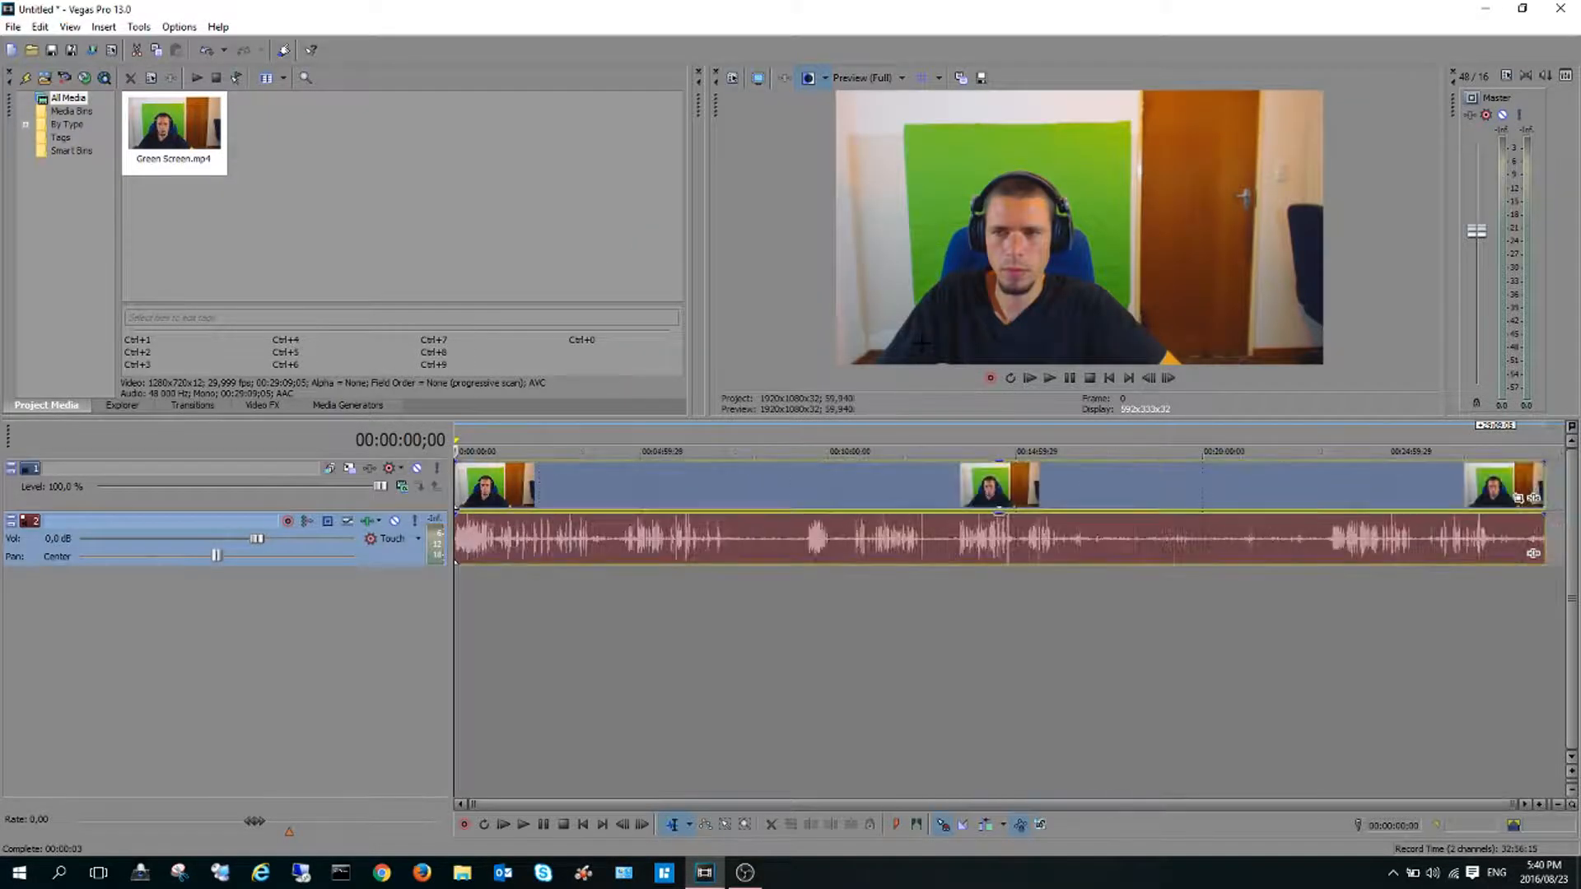
- Play the clip from about 00:07:26 in the quiet stretch of the audio, and stop playback
click(733, 515)
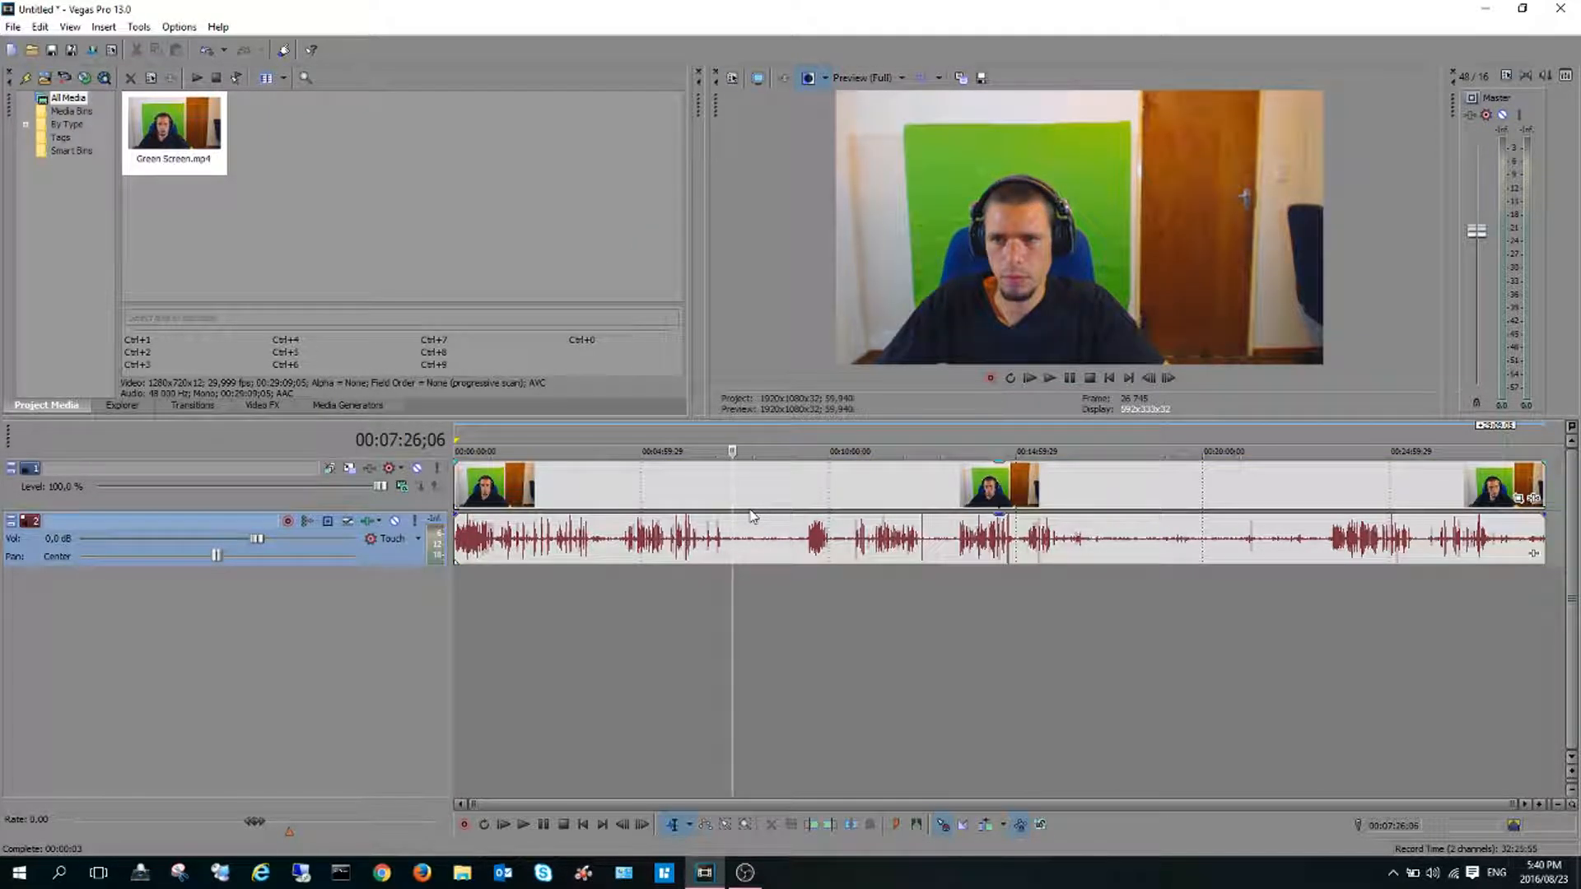
click(1050, 378)
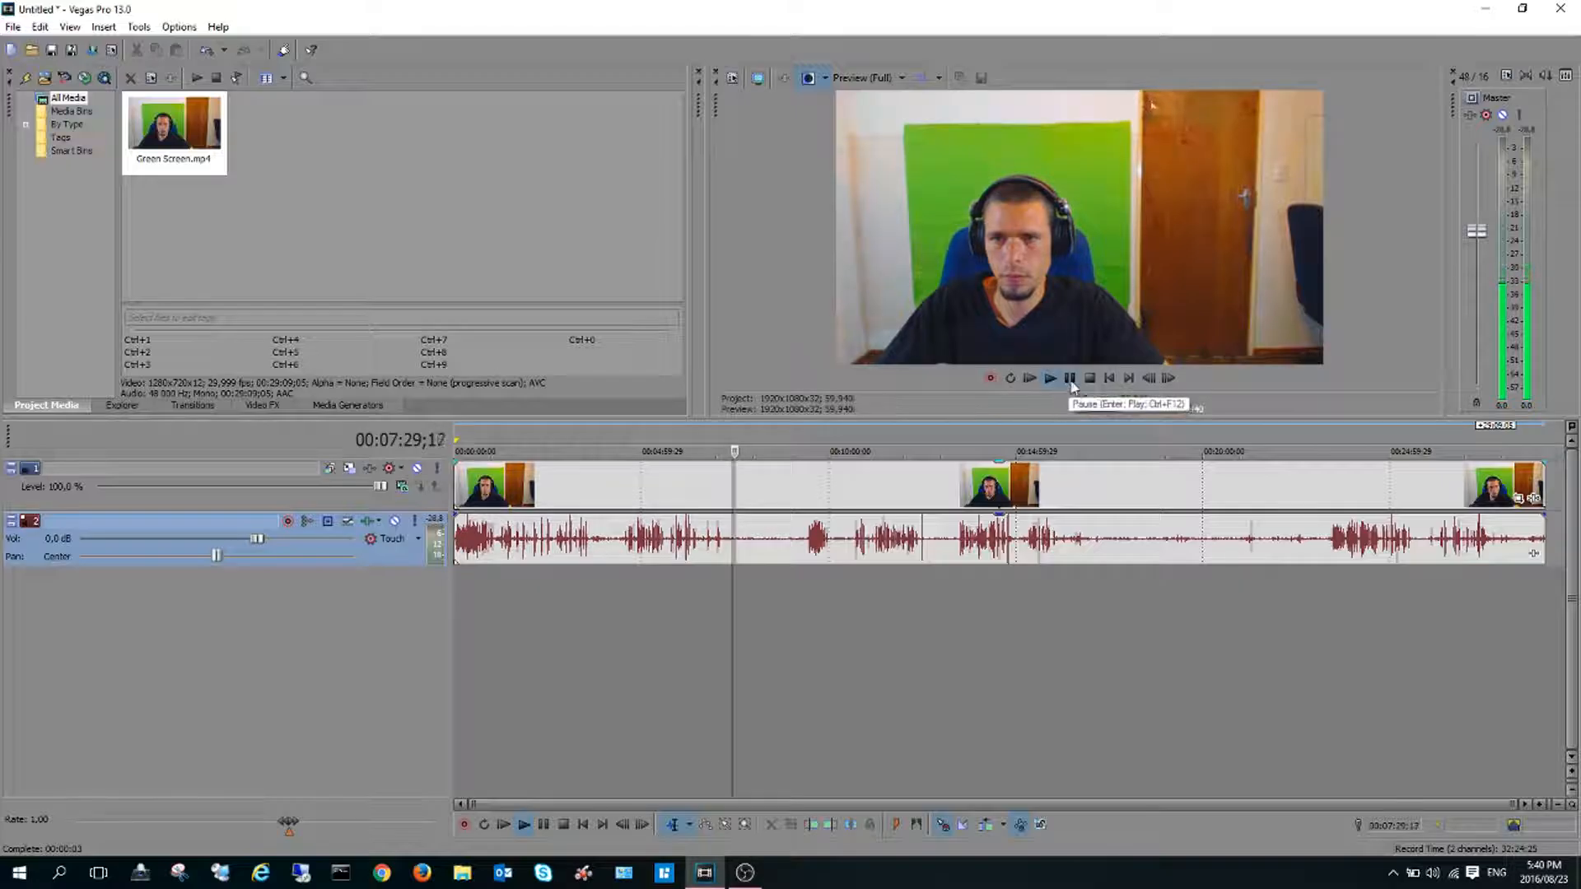
click(1090, 378)
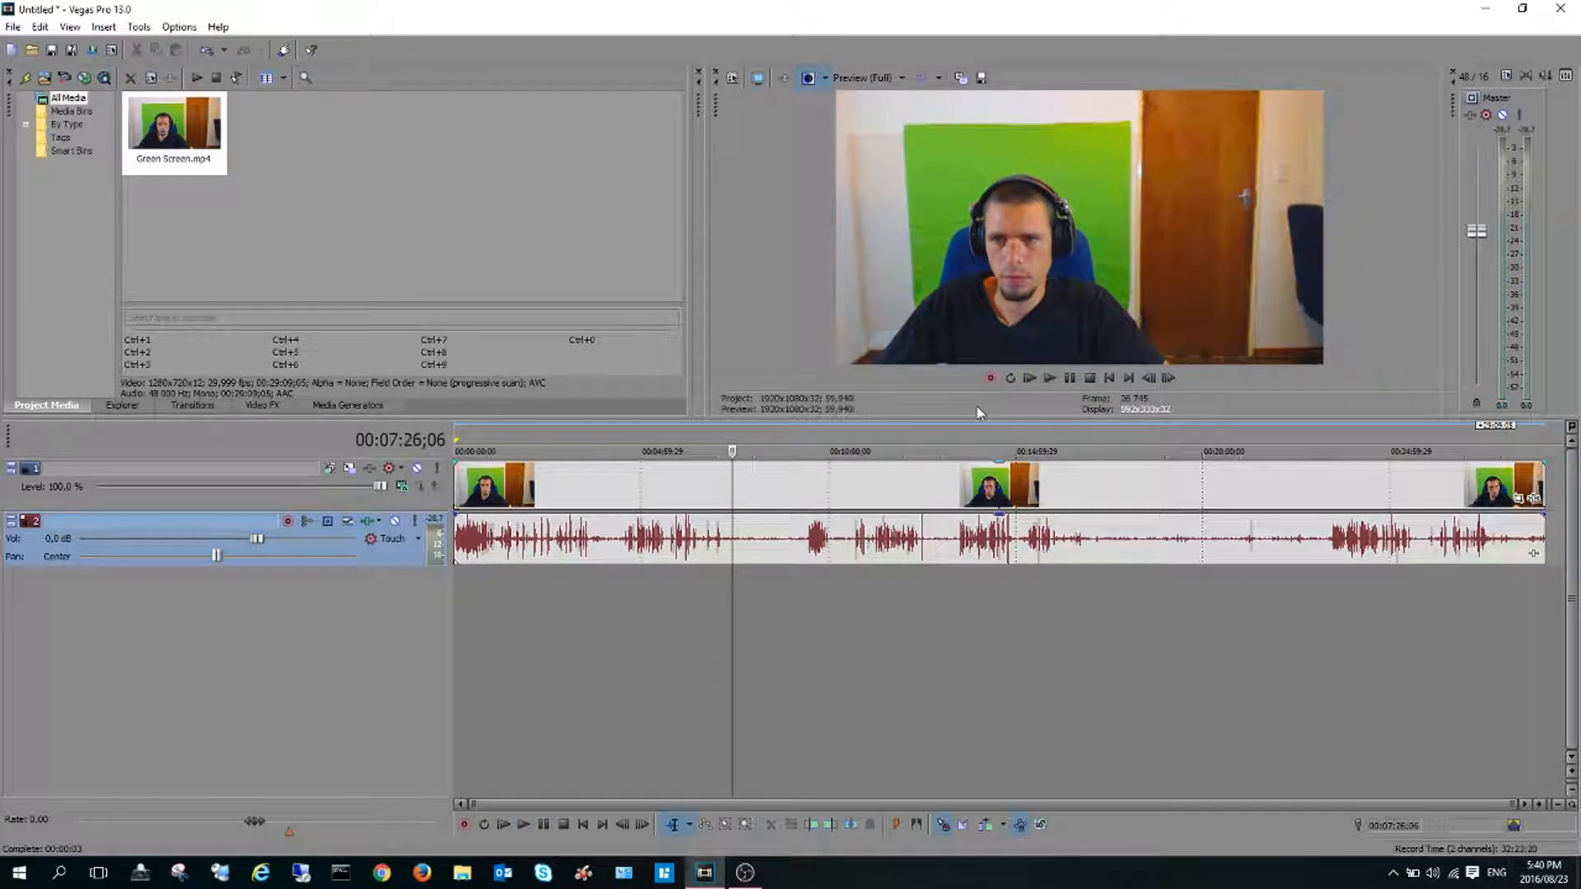
- Open a copy of the clip's audio in Audacity, making a copy of the file before editing
right_click(755, 553)
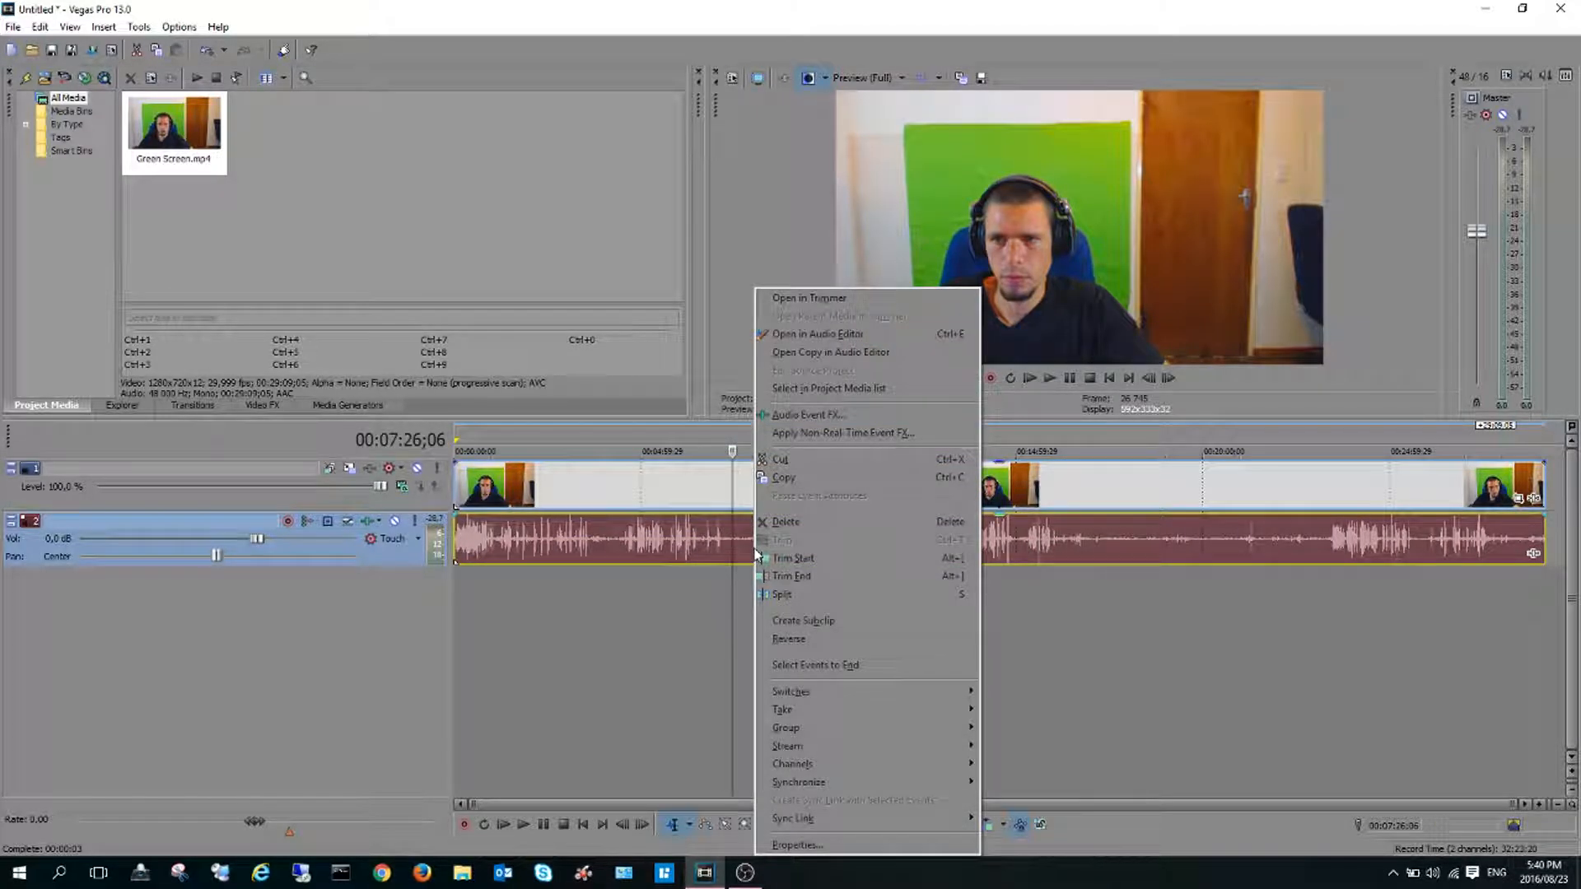
click(880, 354)
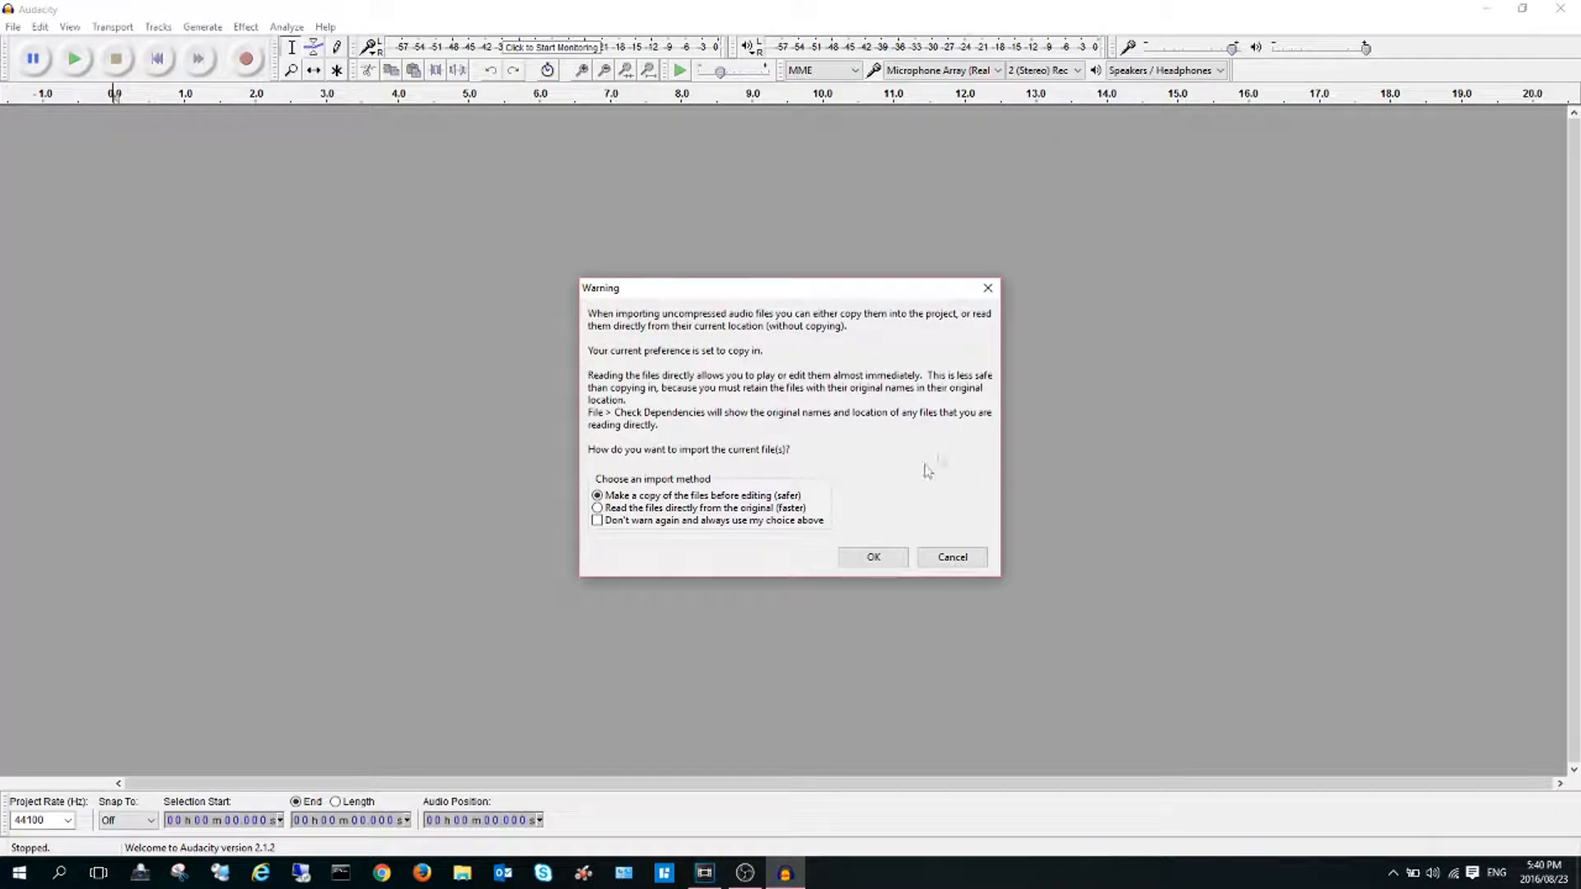
click(874, 556)
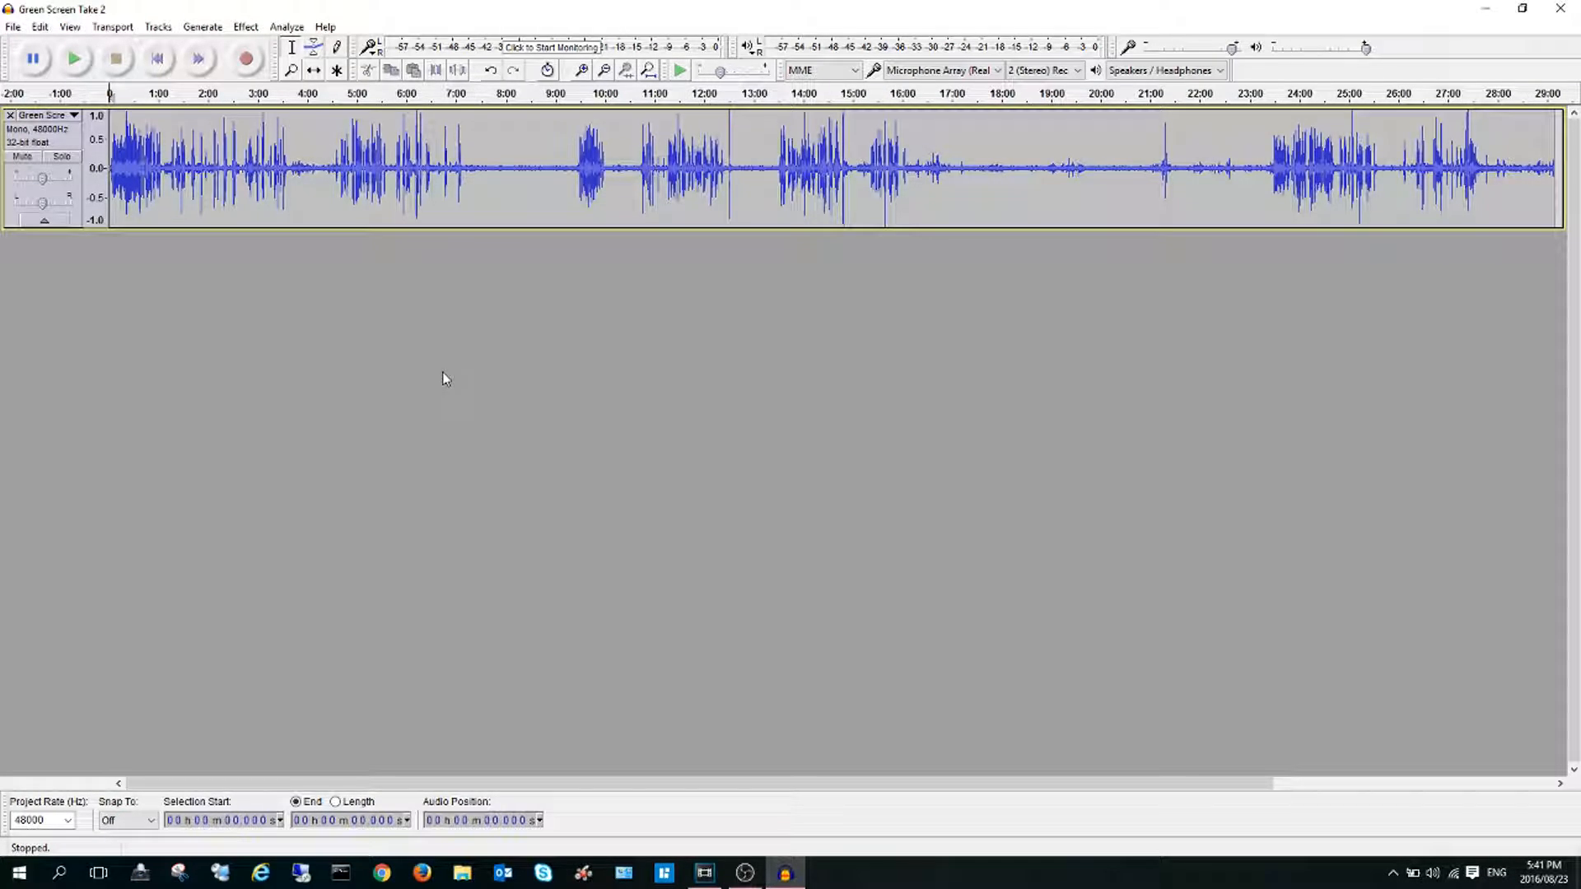
- Capture a Noise Reduction profile from the quiet stretch of the track between about 7:25 and 9:22
drag(477, 199, 573, 203)
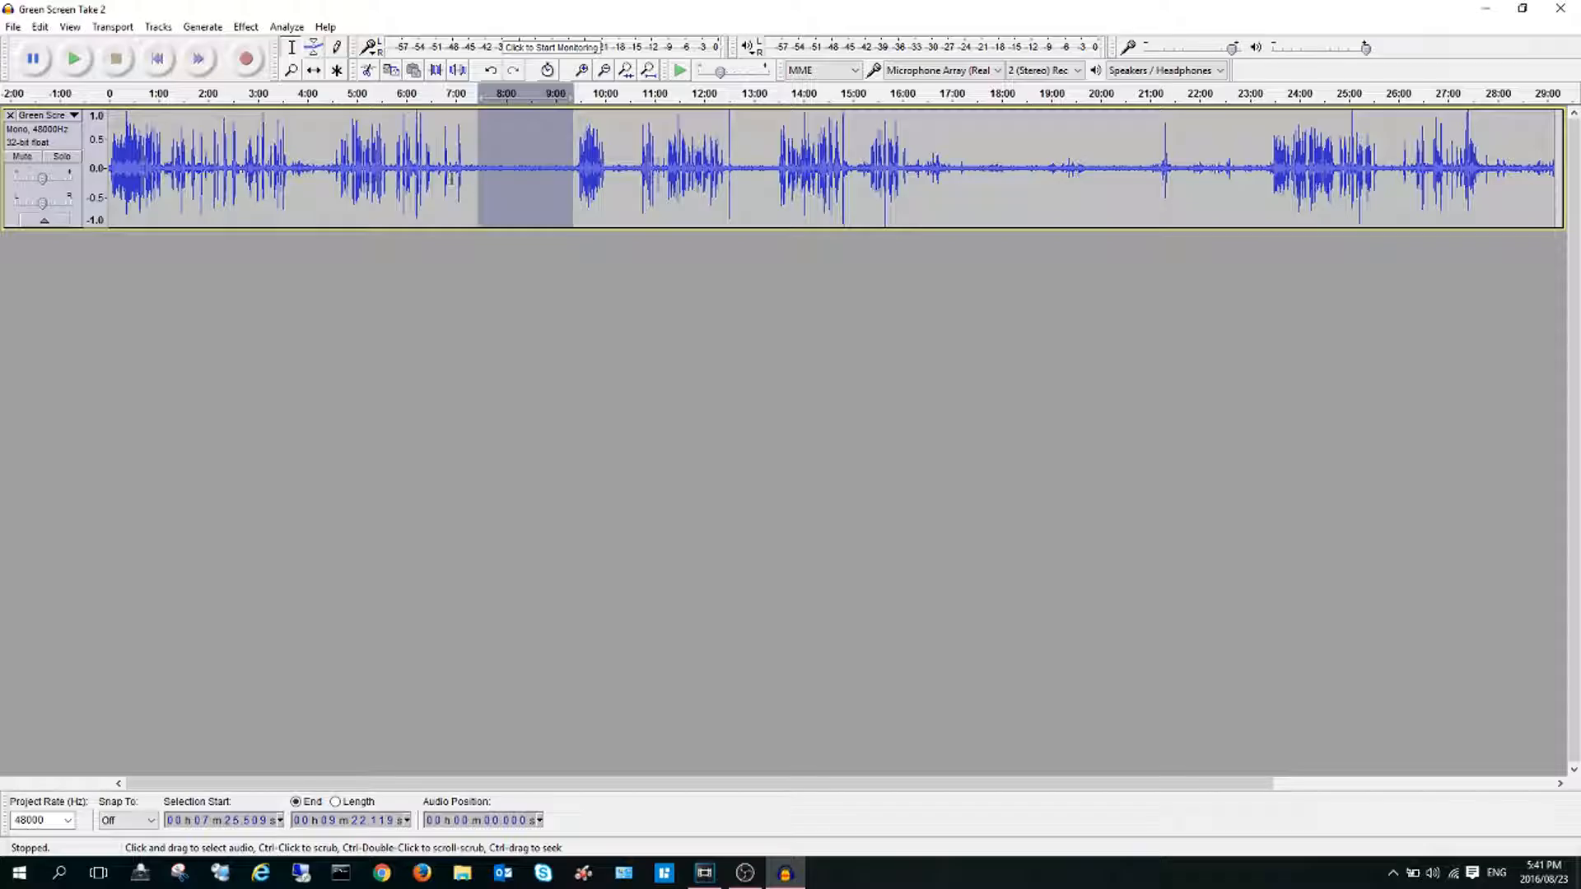
click(245, 27)
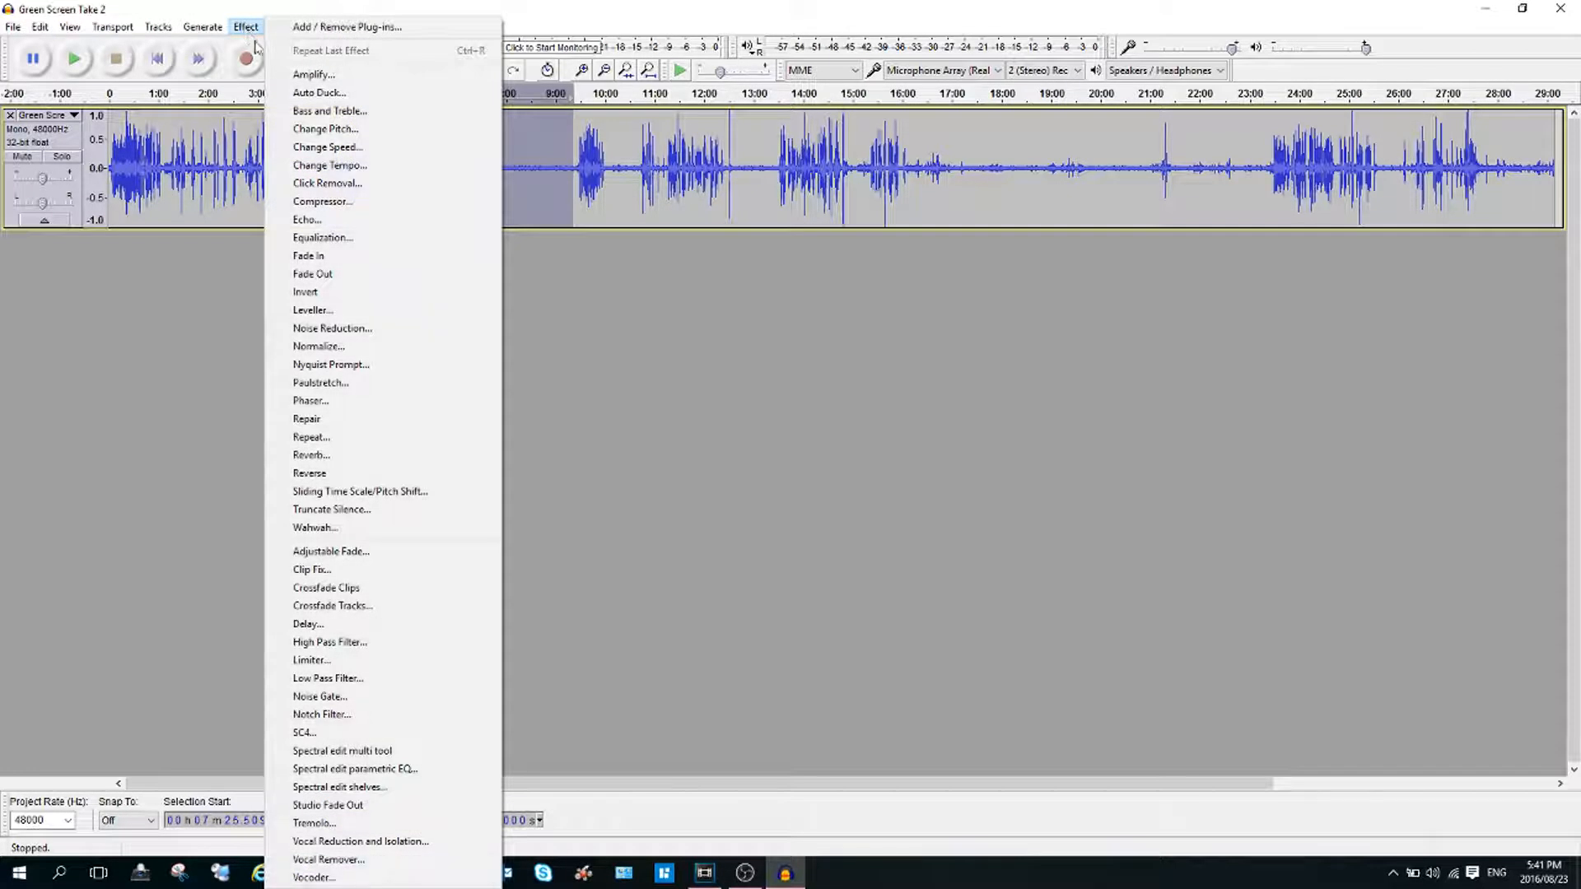
click(344, 329)
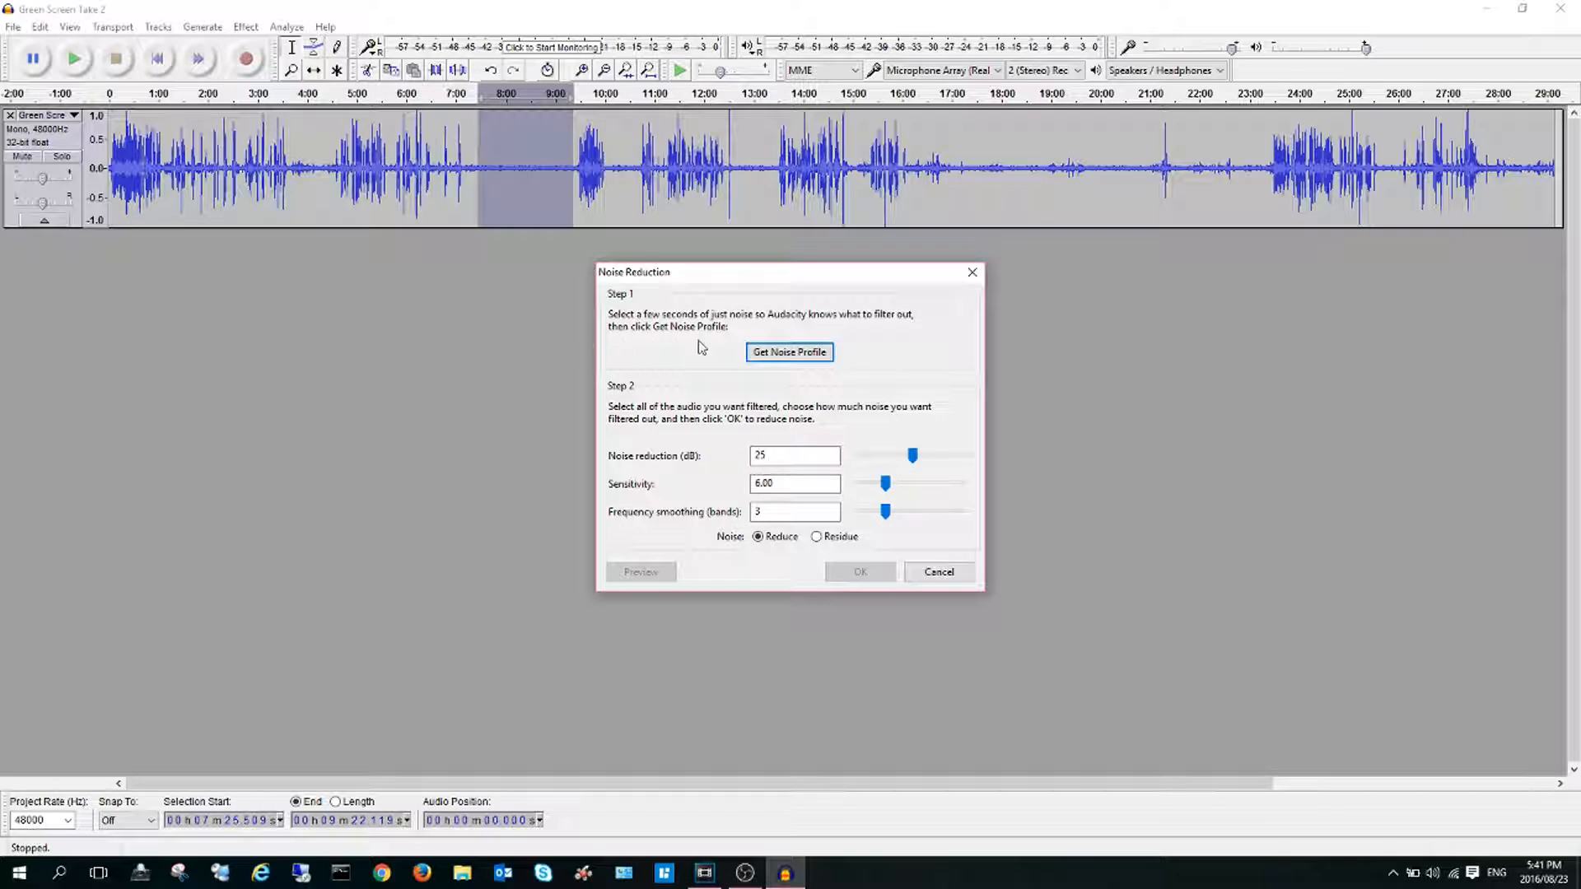
click(803, 353)
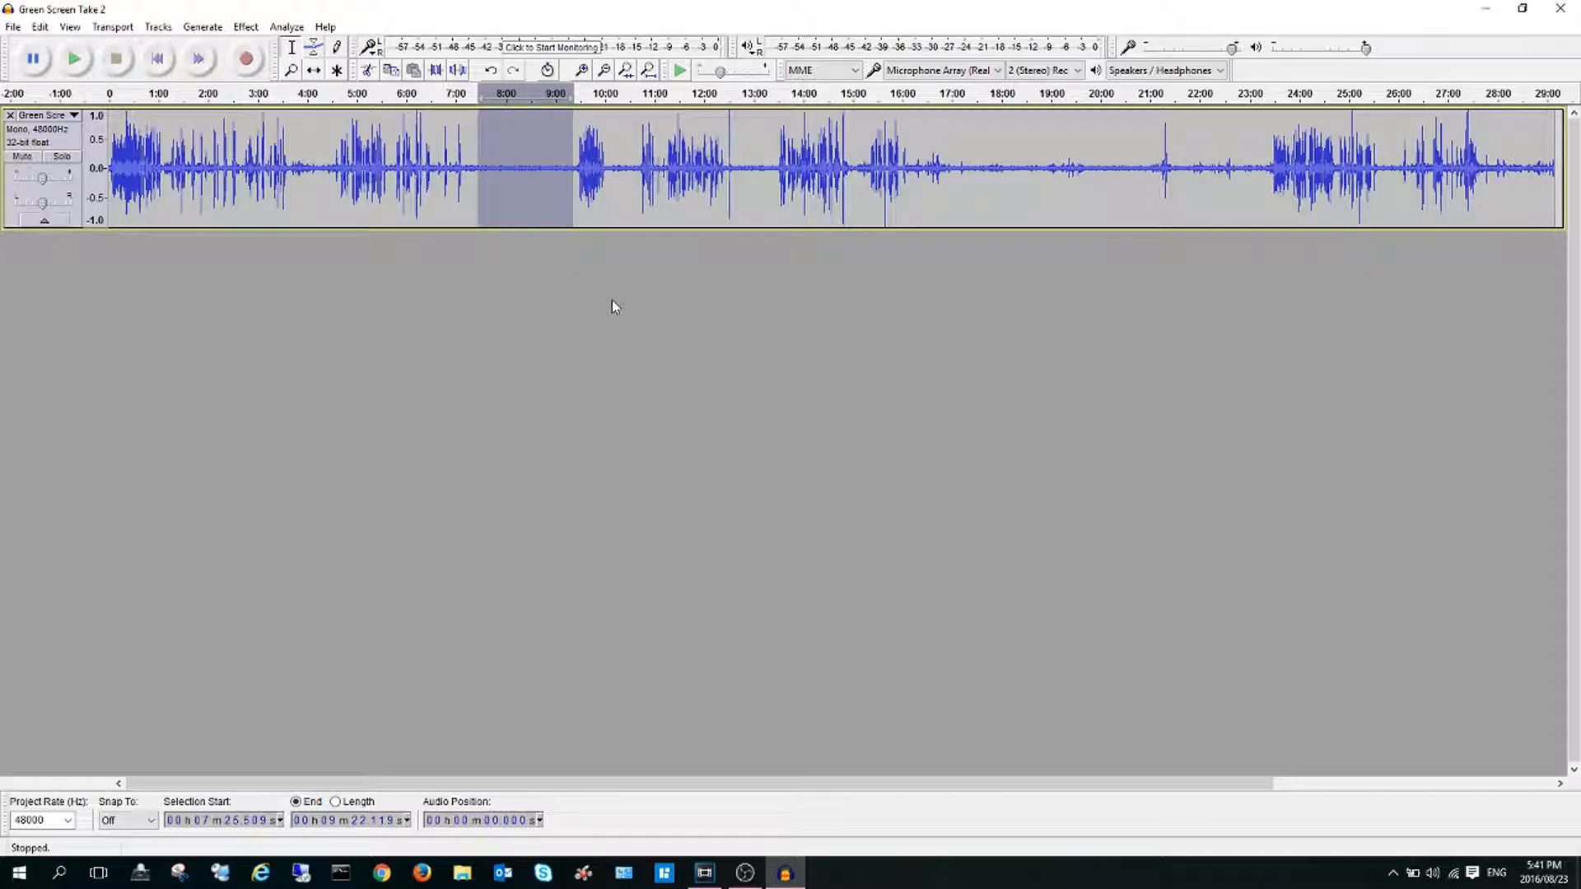
- Apply Noise Reduction to the entire track with 25 dB reduction, sensitivity 6.00 and 3 frequency smoothing bands
click(39, 26)
mouse_move(99, 273)
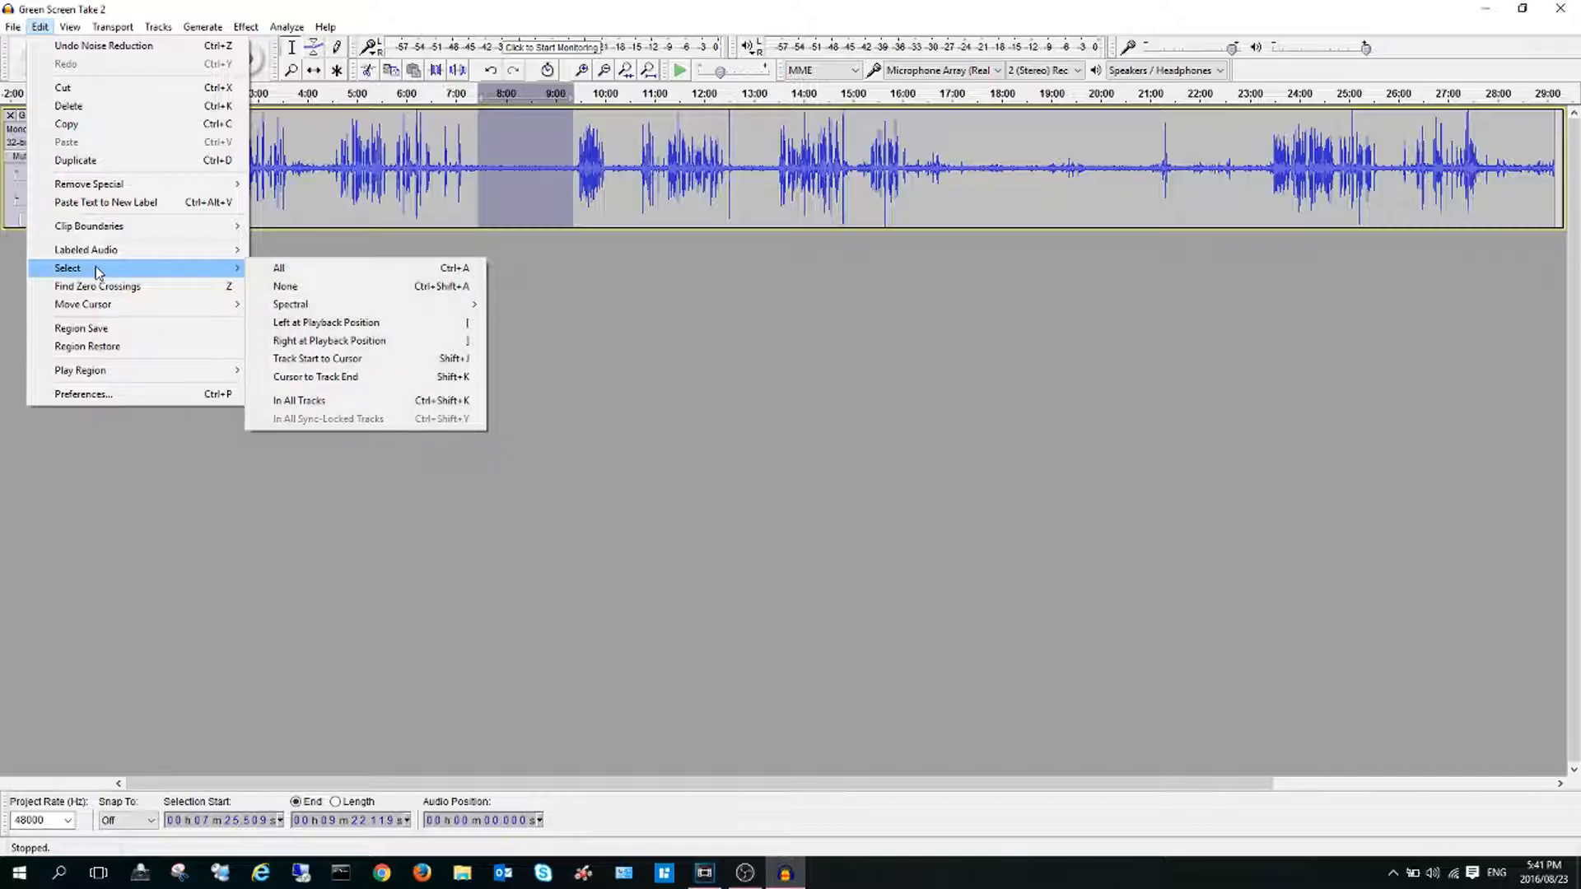
click(295, 269)
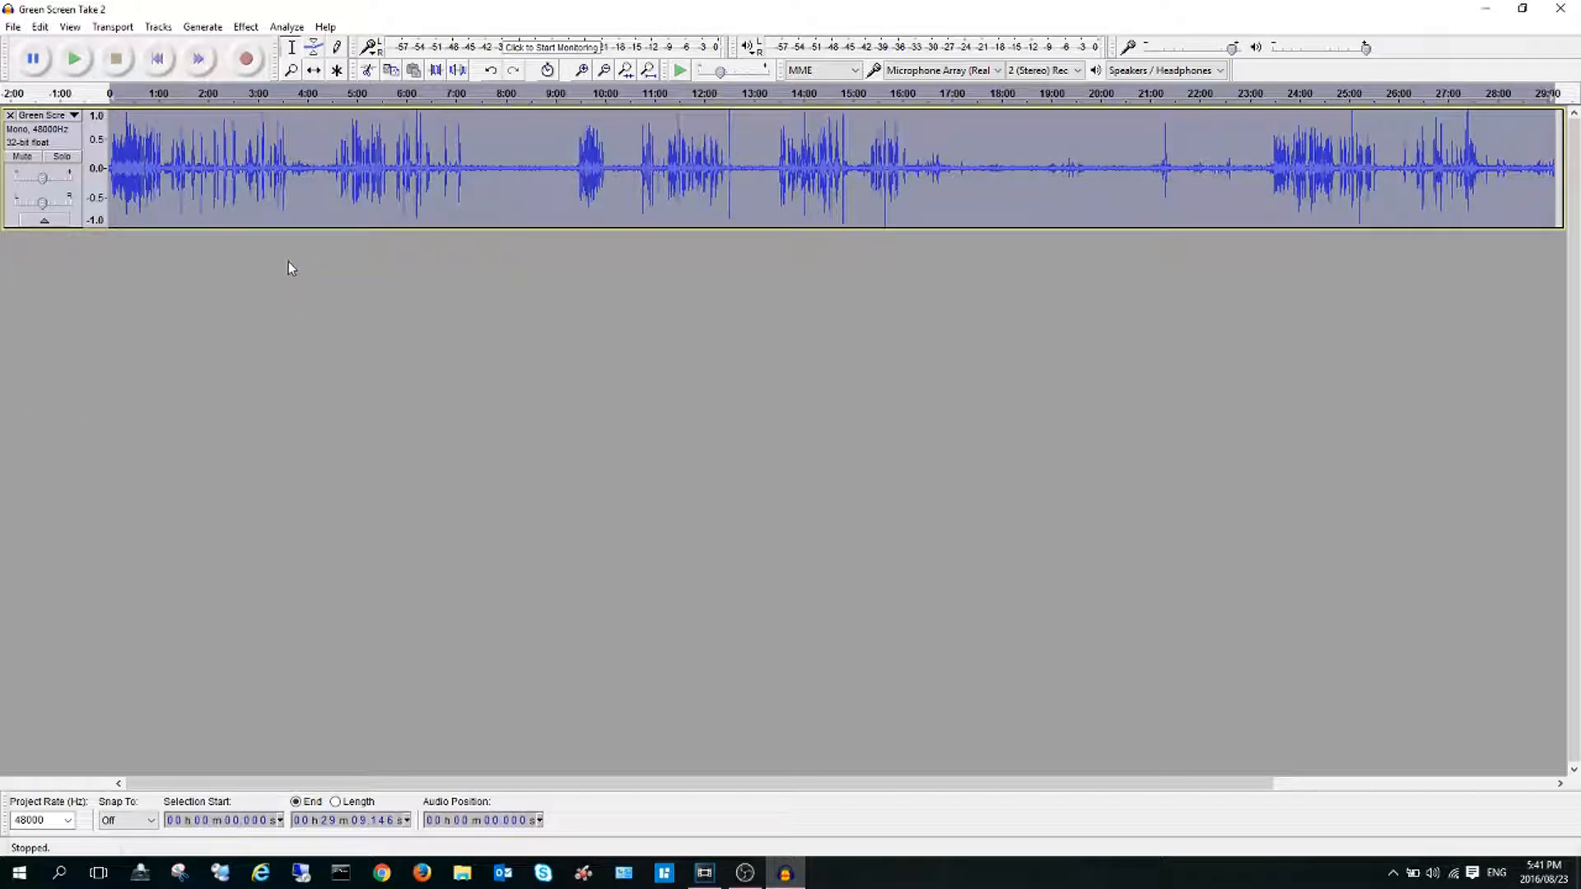
click(246, 27)
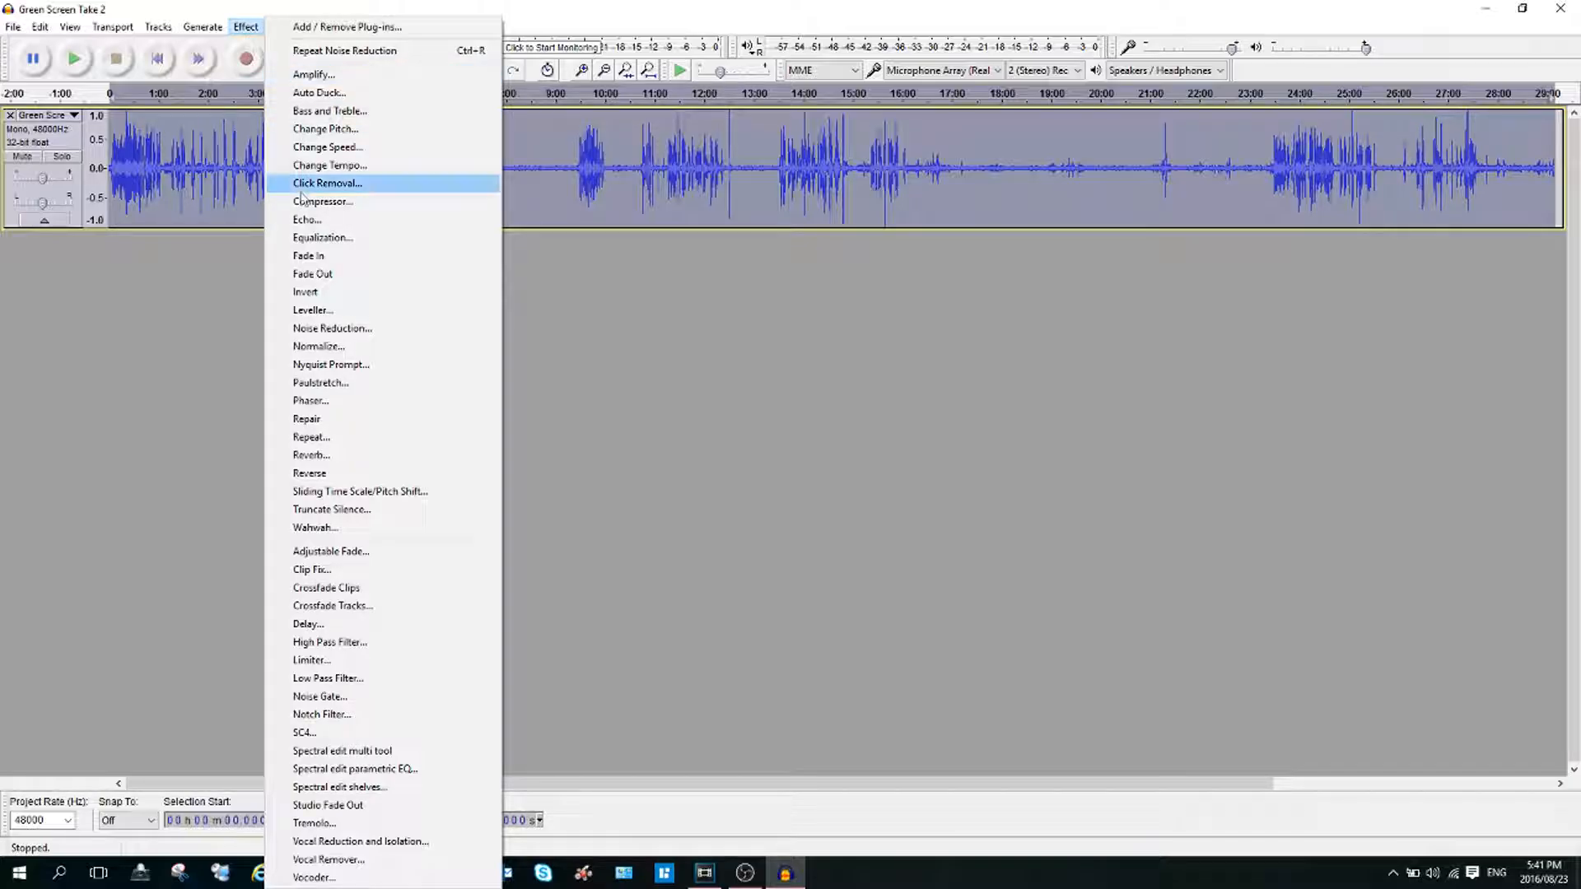
click(329, 330)
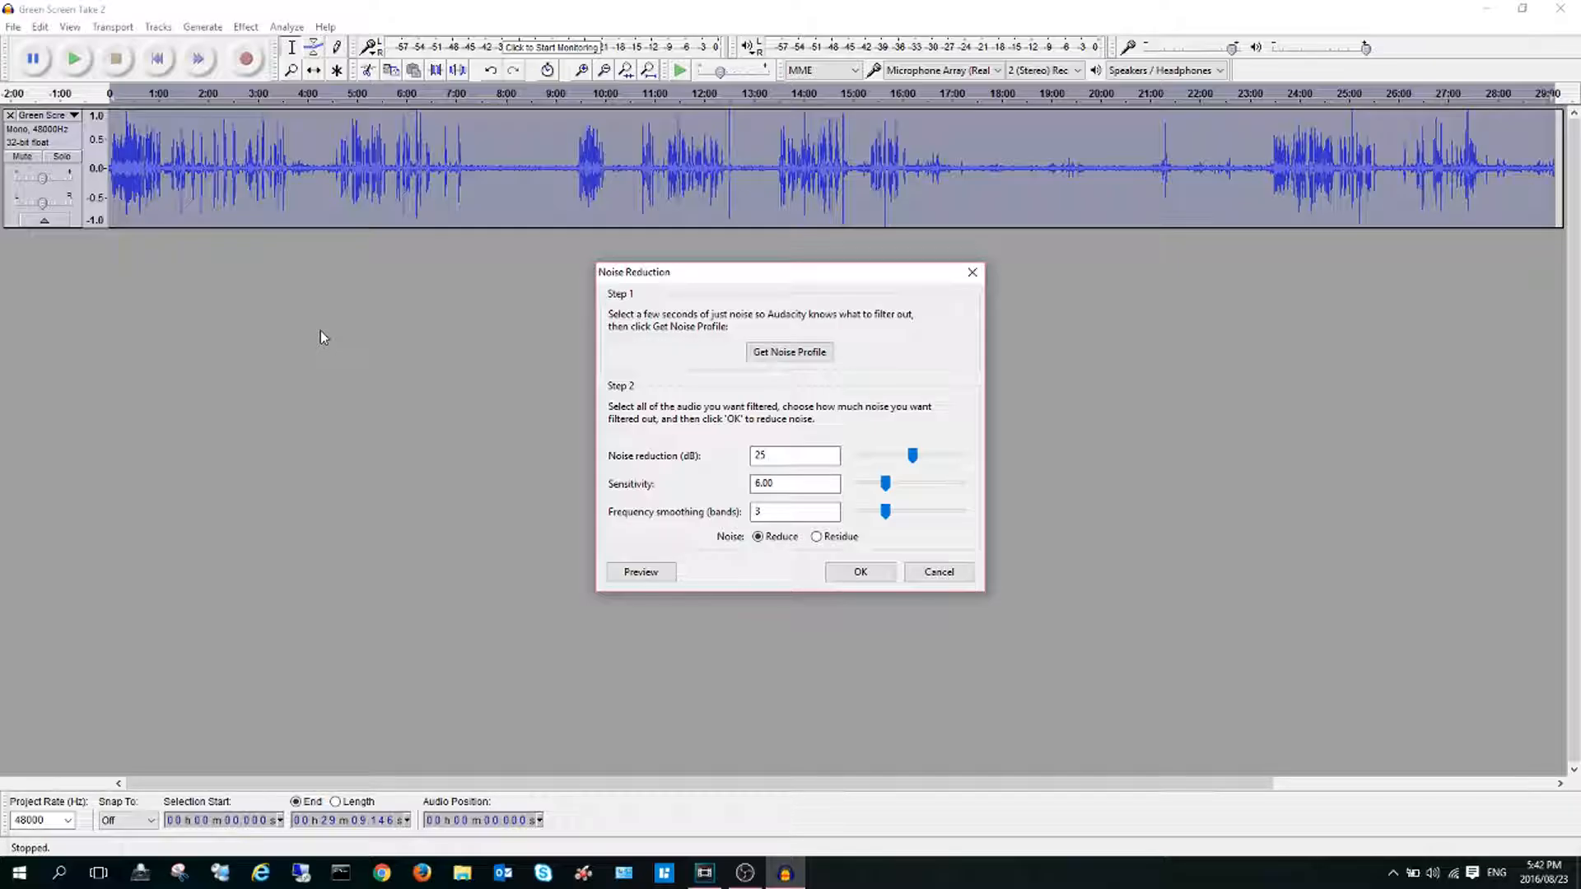
click(859, 576)
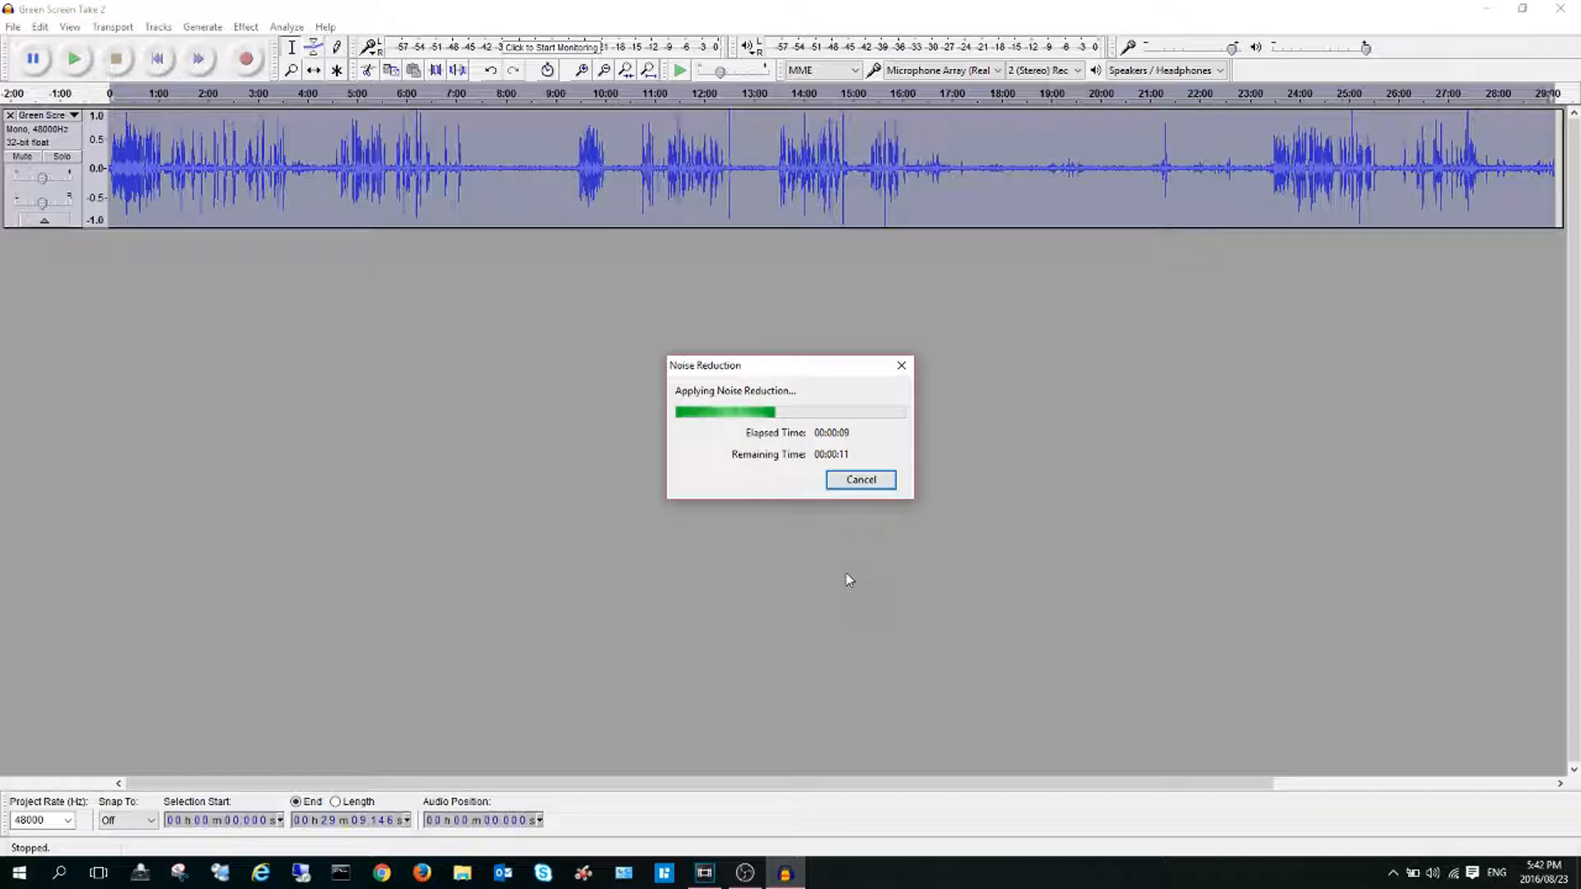
- Play the cleaned track from about 7:52 in the quiet stretch to check for noise, and stop playback
click(499, 190)
click(75, 60)
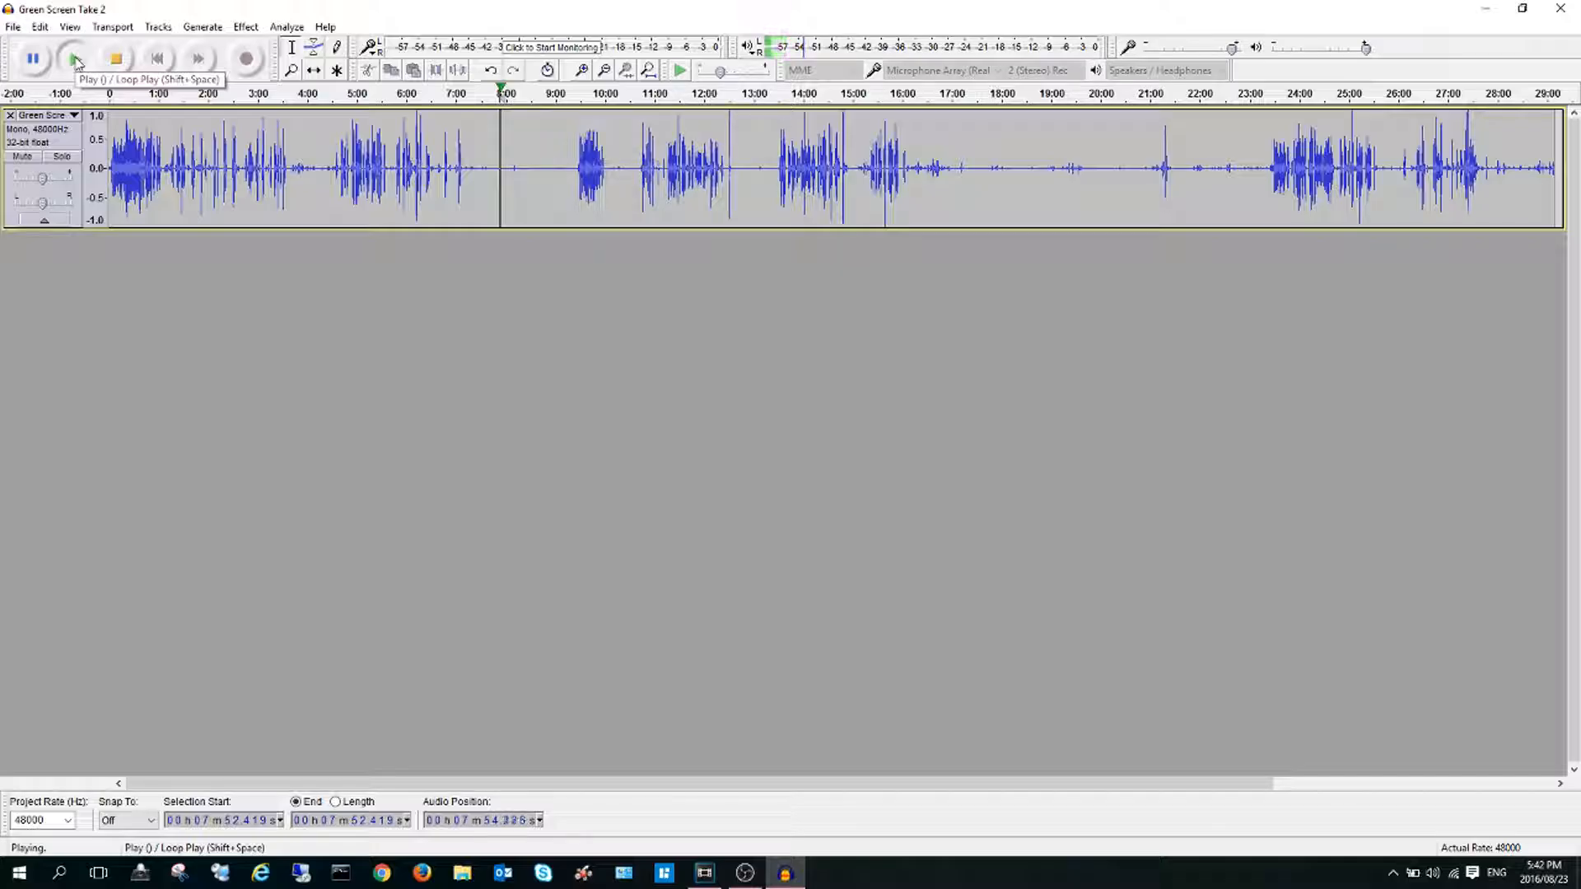
click(116, 61)
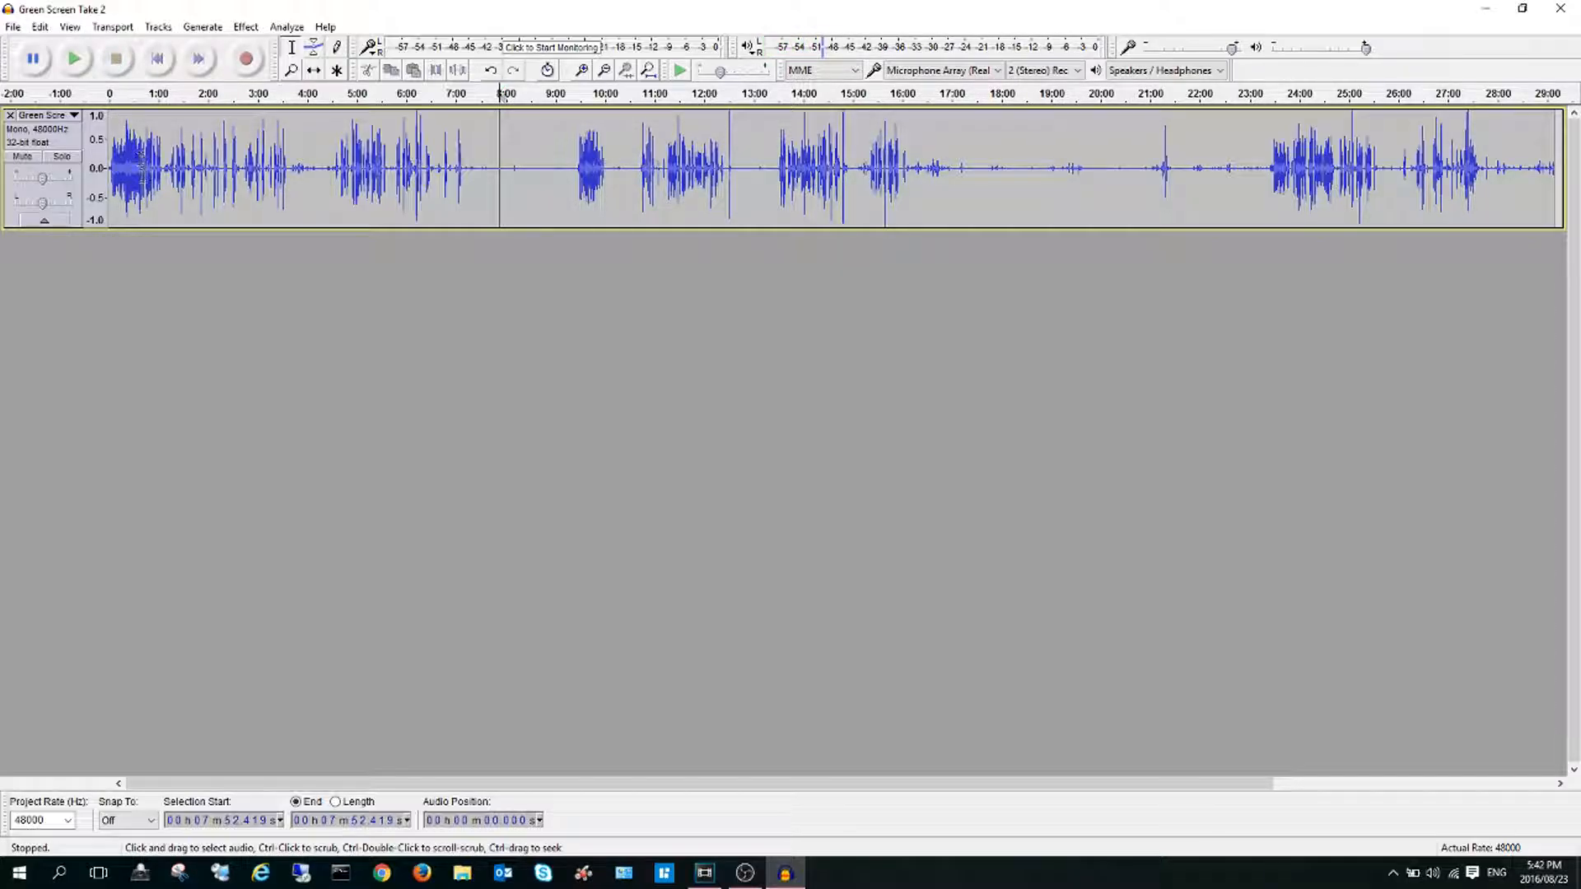
- Export the track to the Part2 folder as Cleaned Audio in 16-bit PCM WAV with blank metadata, and close Audacity without saving changes
click(13, 28)
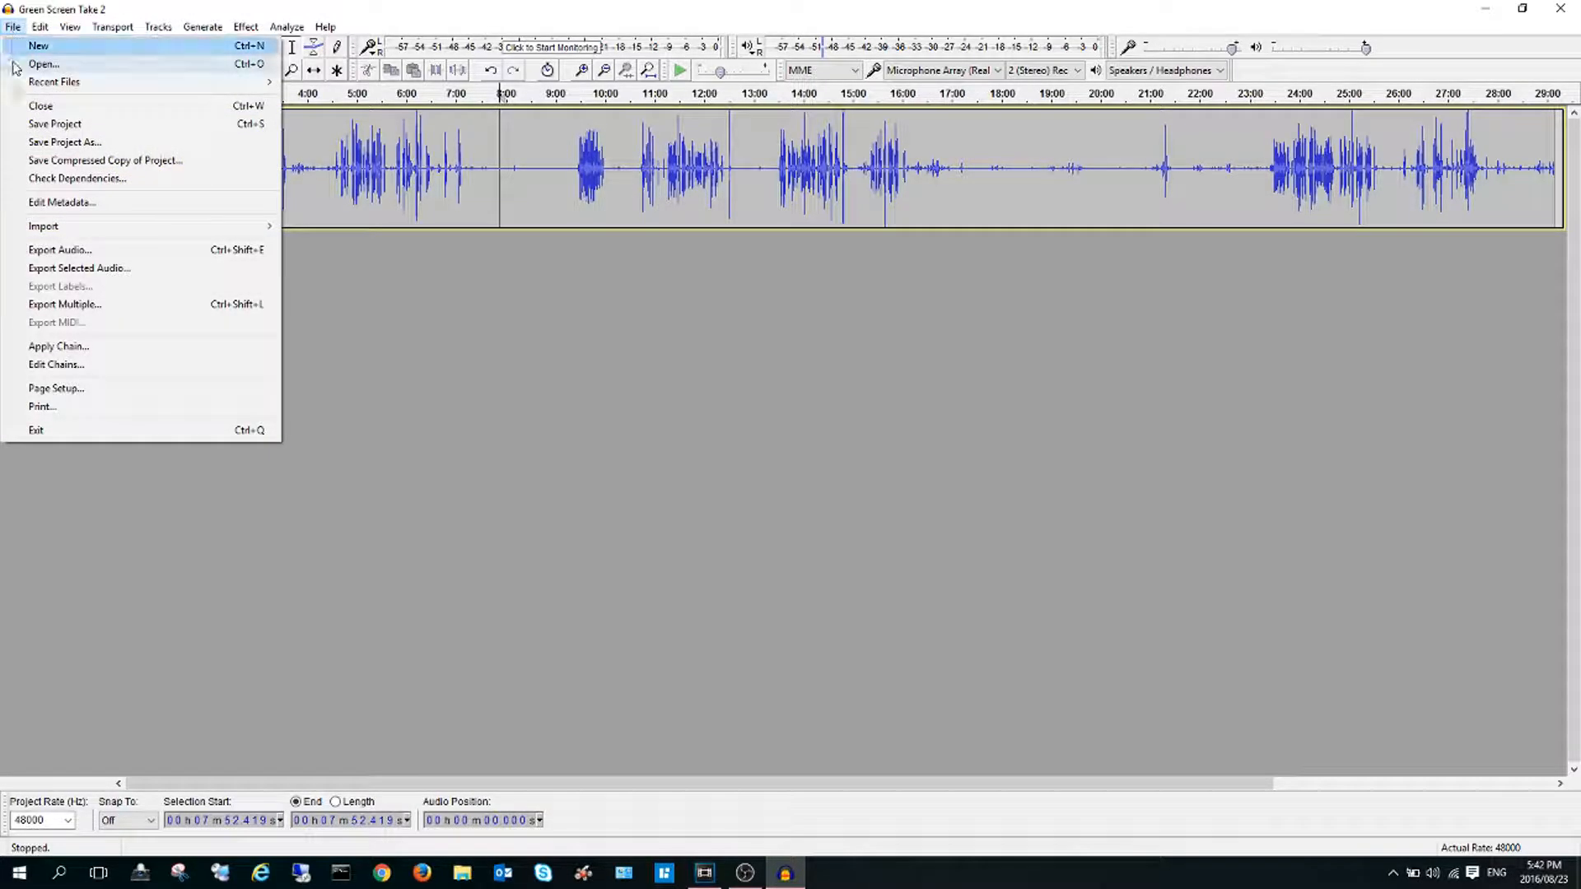
click(116, 251)
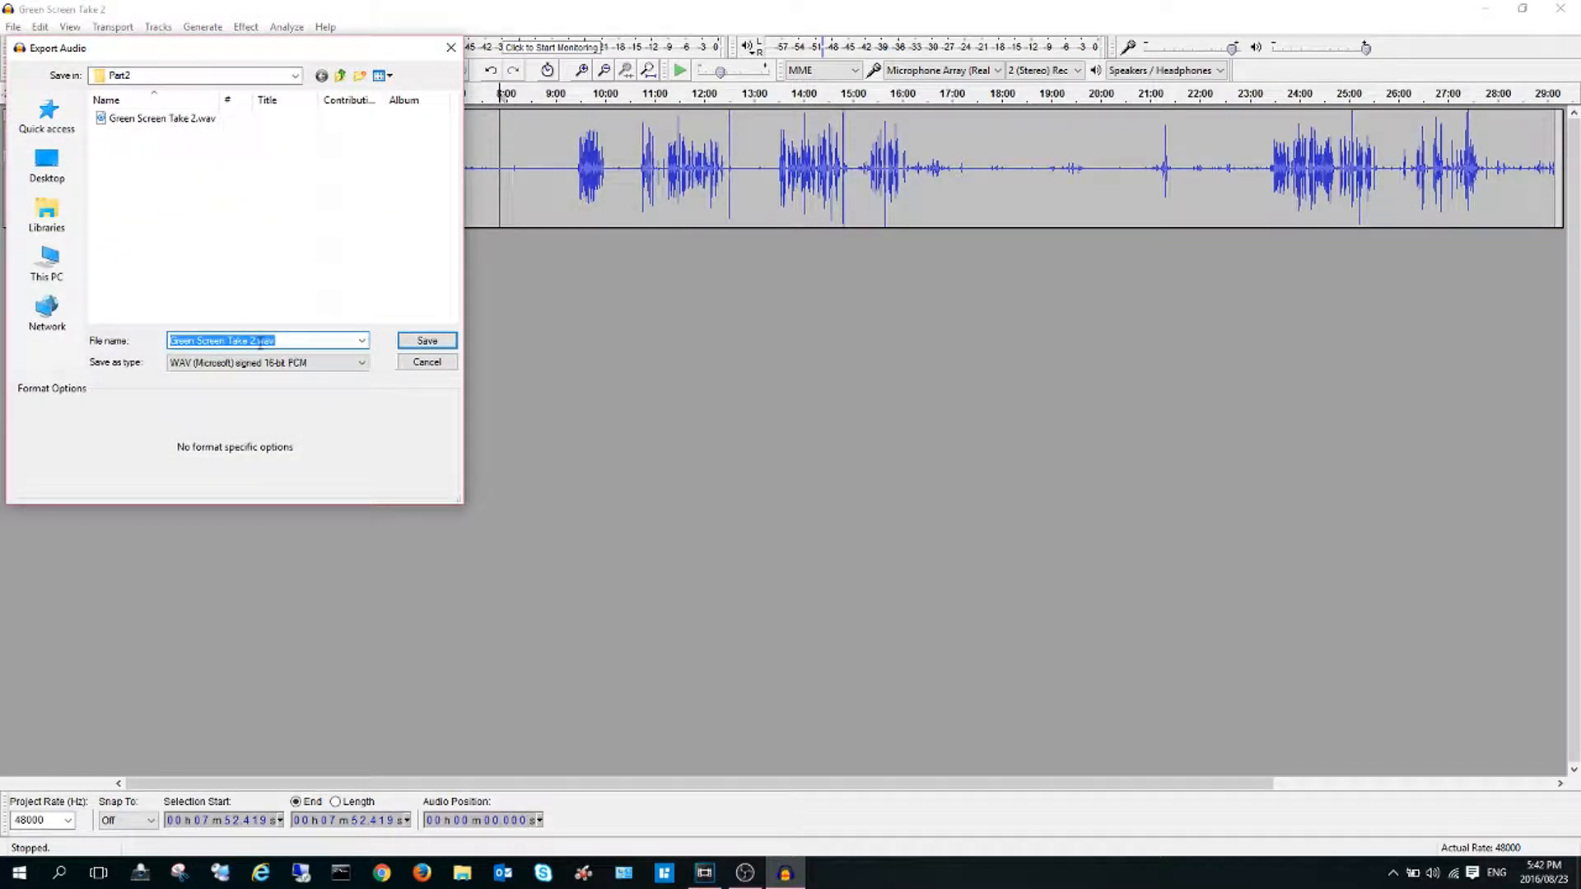
text(Cleane)
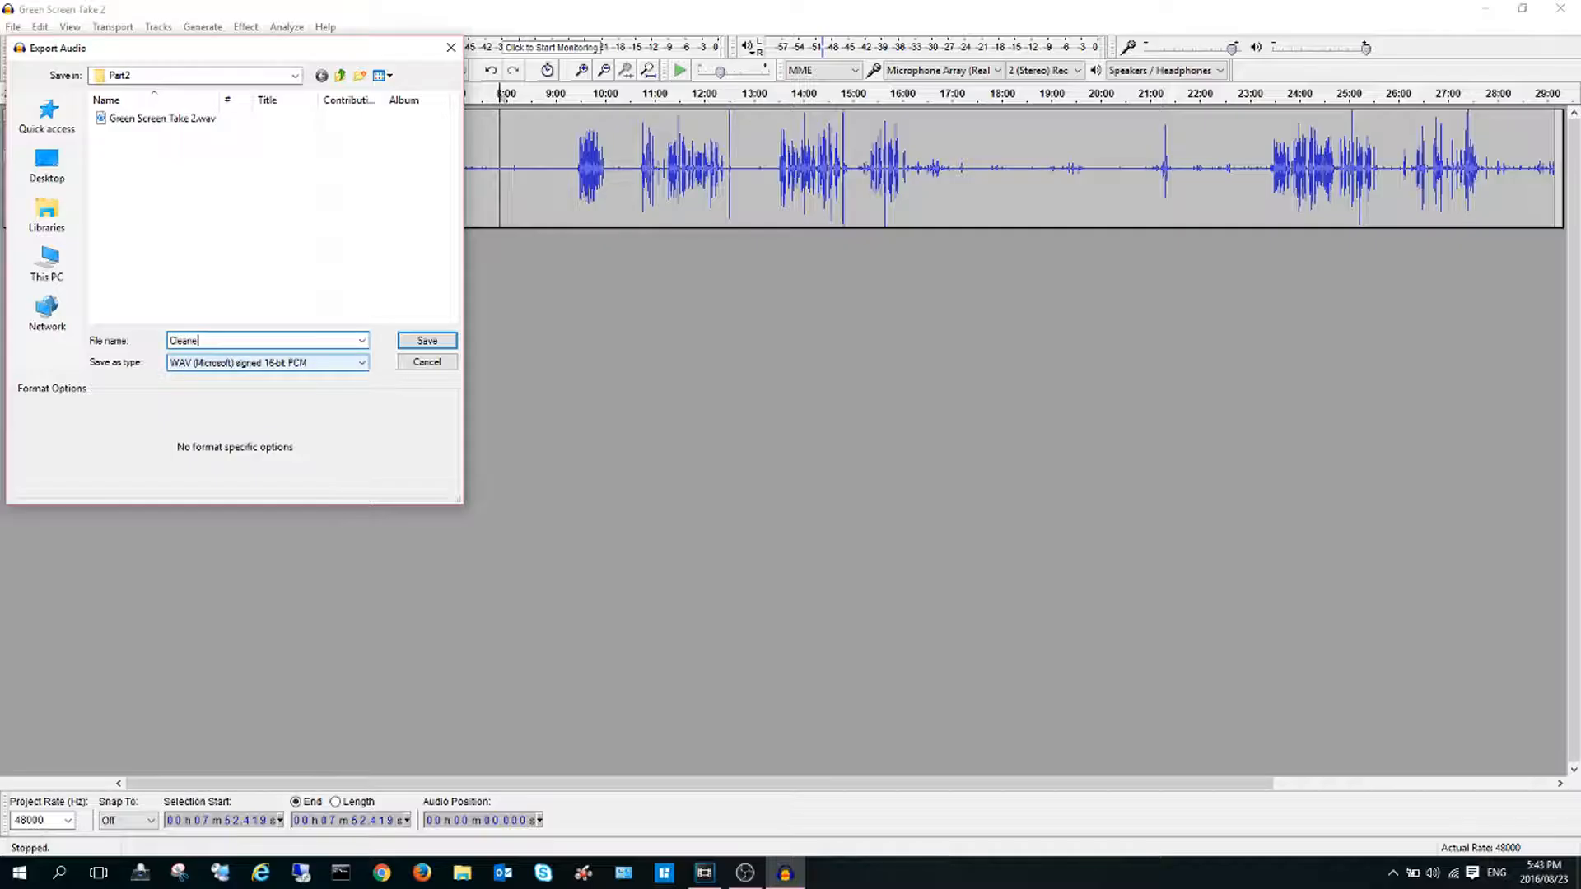
text(d Audio)
click(425, 342)
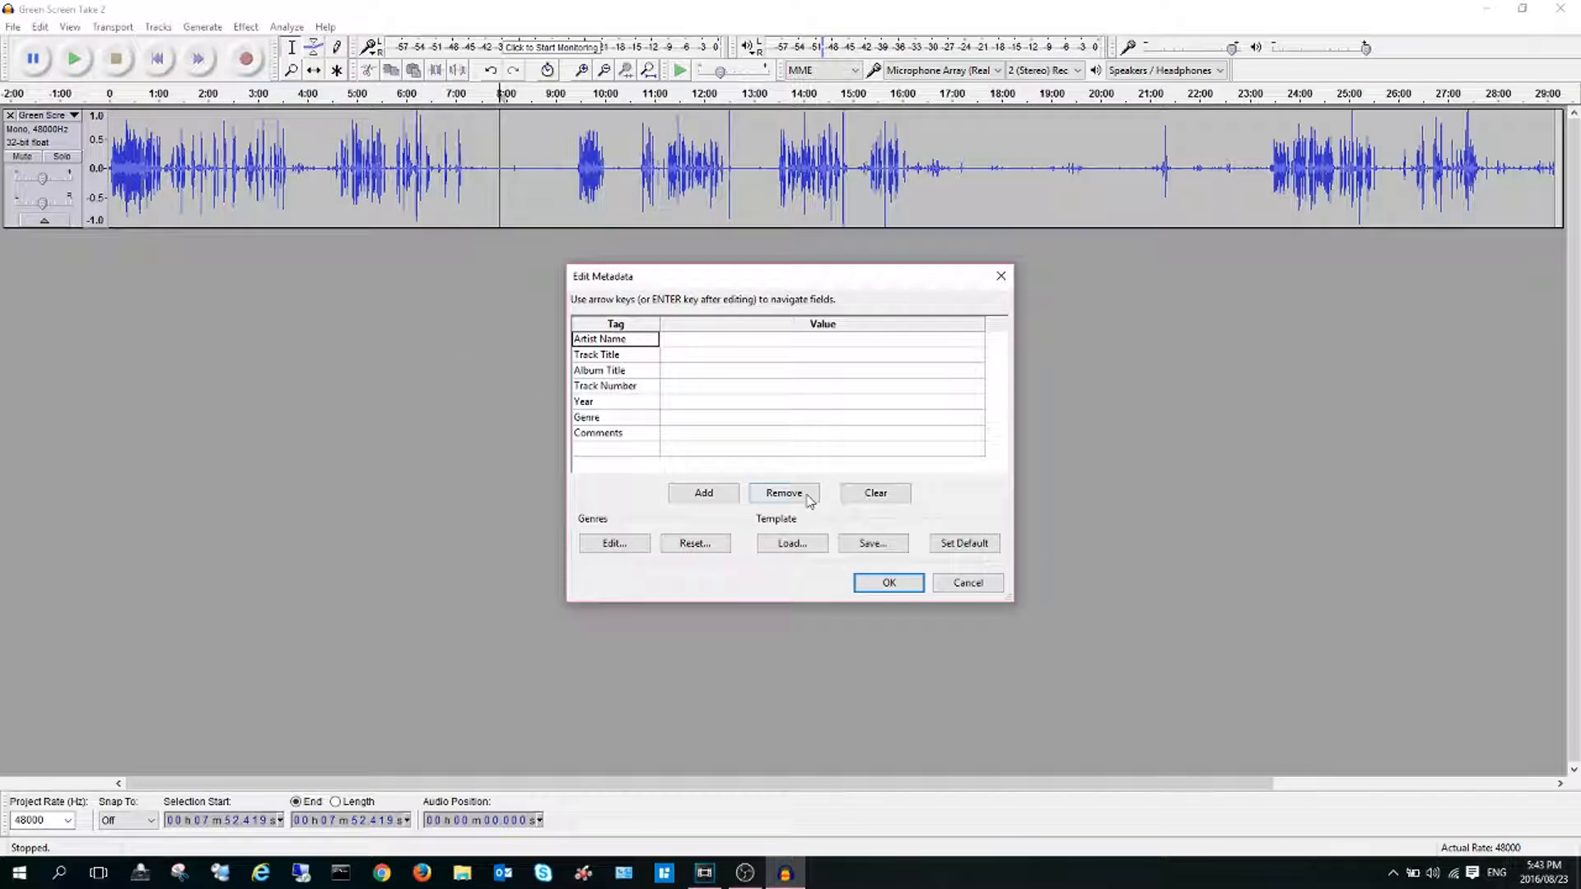
click(888, 584)
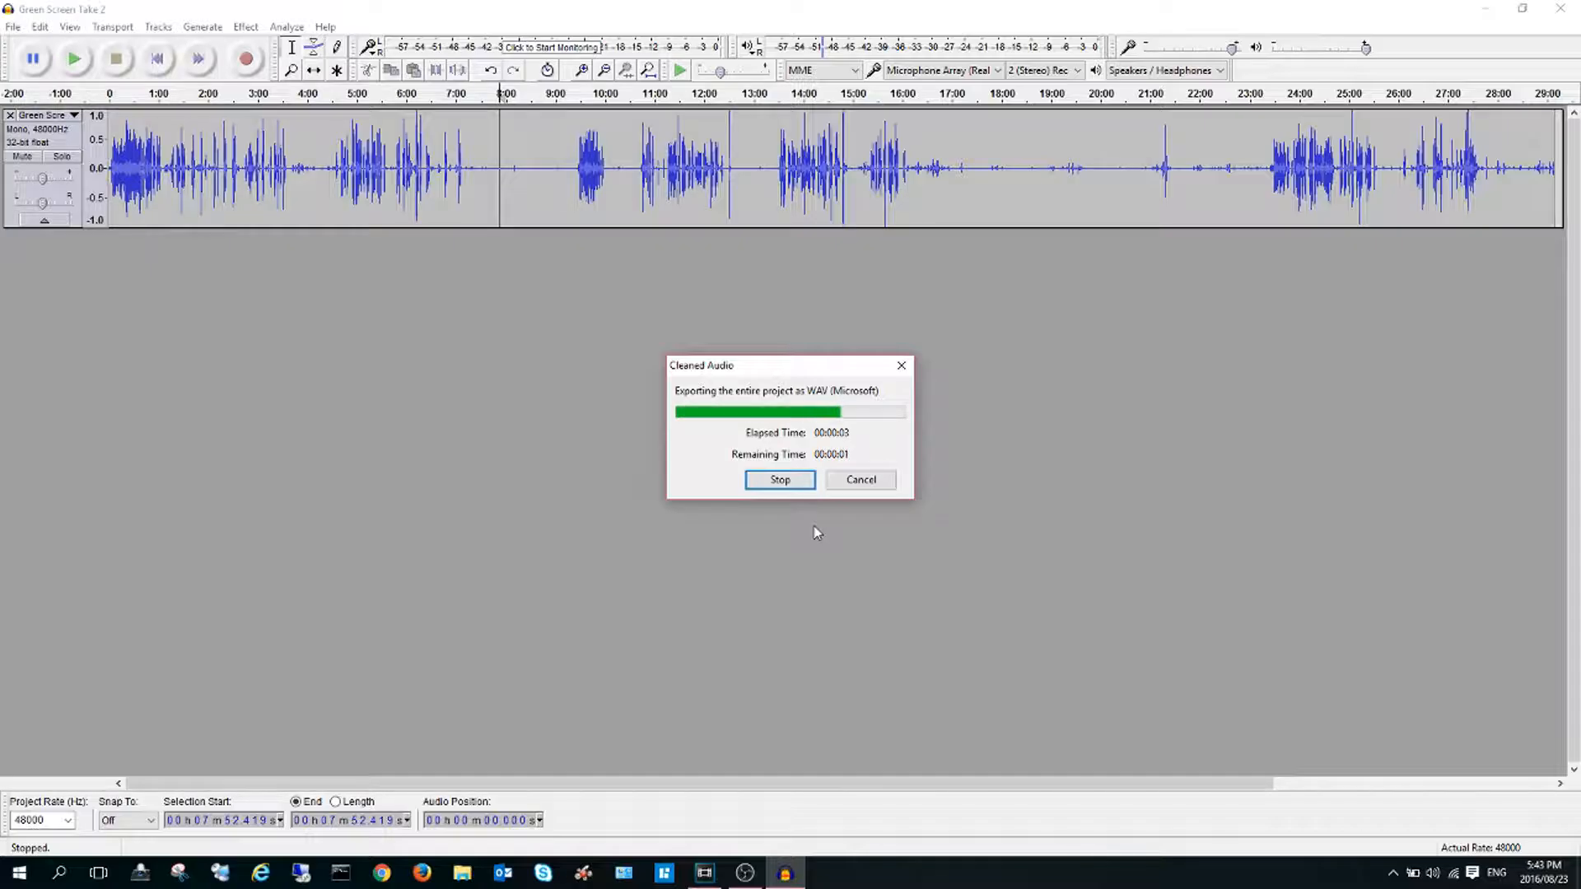
click(1561, 8)
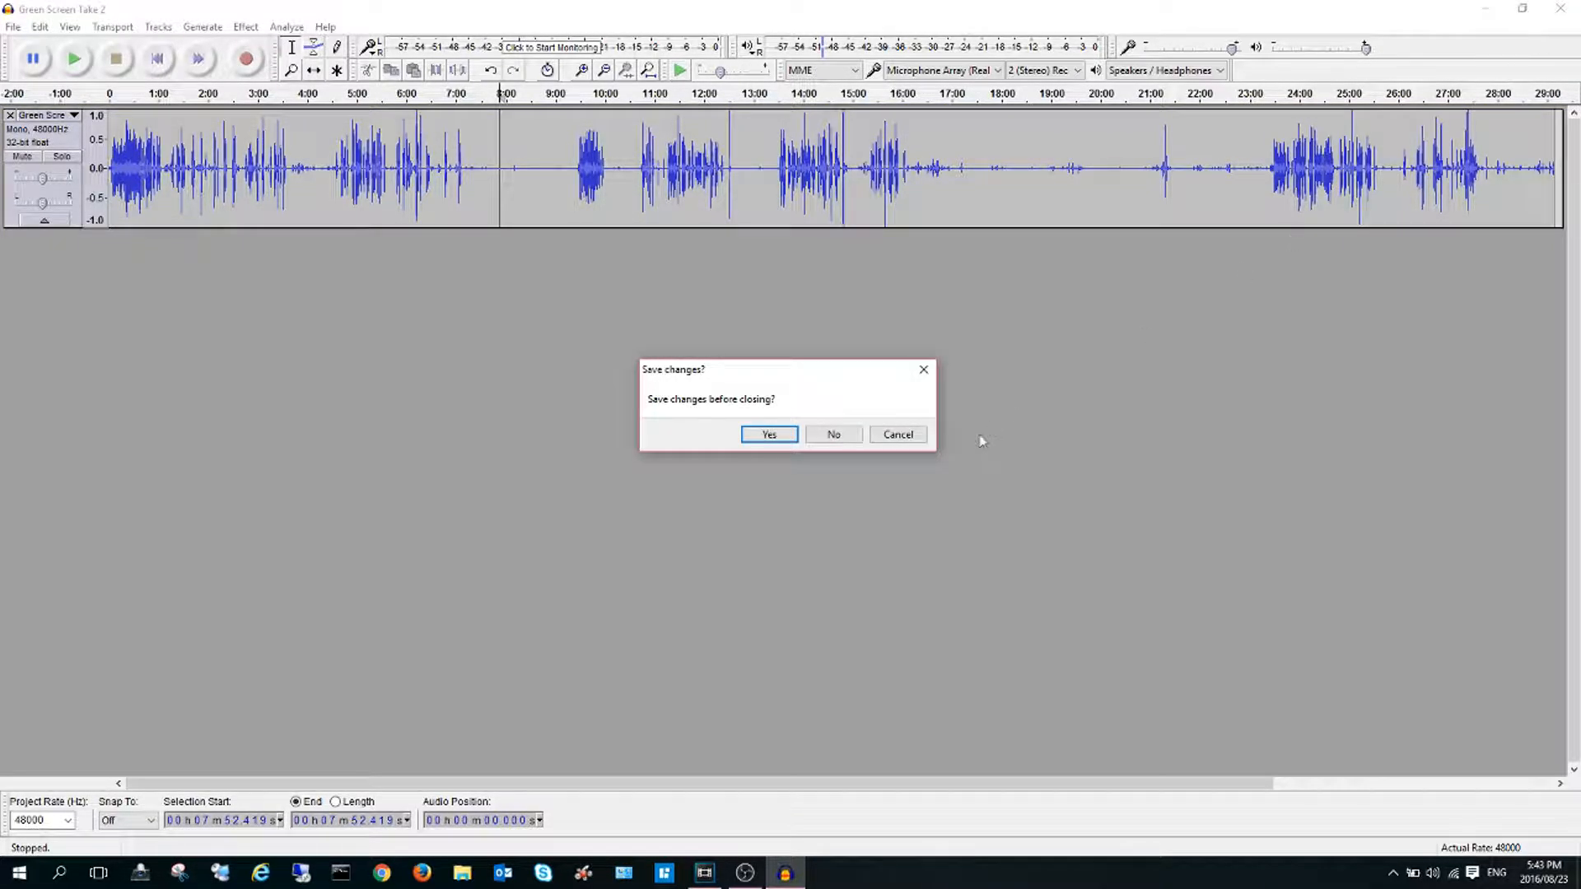
click(832, 434)
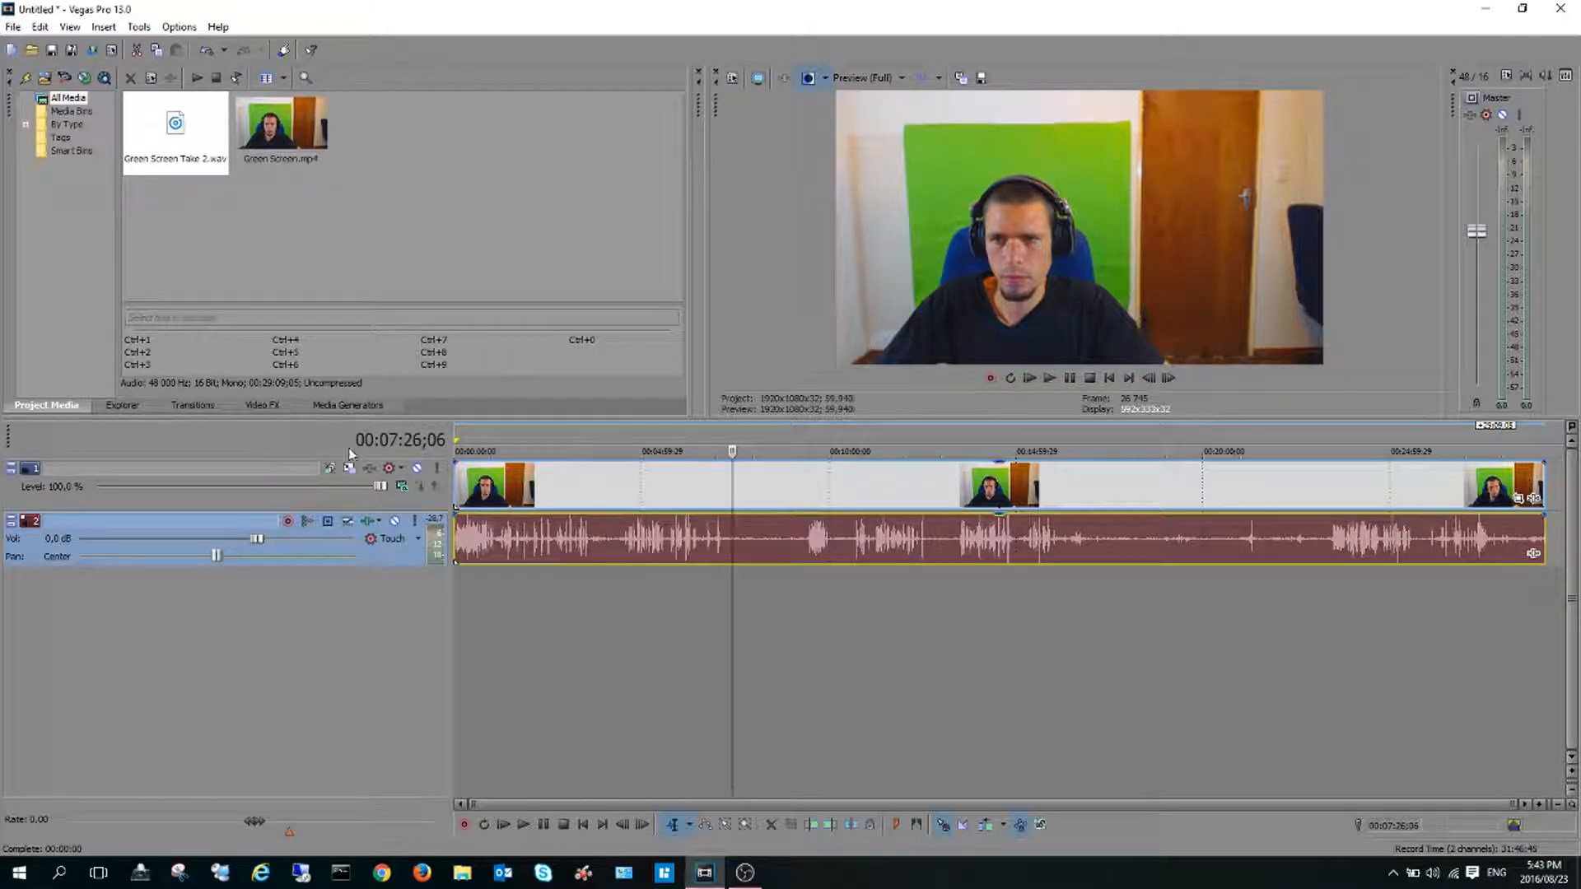
- Remove the original audio event from its group with the video and delete it from the timeline
right_click(792, 540)
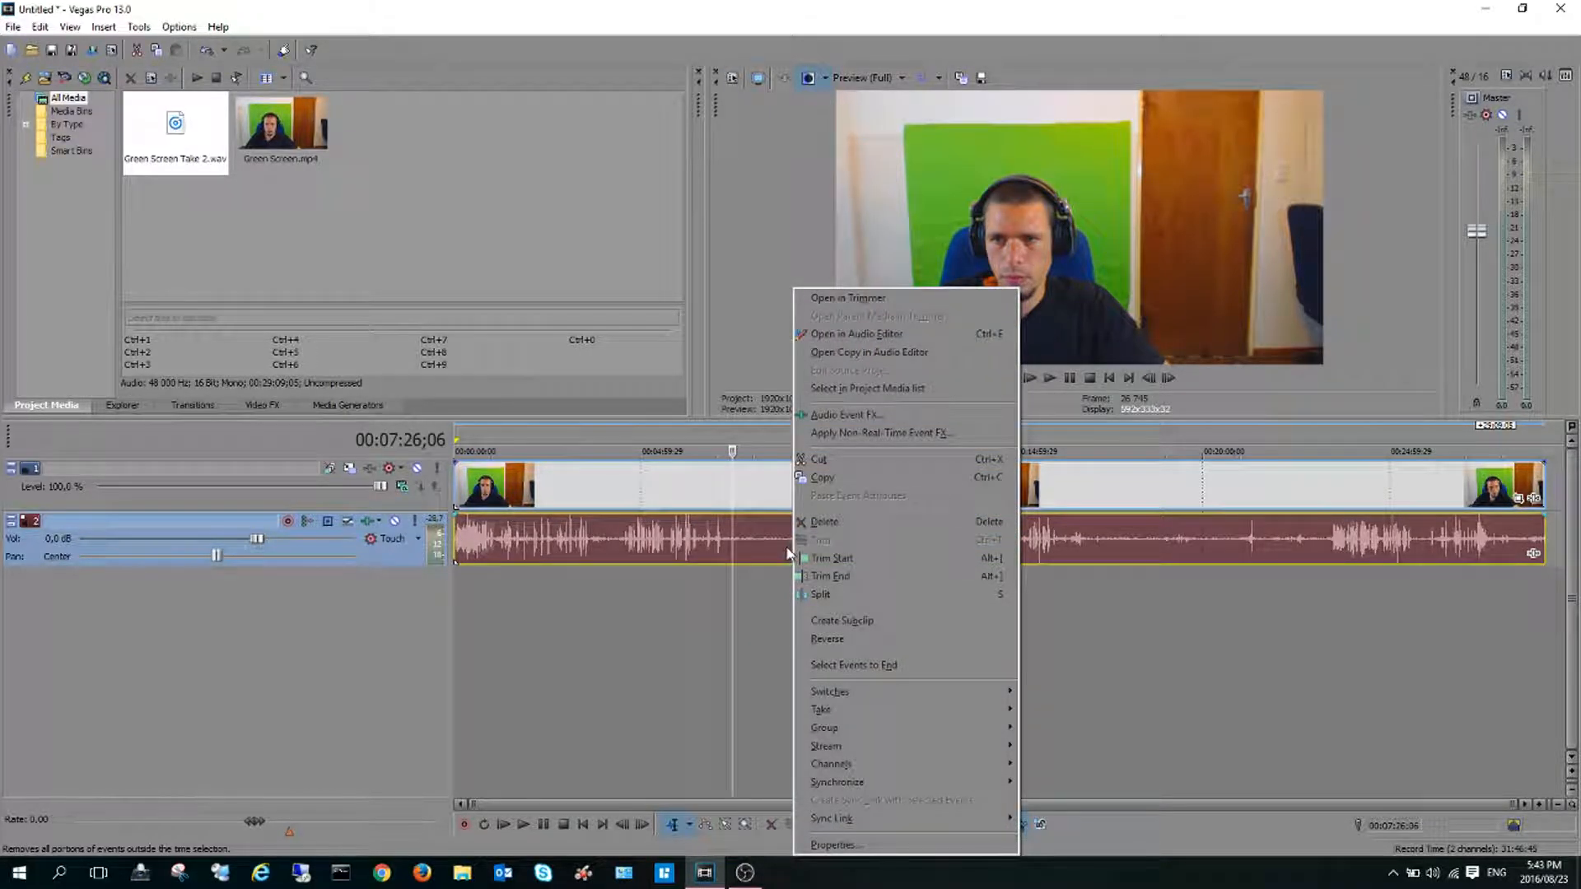
mouse_move(929, 732)
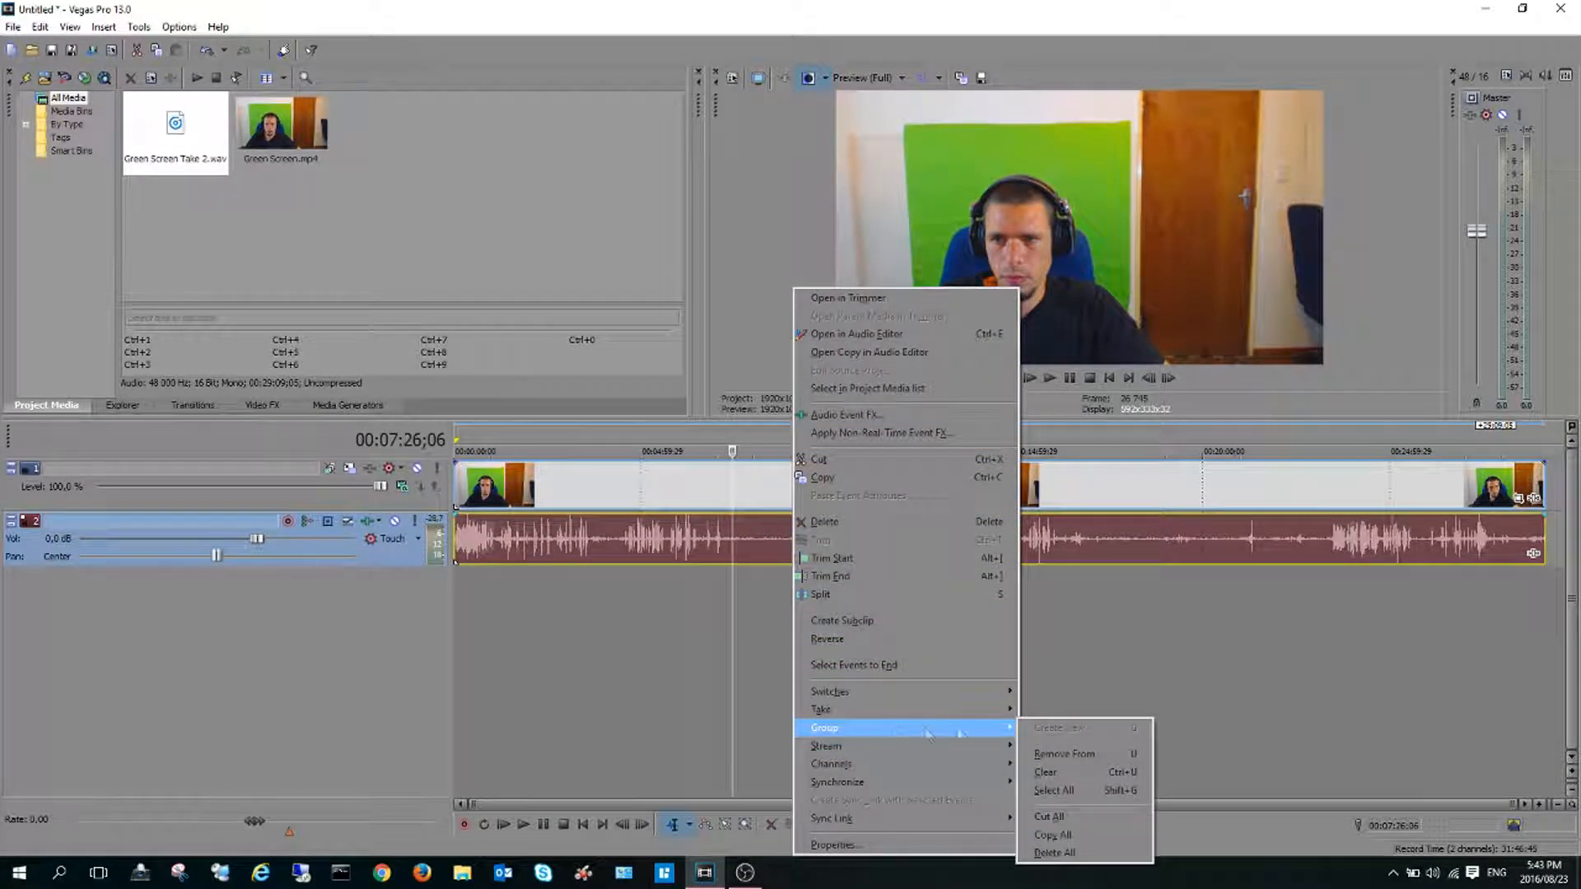
click(1084, 755)
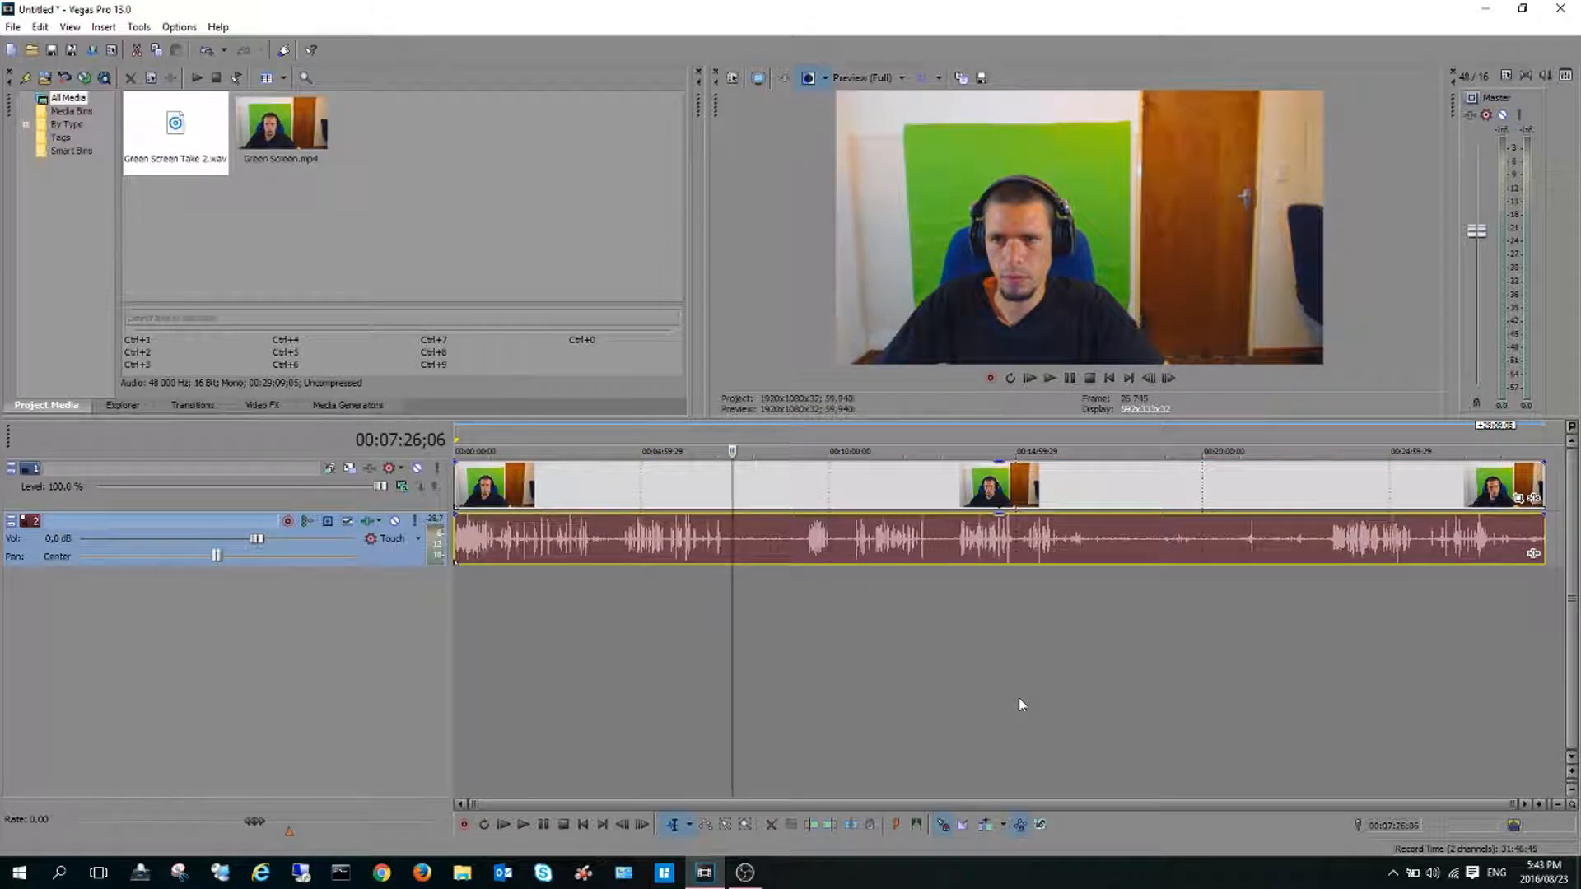
right_click(806, 520)
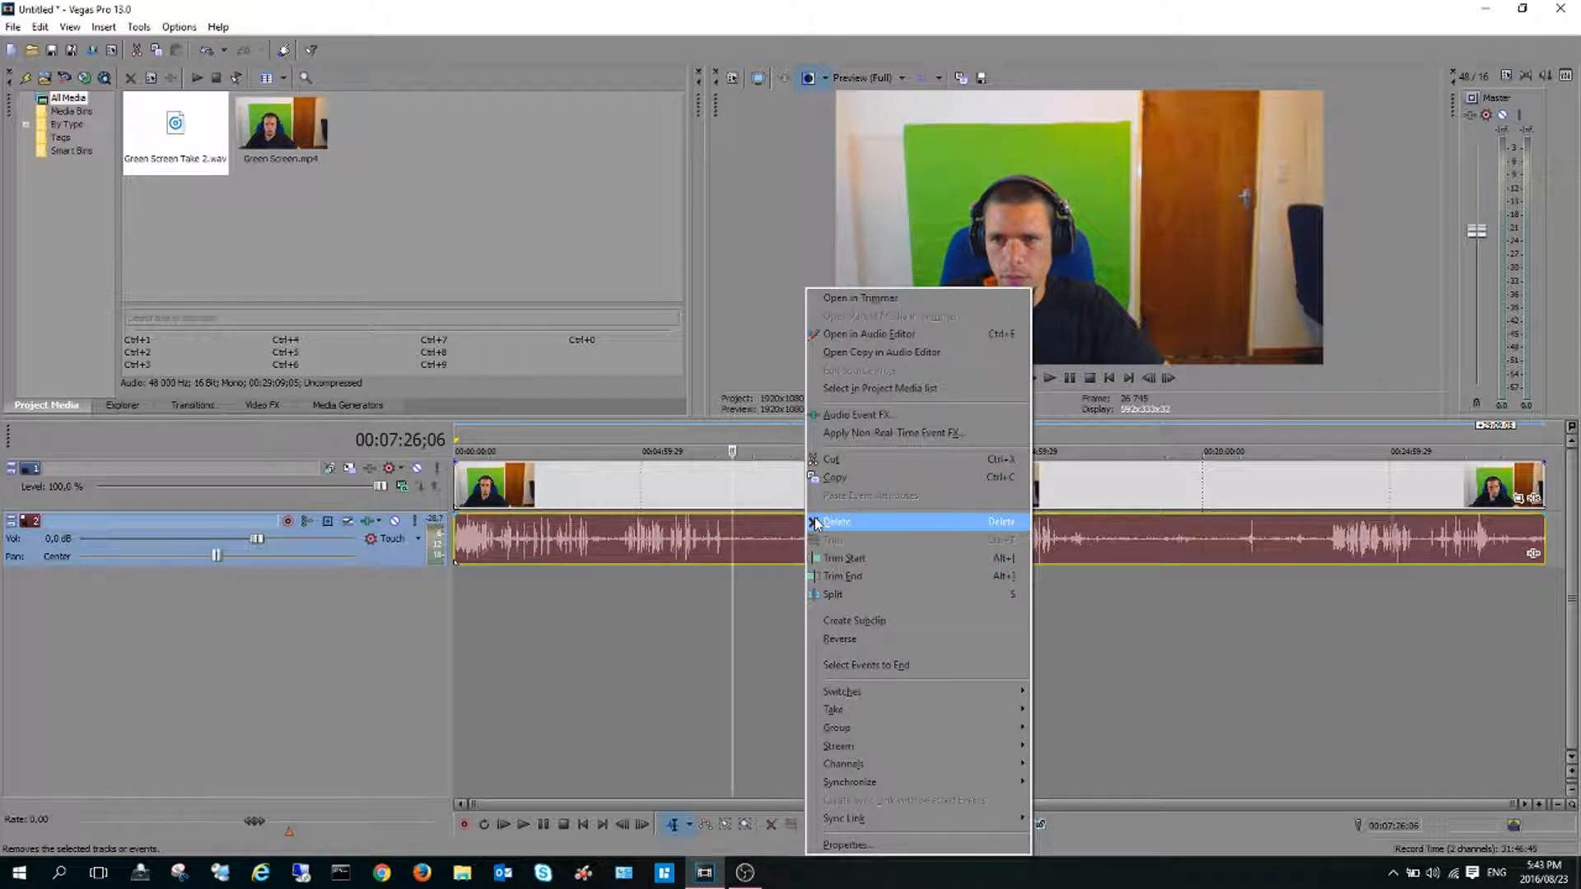
click(833, 521)
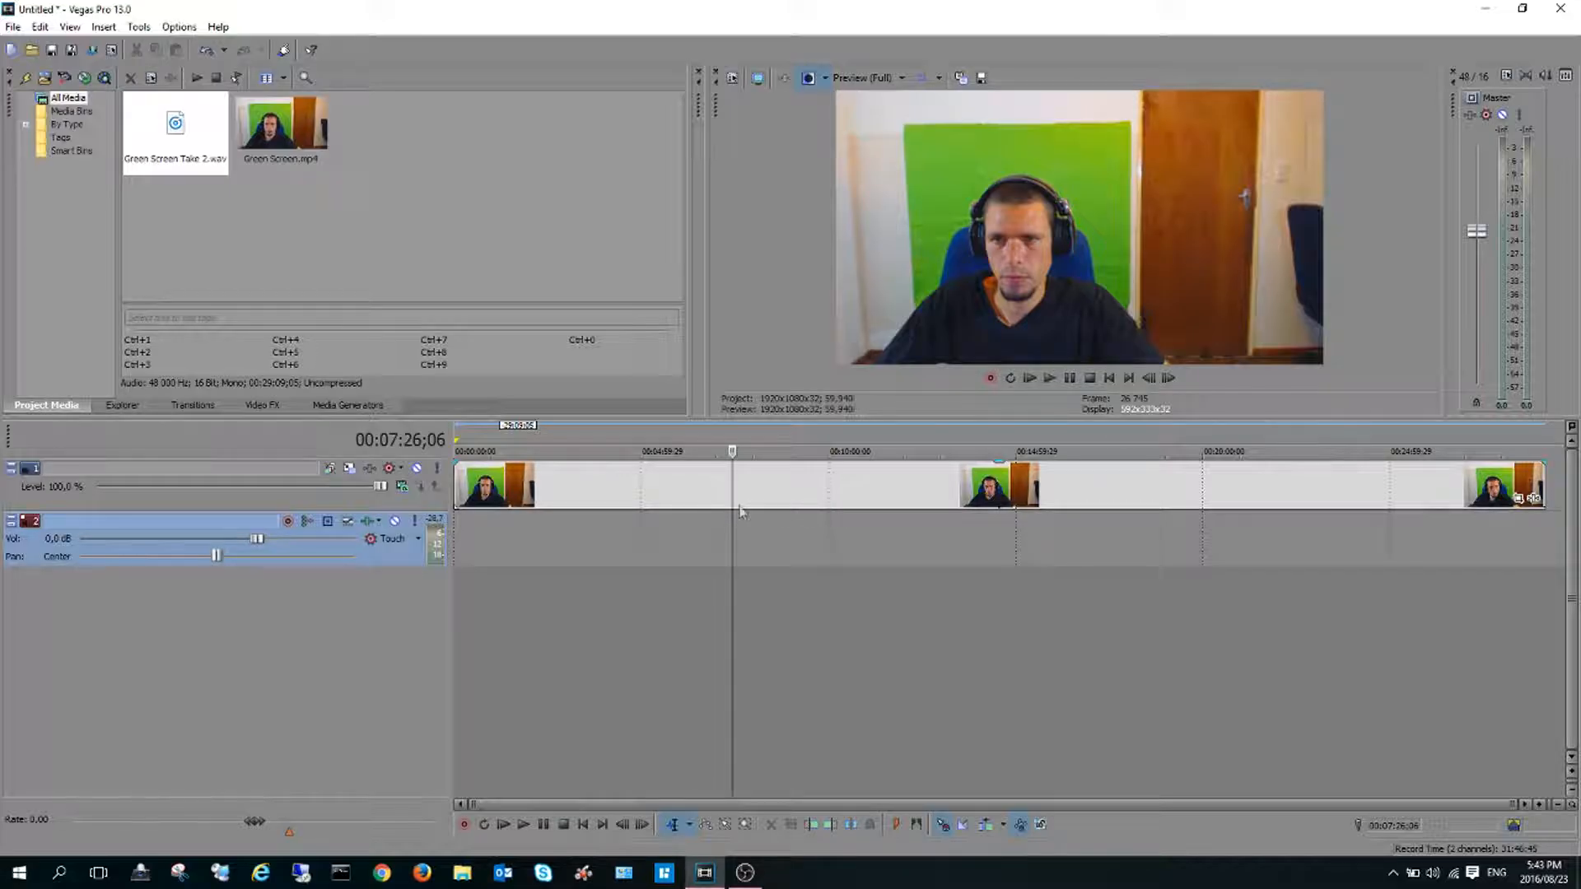
- Import Cleaned Audio.wav and place it at the start of the empty audio track
click(12, 27)
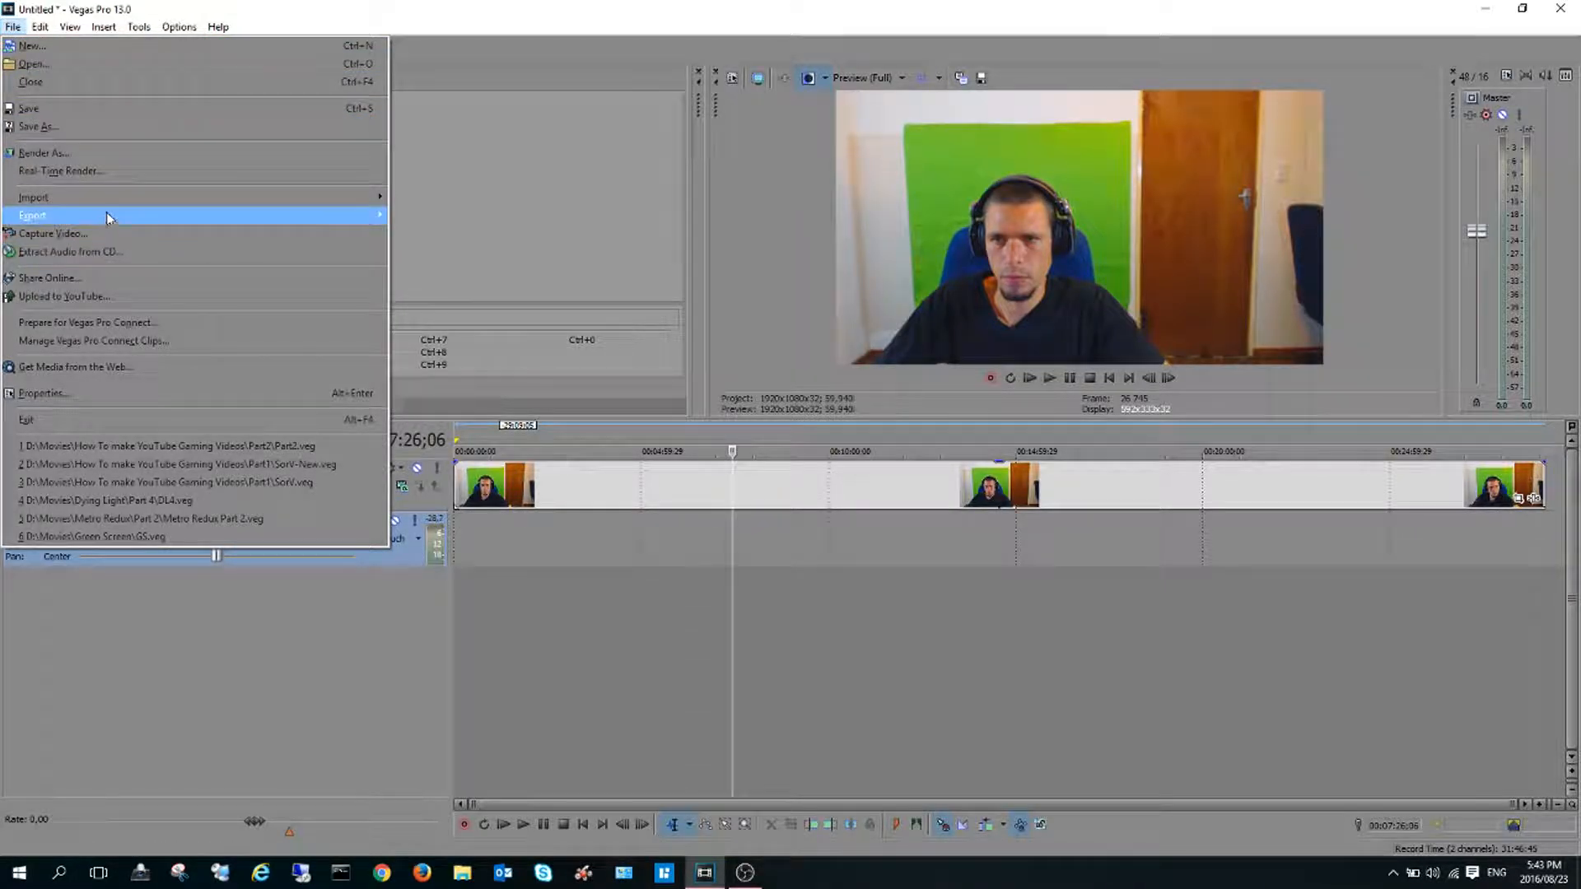
mouse_move(141, 196)
click(432, 199)
click(212, 150)
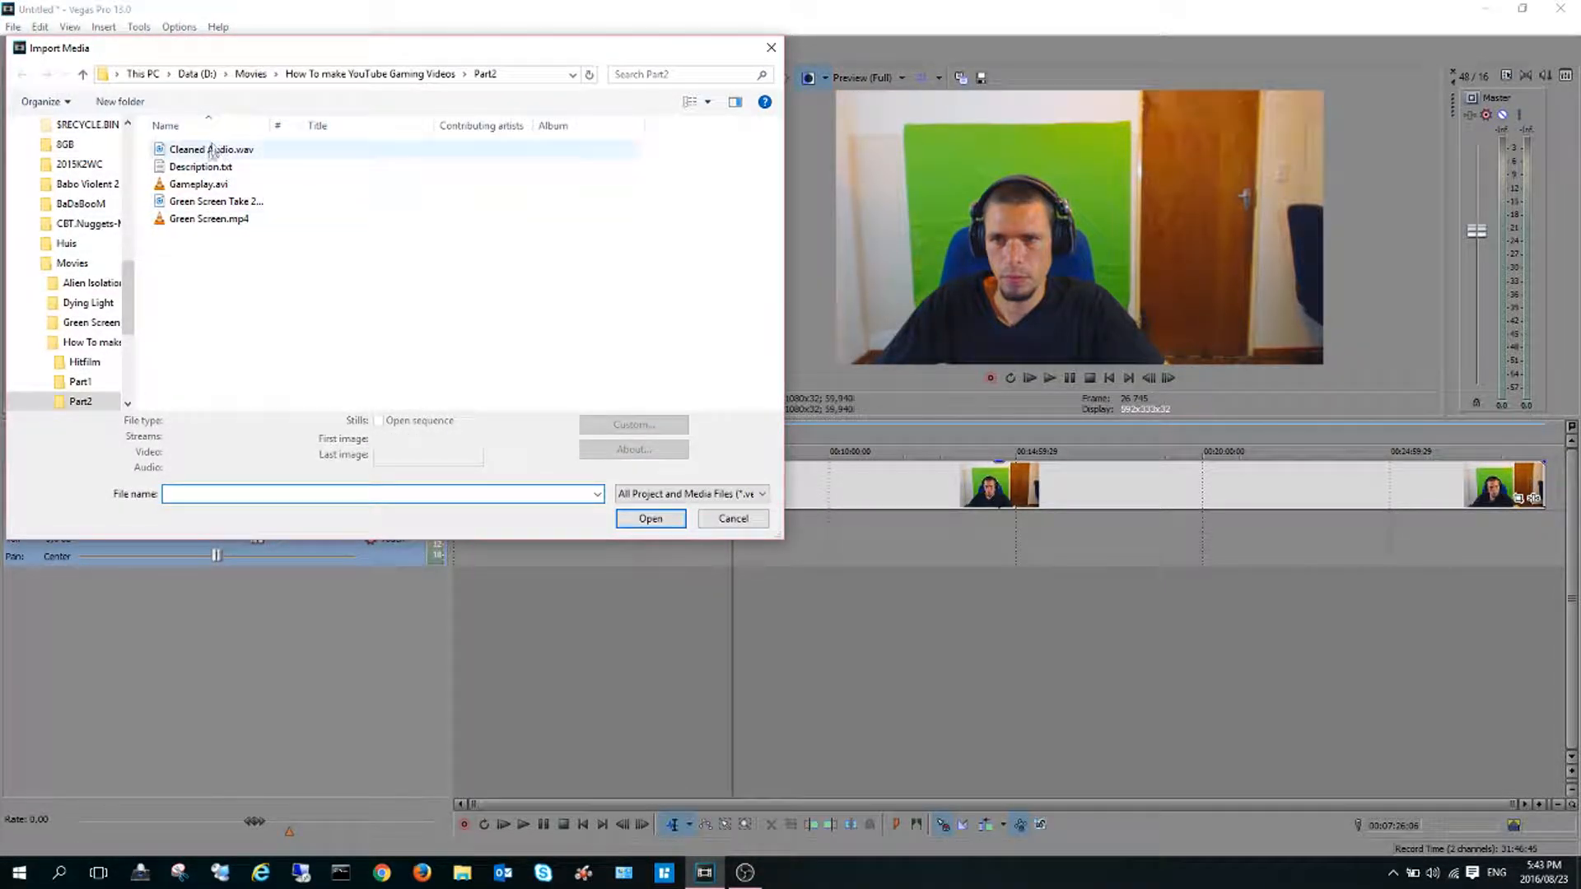
click(651, 528)
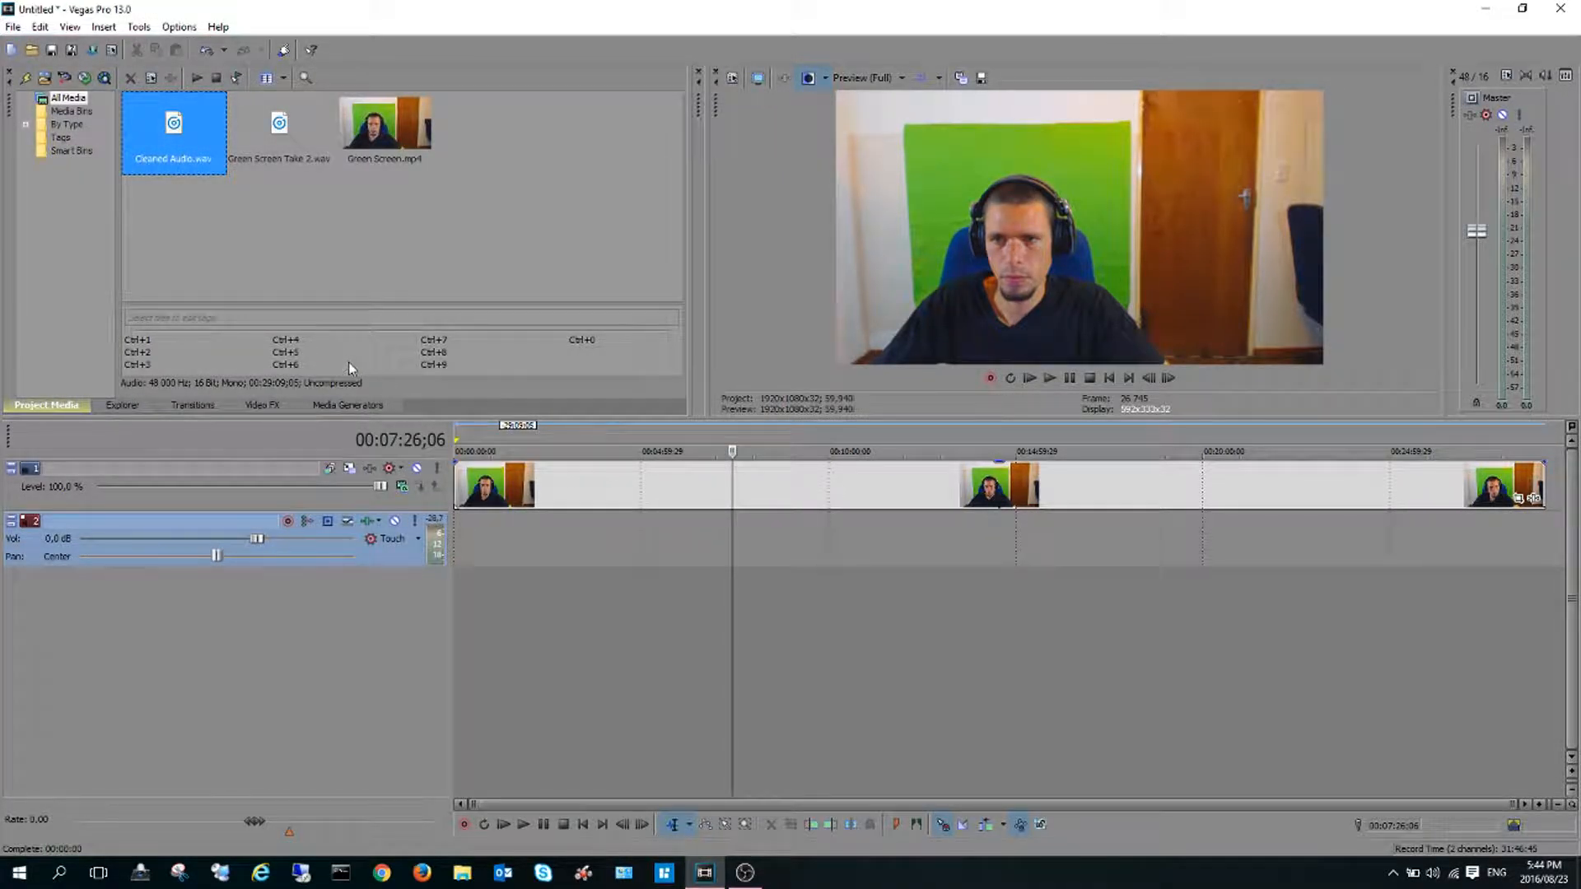
drag(177, 130, 463, 532)
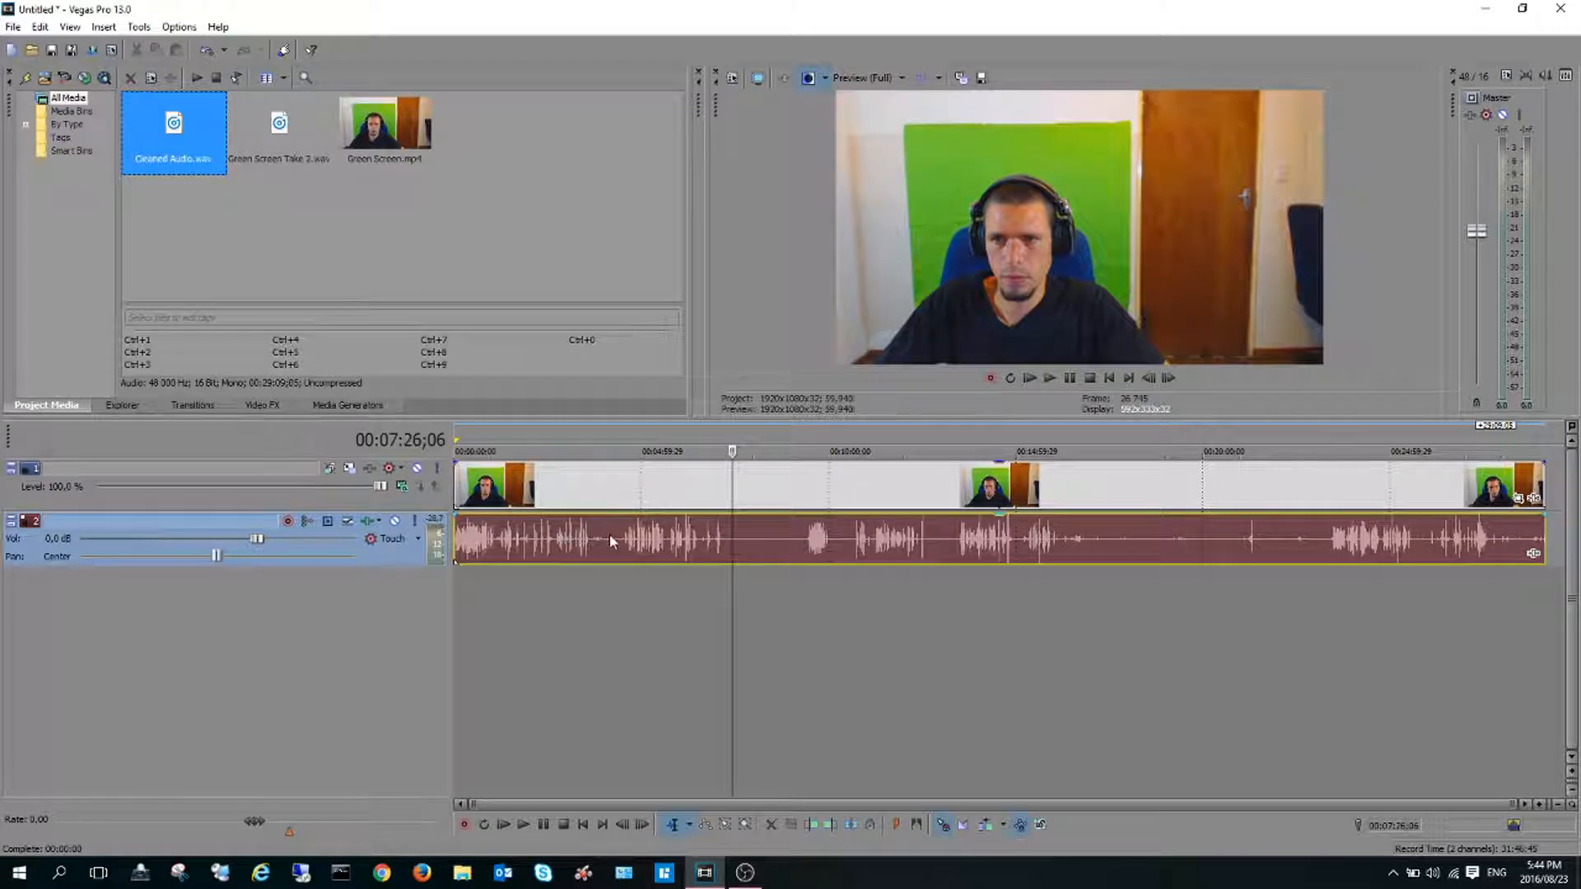
- Group the green screen video event with the cleaned audio event
click(638, 476)
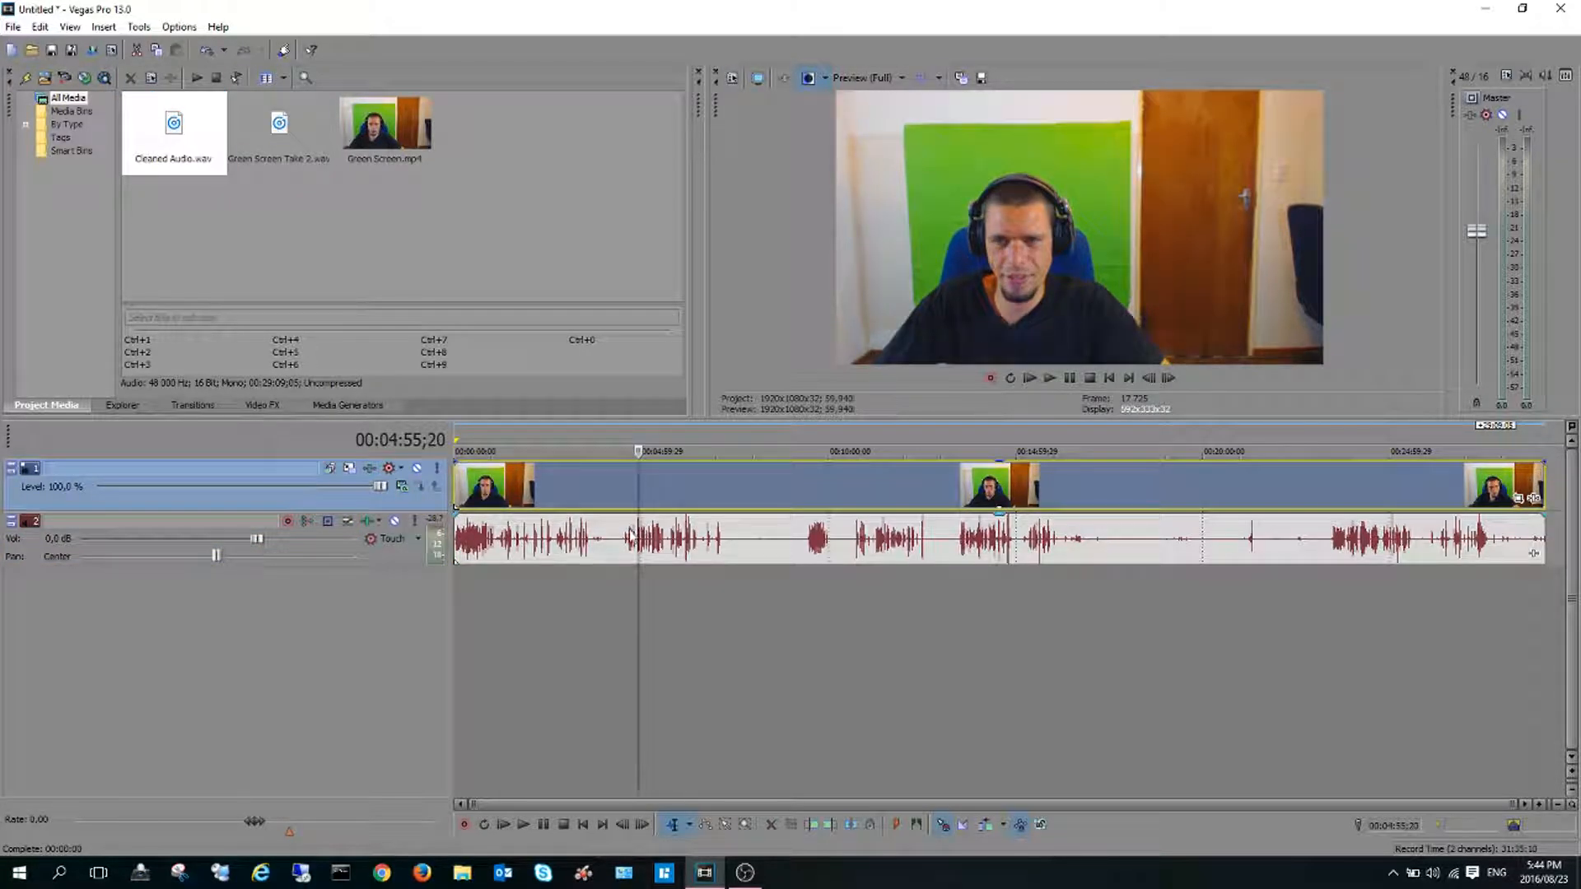
ctrl+click(687, 537)
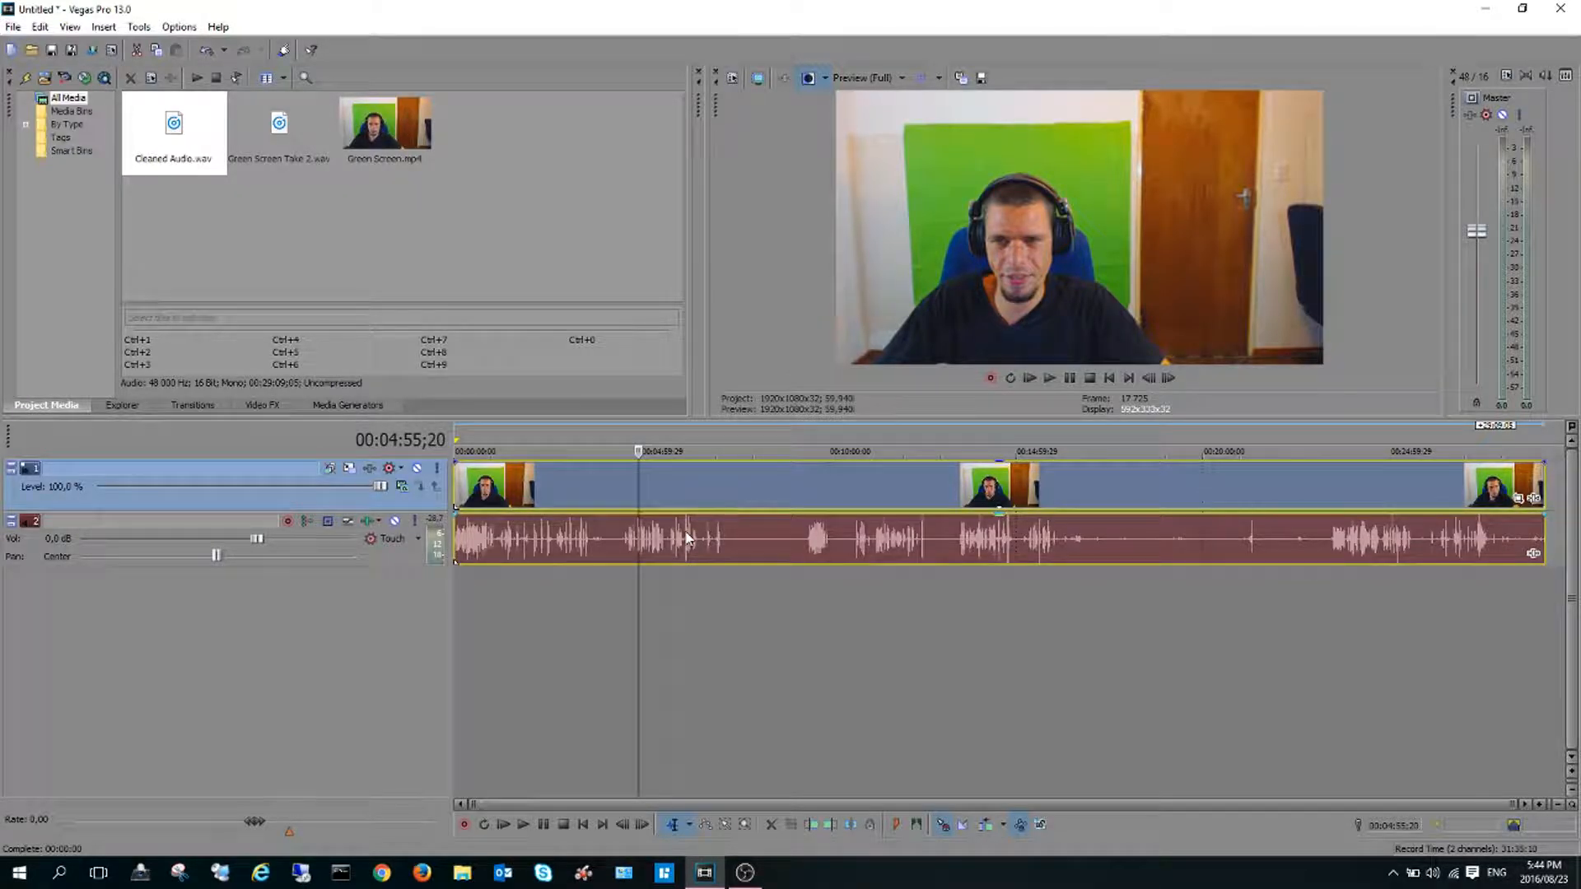
right_click(686, 535)
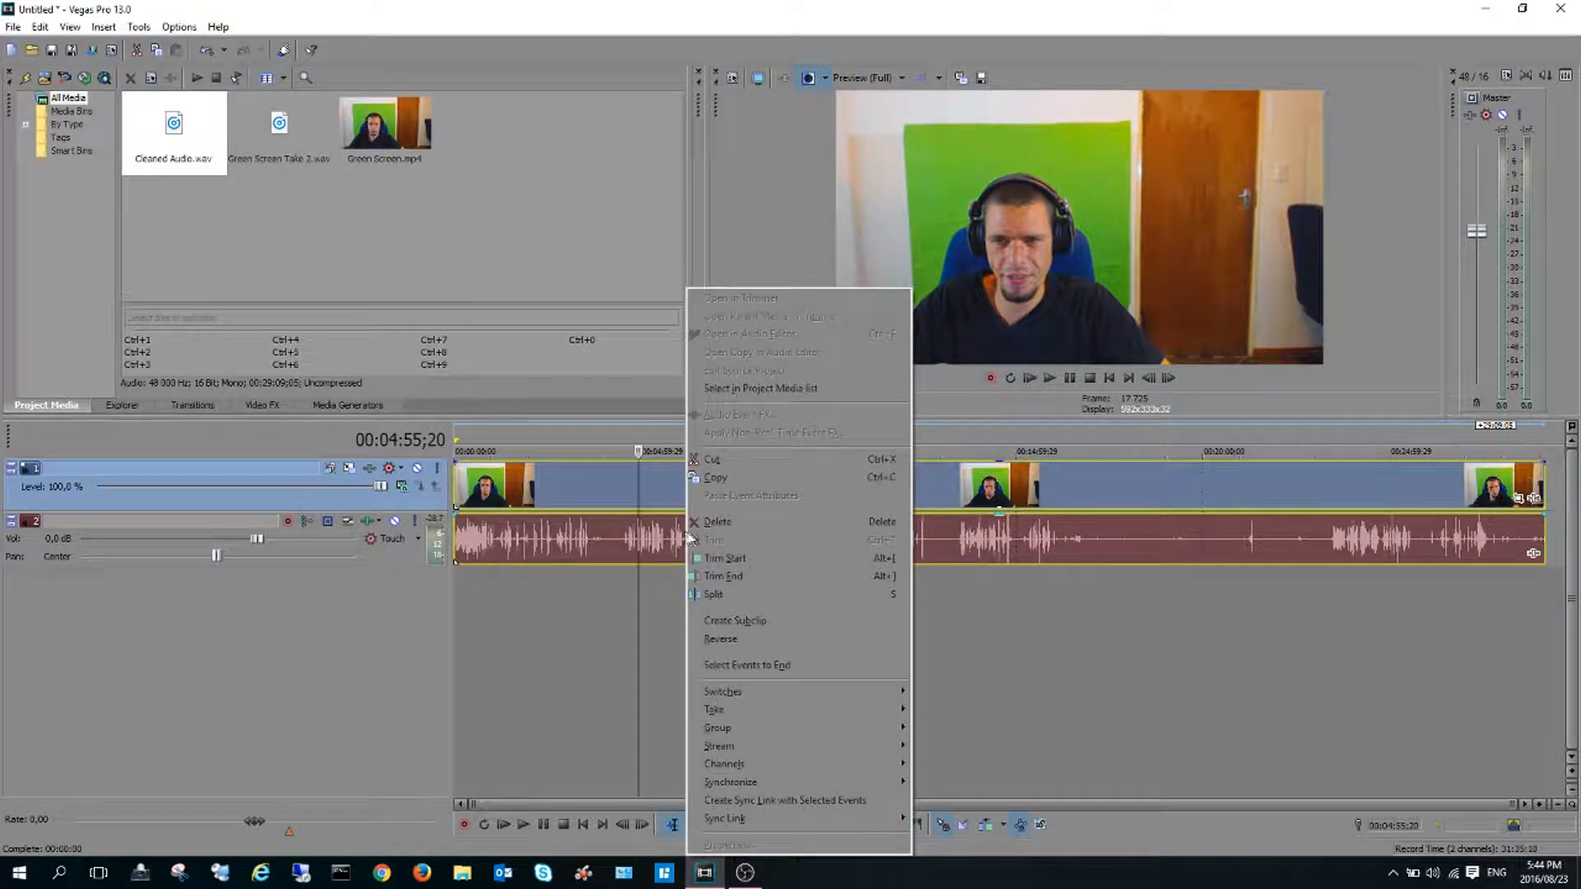
mouse_move(802, 733)
click(956, 728)
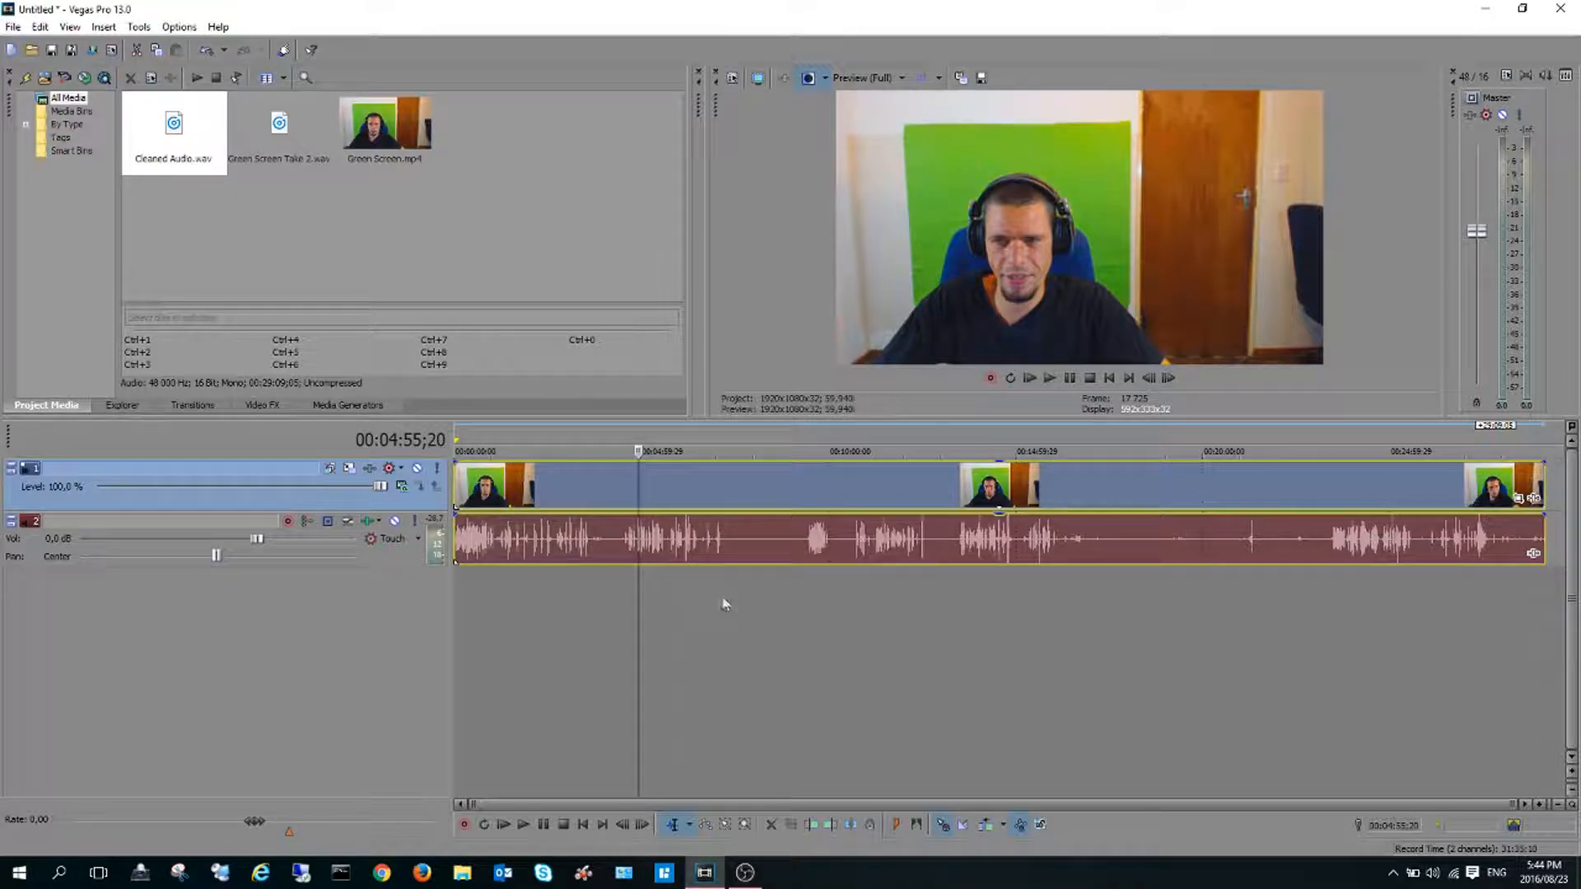
- Enable the mask in the video event's Pan/Crop and draw a rectangle inside the green backdrop, centred at about X 487, Y 343
click(1518, 498)
drag(1006, 343, 810, 235)
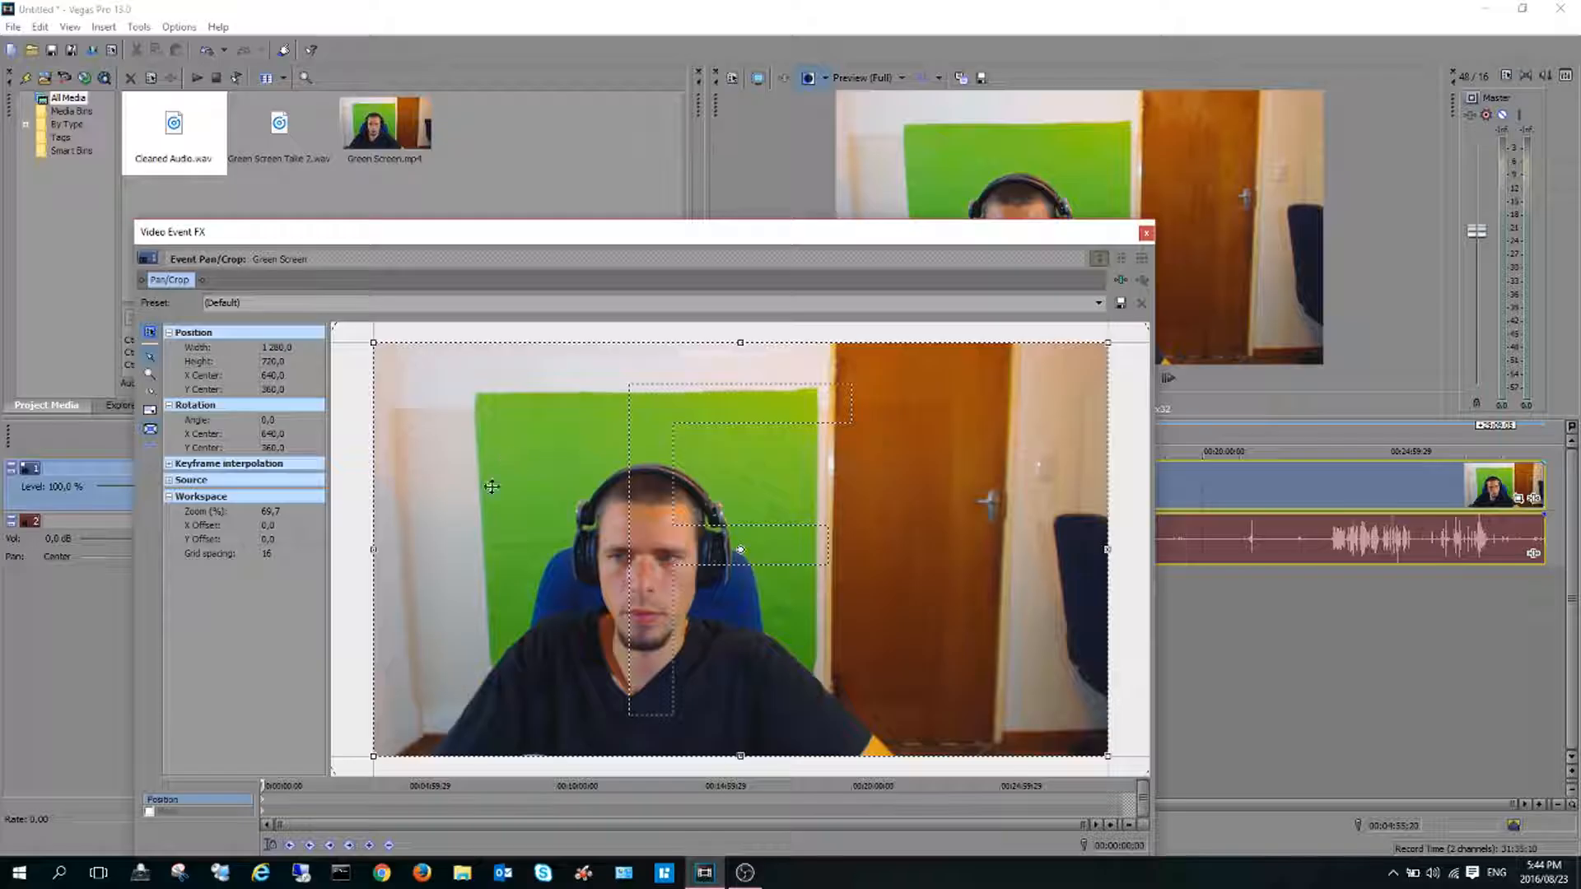
click(149, 812)
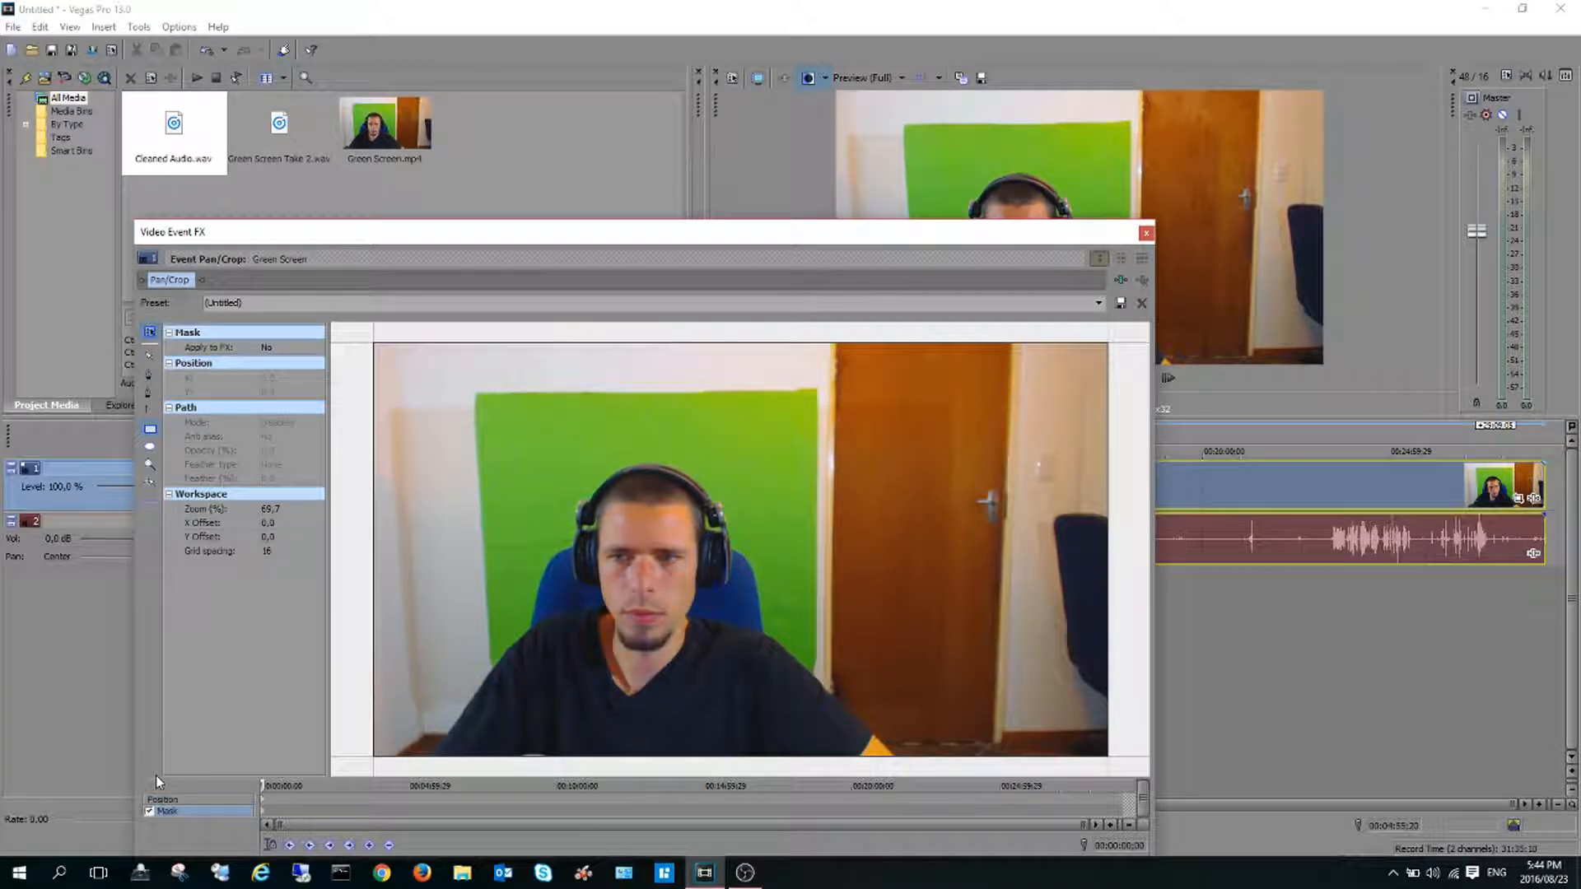
click(152, 433)
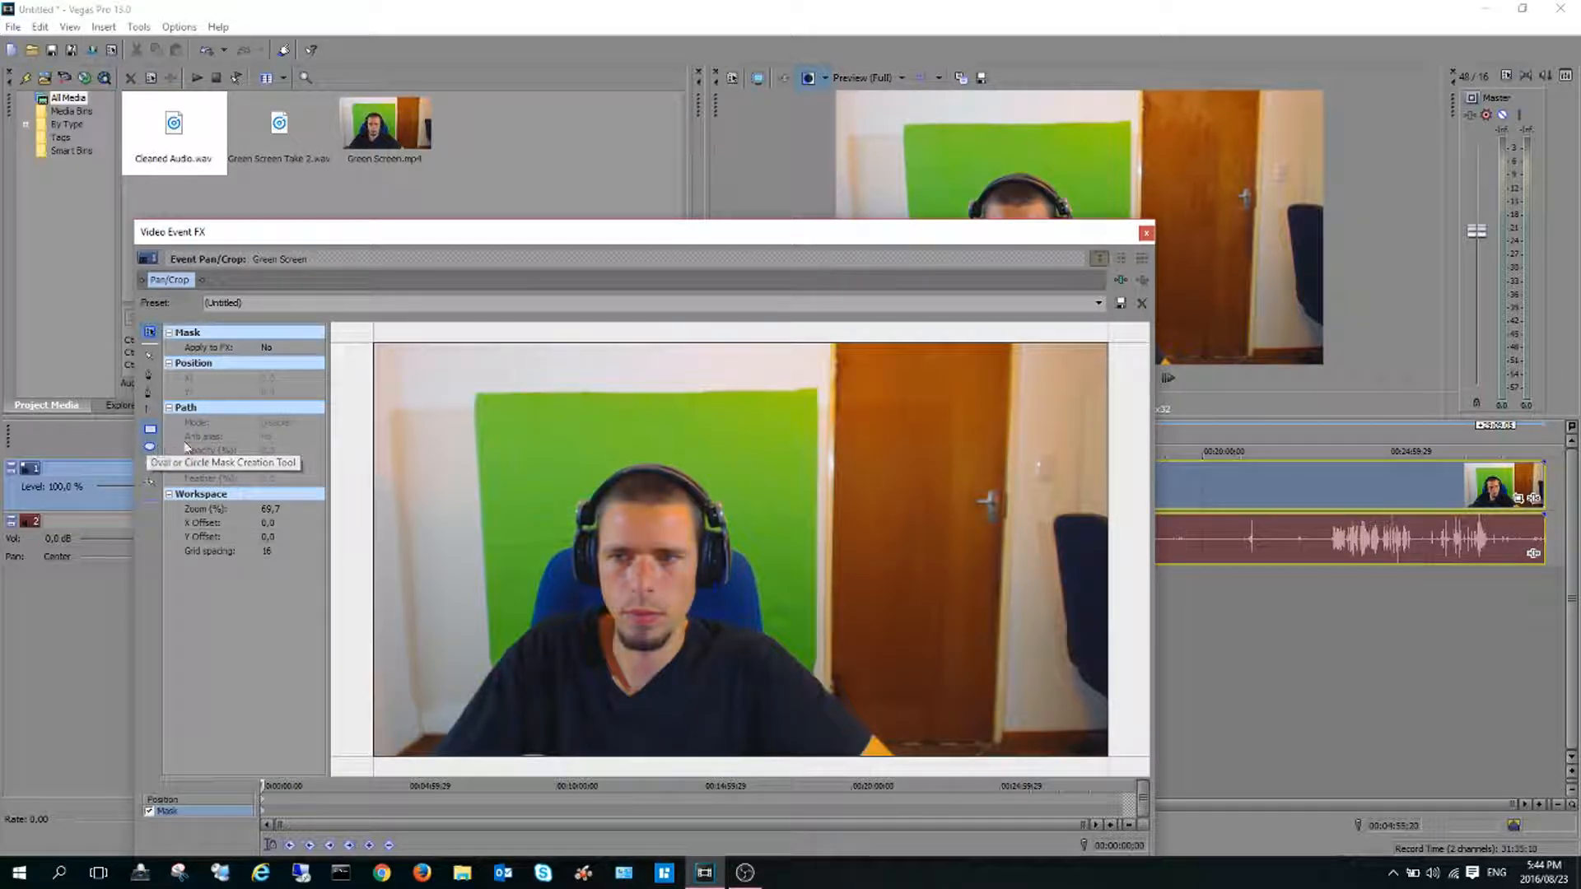
drag(485, 396, 812, 678)
drag(478, 540, 487, 541)
drag(813, 536, 811, 536)
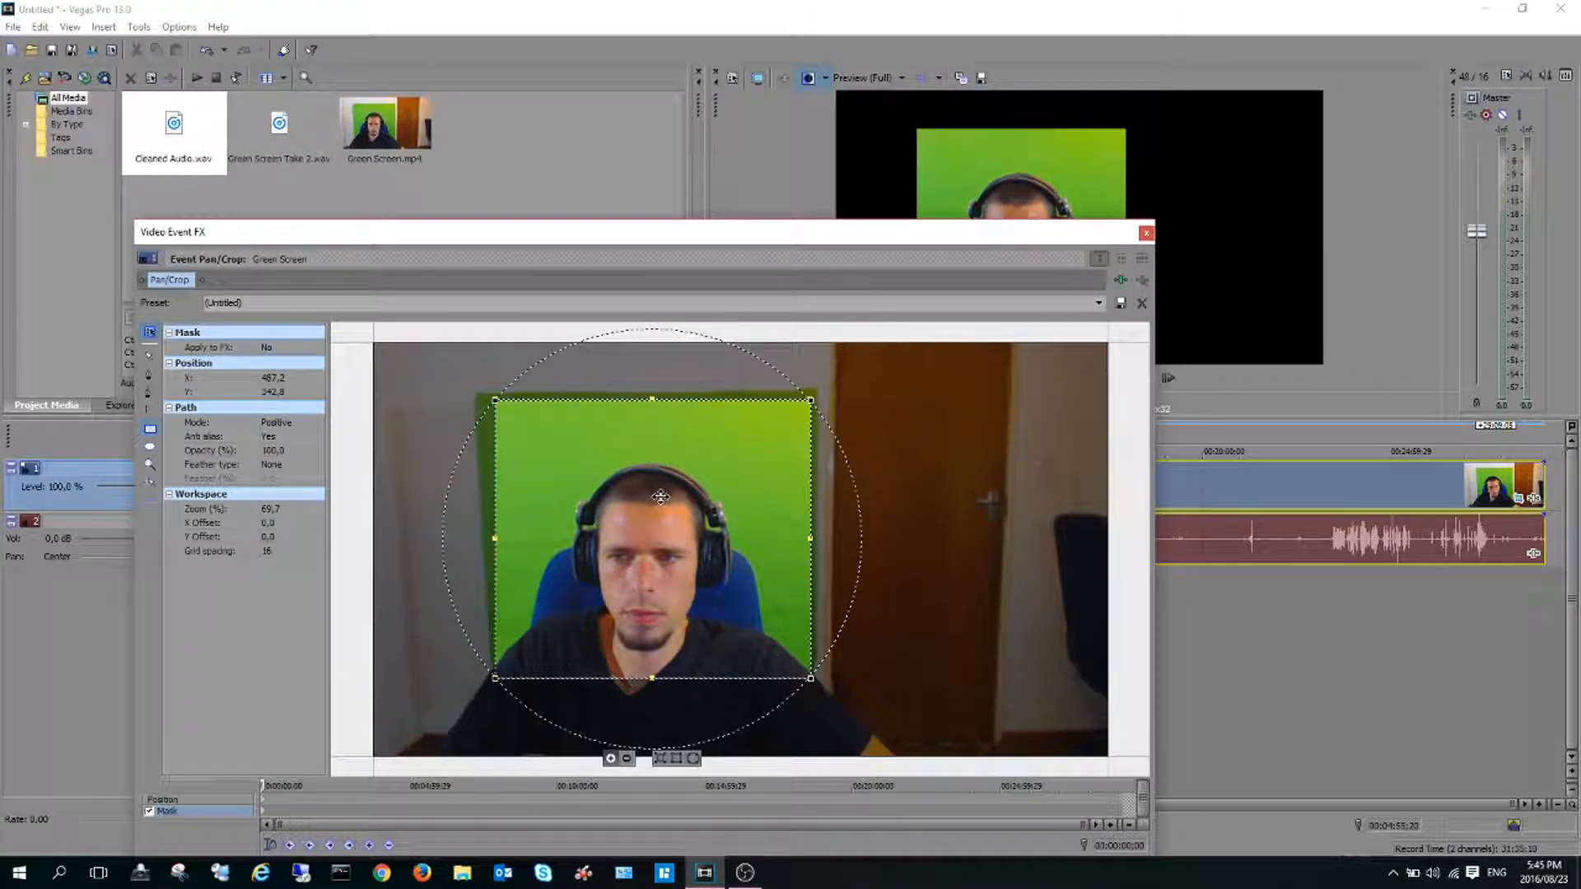
- Name the Pan/Crop preset Mask and close the Video Event FX window
click(623, 307)
text(Mask)
click(1145, 235)
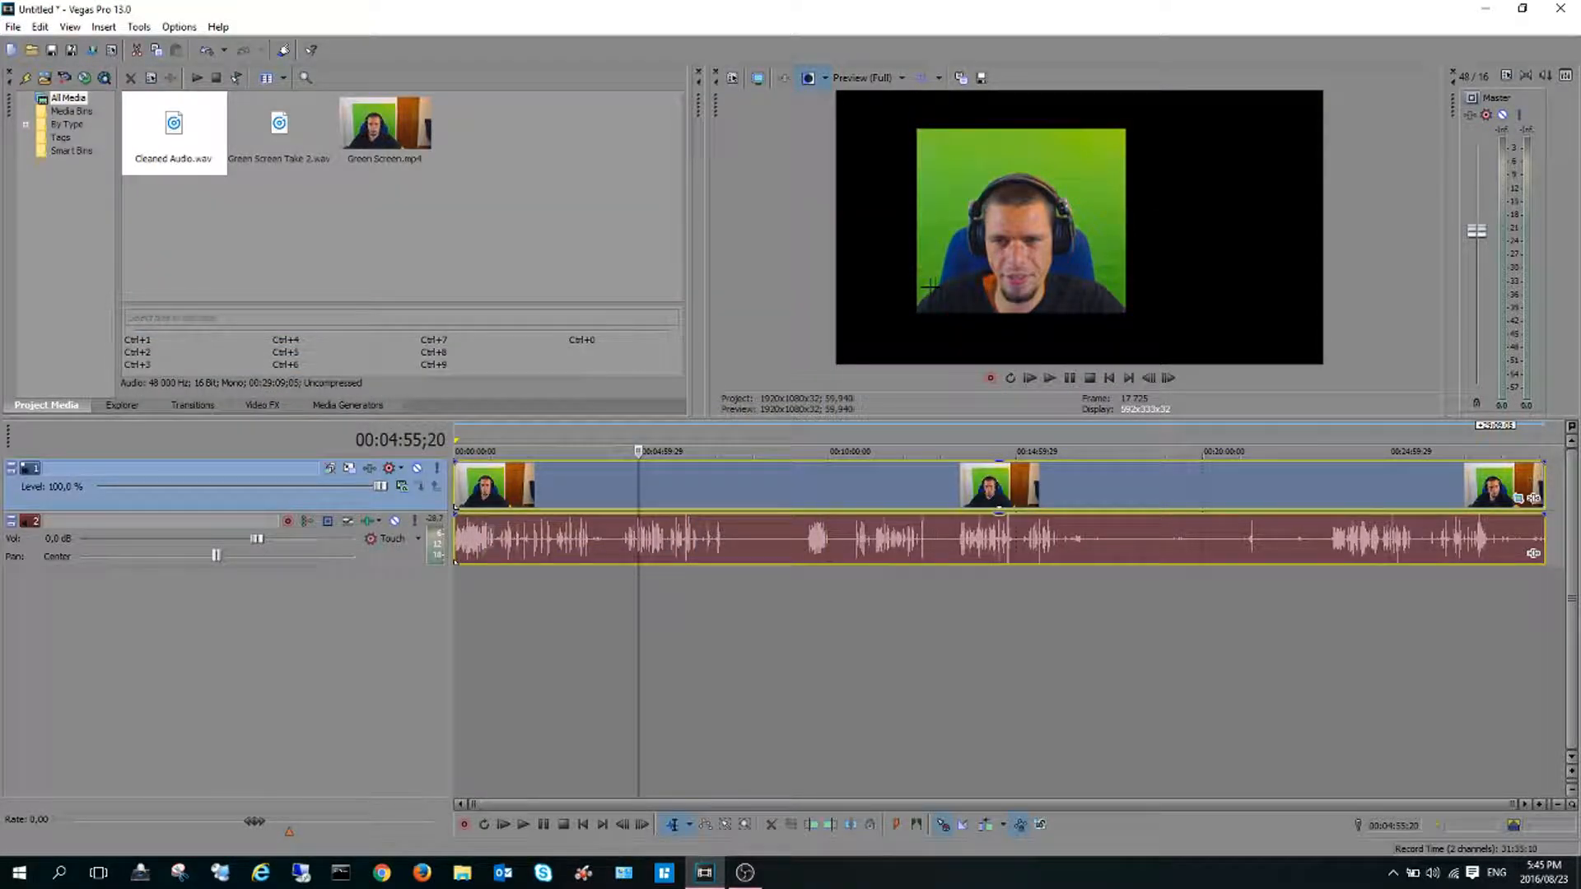
- Add the Sony Chroma Keyer effect to the green screen video event
click(1535, 500)
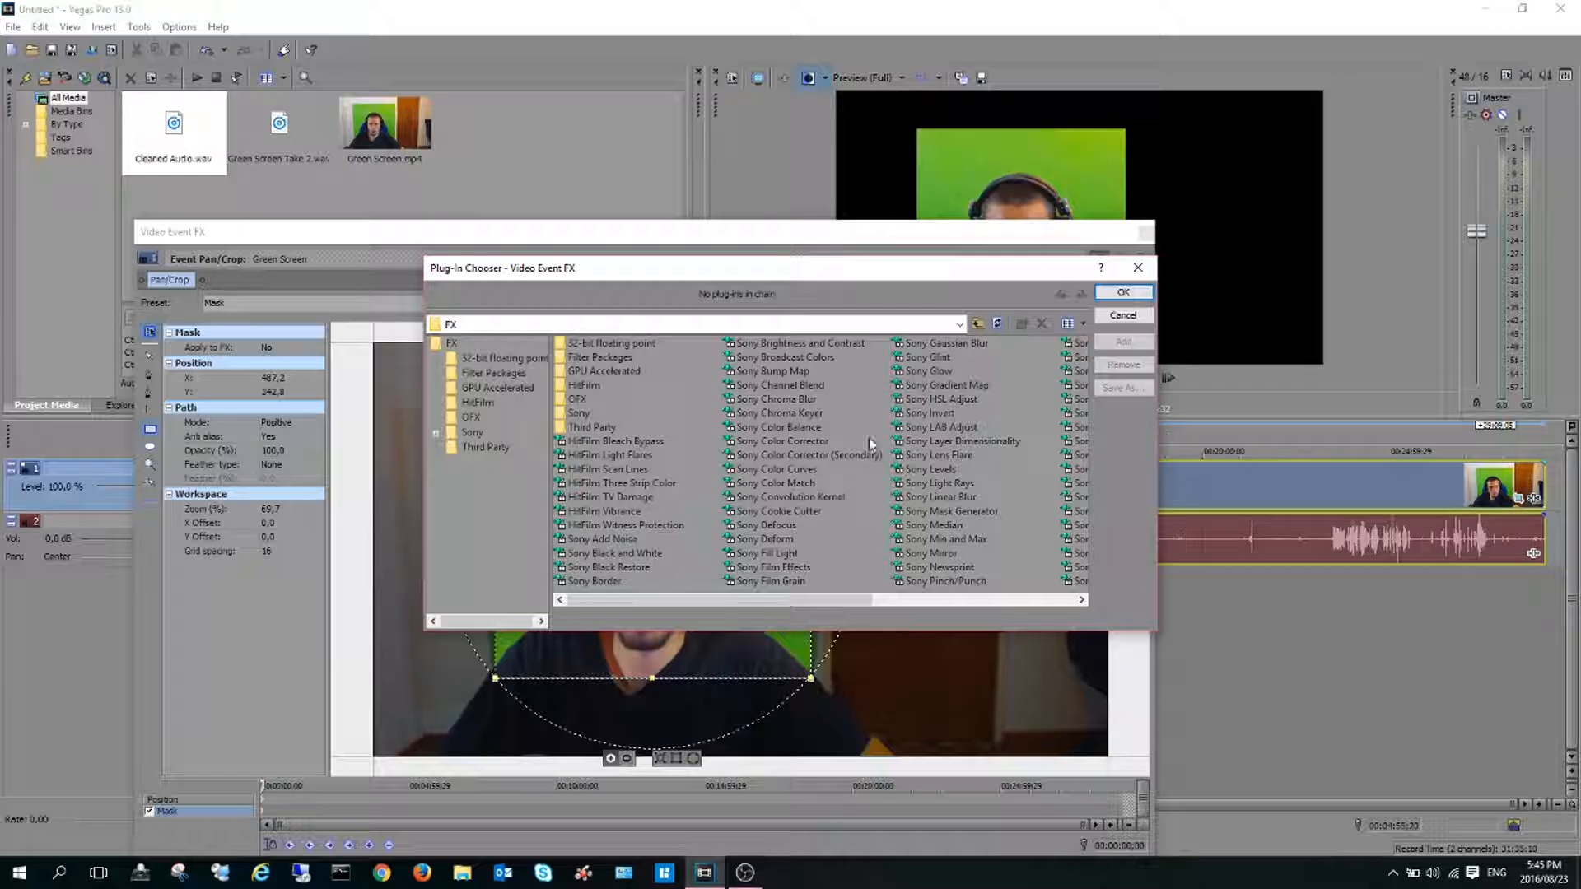
click(770, 413)
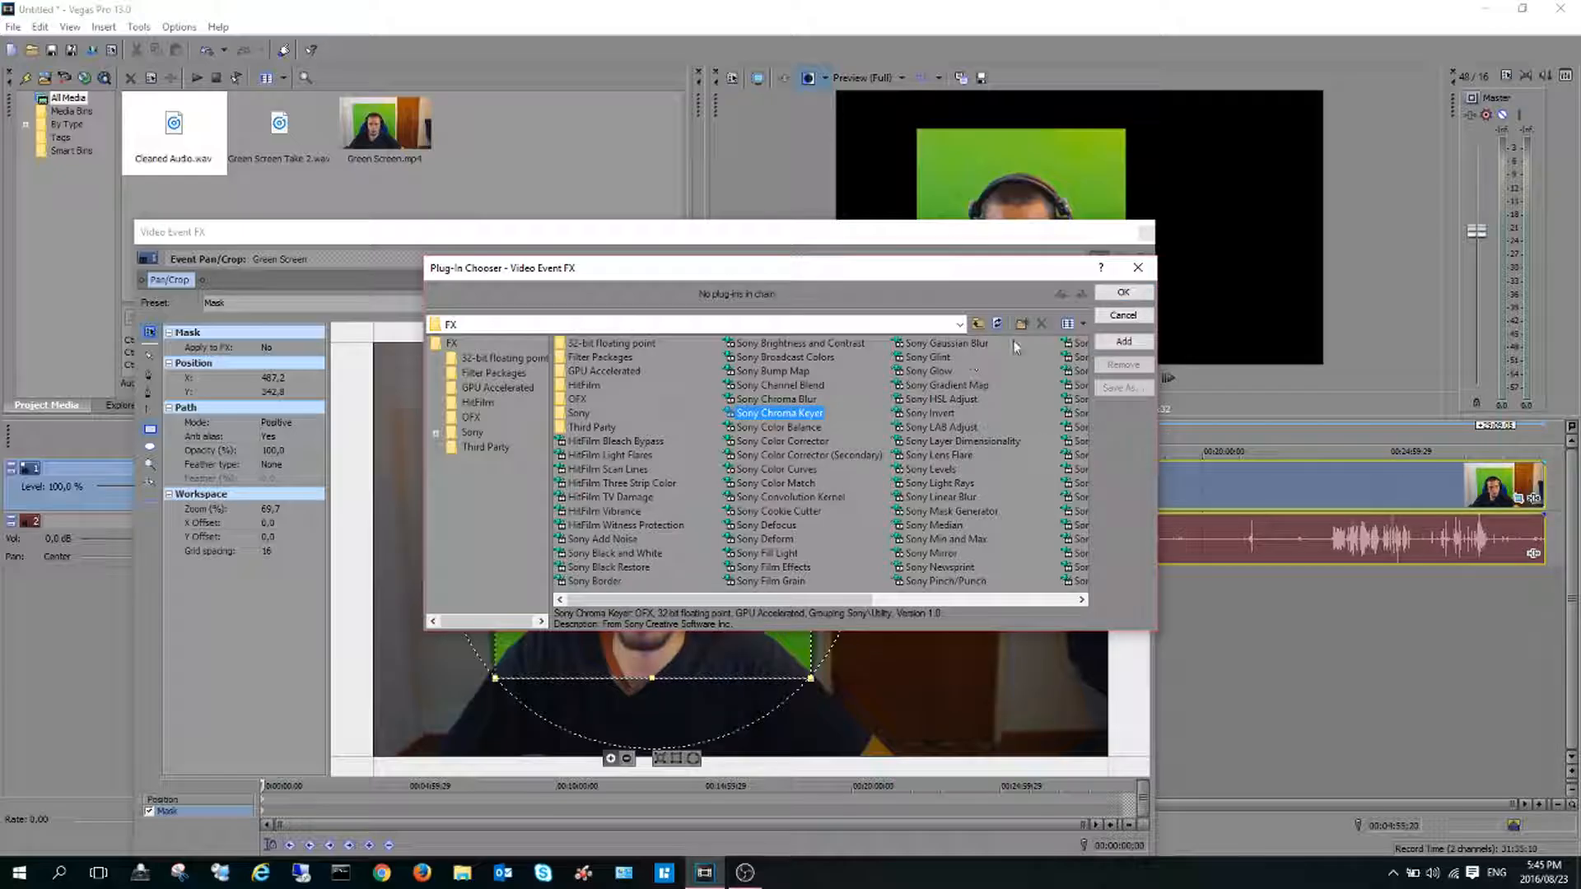
click(1123, 292)
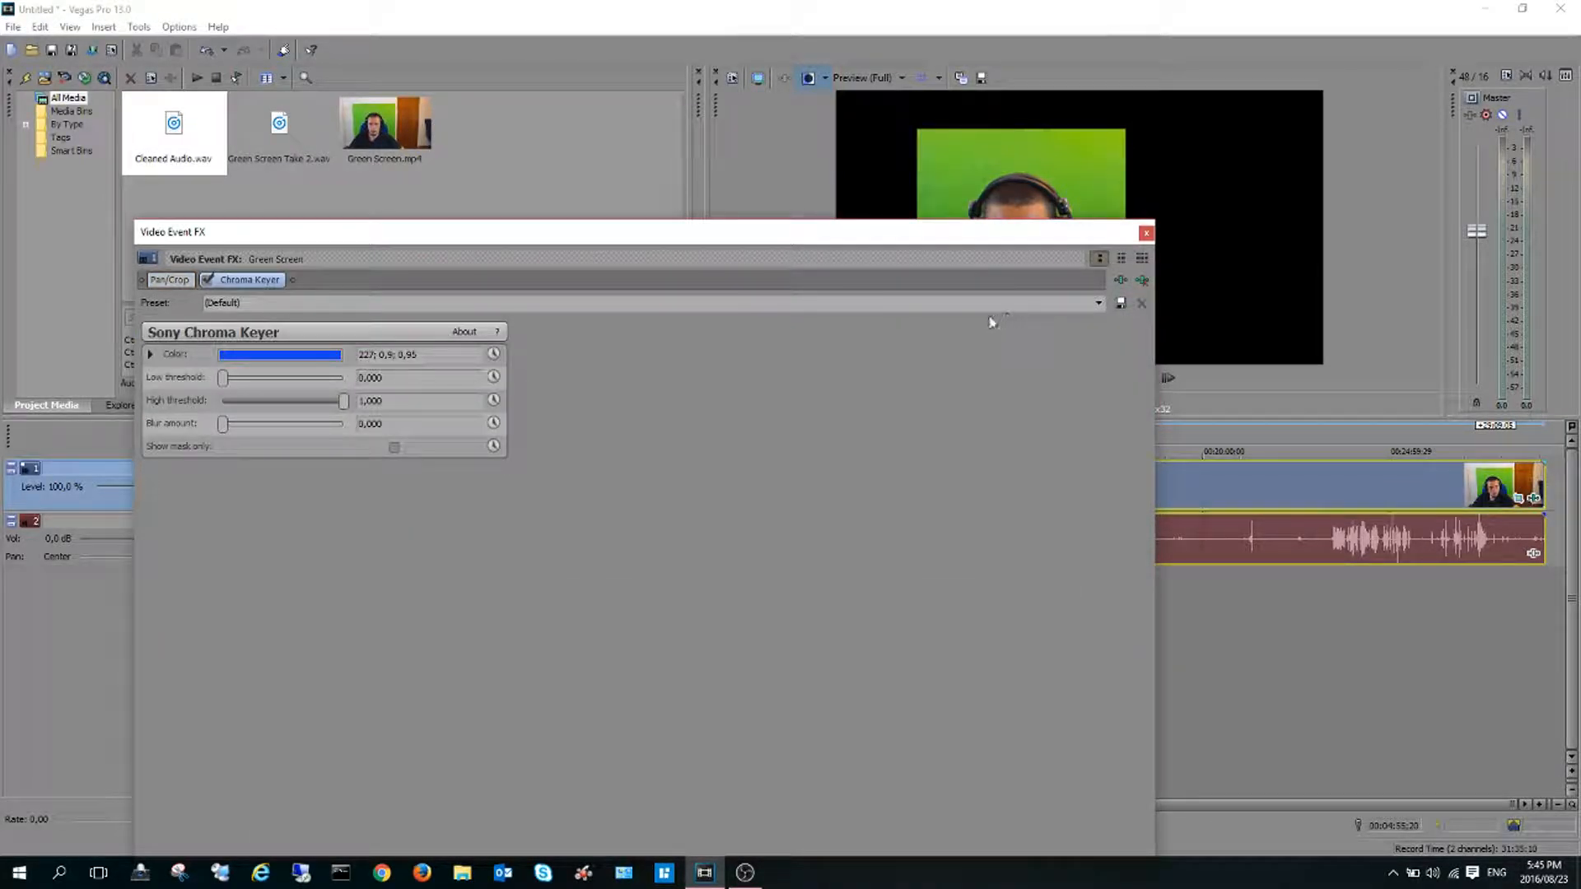
- Apply the Green Screen preset to the Chroma Keyer and show only the mask, keeping the preview uncovered
click(1098, 304)
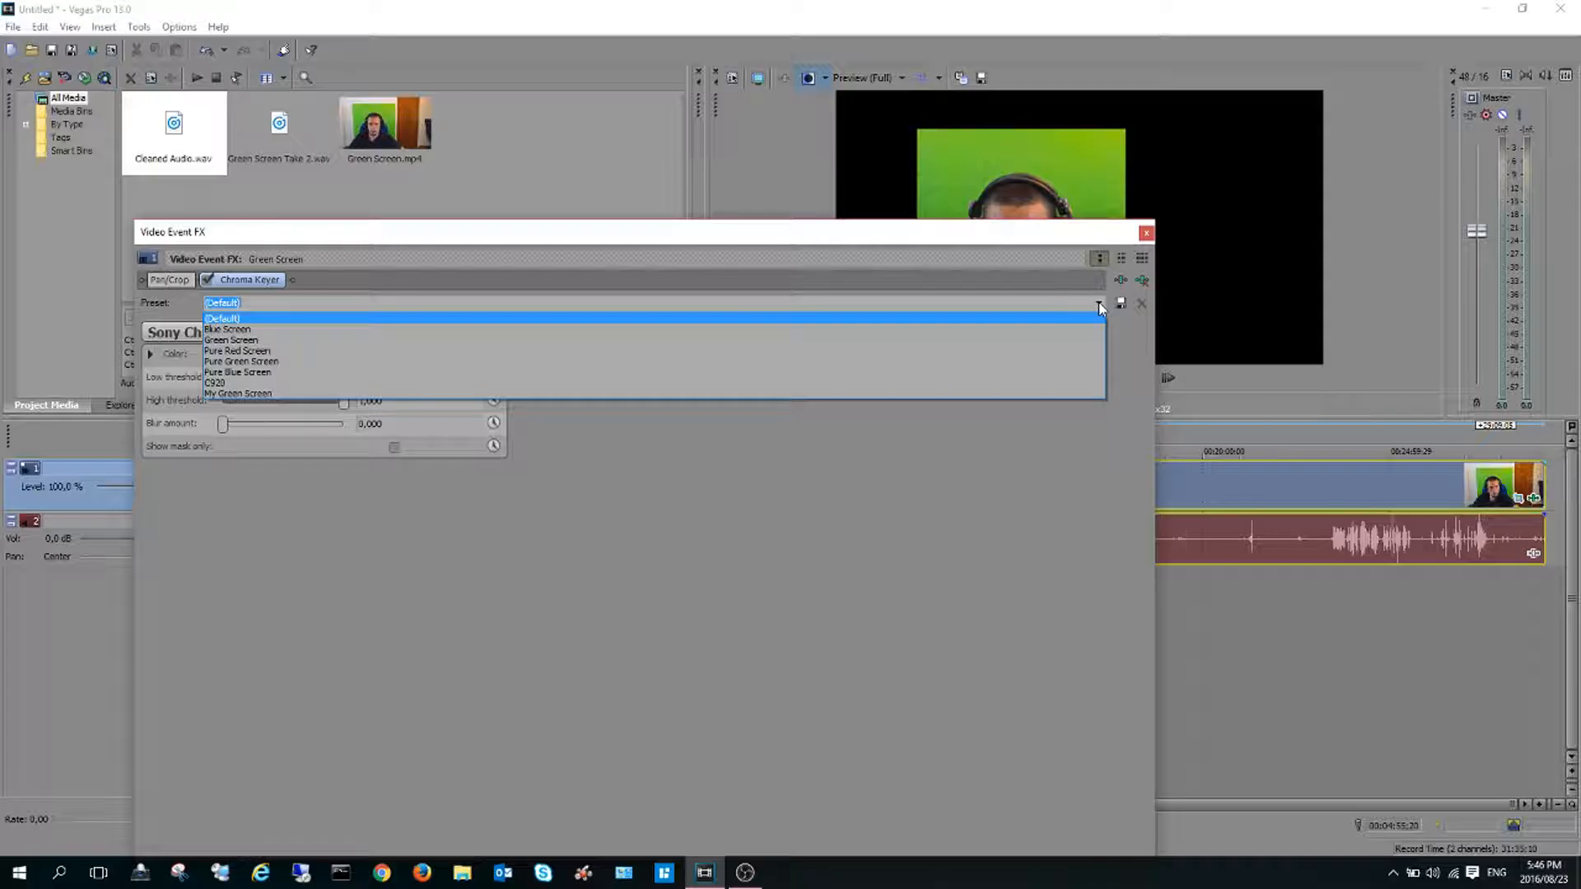
click(822, 341)
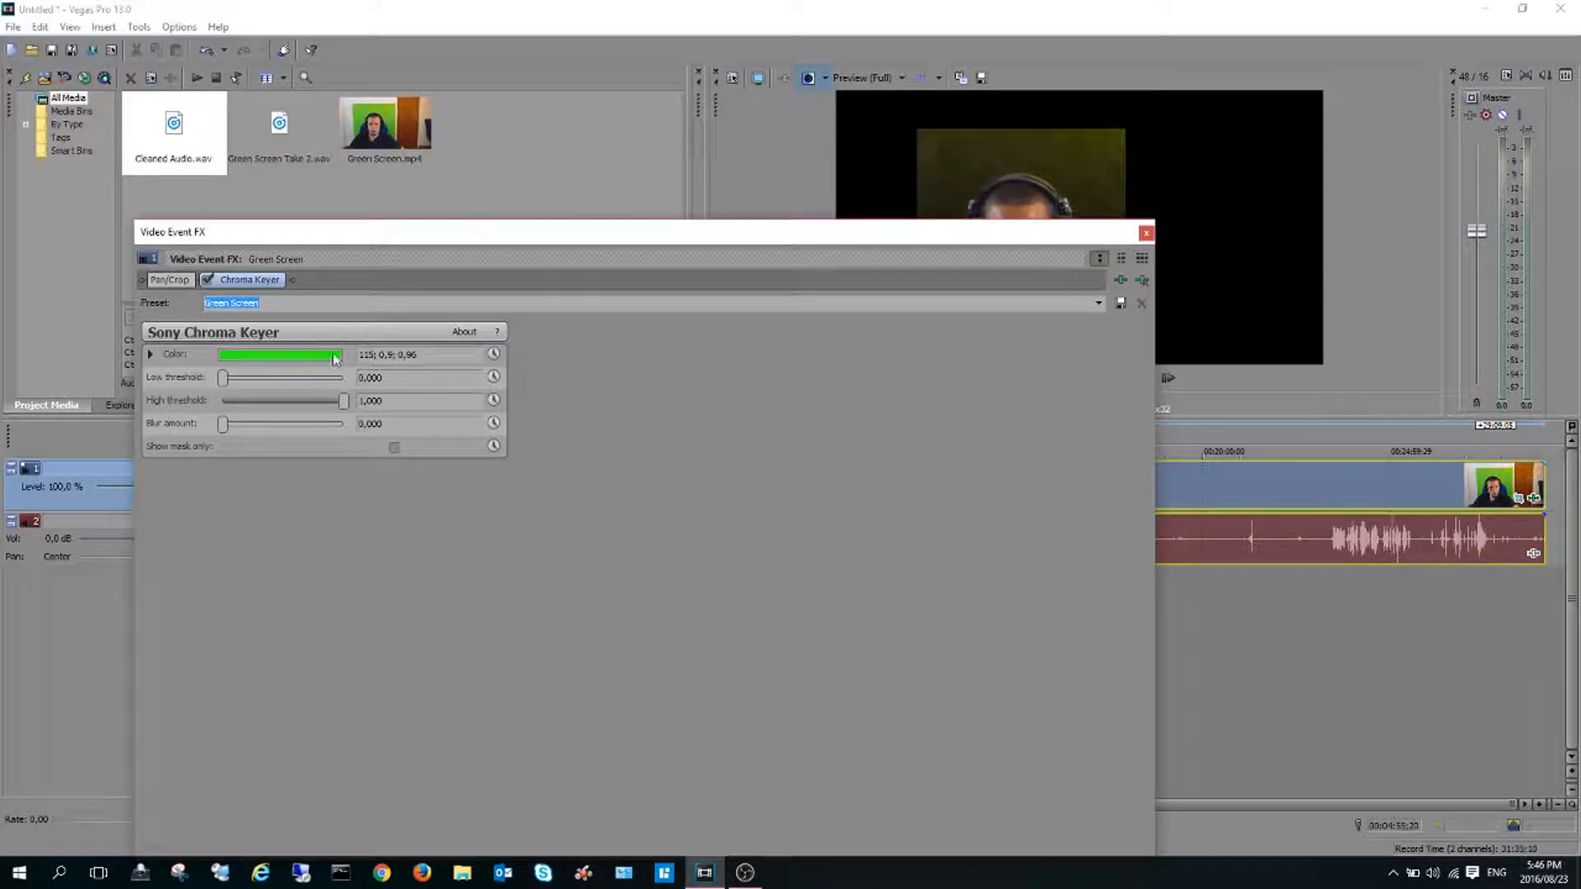
click(395, 448)
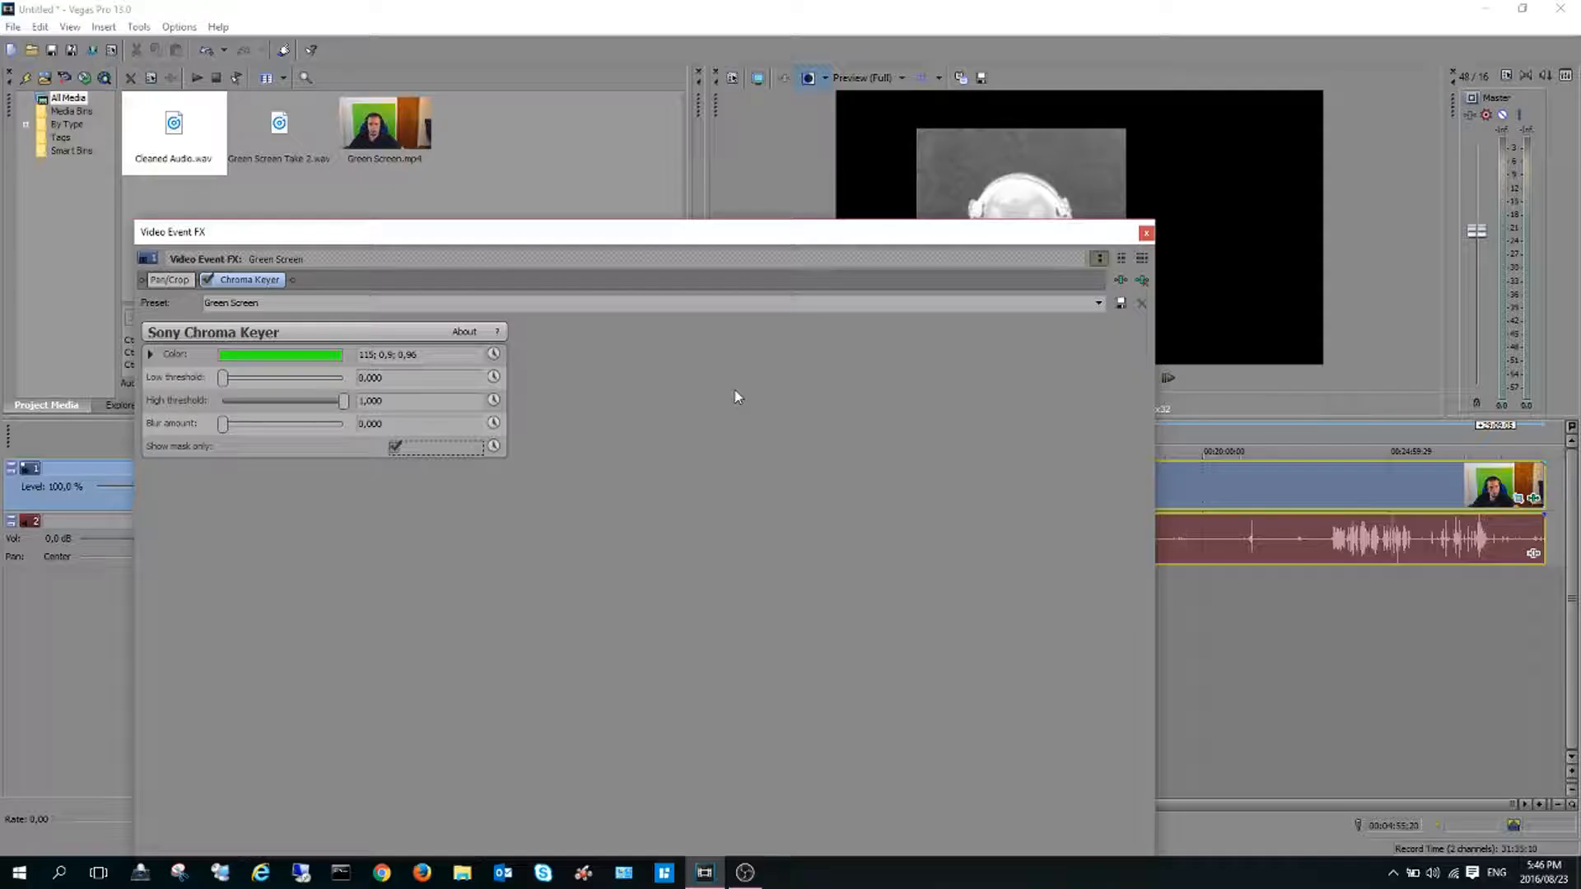
drag(876, 234, 916, 399)
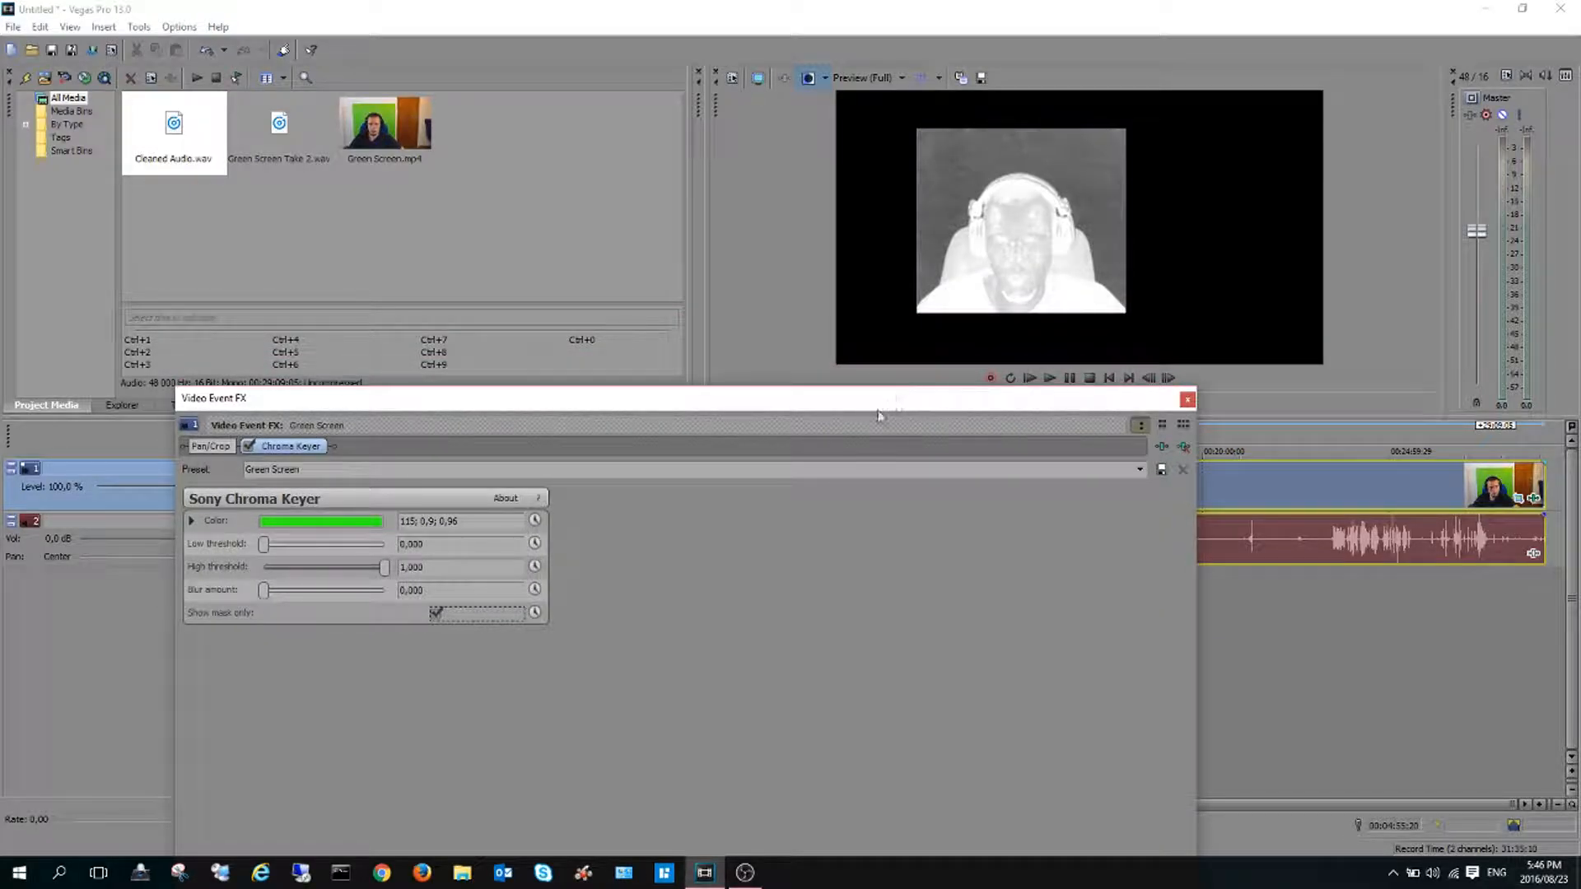
- Set the keyer's low threshold to about 0,531 and high threshold to about 0,646, then turn off the mask-only view and close the effect
drag(263, 545, 328, 545)
drag(384, 568, 346, 577)
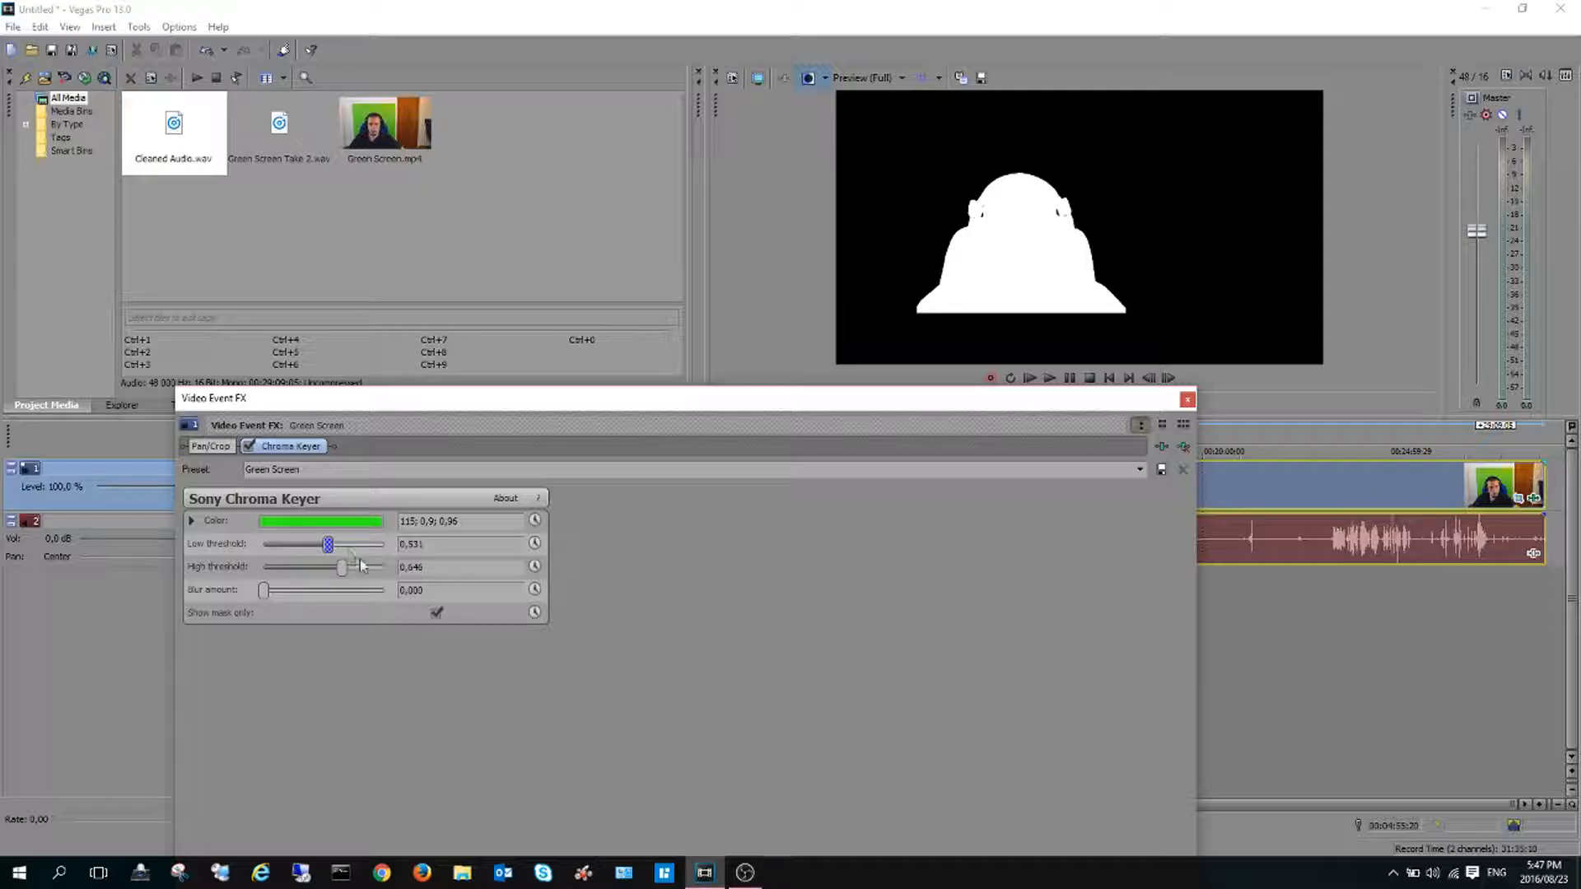
click(433, 618)
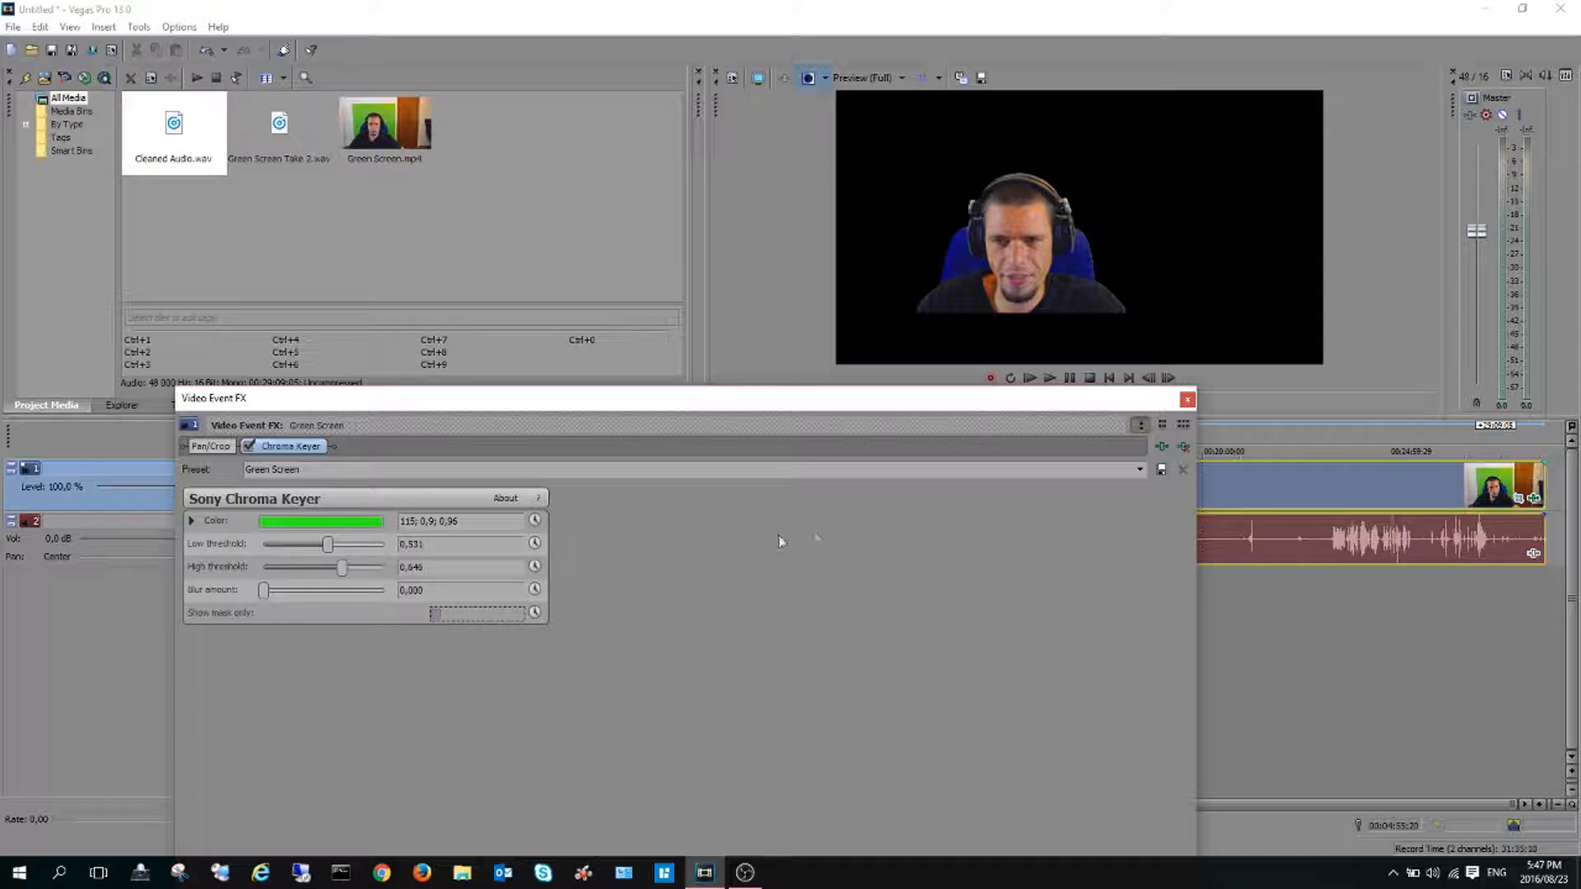
click(1187, 401)
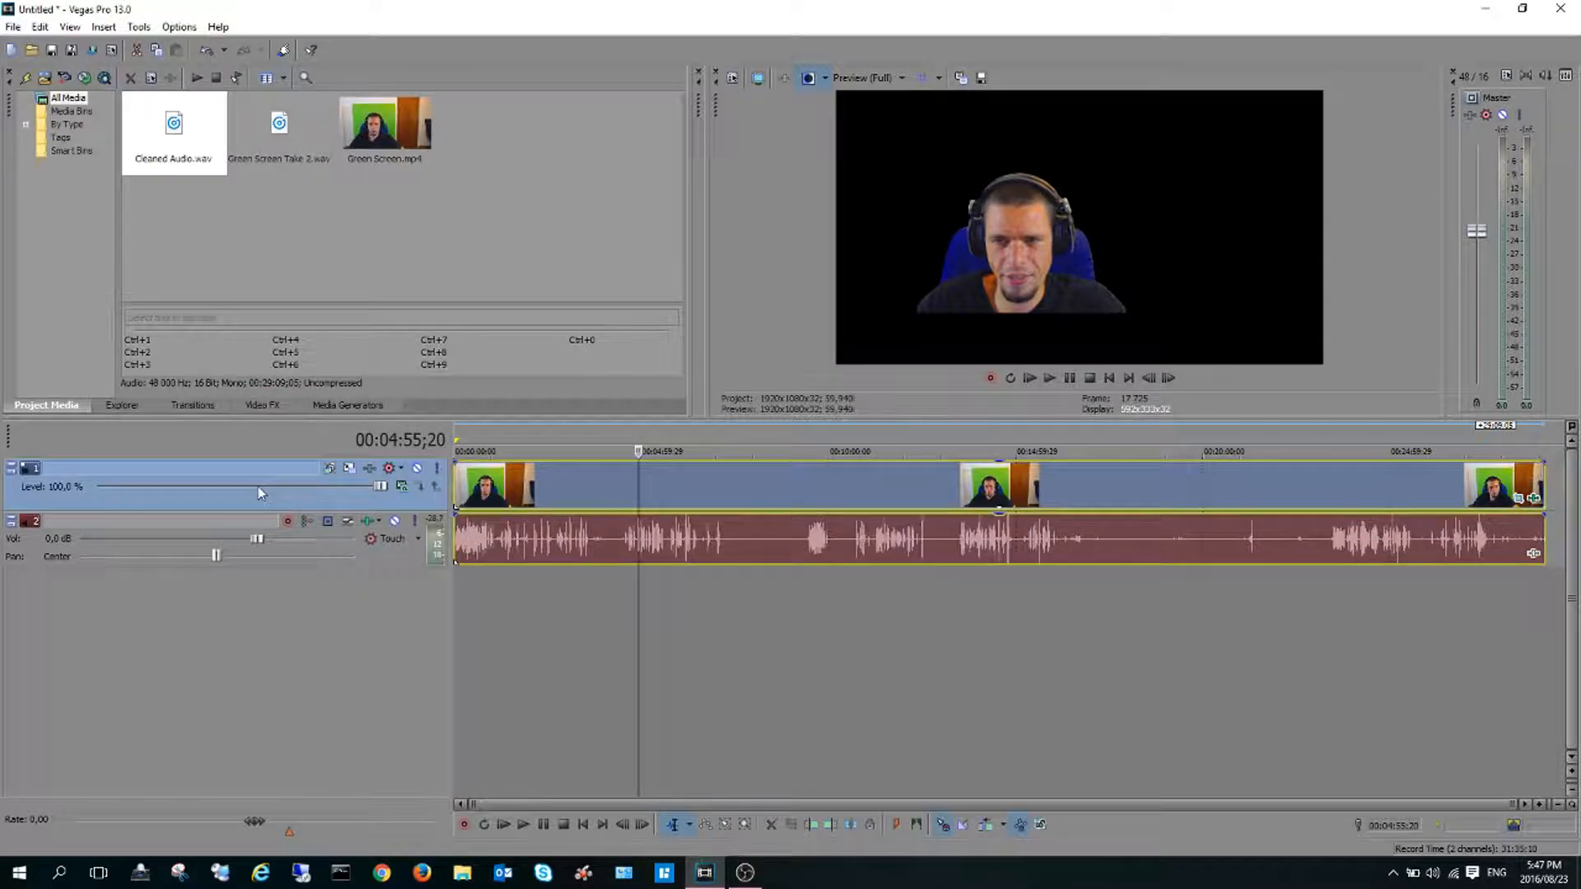
- Use Track Motion to shrink track 1 to about 964 x 542 and place it at about X 845, Y -374
click(349, 469)
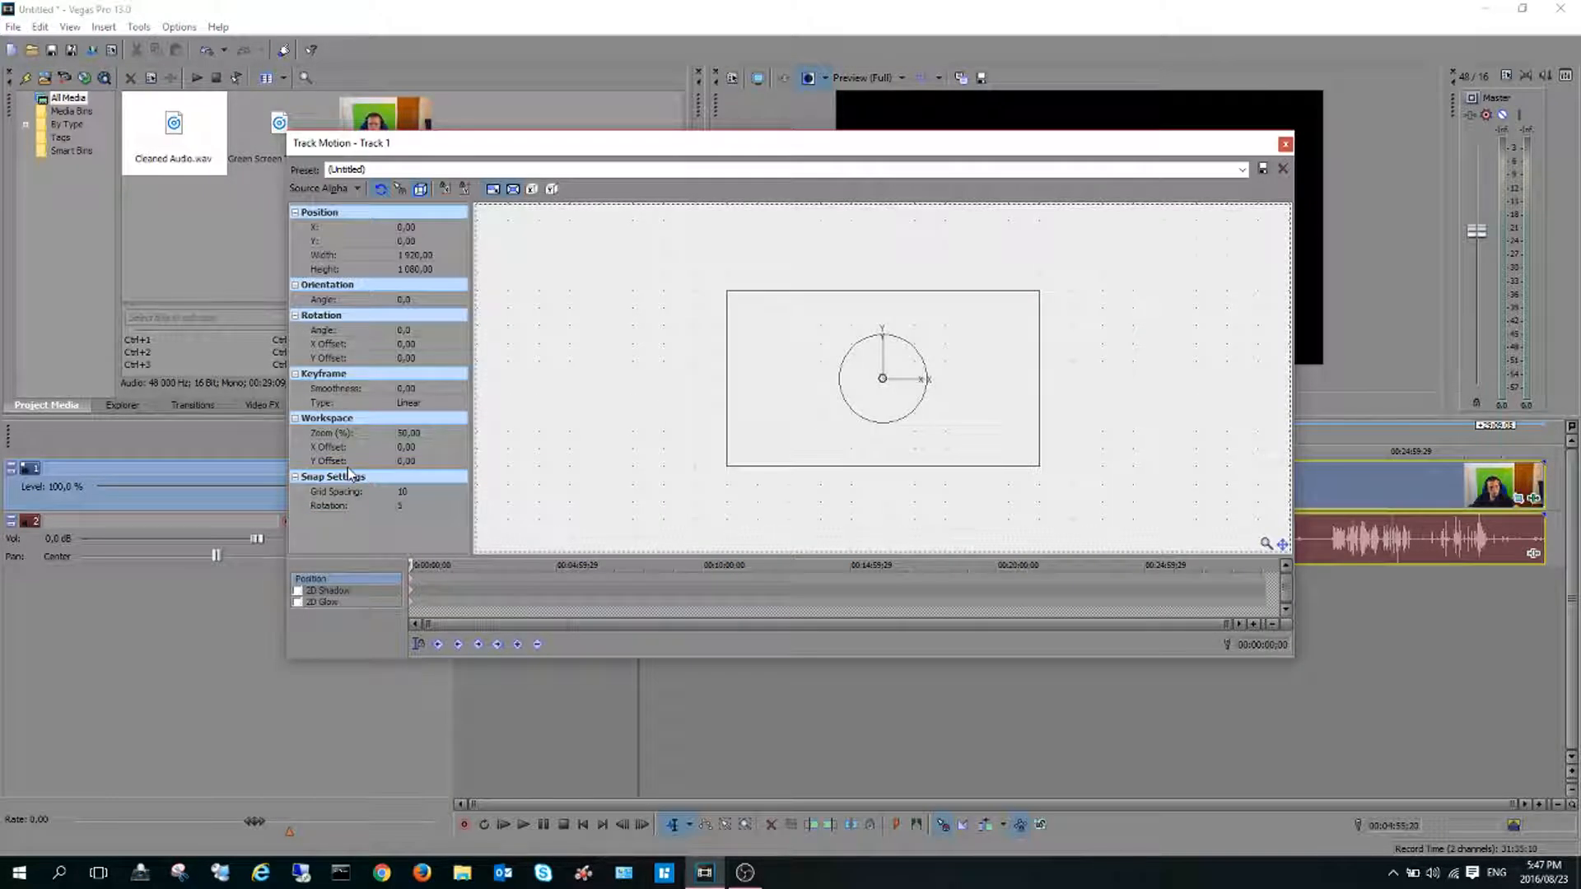
drag(803, 145, 794, 399)
drag(714, 546, 947, 661)
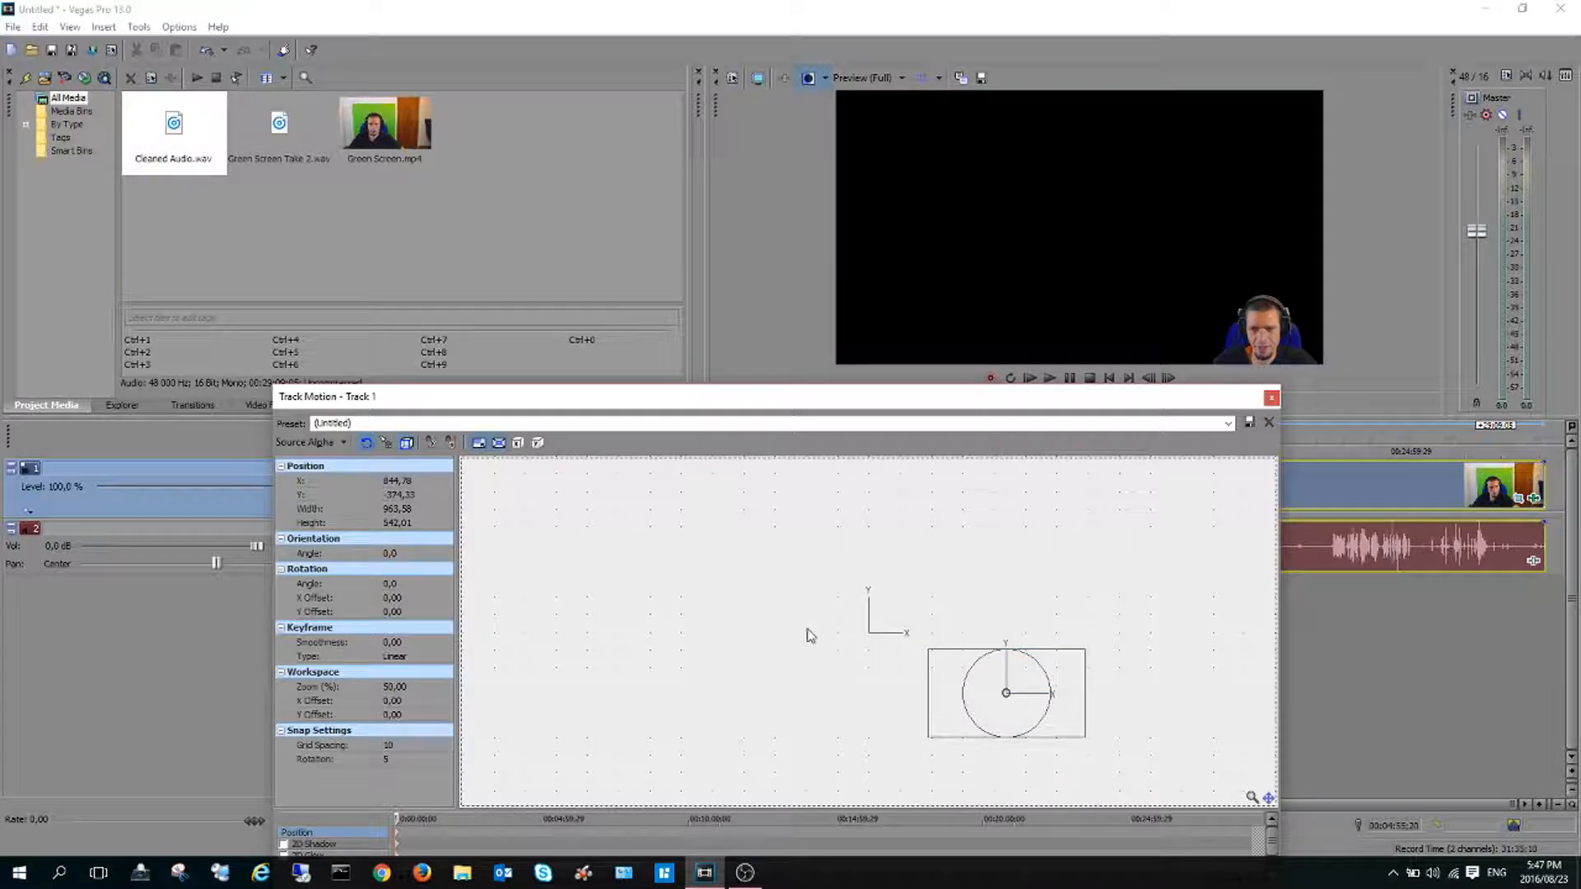
click(1272, 401)
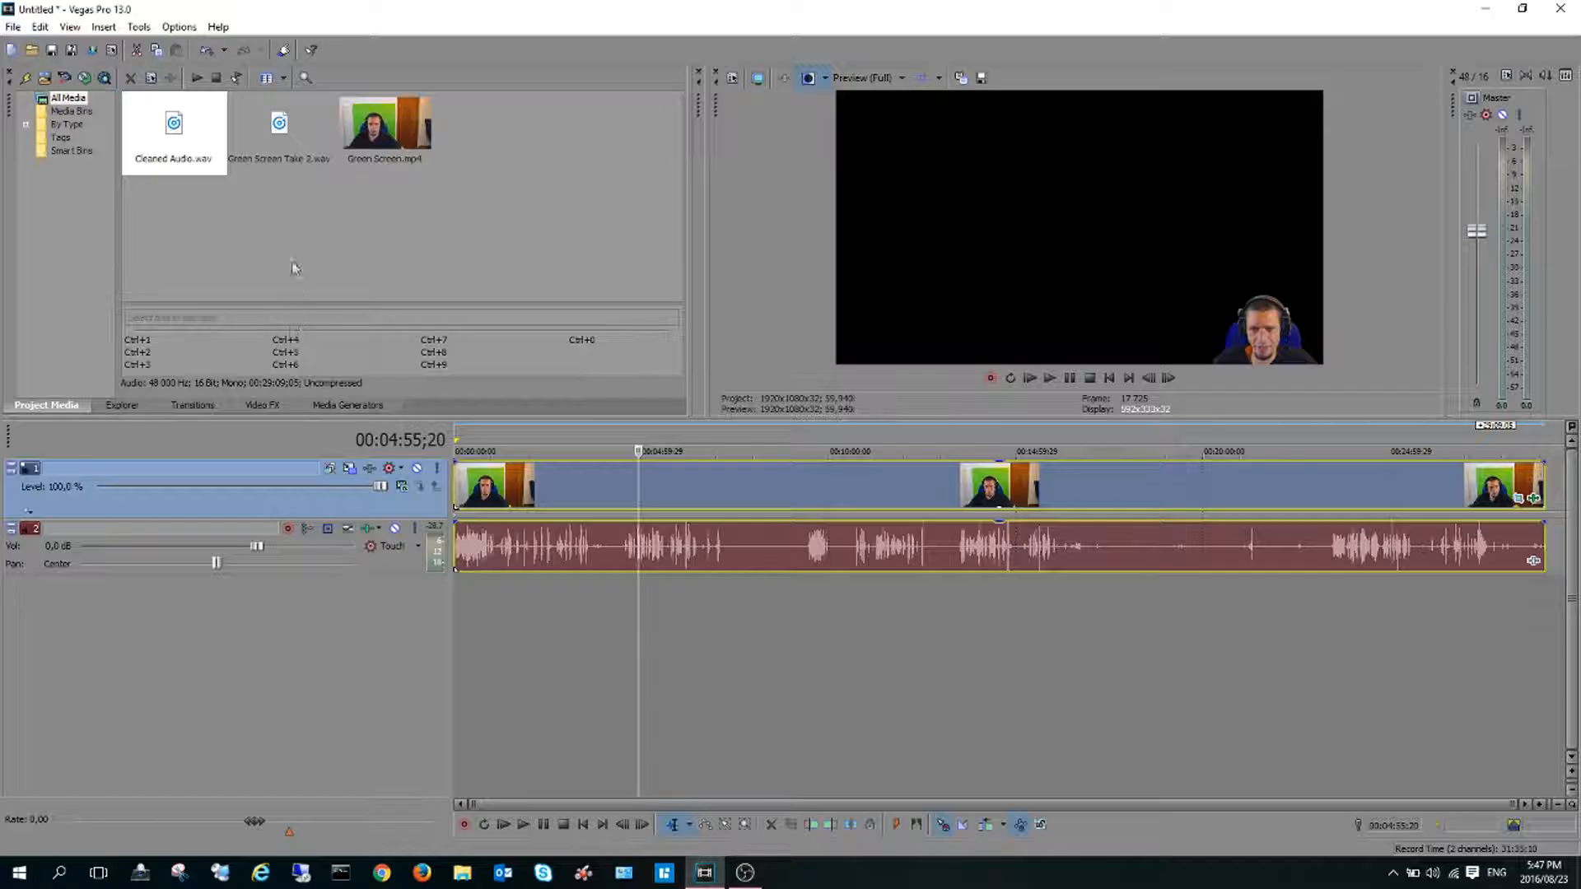
- Import Gameplay.avi from the Part2 folder into the project media
click(12, 26)
mouse_move(82, 200)
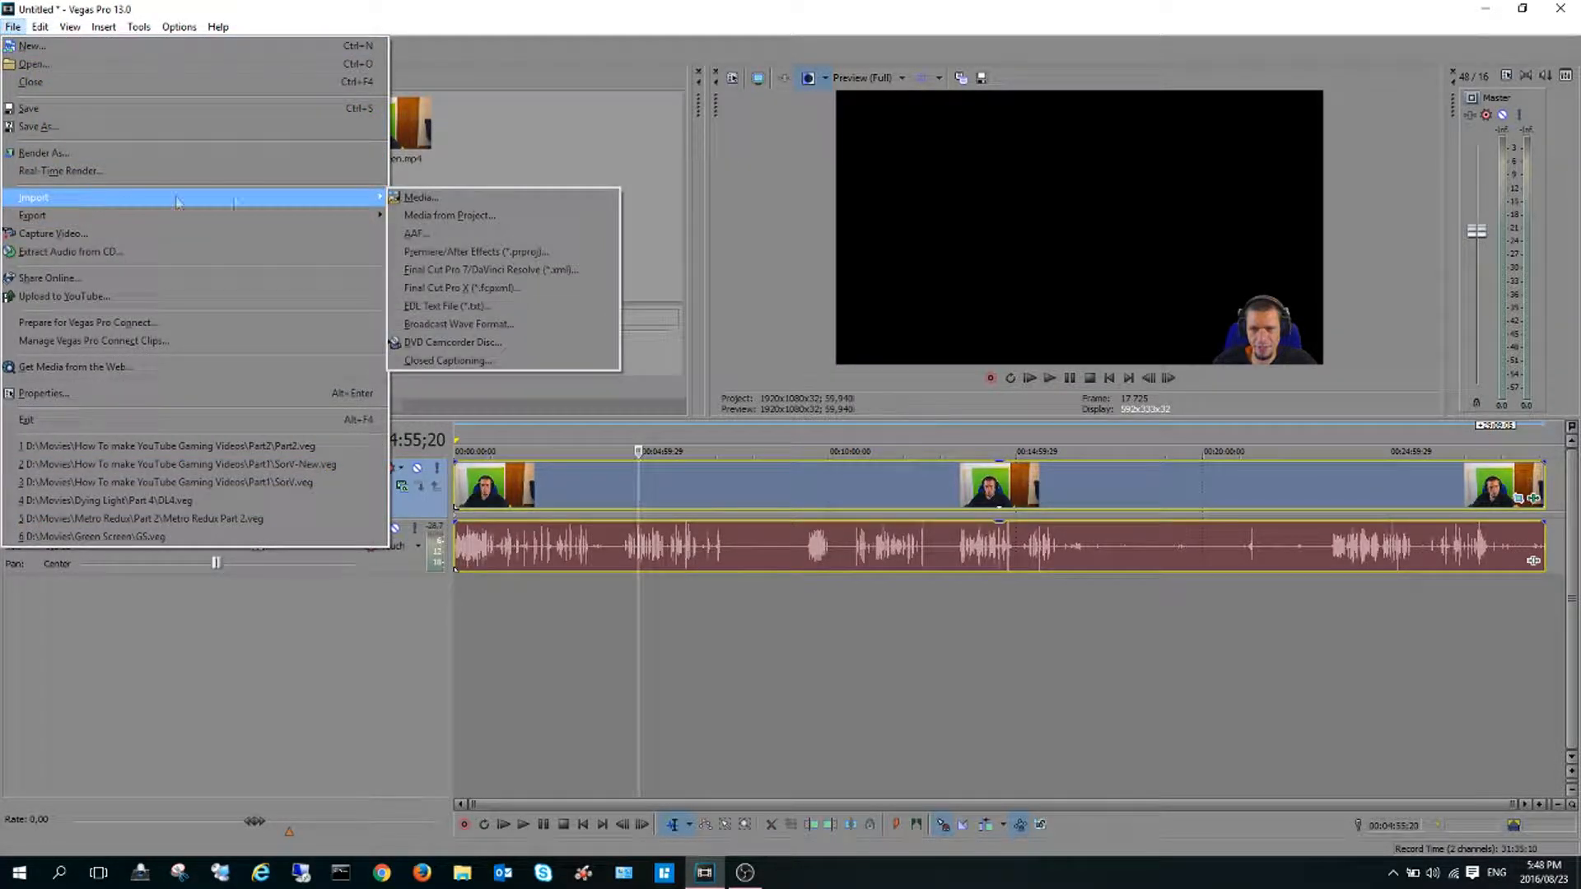
click(428, 197)
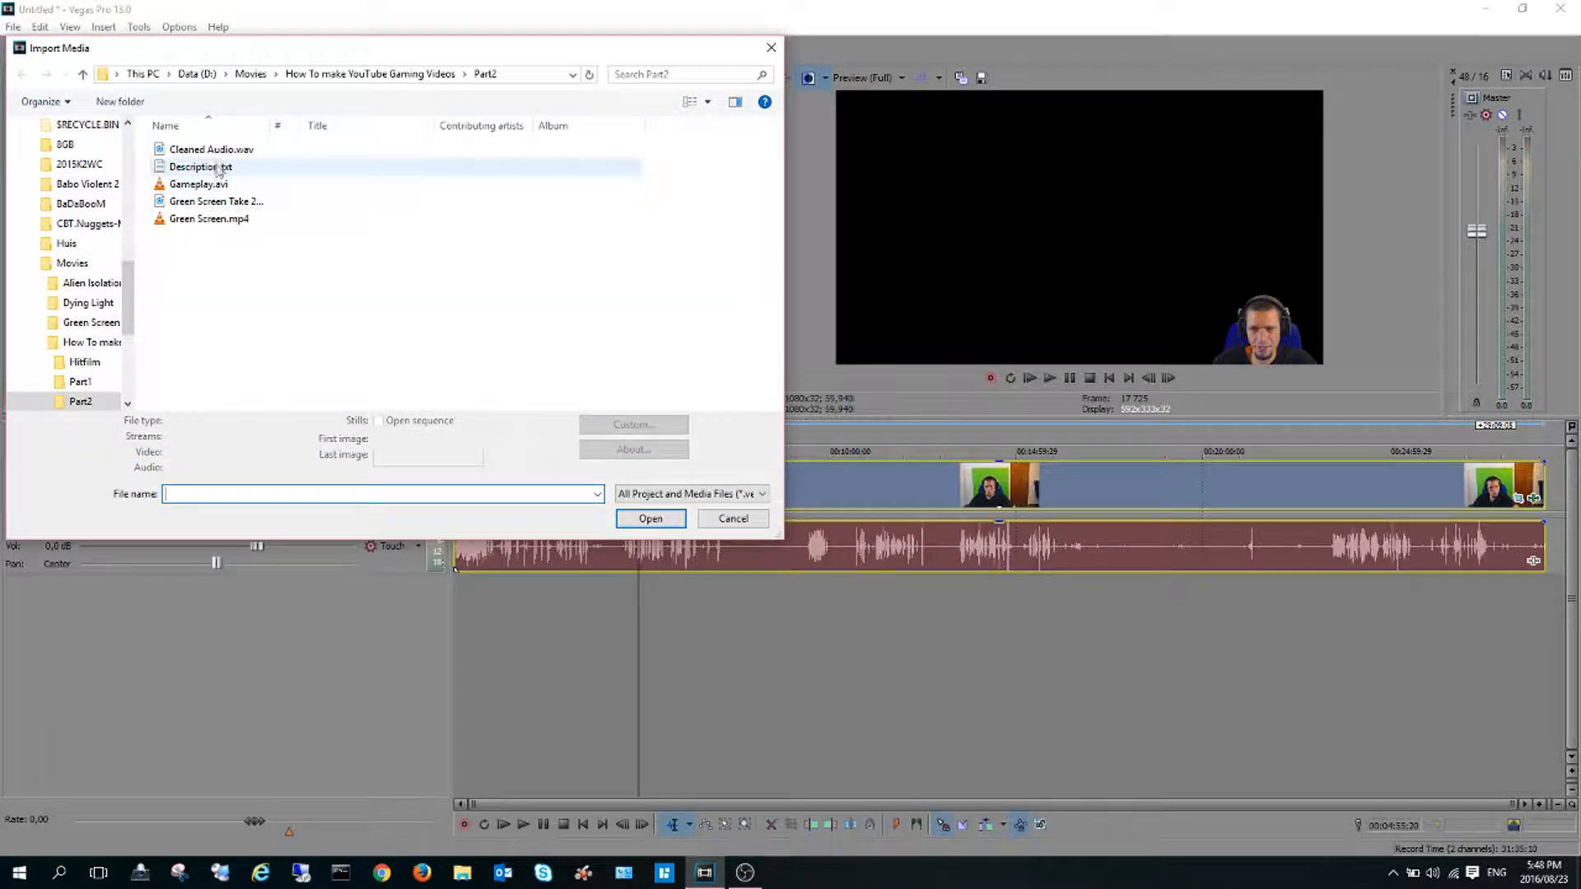
click(213, 186)
click(620, 527)
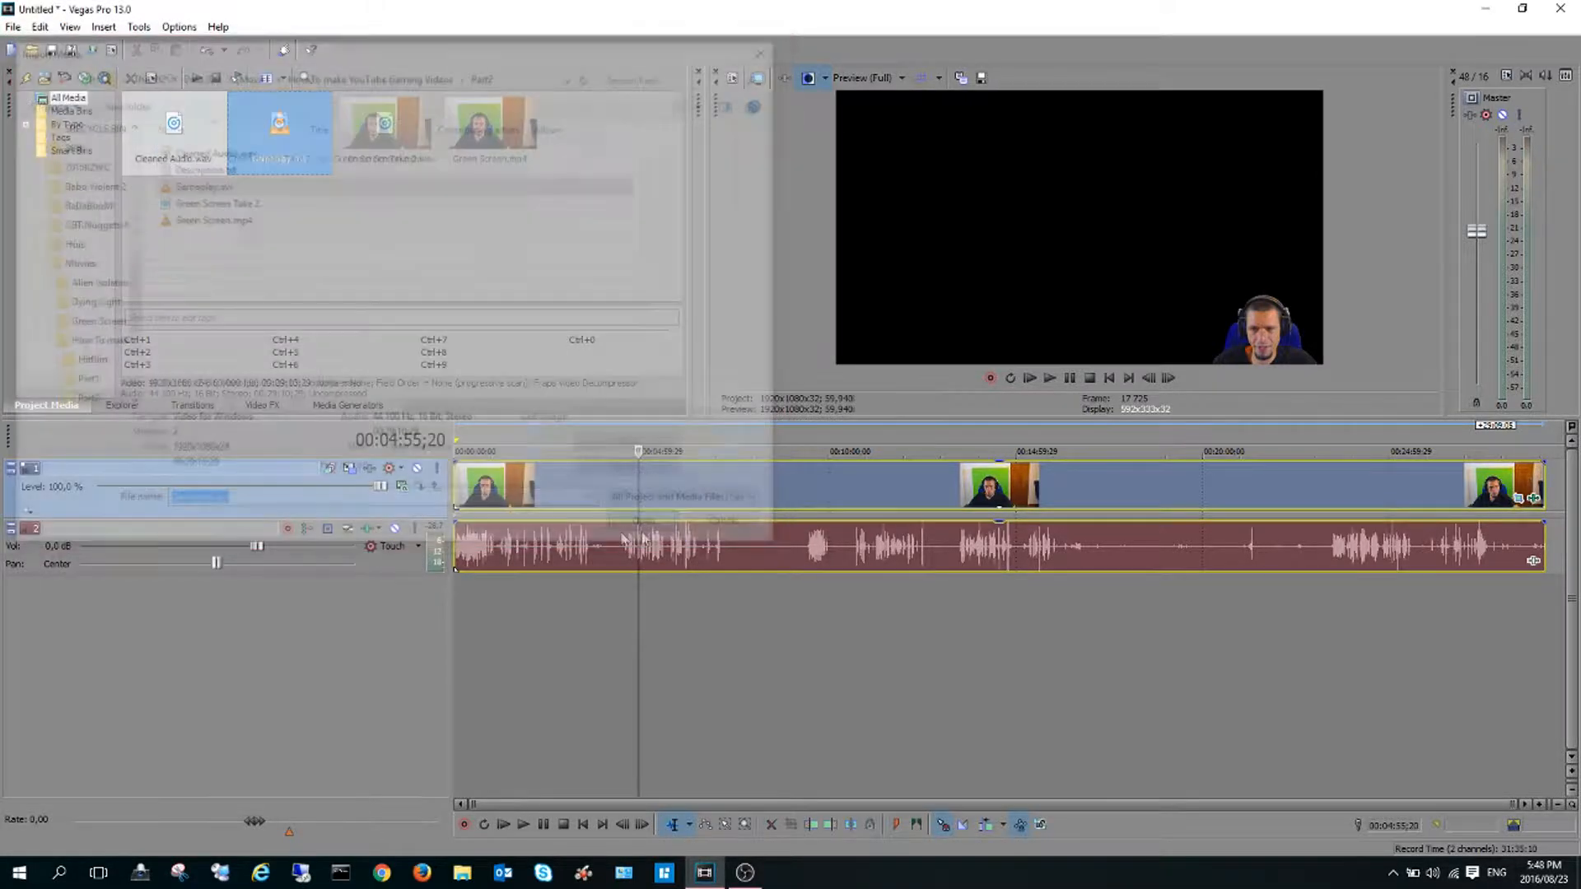
- Place Gameplay.avi on new tracks beneath the webcam tracks and lower its audio track volume to -13,1 dB
drag(282, 148, 461, 619)
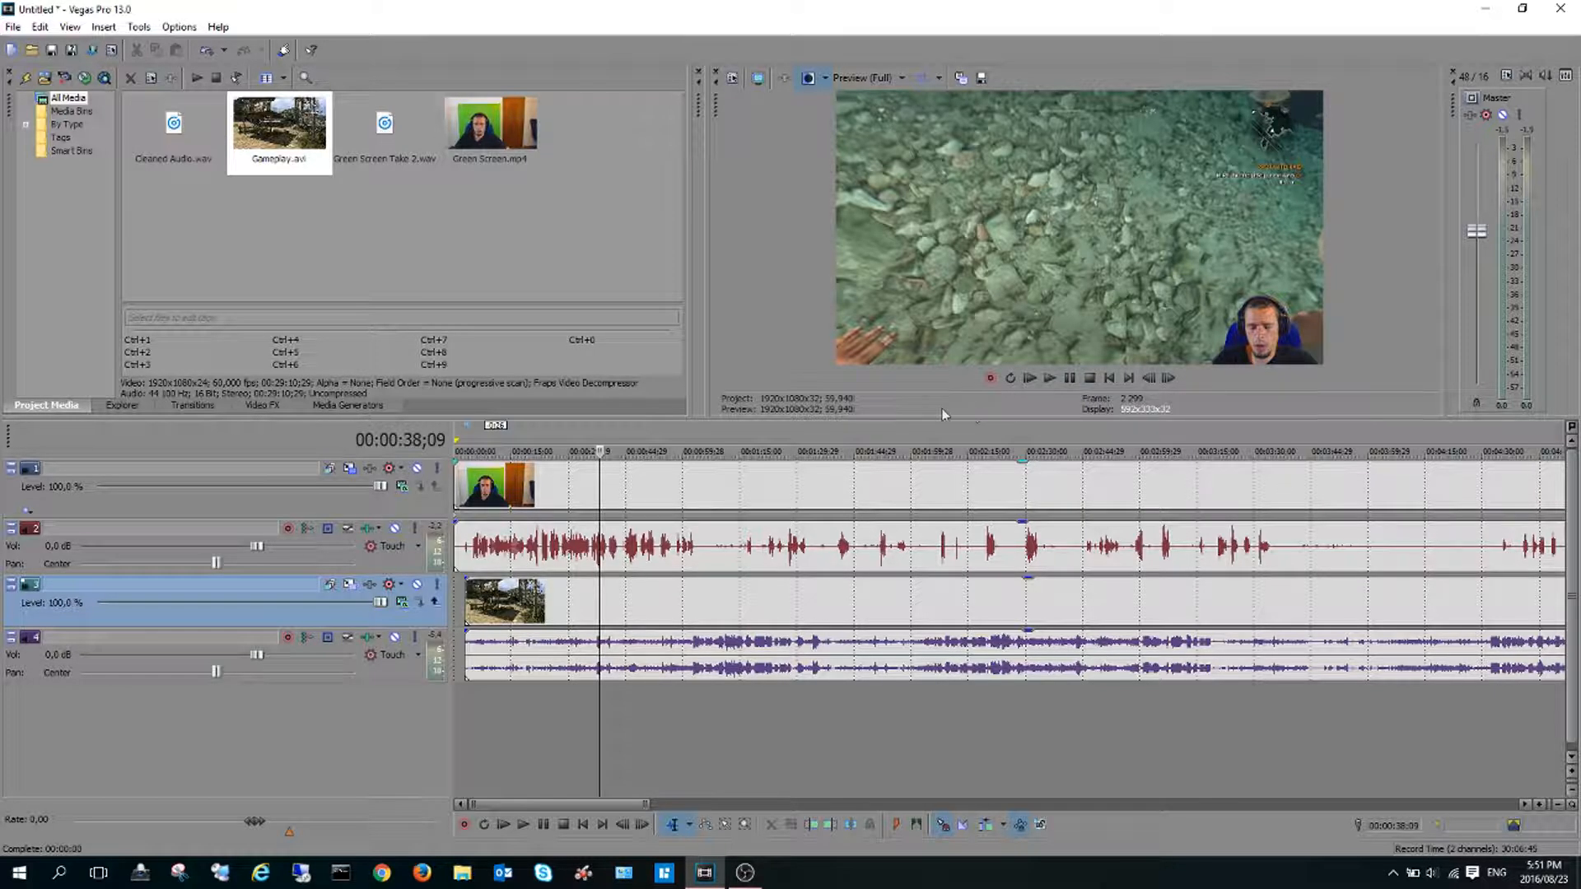
drag(260, 661, 159, 658)
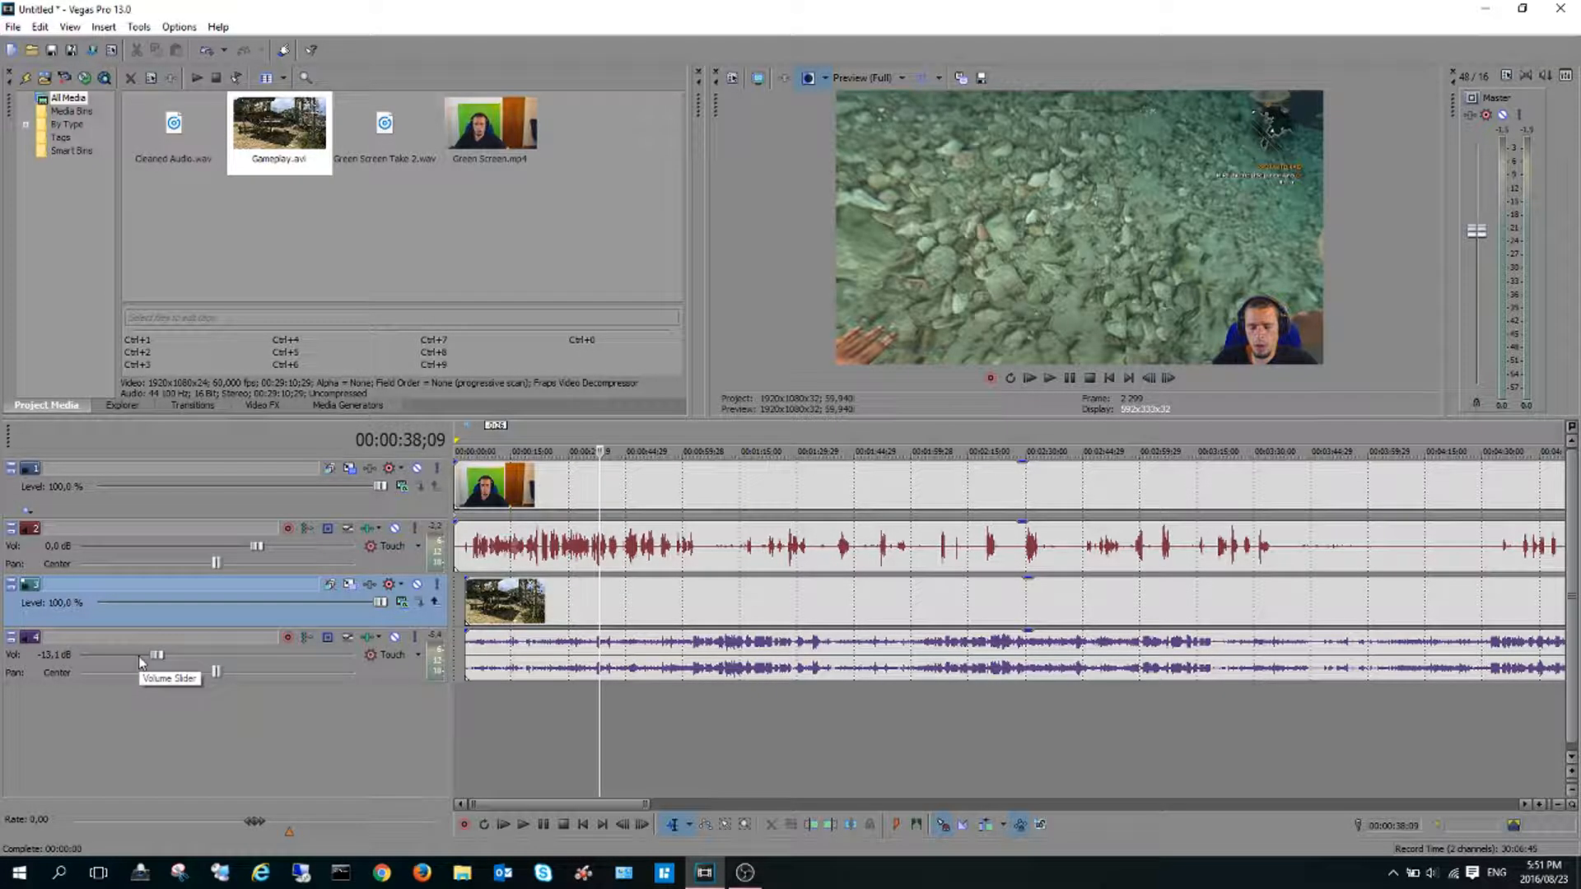
- Split the webcam and gameplay events, including their audio, at 00:01:07;01
click(689, 714)
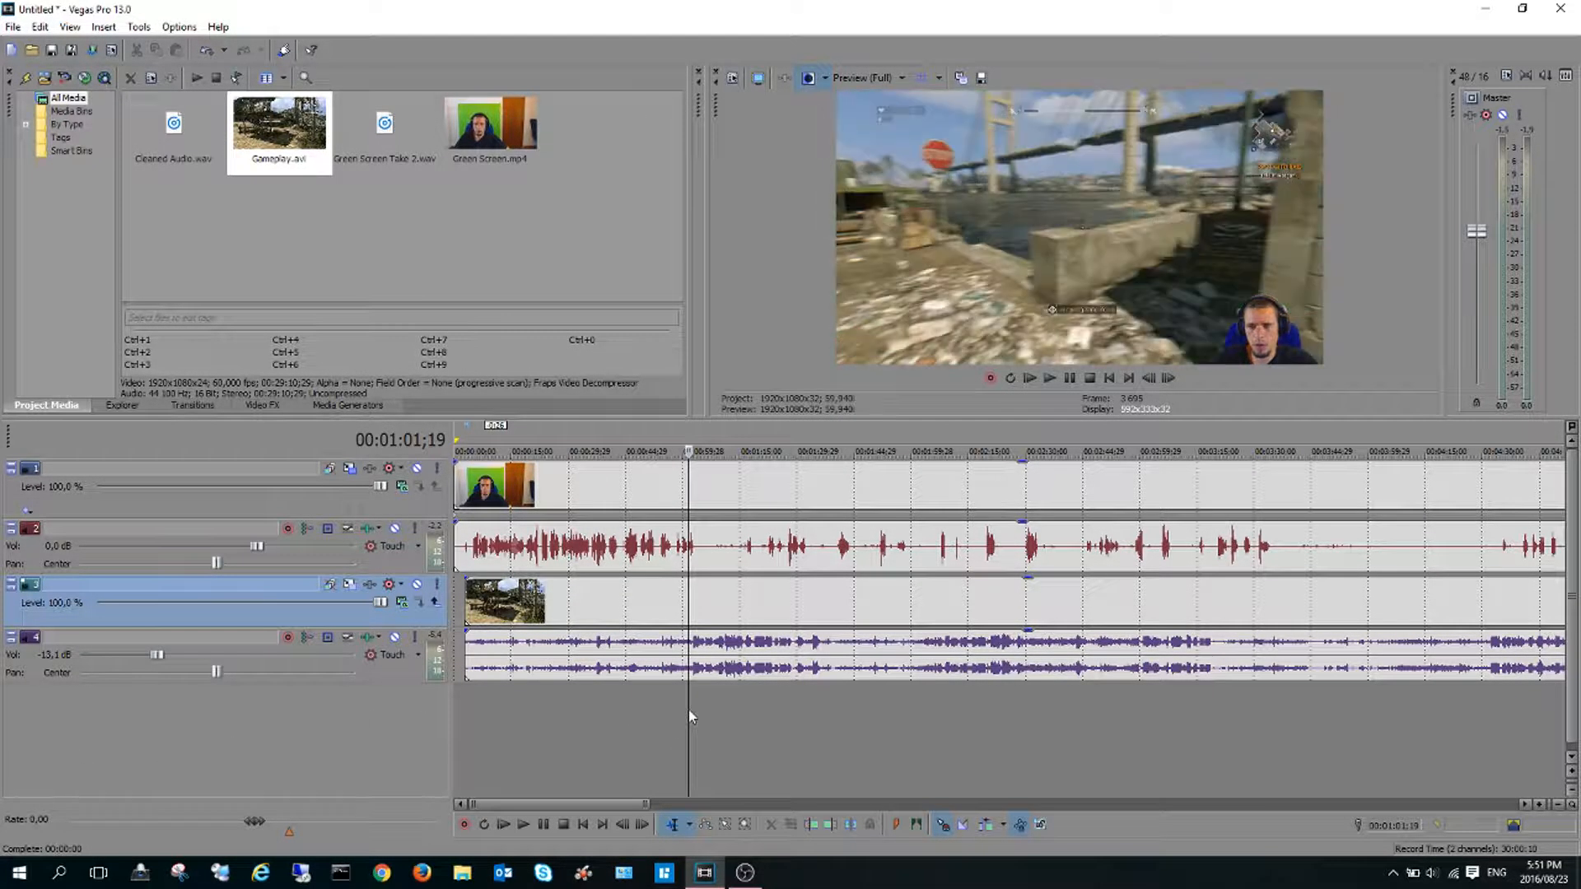
click(710, 715)
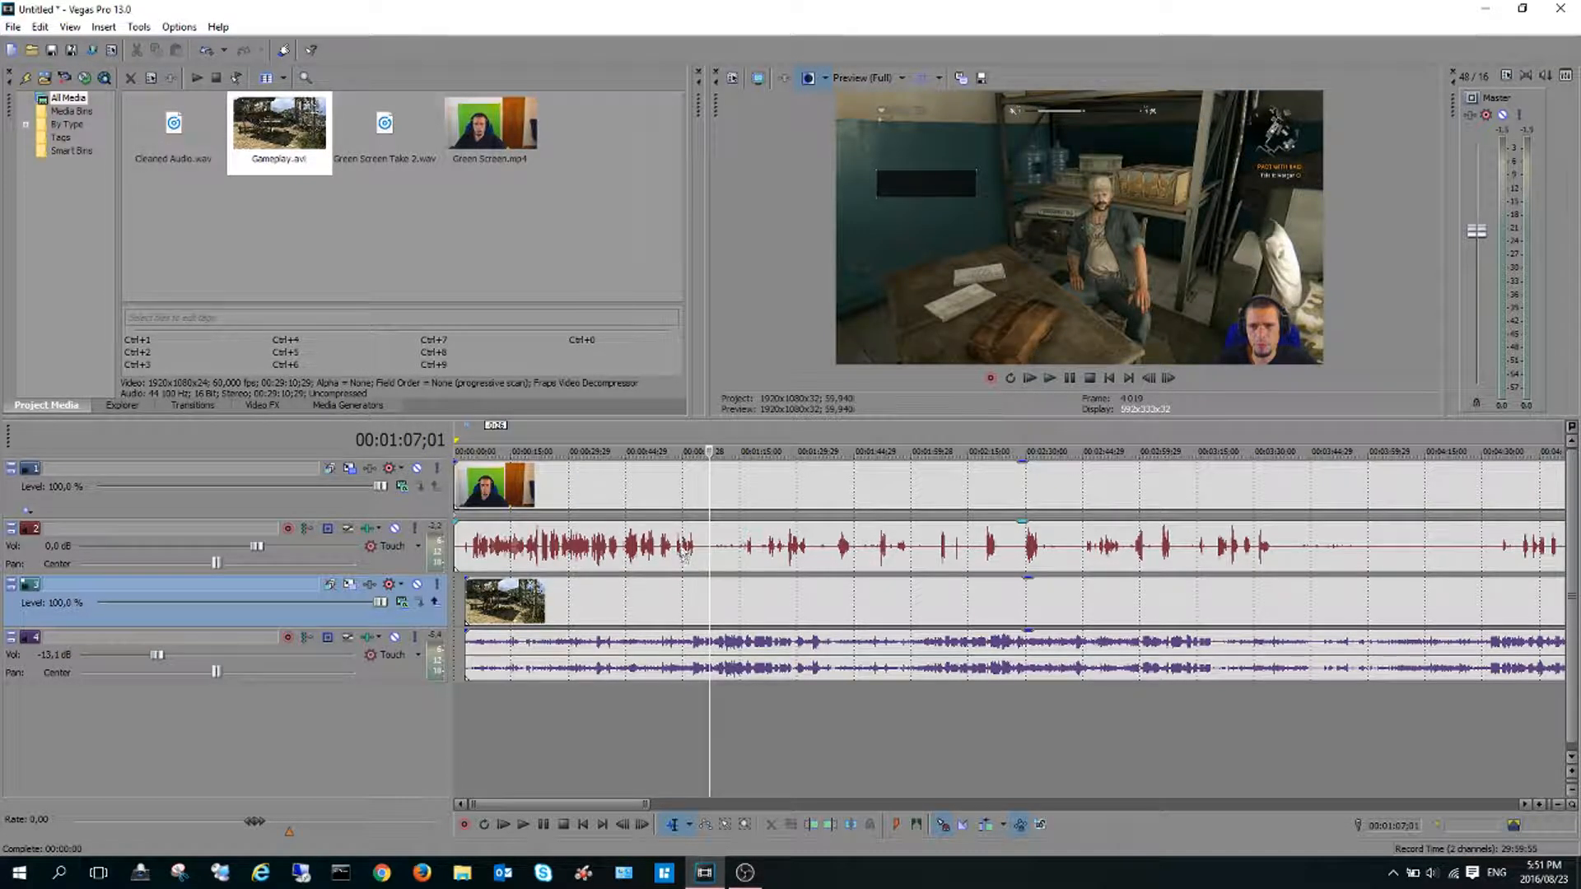
right_click(713, 486)
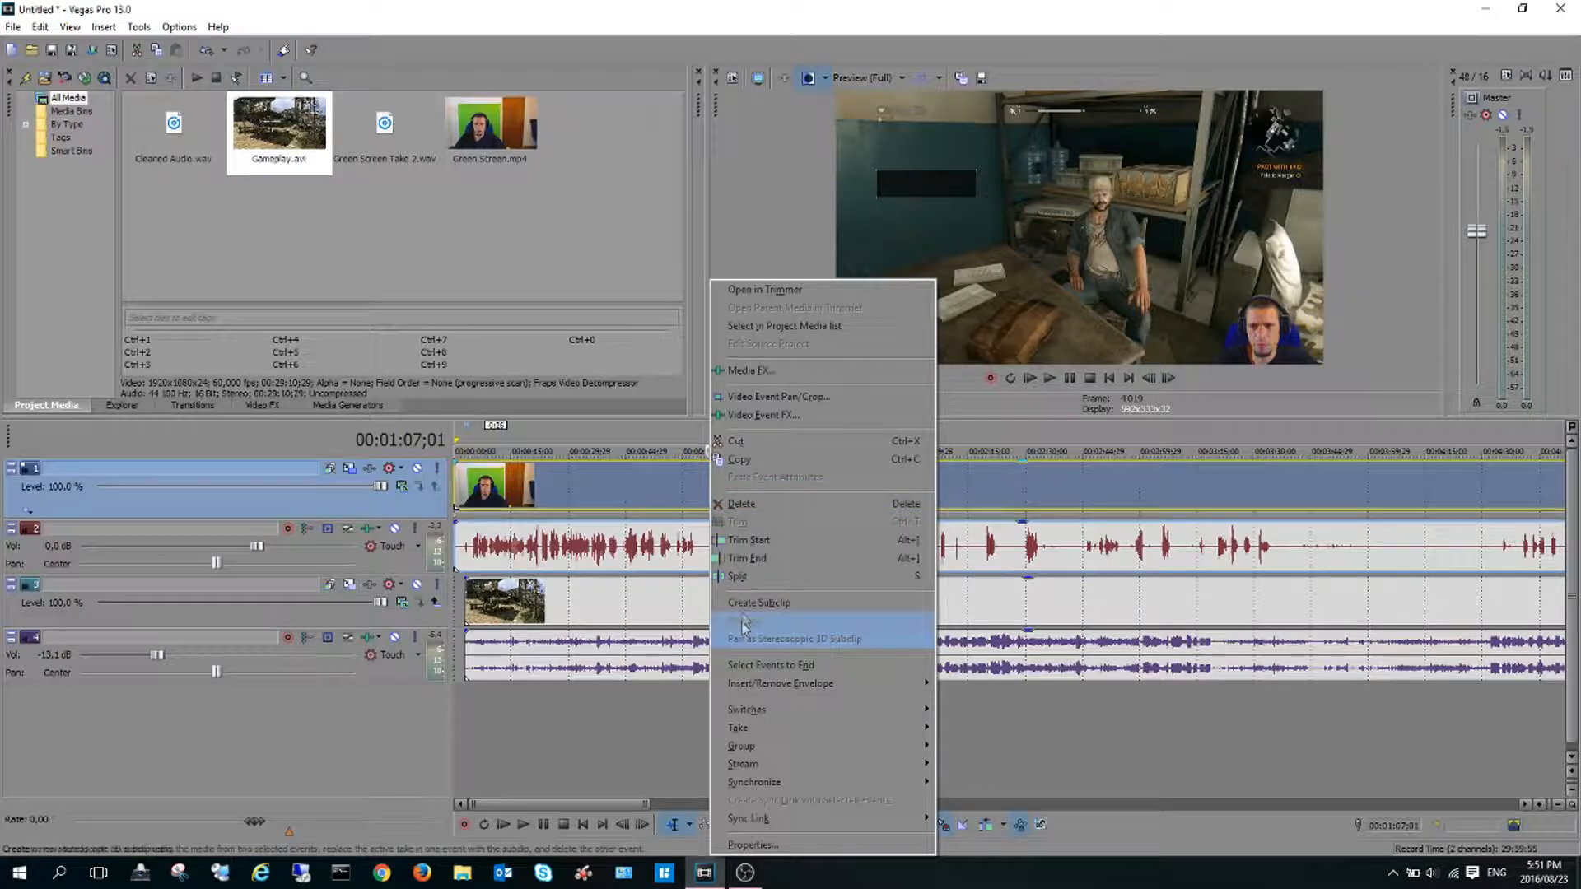
click(744, 577)
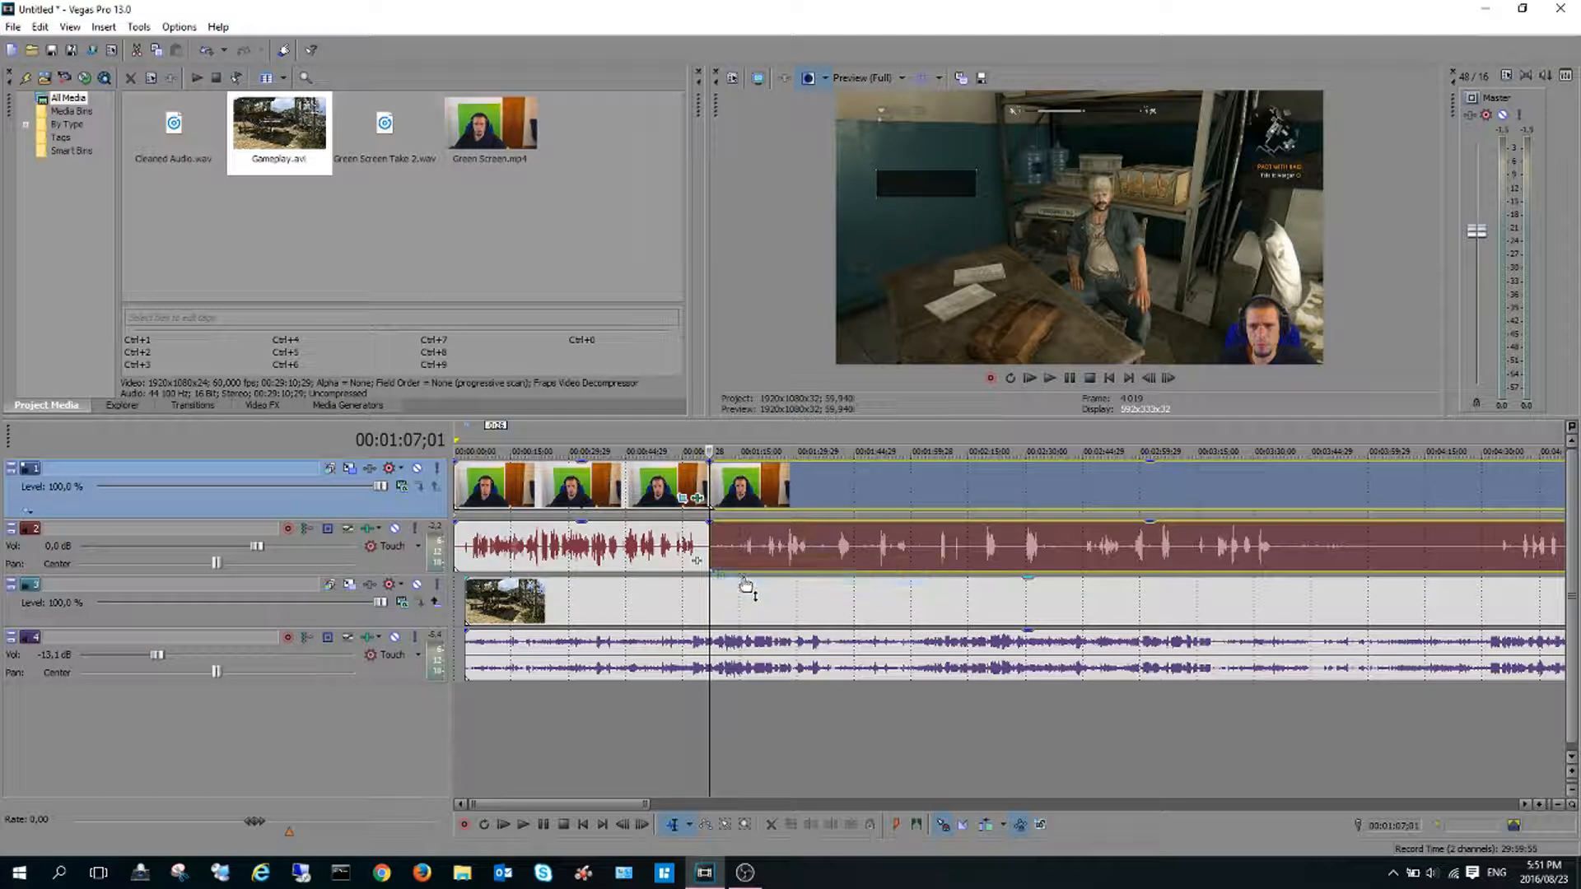
right_click(708, 602)
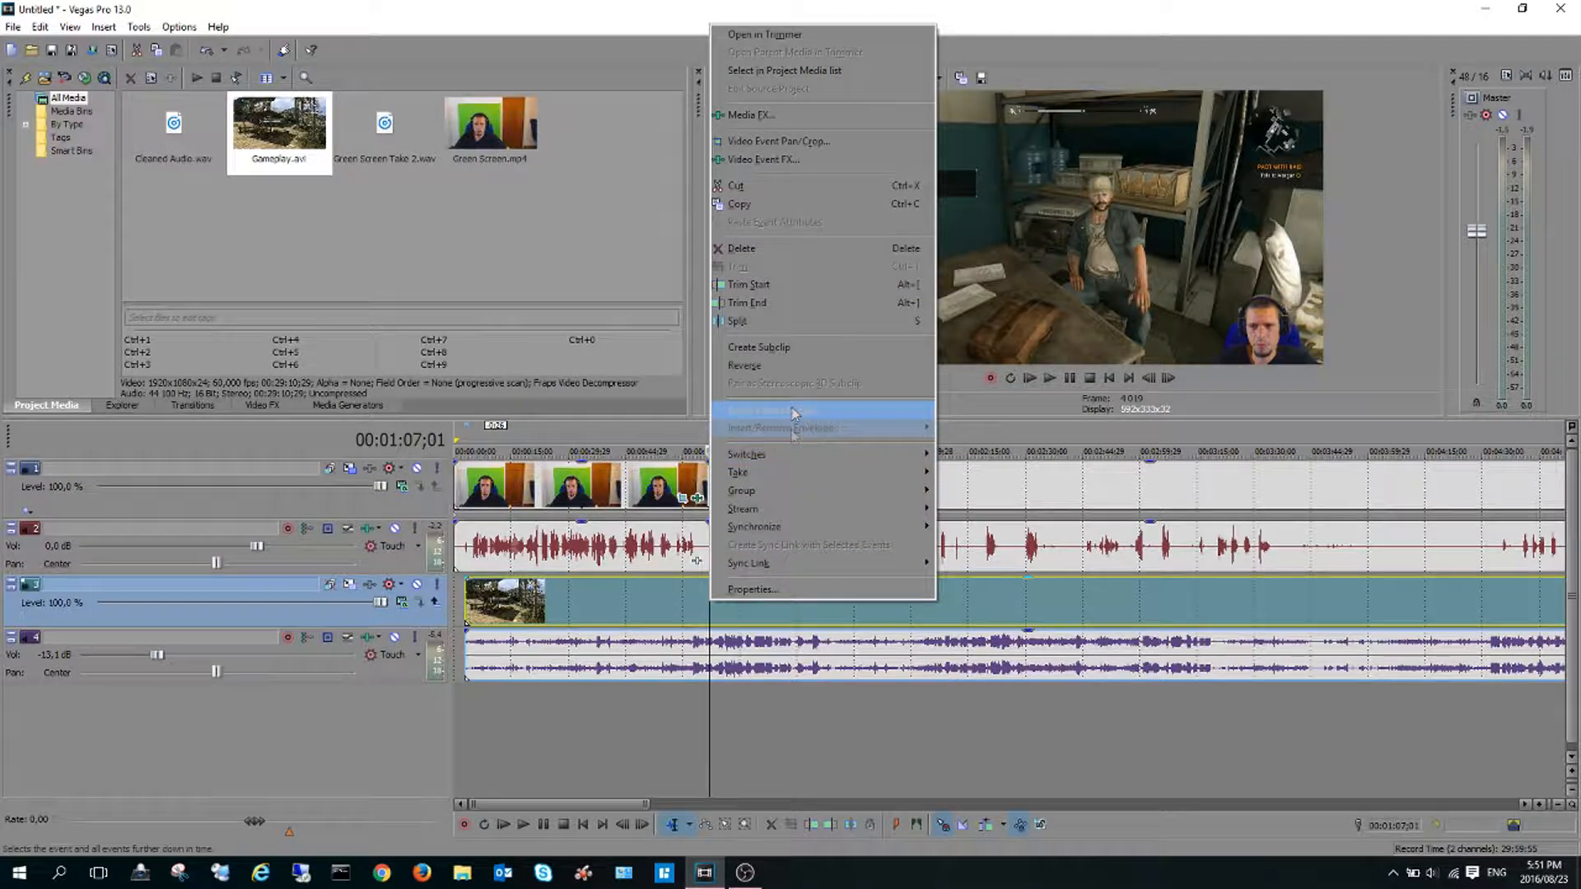
click(795, 318)
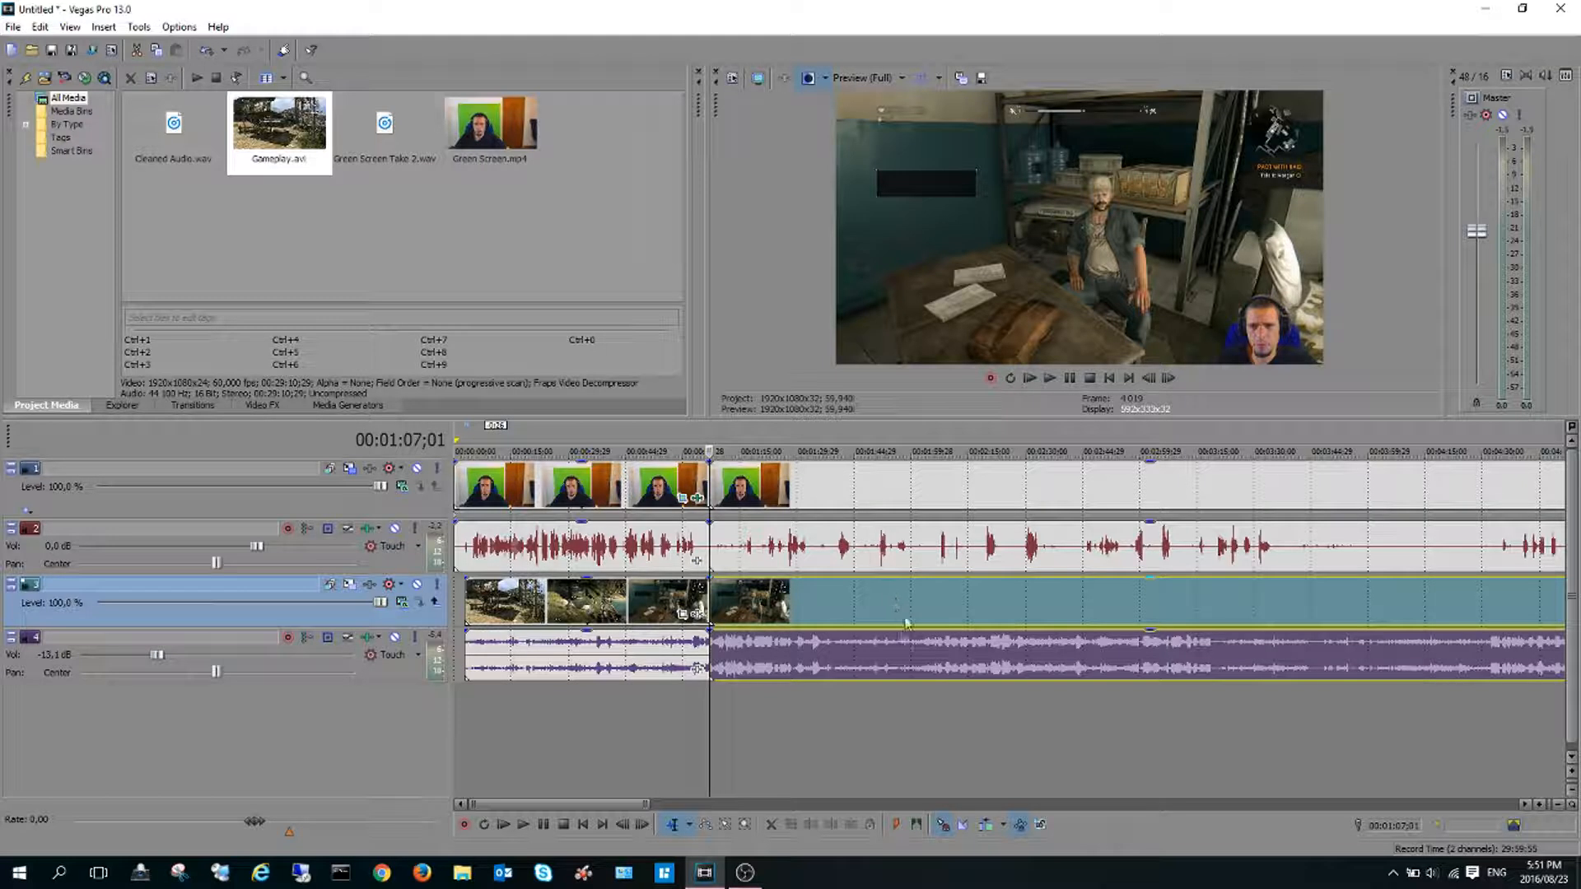
- Split the webcam and gameplay events again at 00:01:48;28
click(868, 690)
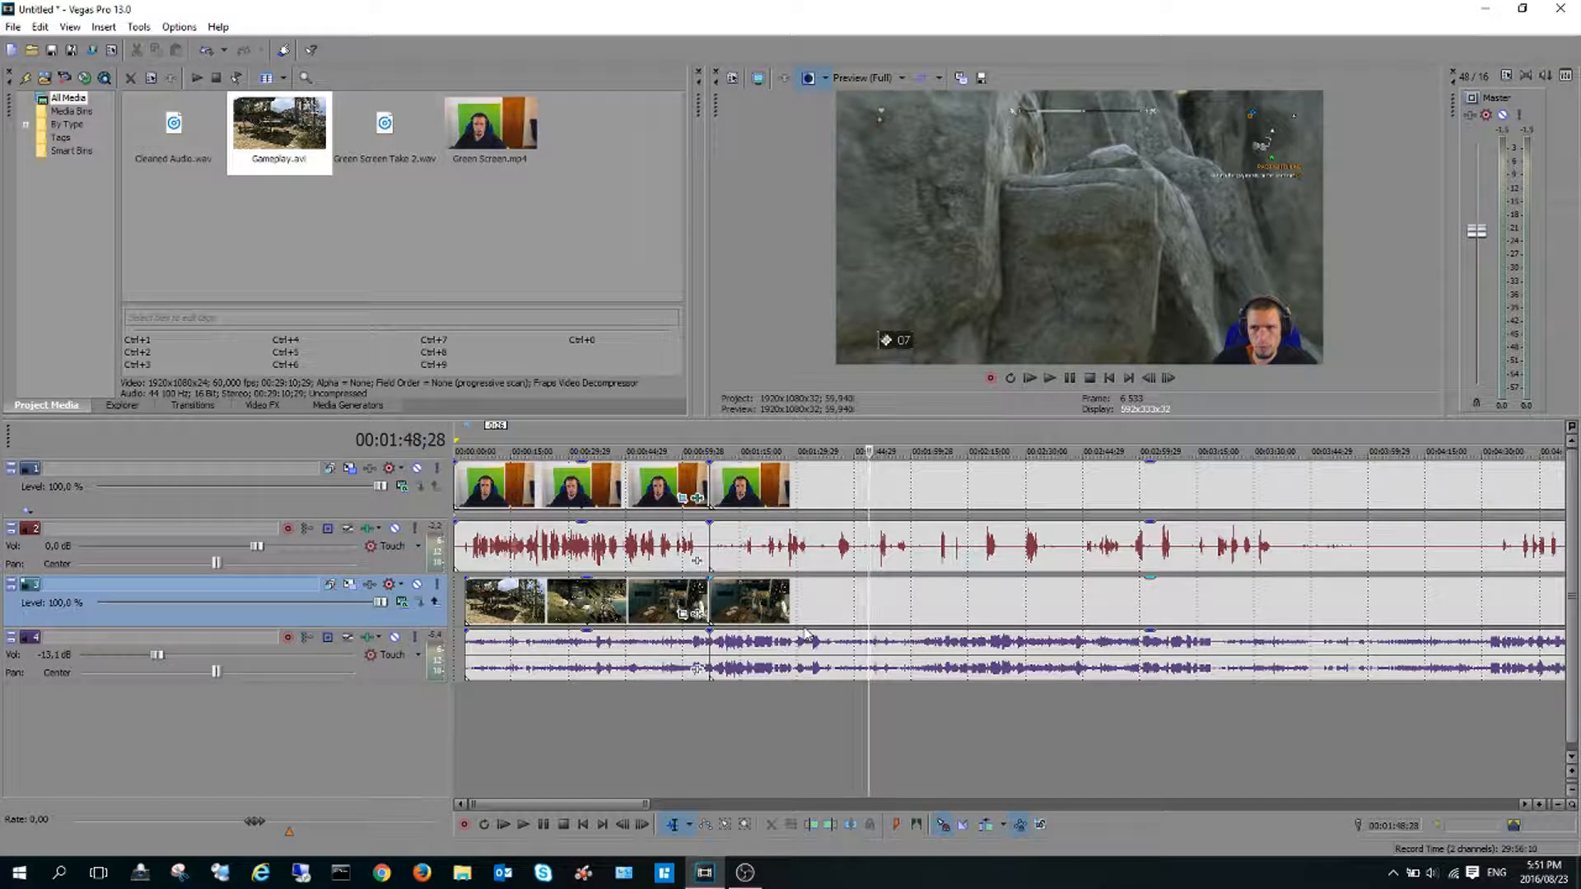
right_click(873, 591)
click(946, 313)
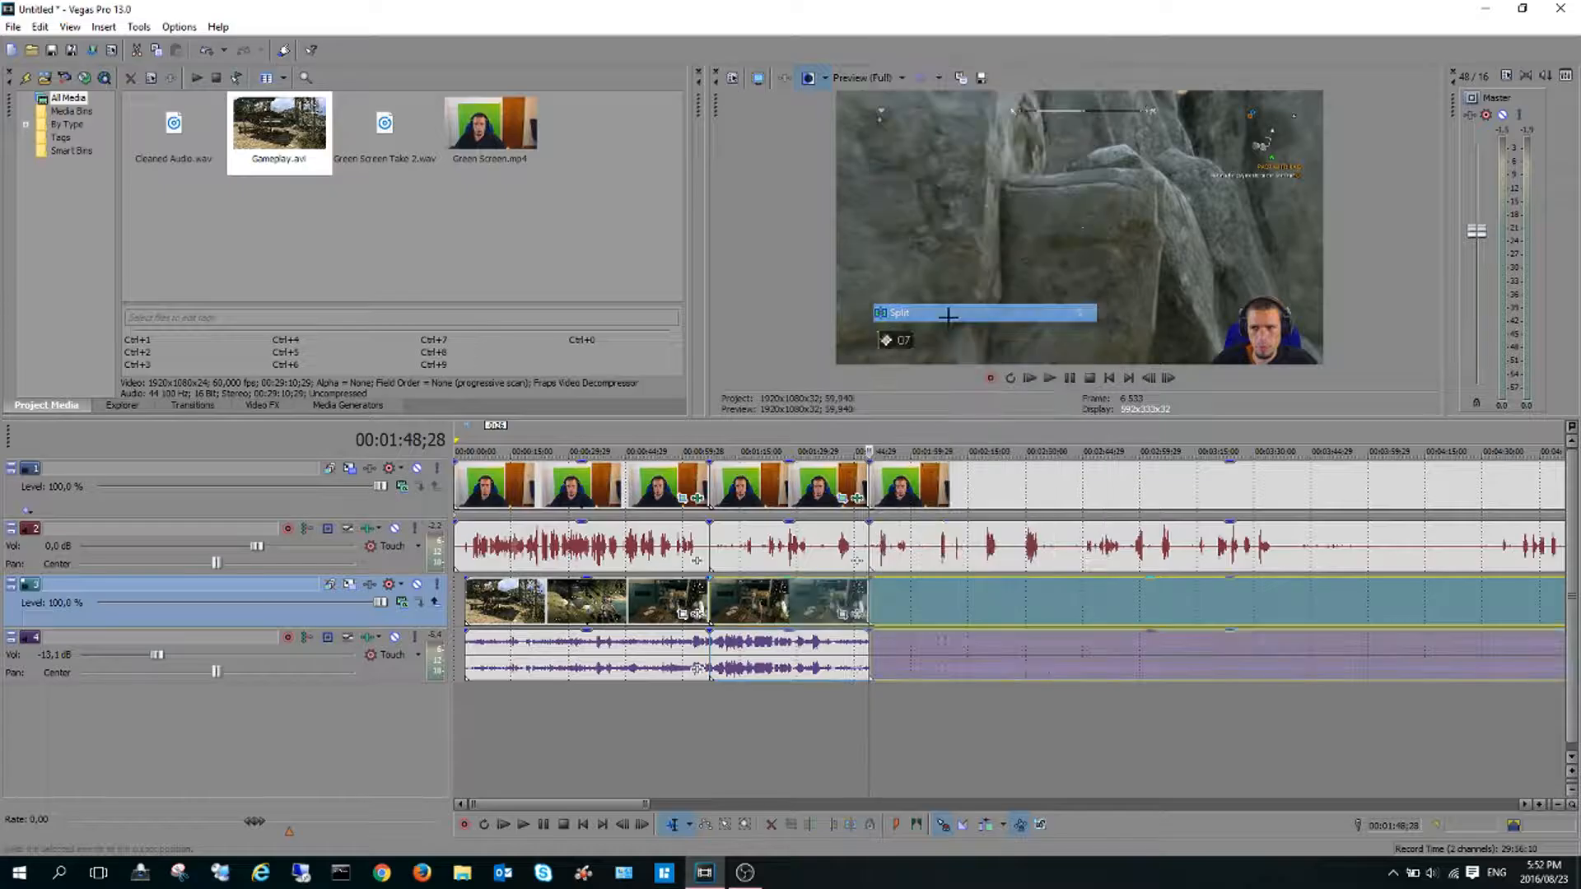
- Delete the webcam and gameplay segments between the two splits and move the remaining events back to close the gap
right_click(778, 488)
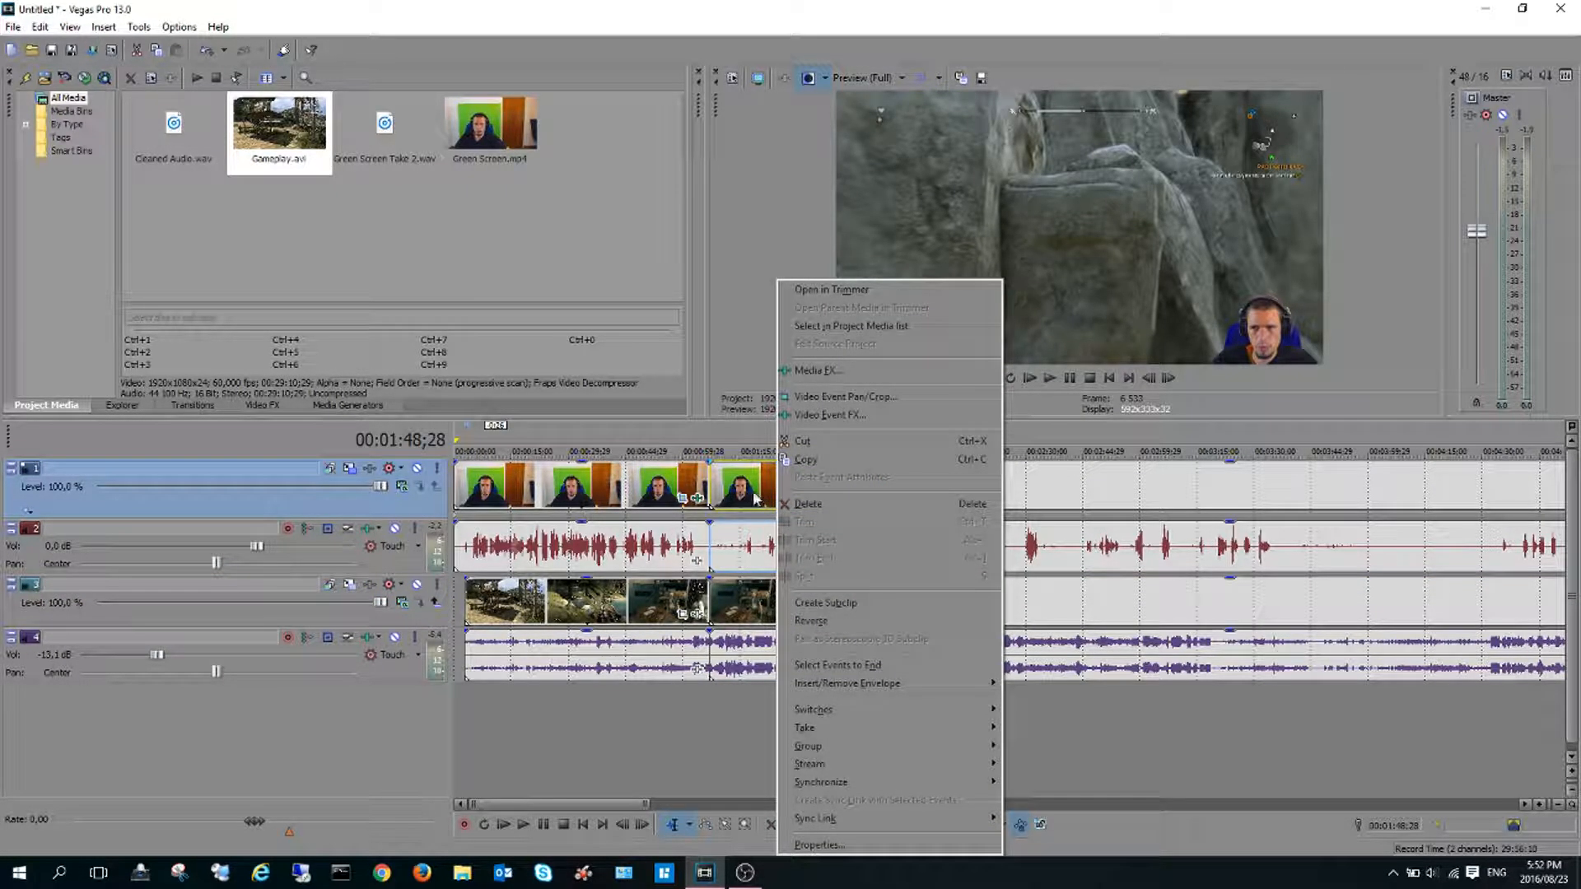
click(753, 497)
right_click(753, 498)
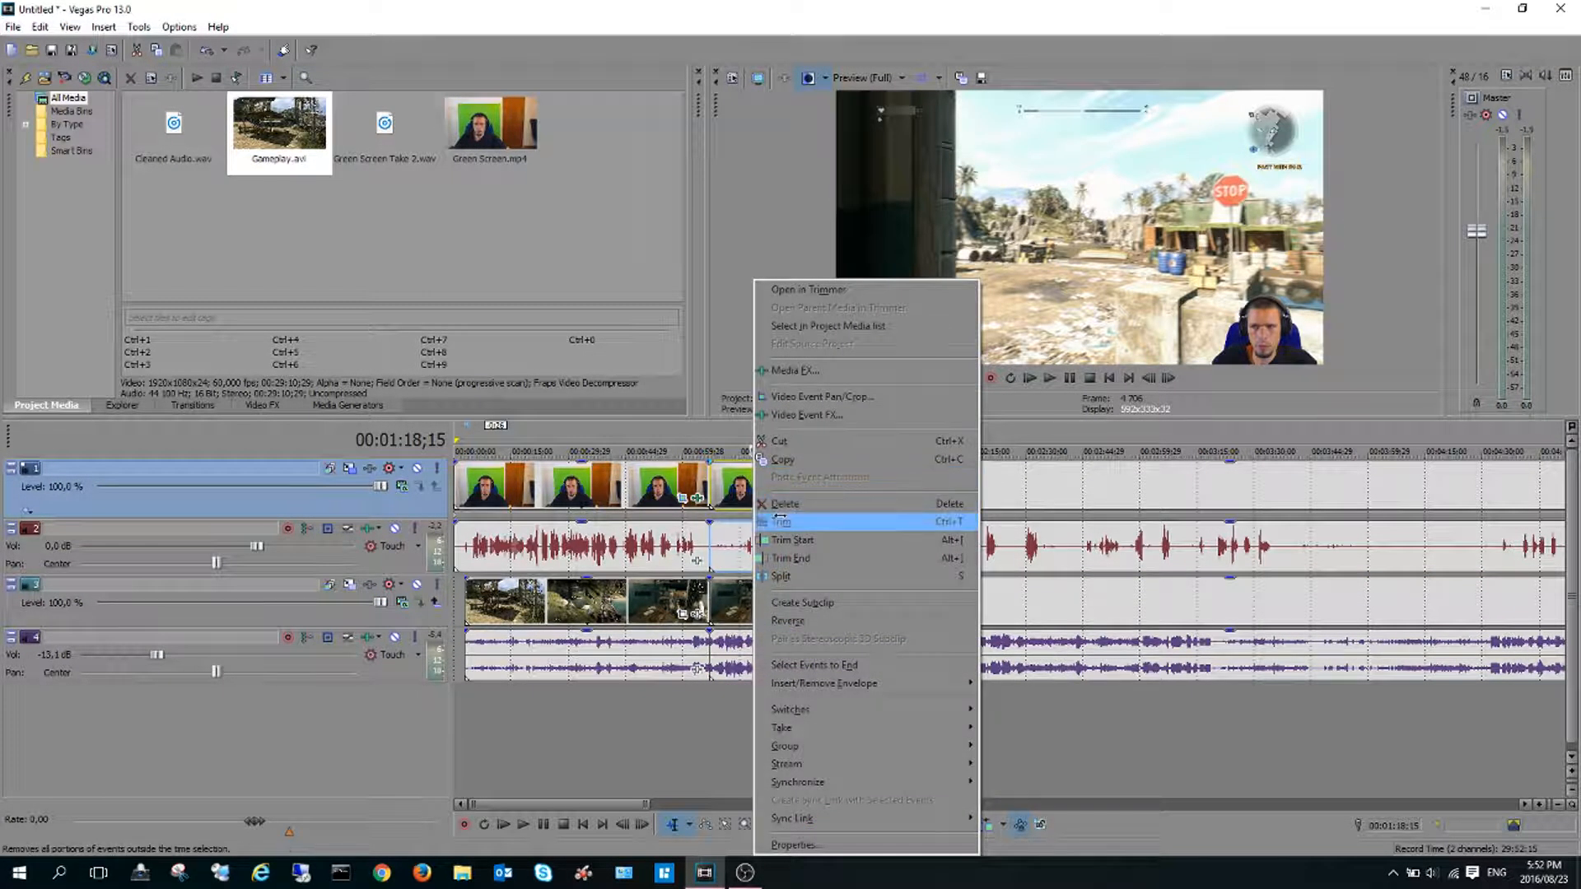
click(778, 504)
right_click(781, 597)
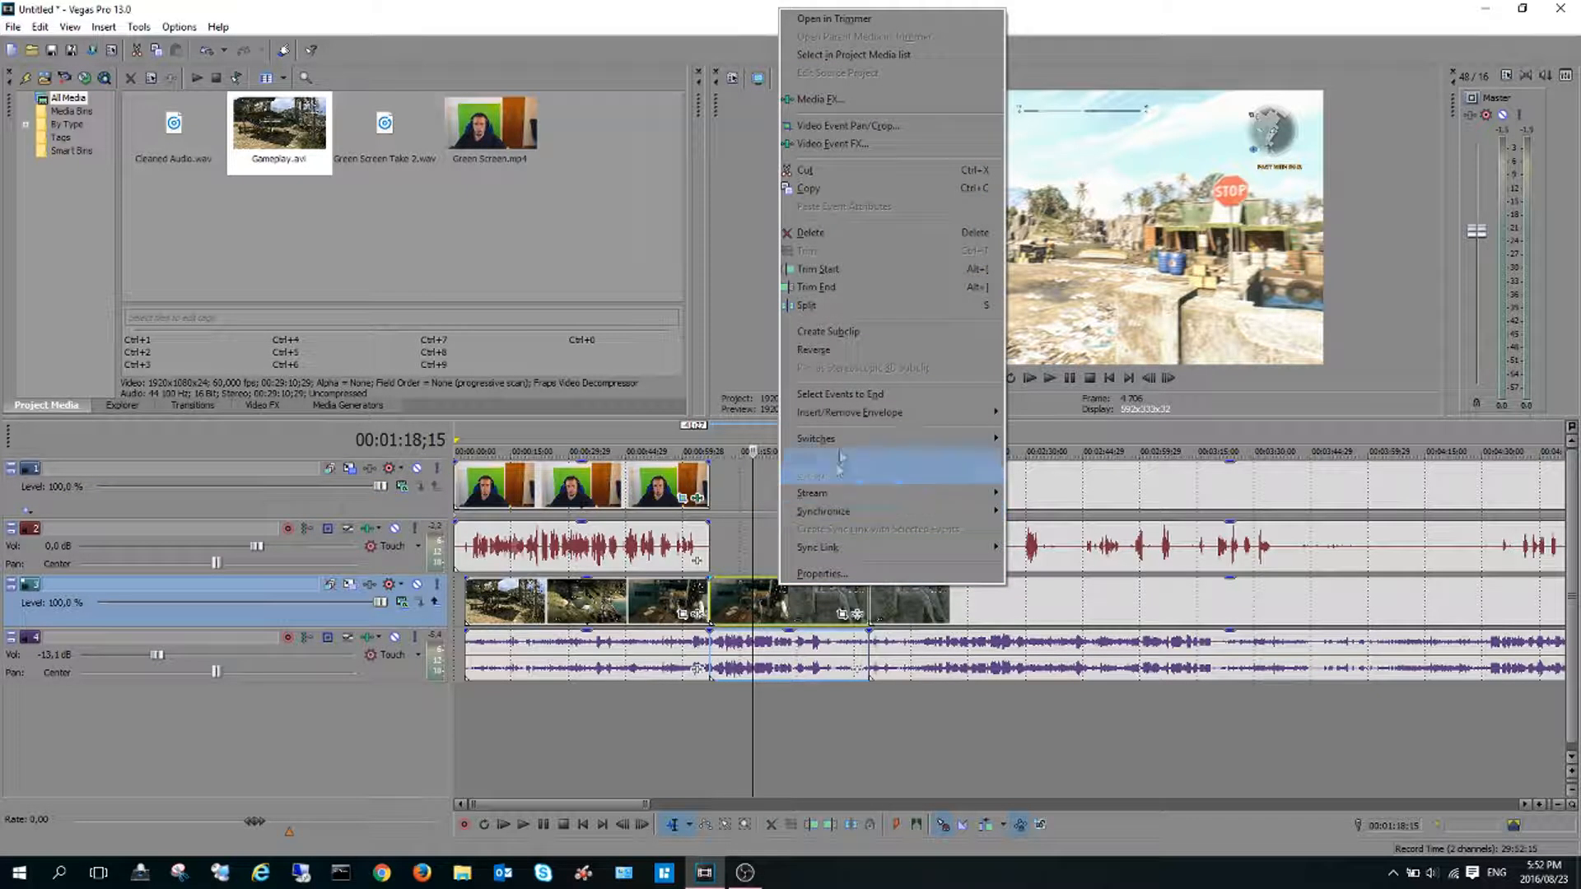
click(851, 232)
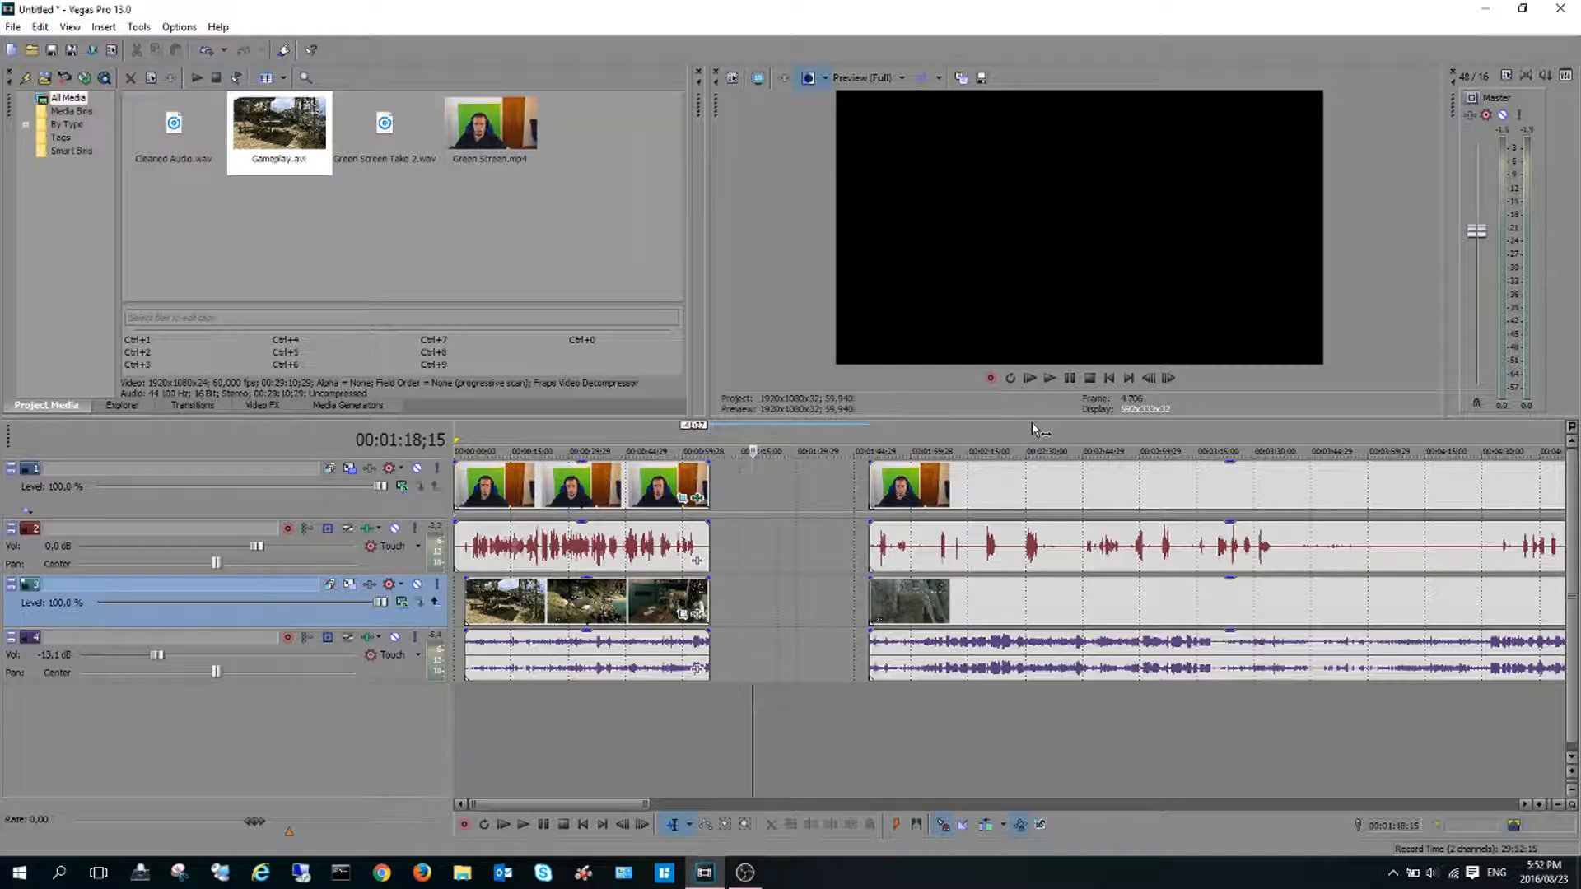
drag(990, 481, 835, 476)
drag(980, 599, 824, 596)
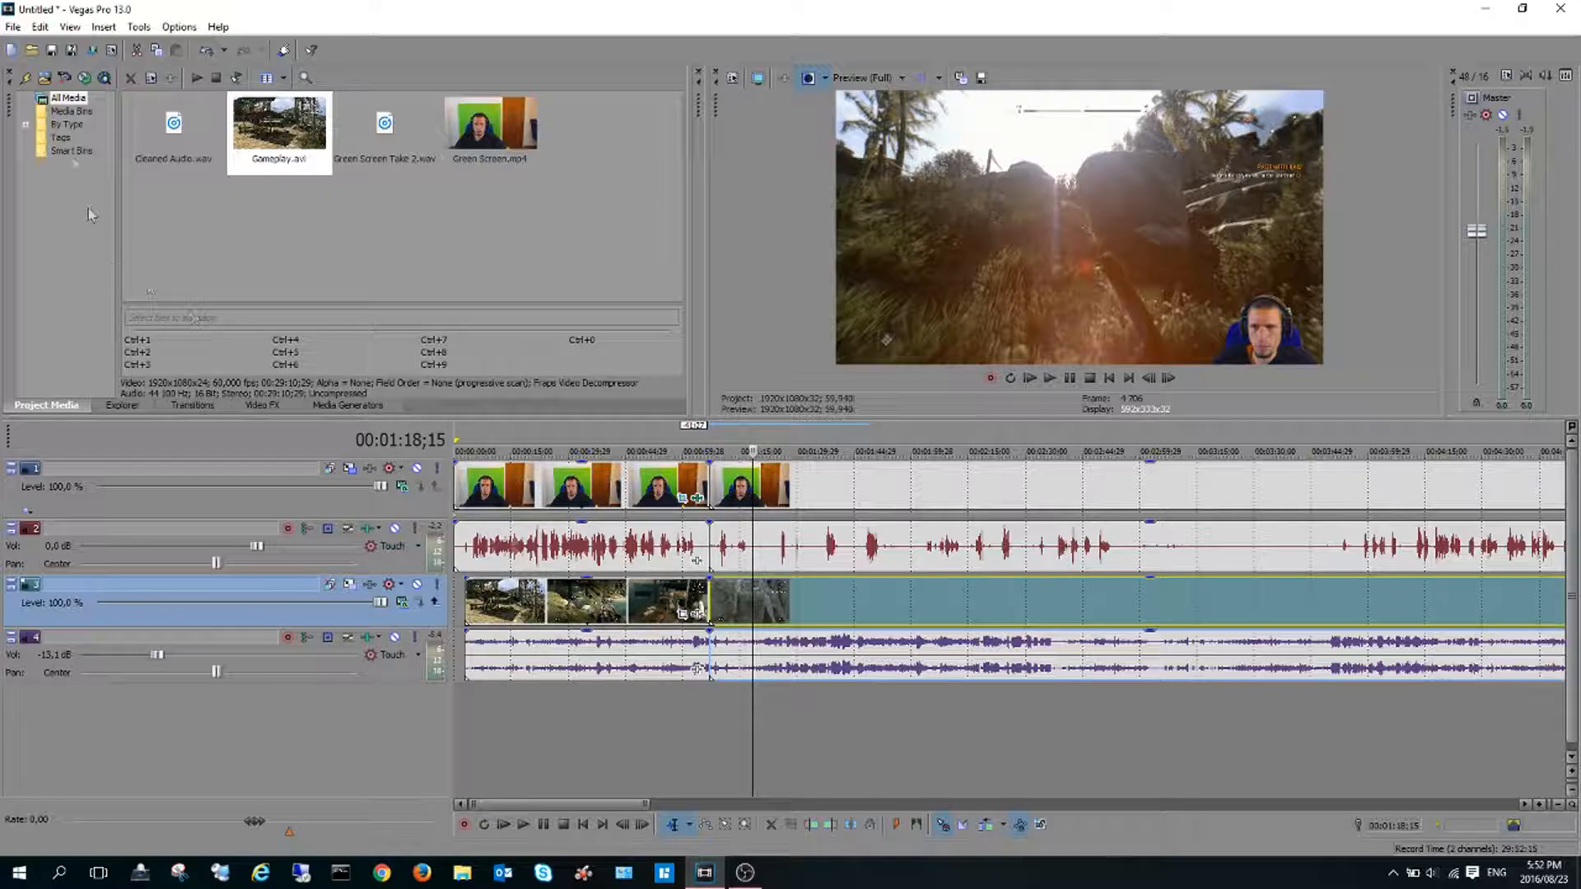
- Start a Render As customization of the Internet HD 1080p template and name the template My 60FPS Render
click(13, 26)
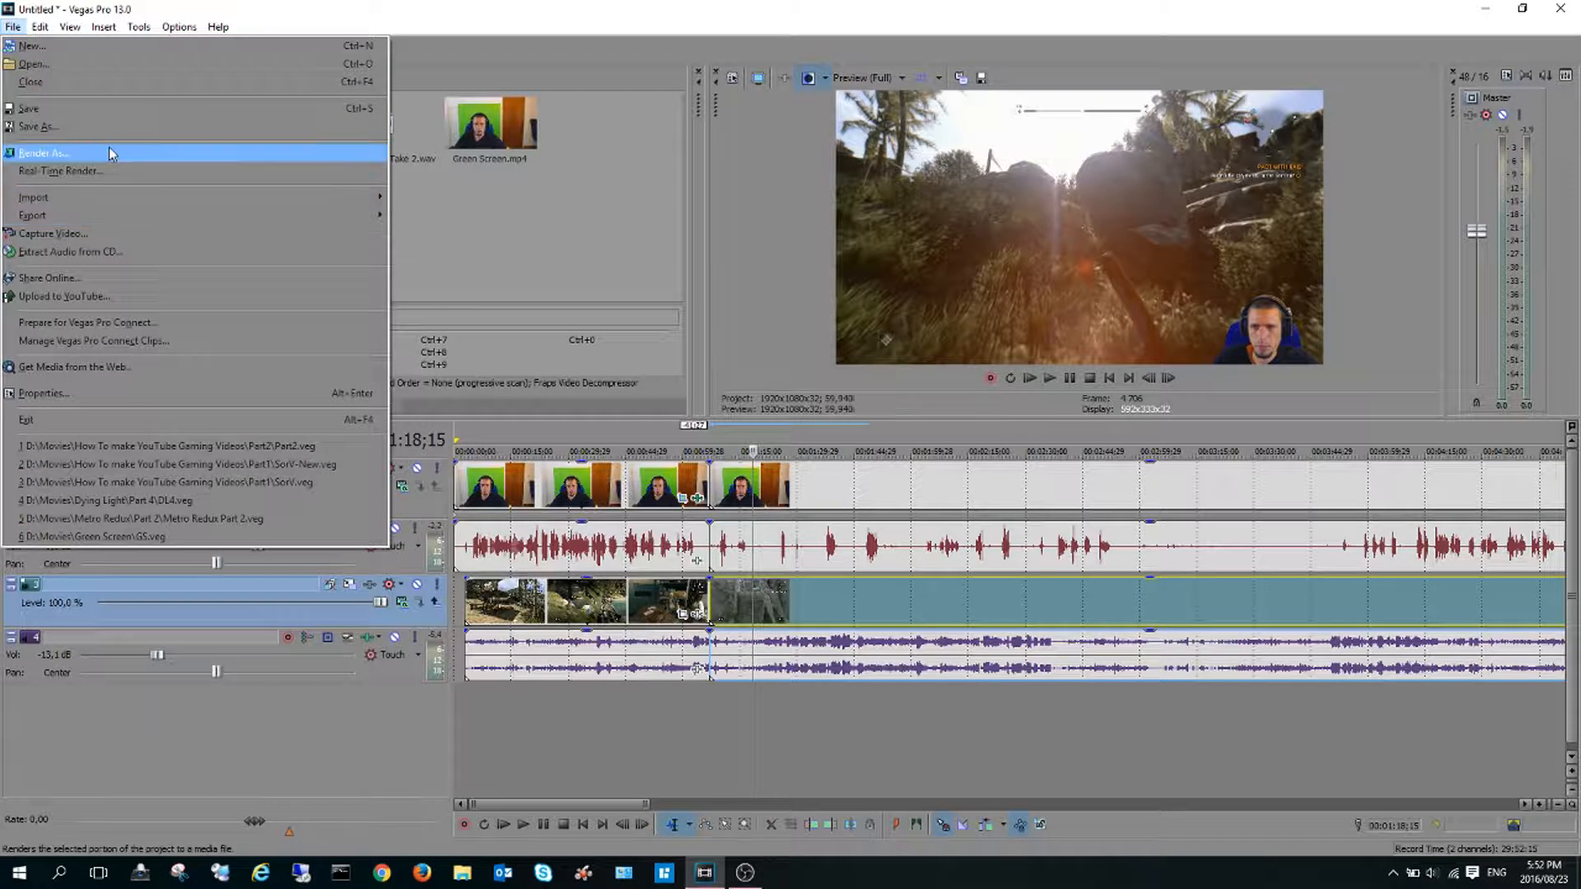
click(113, 154)
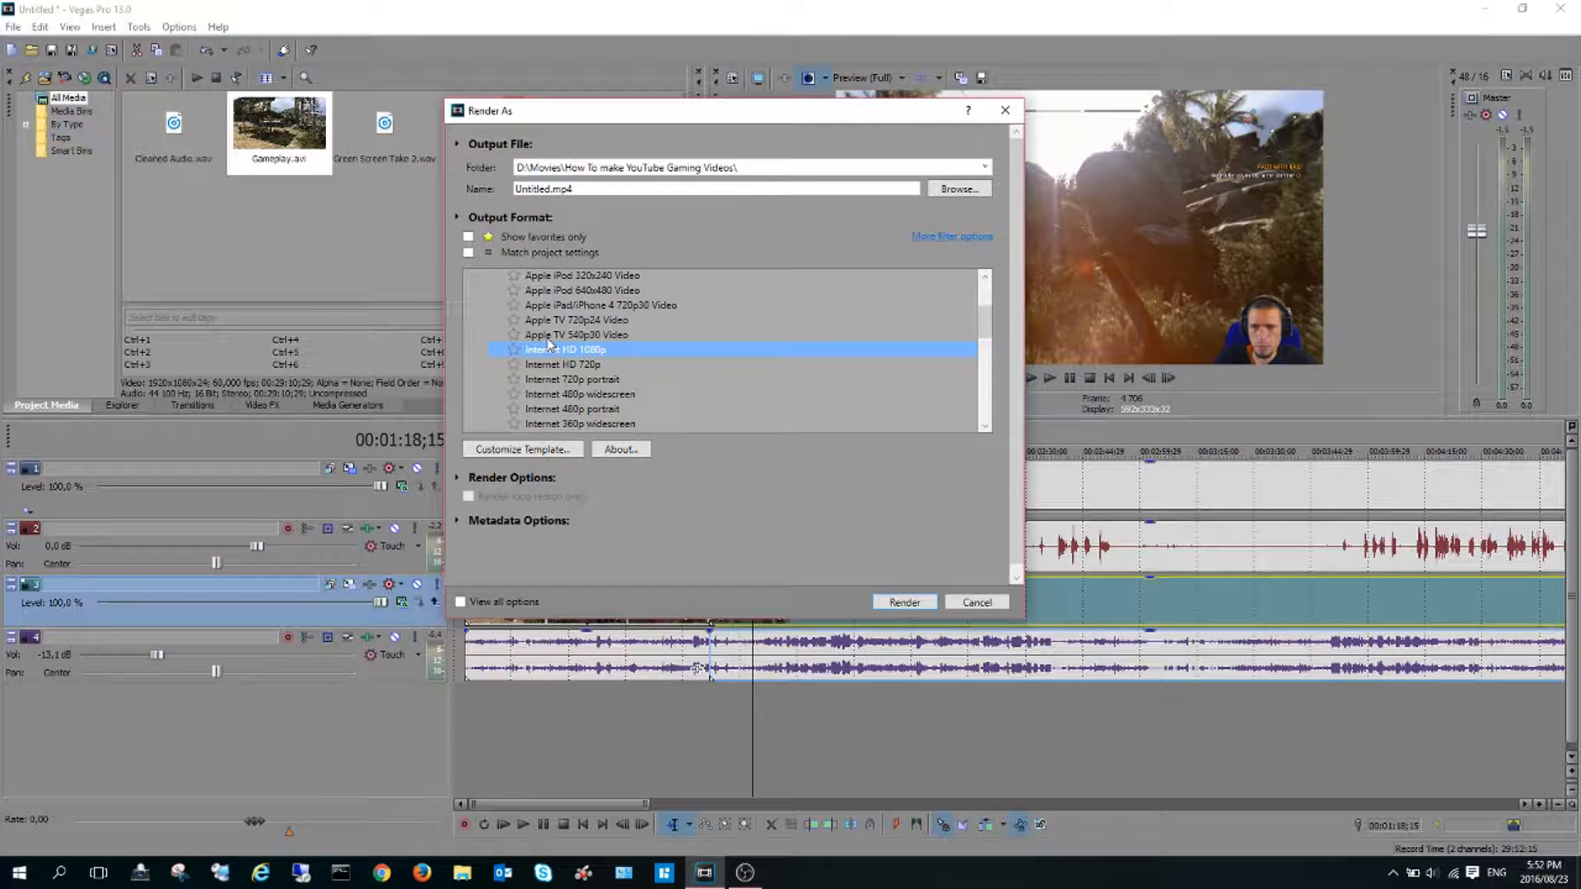
click(507, 452)
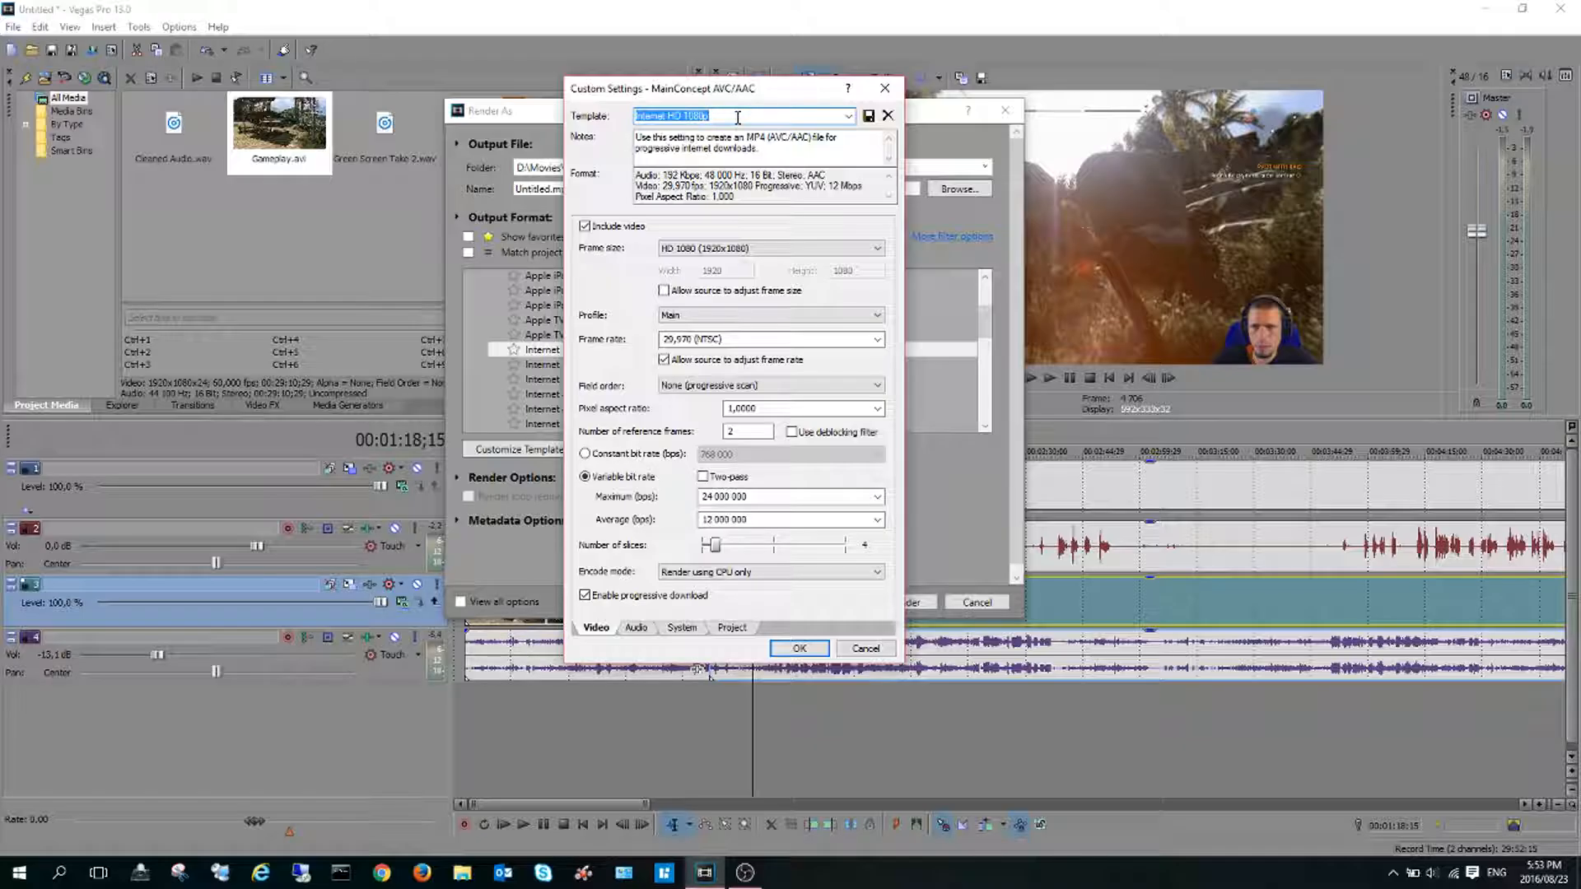
text(My 60FPS Render)
- Allow the source to adjust the frame size and set the template's frame rate to 60
click(665, 291)
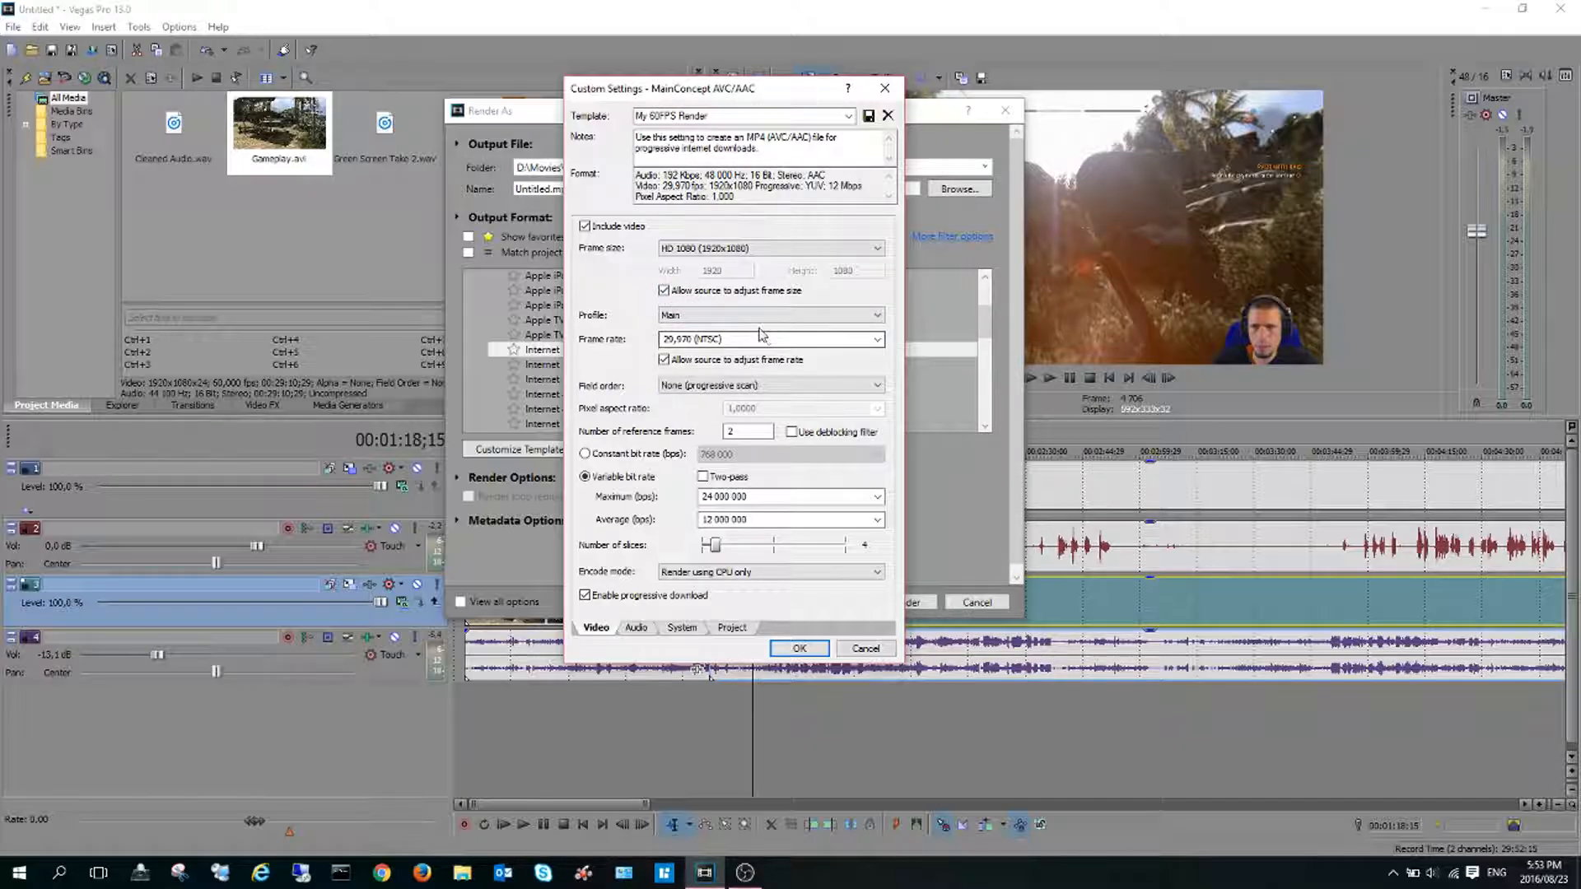
click(737, 315)
click(754, 341)
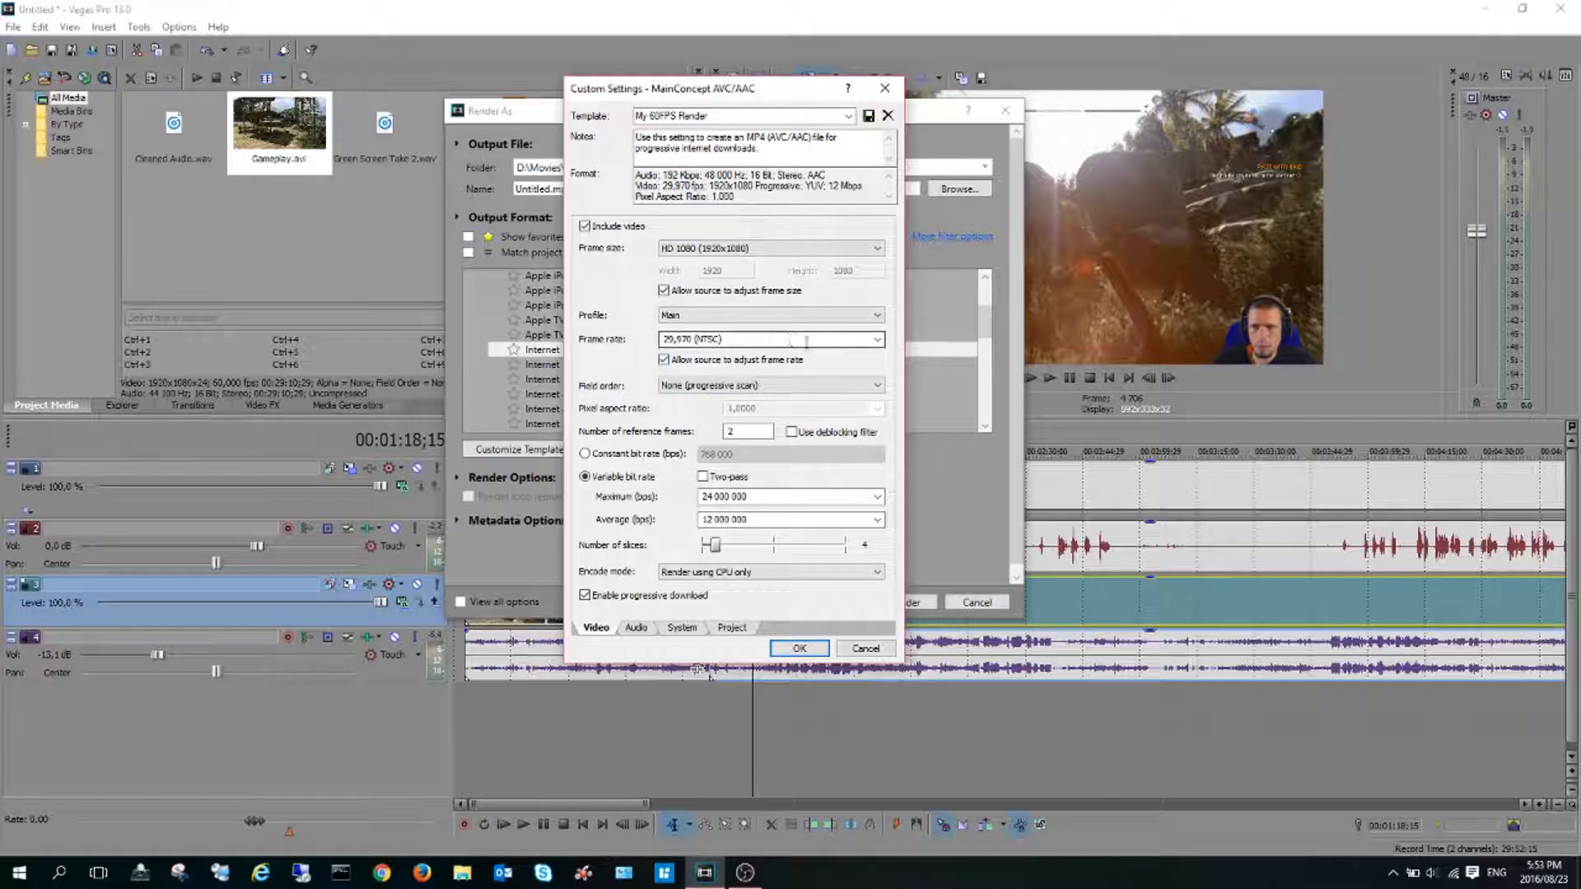
click(858, 342)
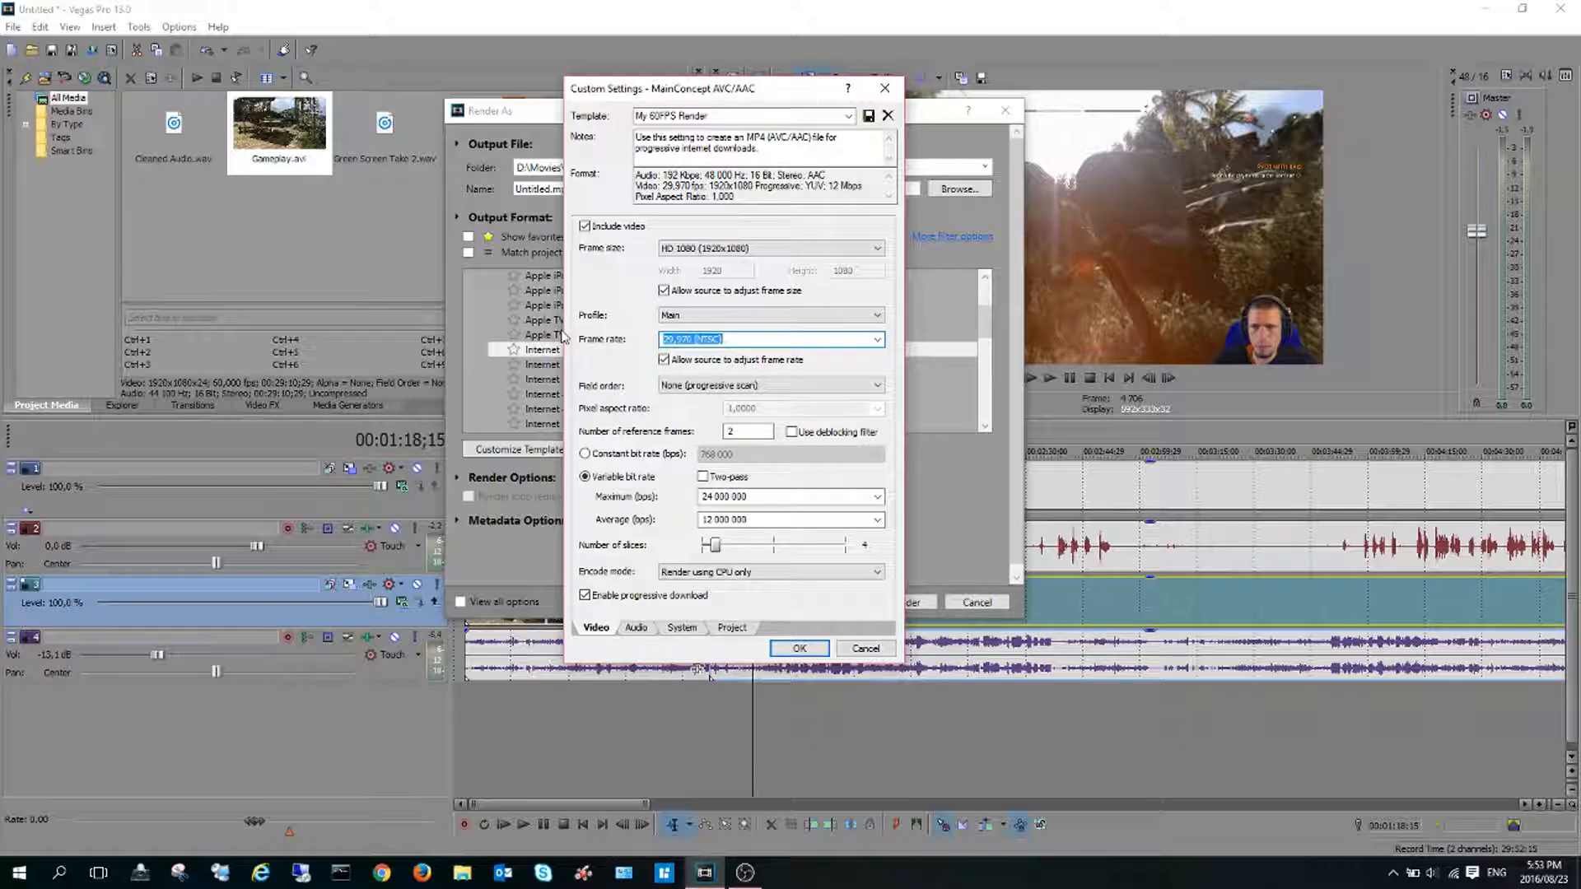
text(60)
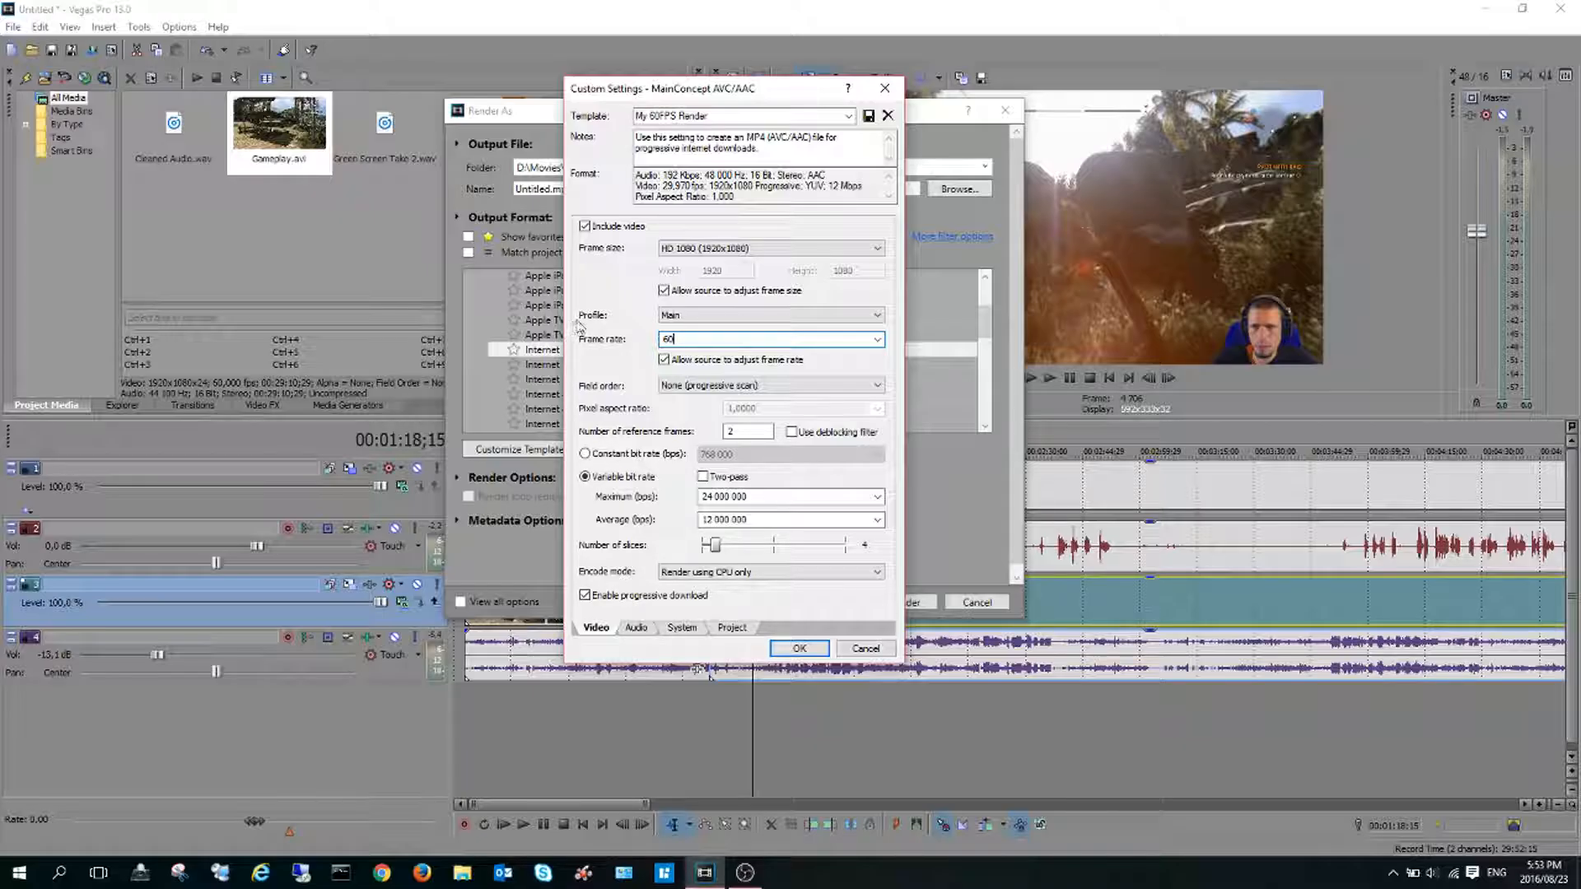
- Set the render template's audio bit rate to 320 000 bps and its video rendering quality to Best
click(637, 628)
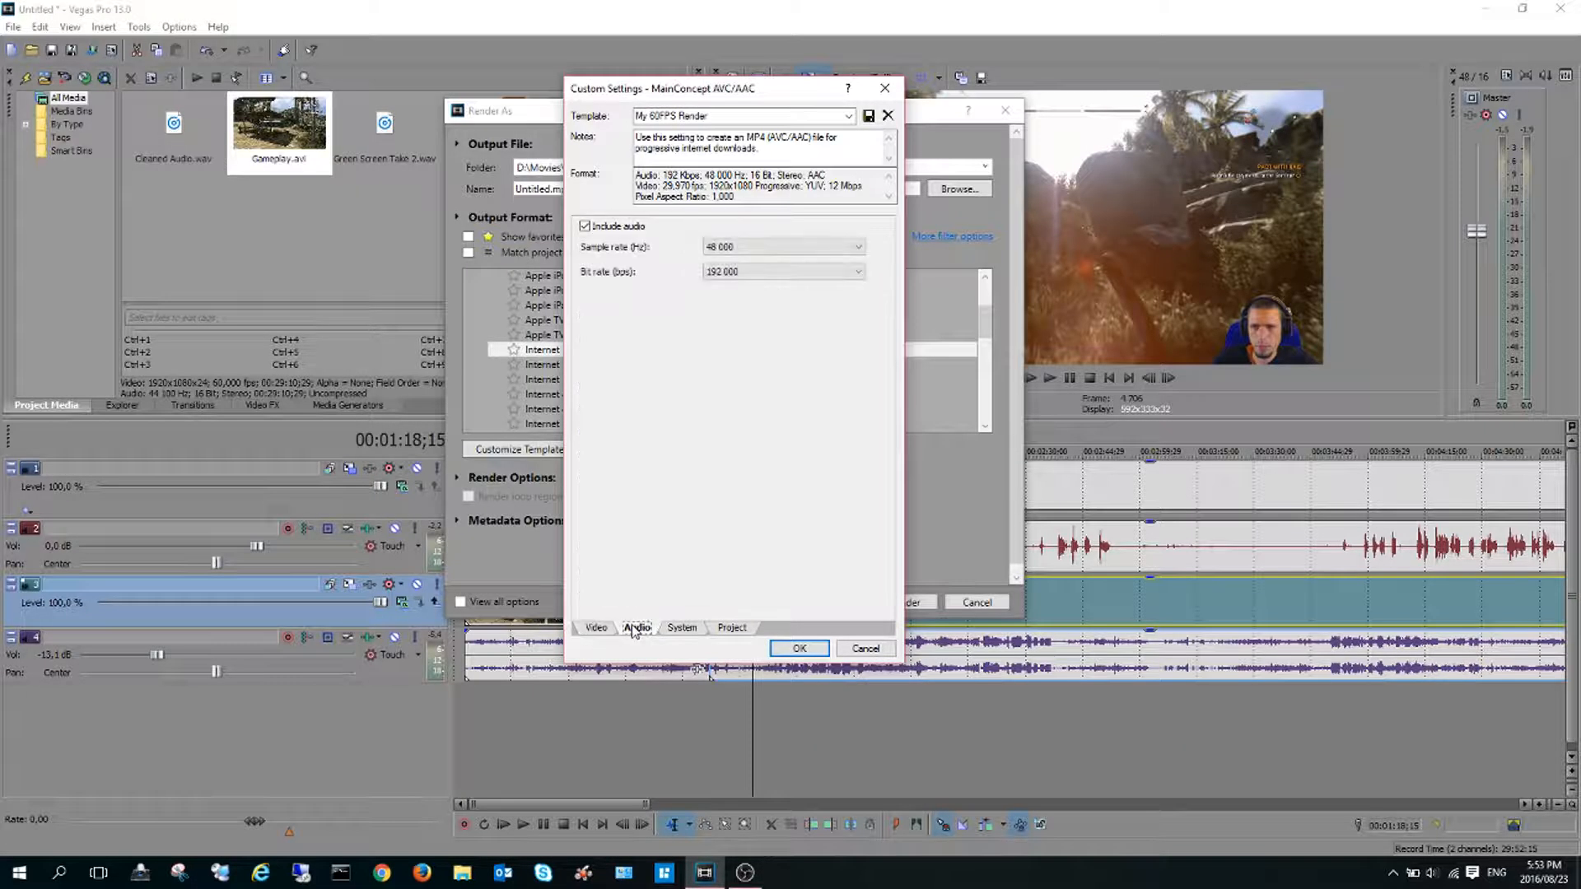
click(746, 279)
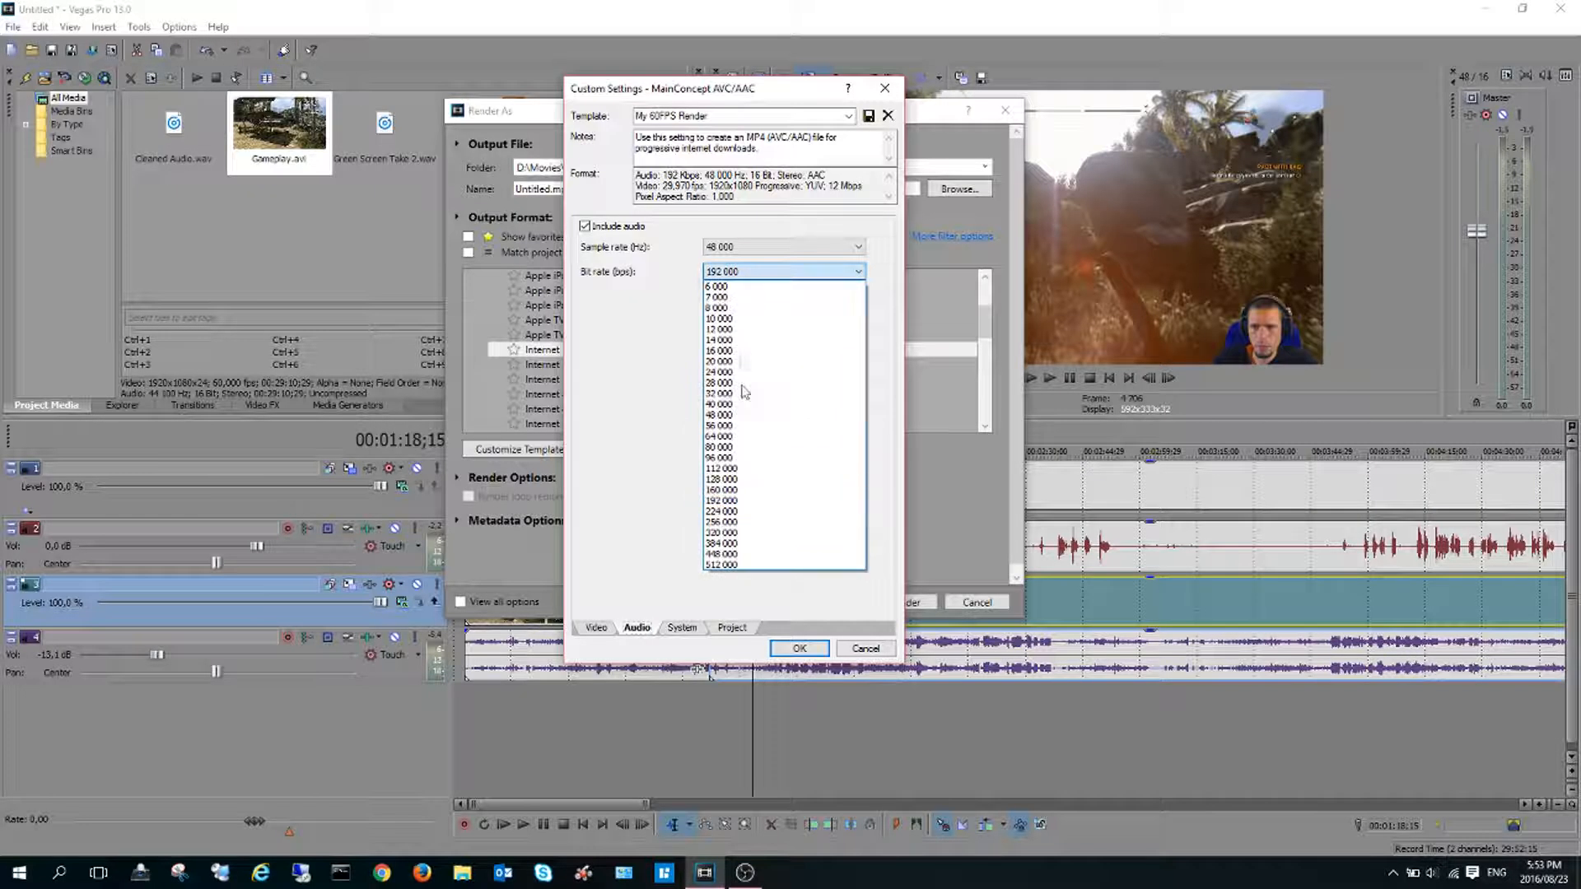
click(728, 535)
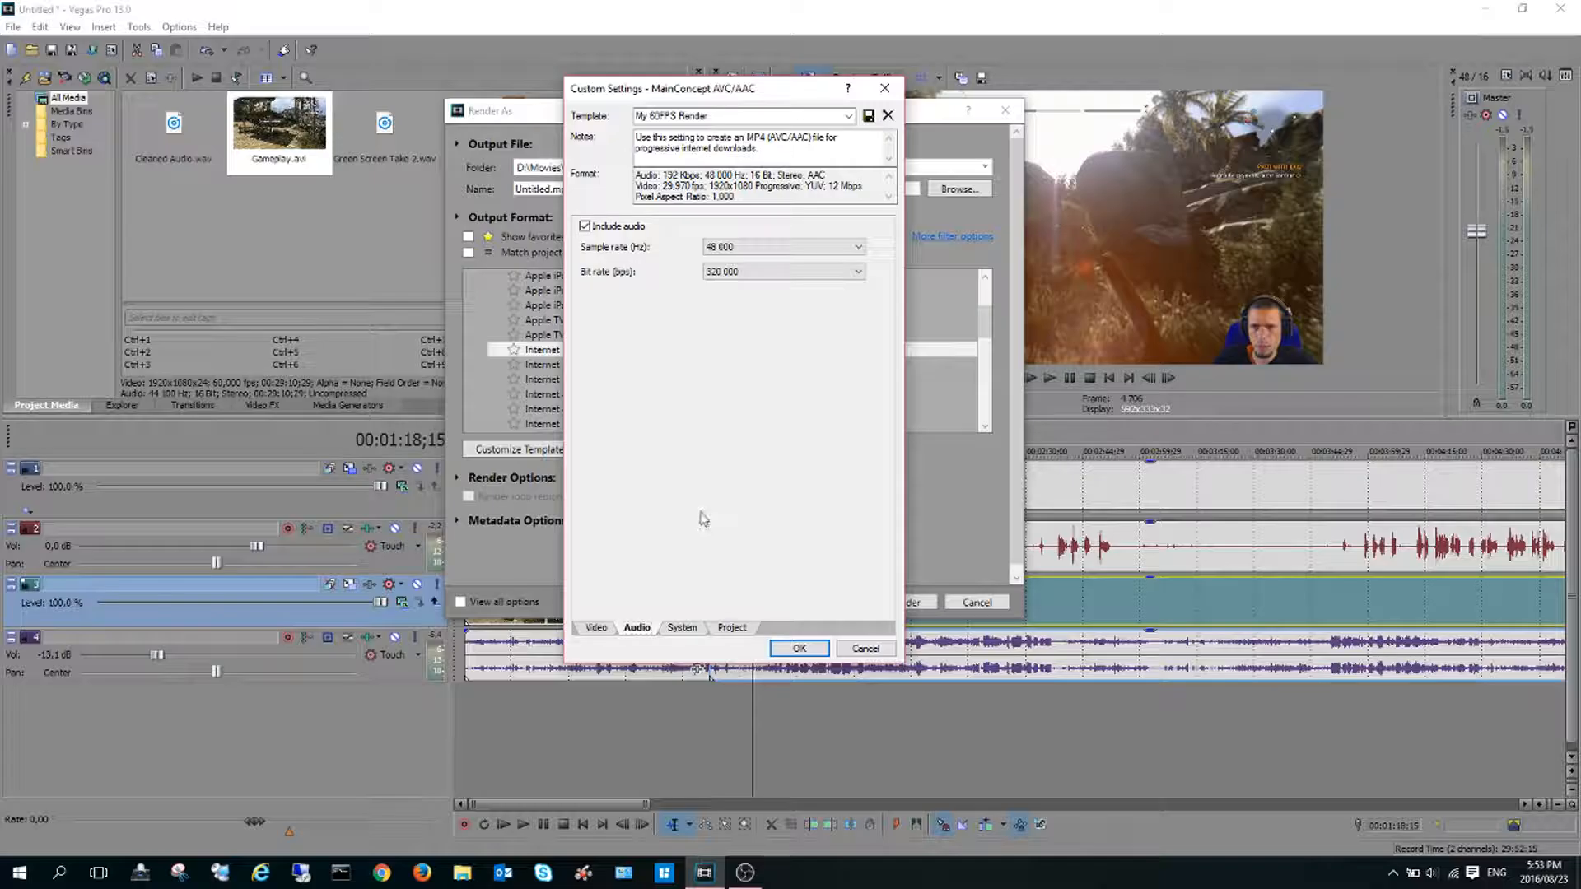
click(731, 628)
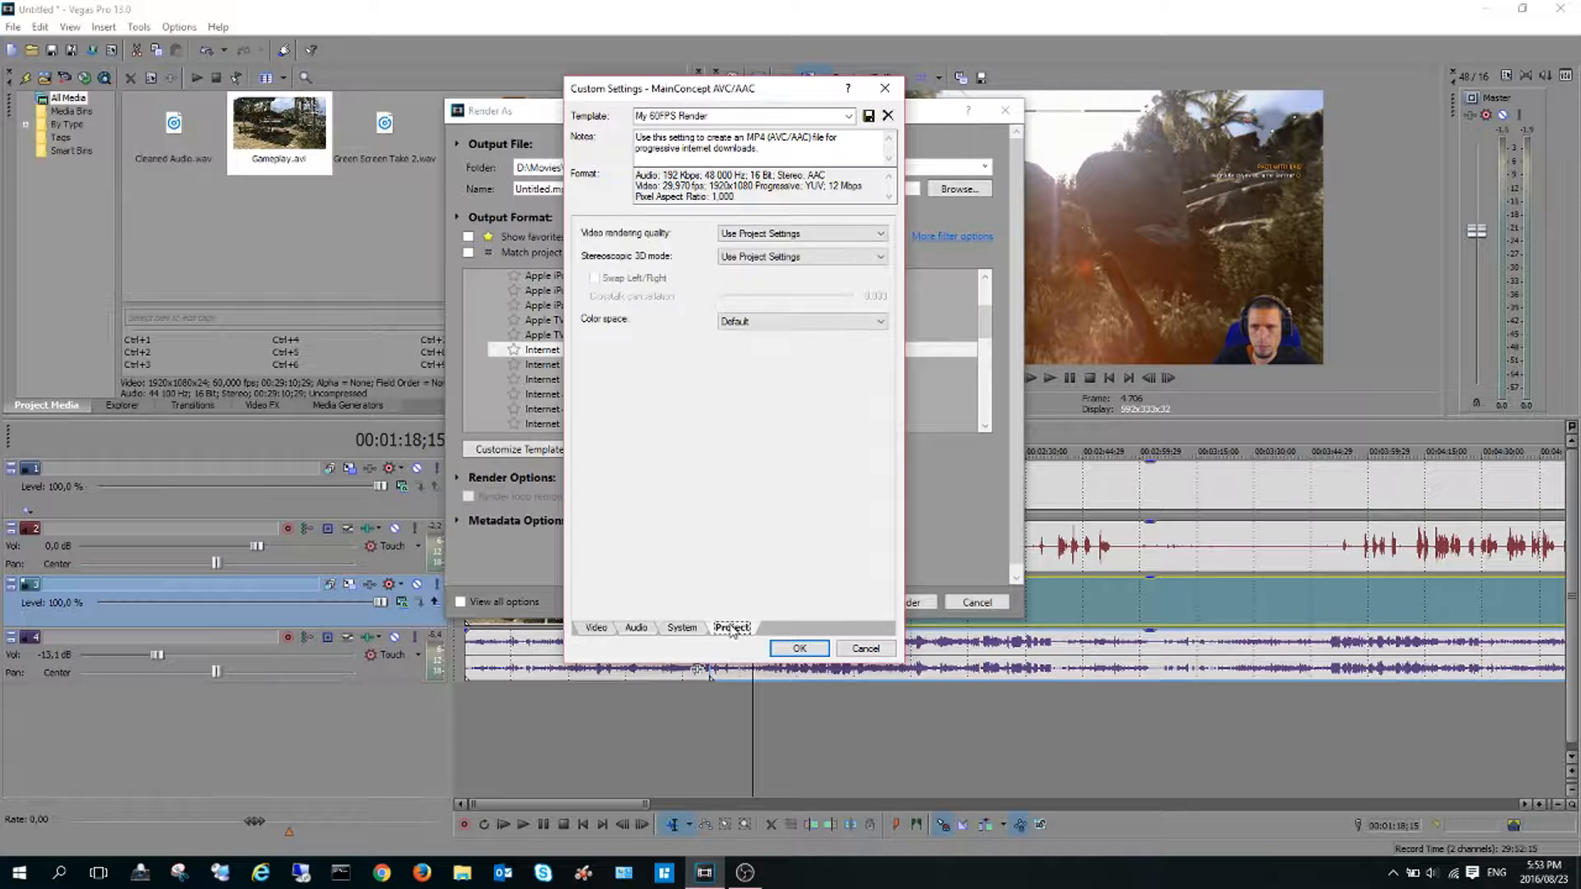
click(748, 234)
click(777, 294)
- Save the My 60FPS Render template over the existing one and start rendering Untitled.mp4 with it
click(868, 116)
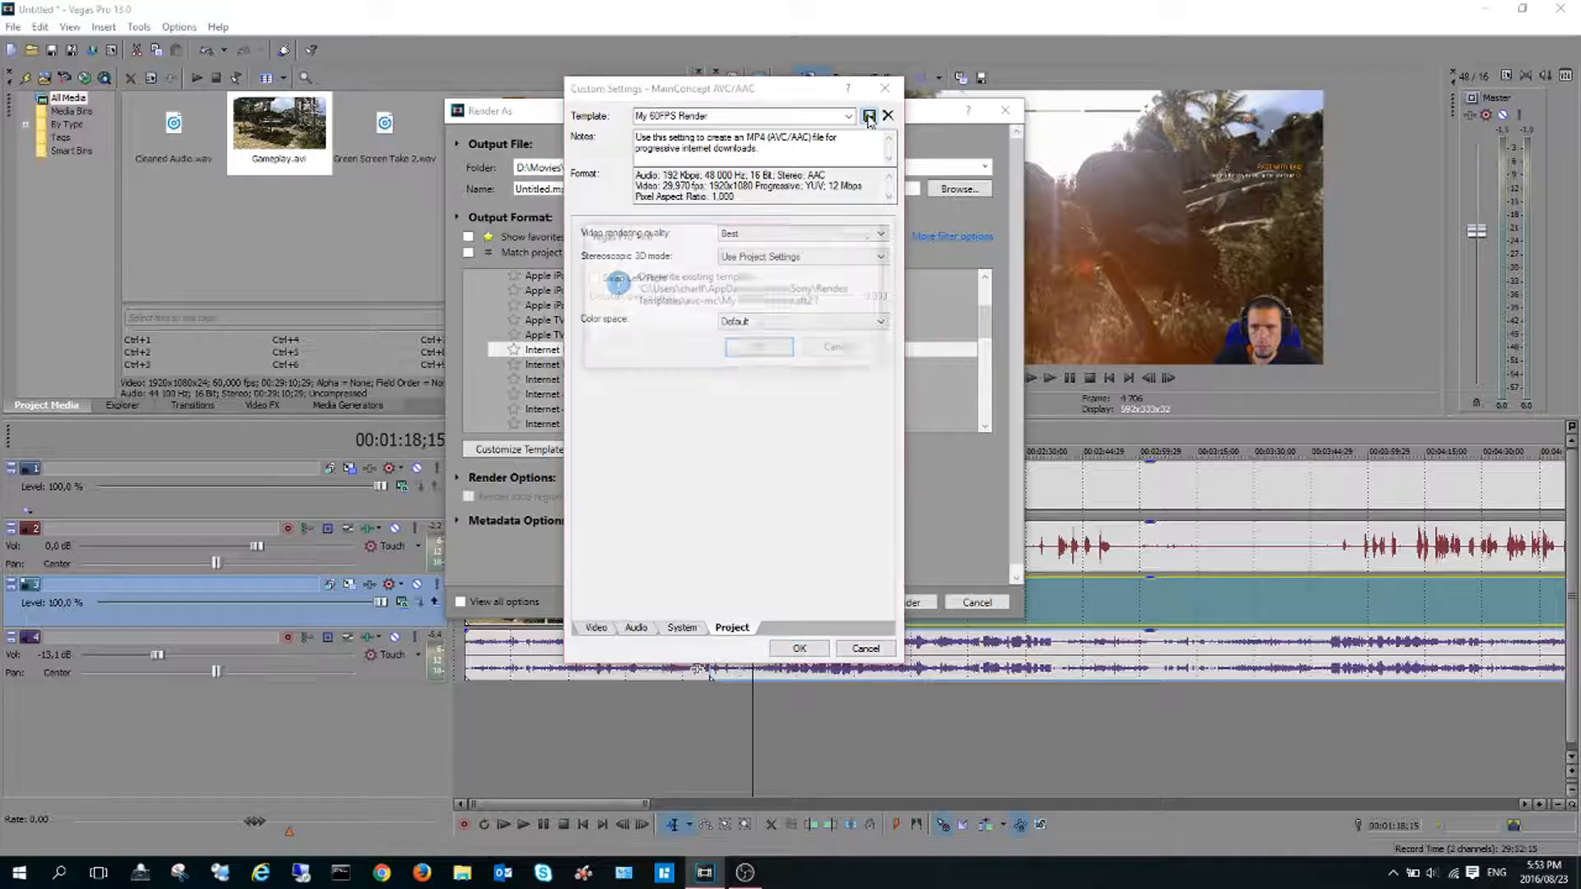
click(760, 349)
click(801, 649)
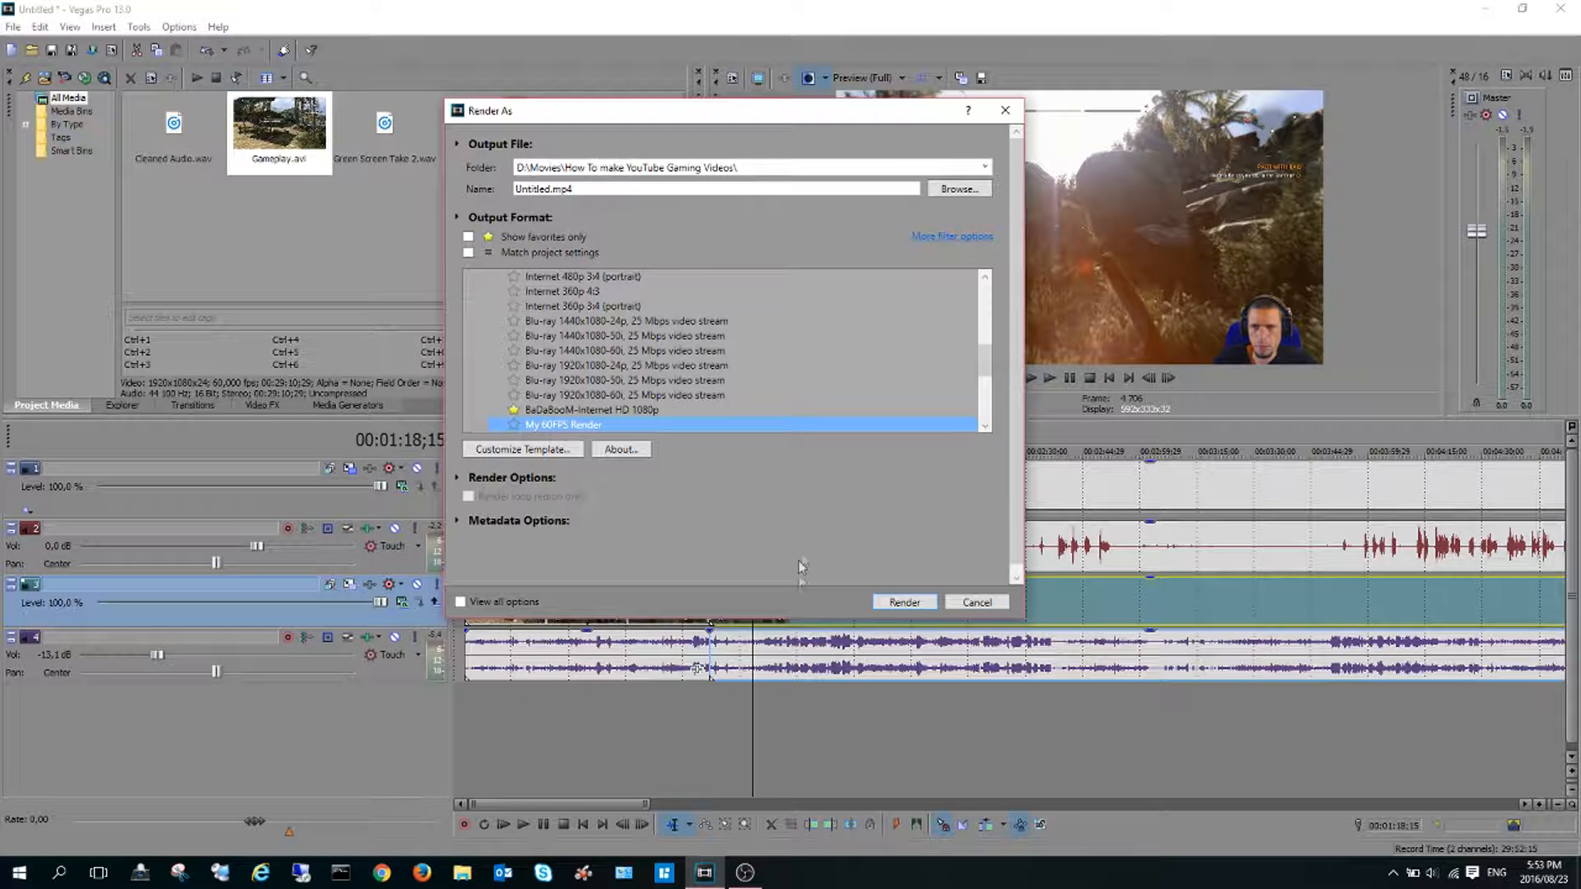
click(895, 604)
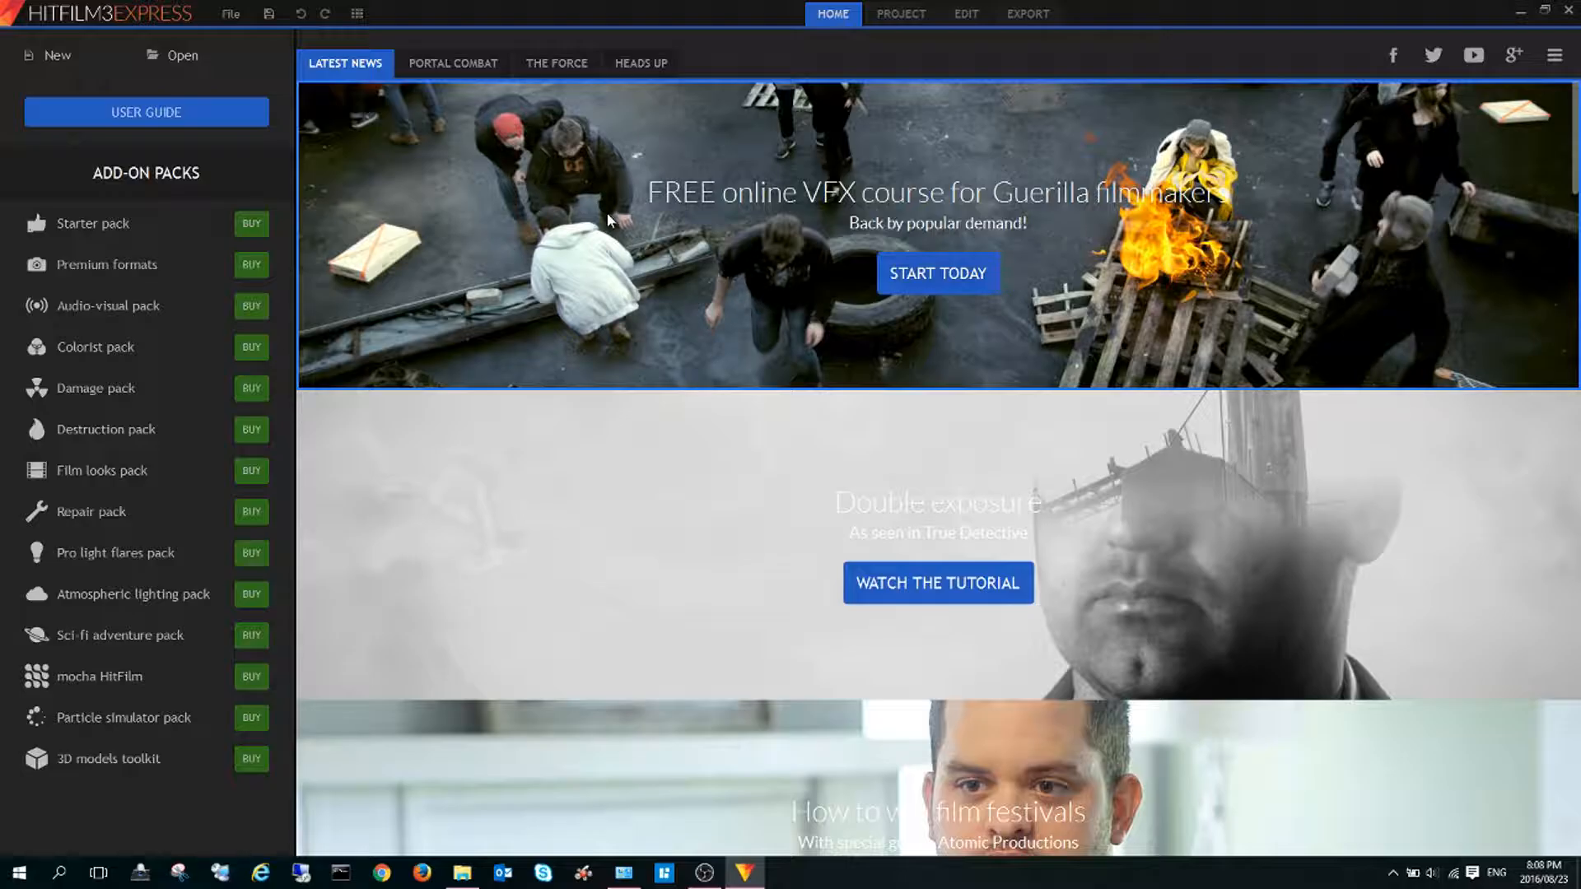
- Switch to HitFilm 3 Express and create a new editing project with the Custom template at 1920 x 1080 and 60 fps
click(53, 55)
click(962, 268)
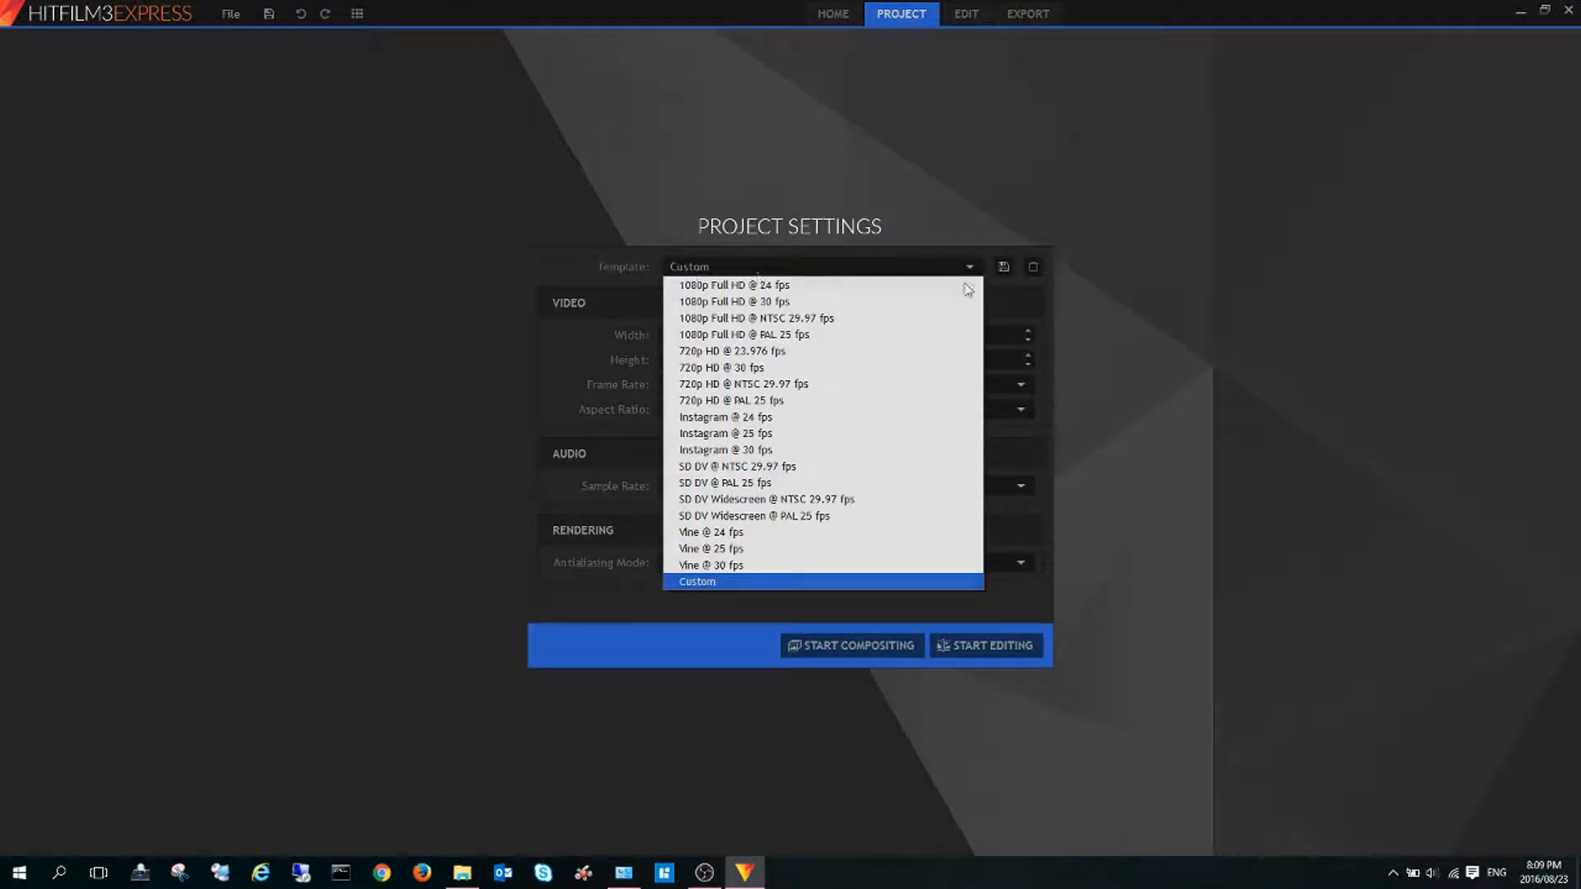
click(828, 581)
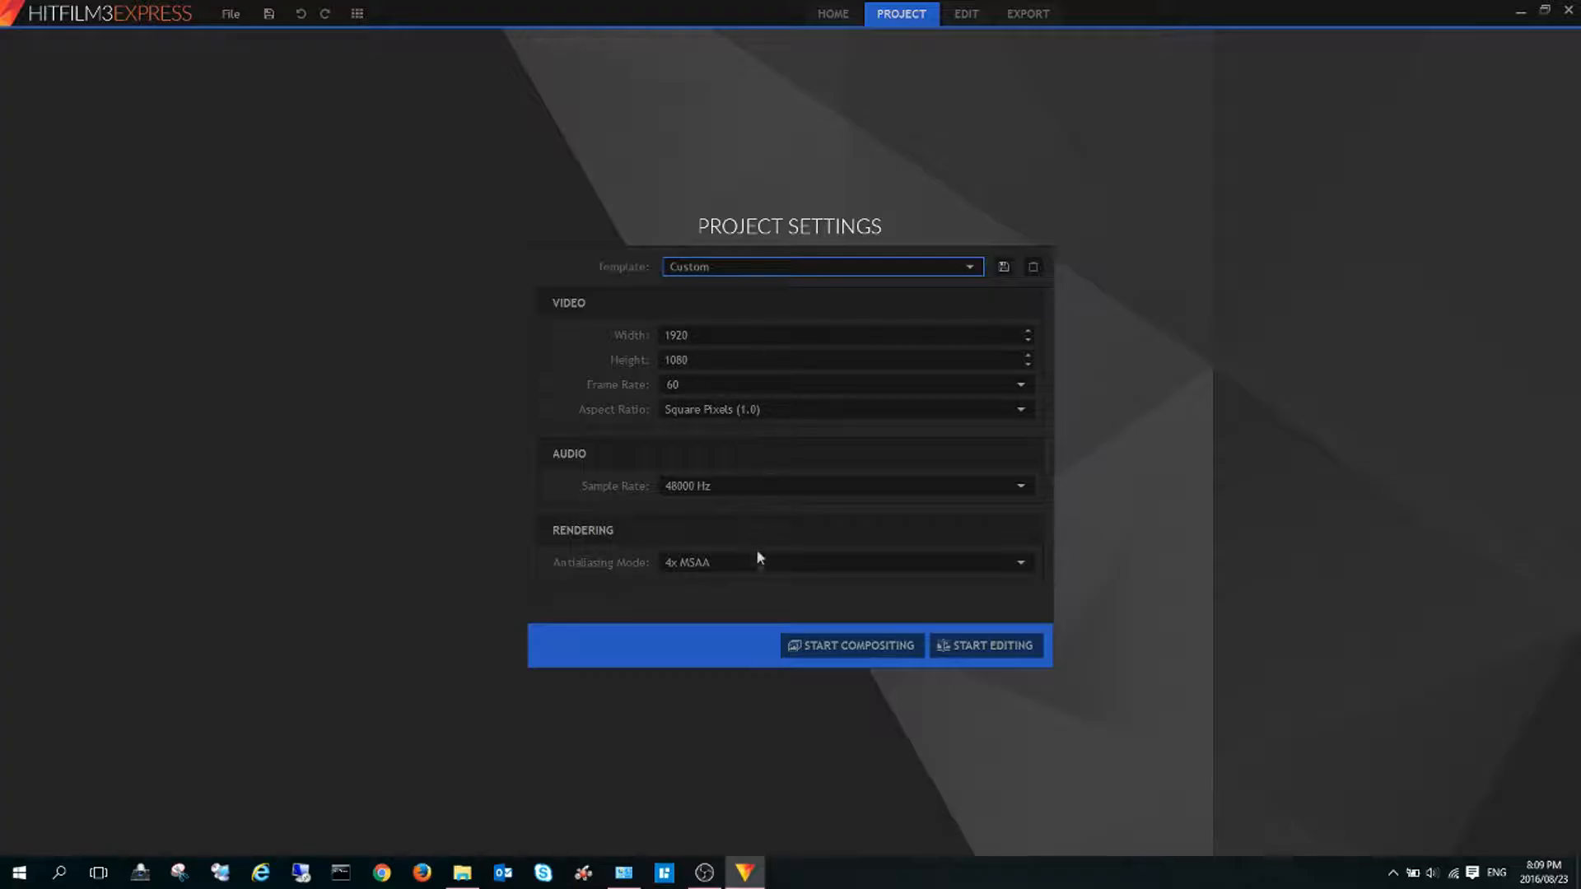
click(978, 647)
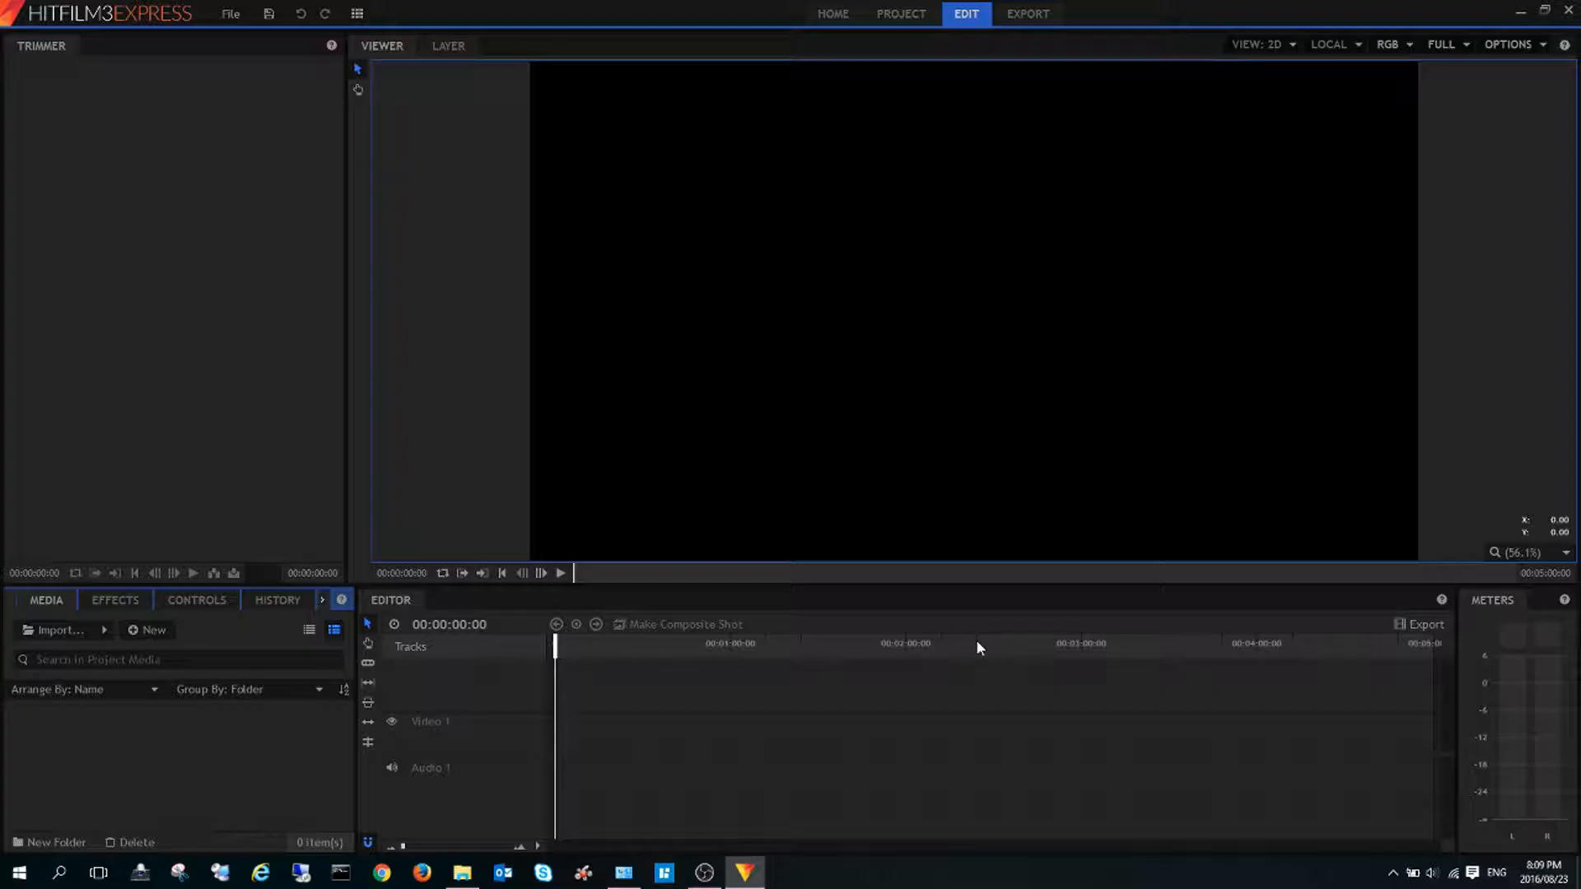
- Import Green Screen.mp4 from the Hitfilm folder and place it at the start of the Video 1 track
click(60, 632)
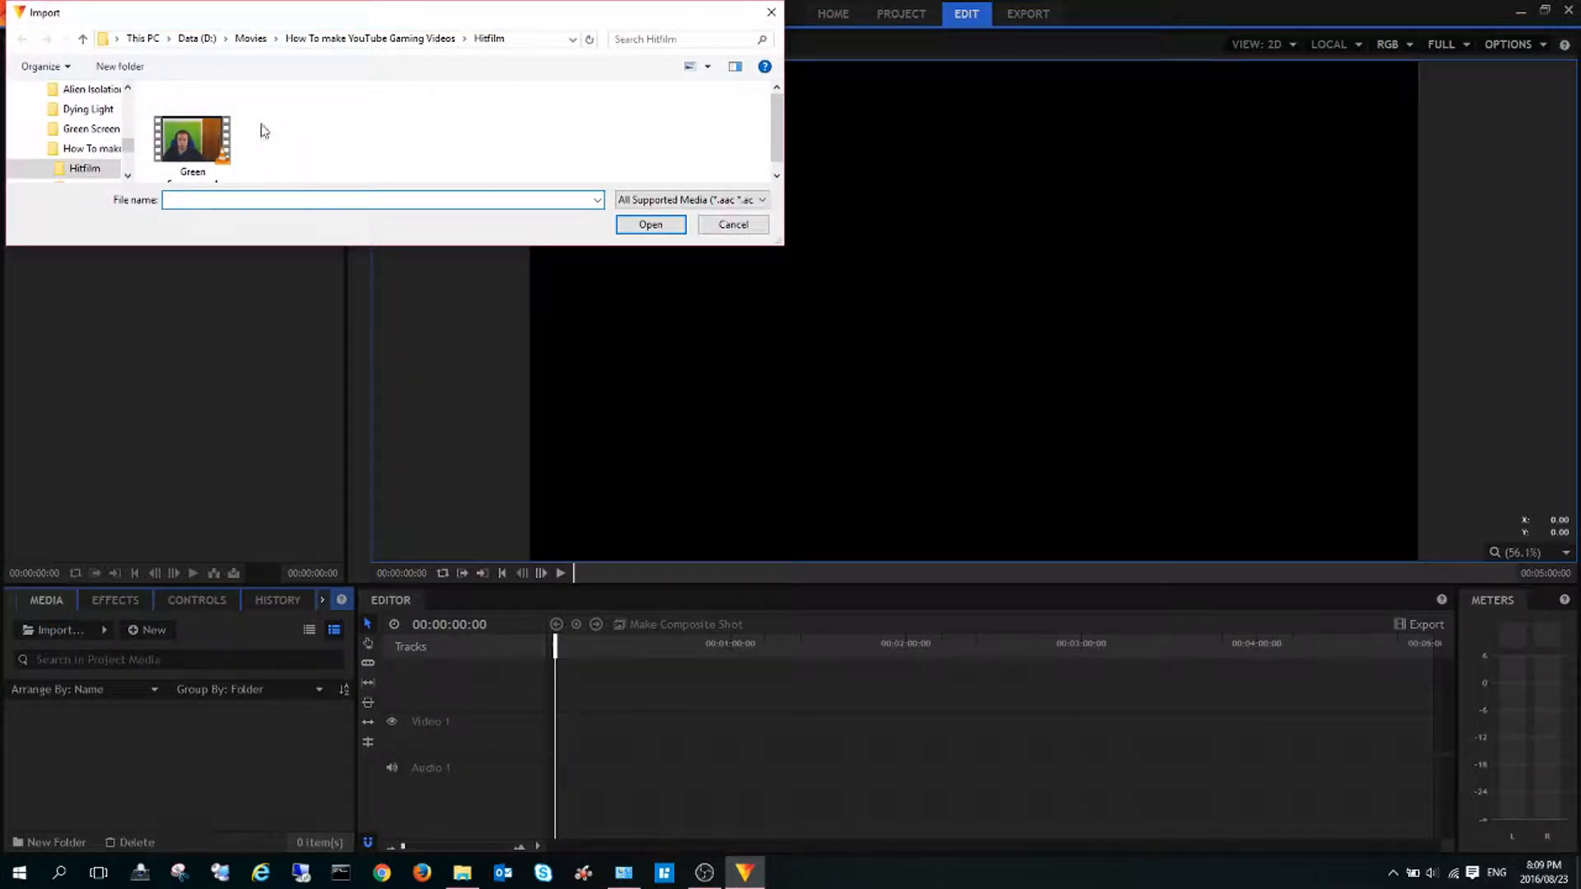
click(192, 138)
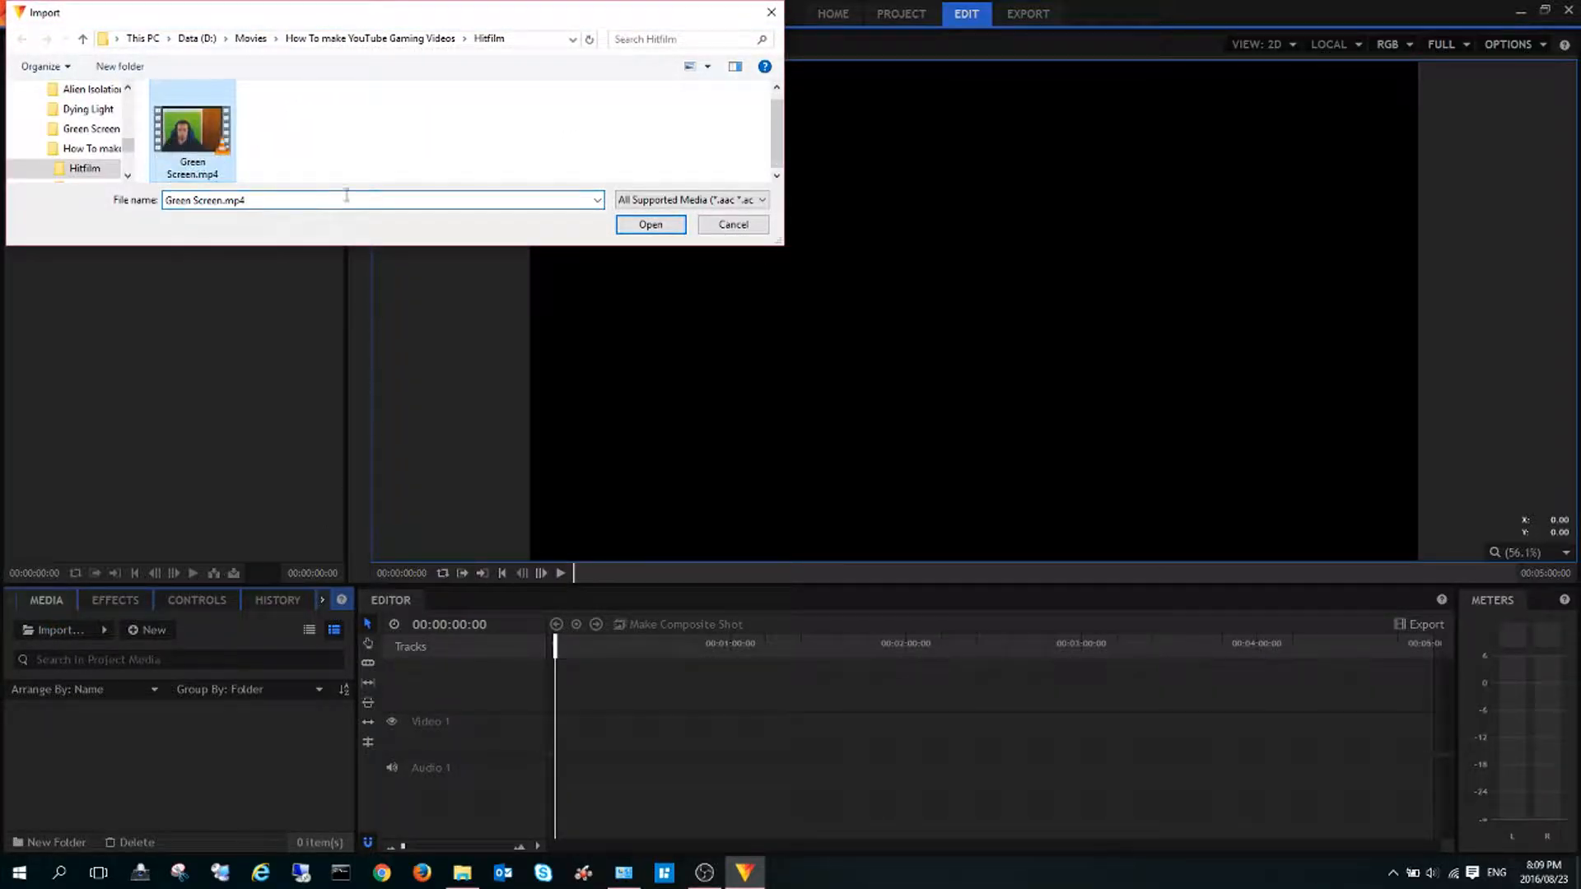
click(651, 224)
drag(66, 726, 573, 719)
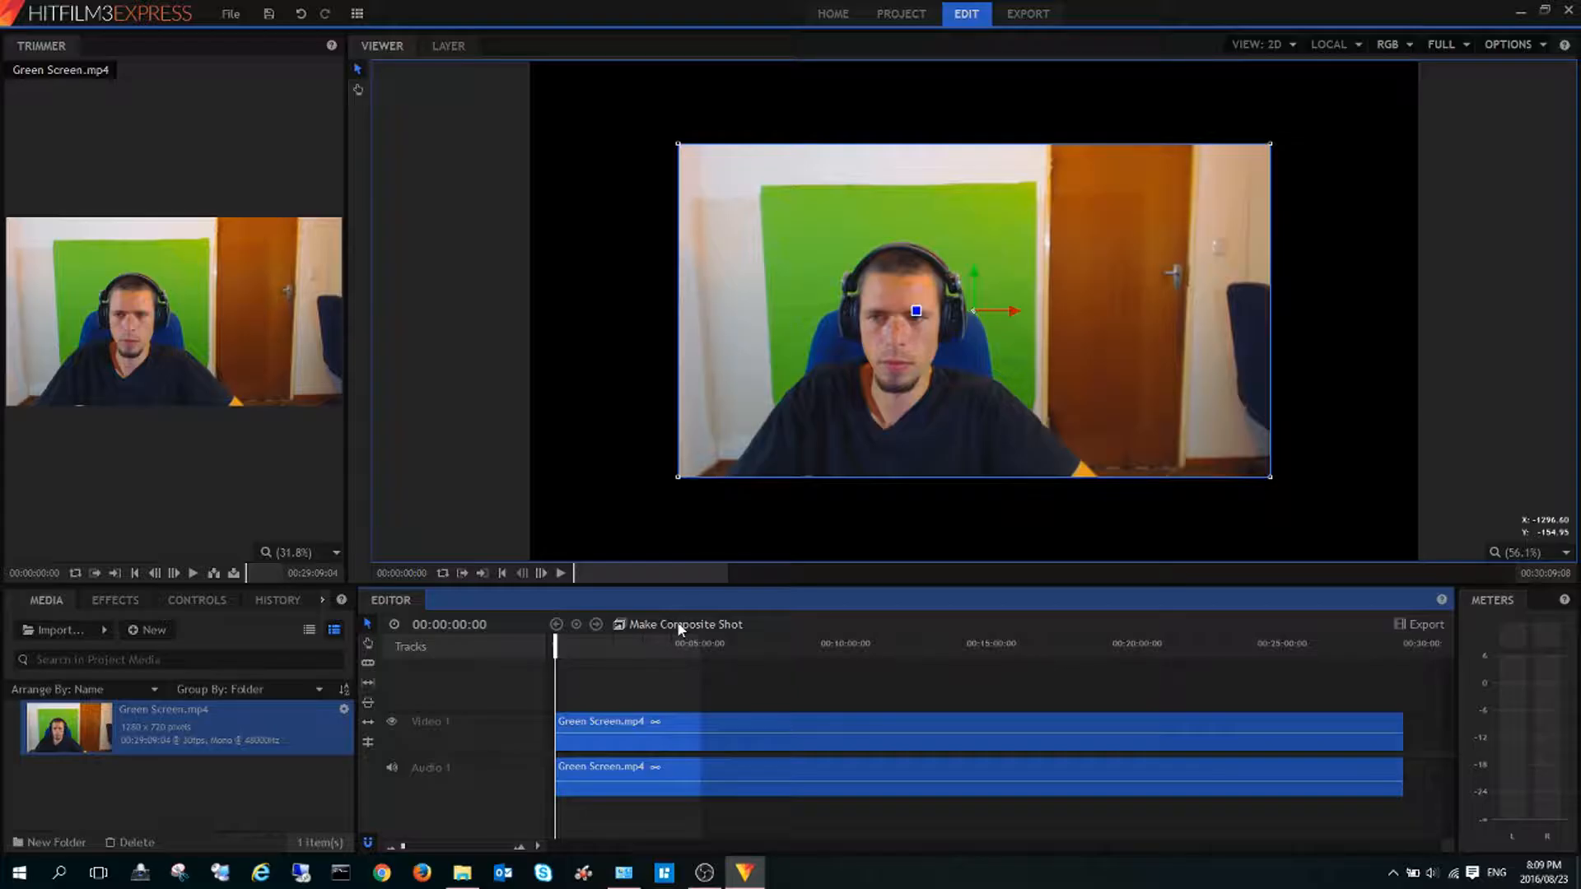
- Make a composite shot from the Green Screen.mp4 clip and draw a rectangular mask around the person within the green backdrop
click(679, 624)
click(882, 473)
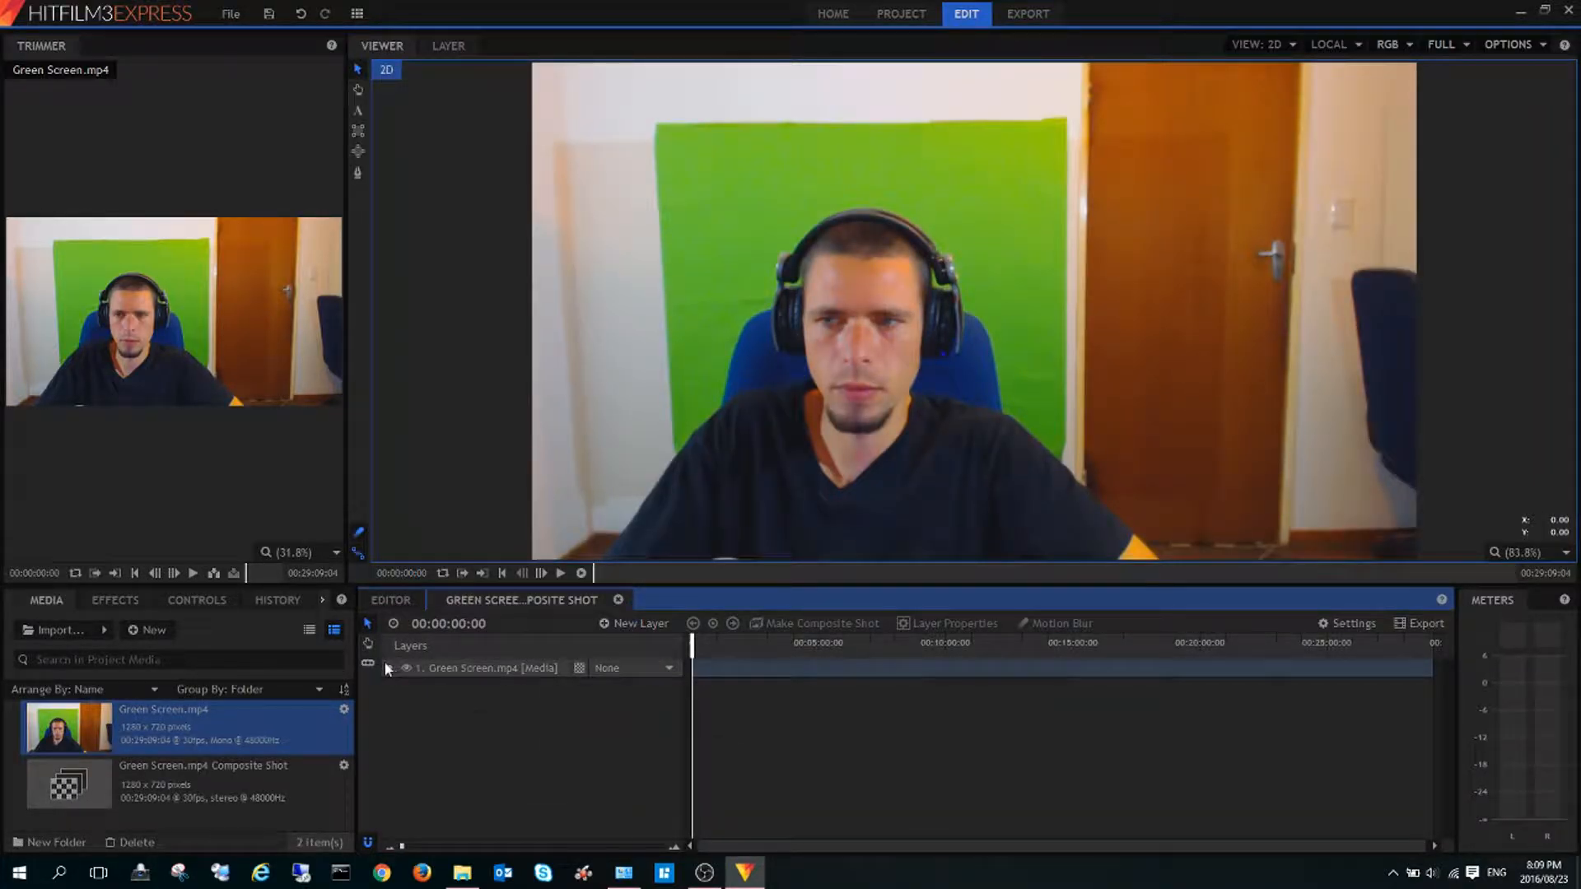
click(358, 132)
drag(666, 134, 702, 202)
drag(783, 309, 1068, 461)
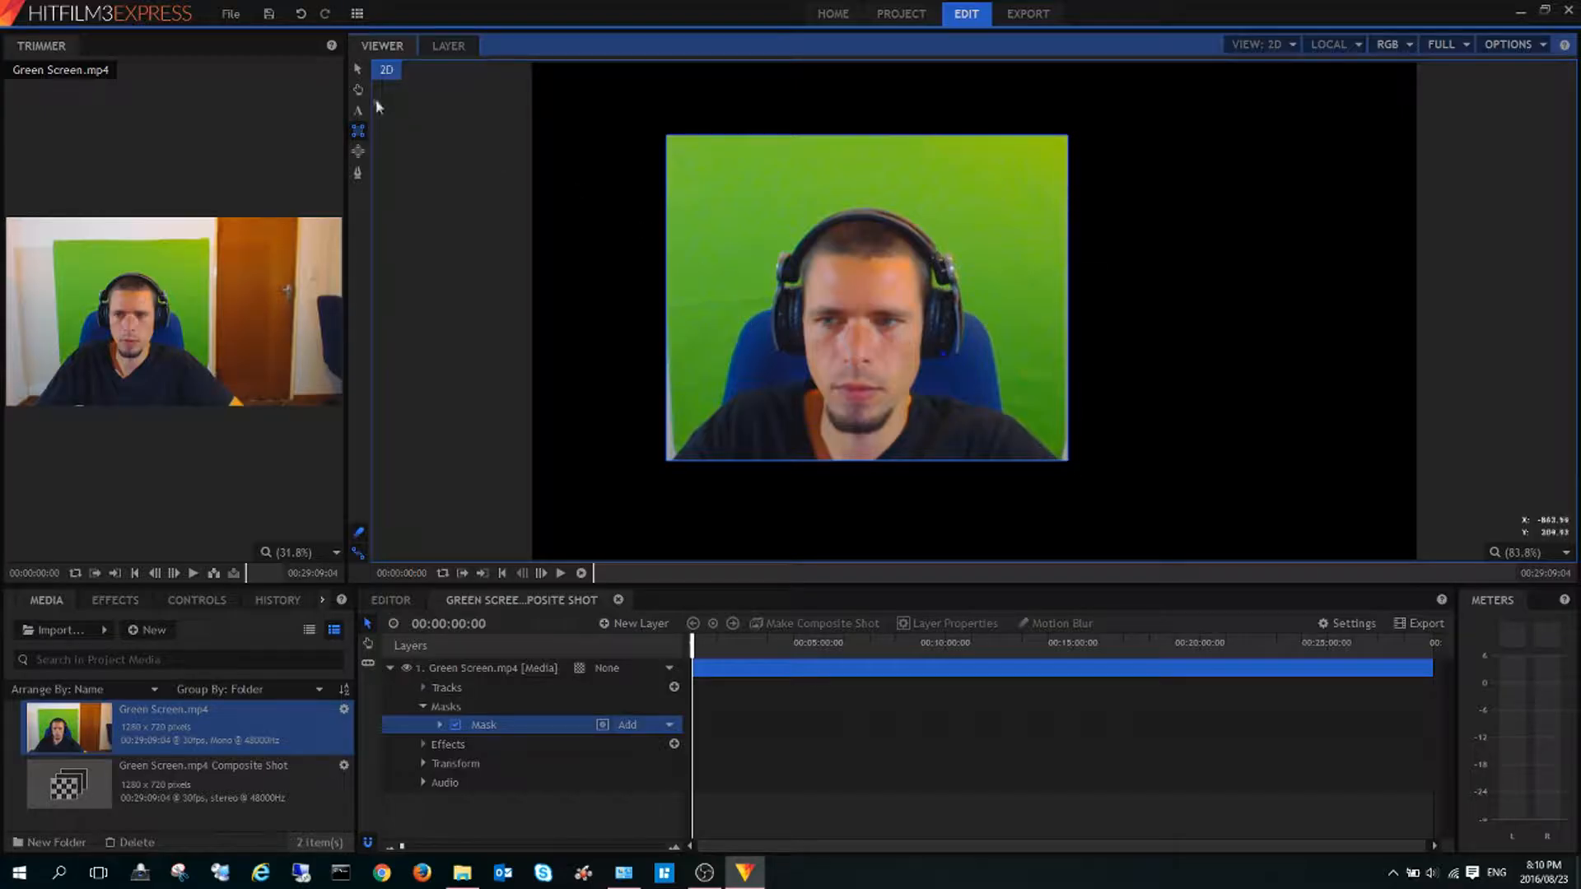
- Narrow the mask slightly so its sides stay inside the green backdrop and shift it a little downward
click(357, 69)
drag(669, 298, 677, 301)
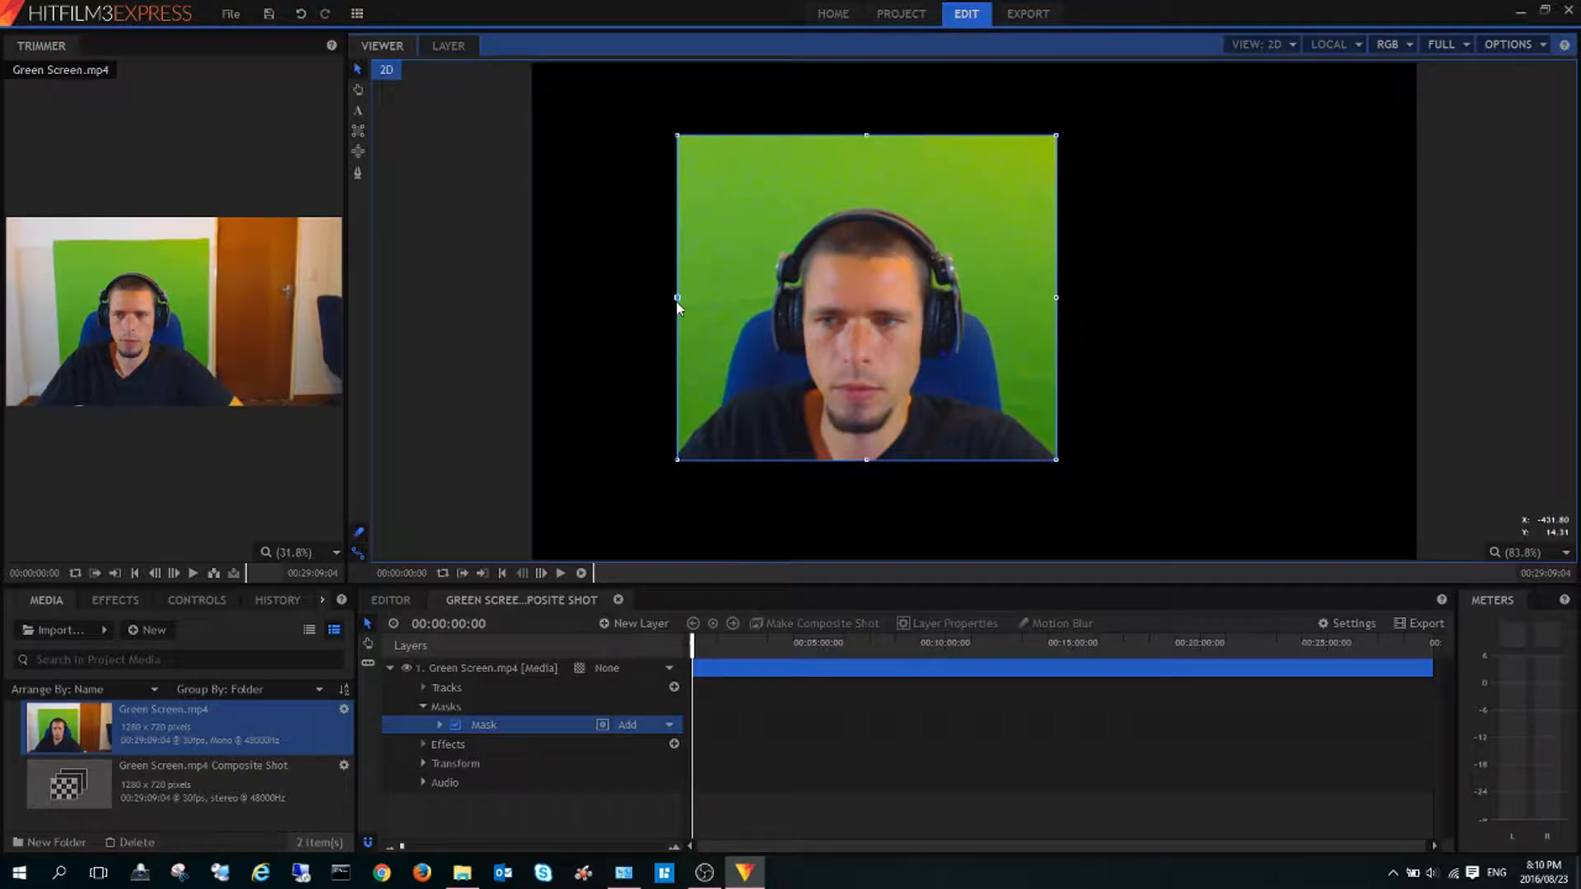
drag(813, 331, 815, 342)
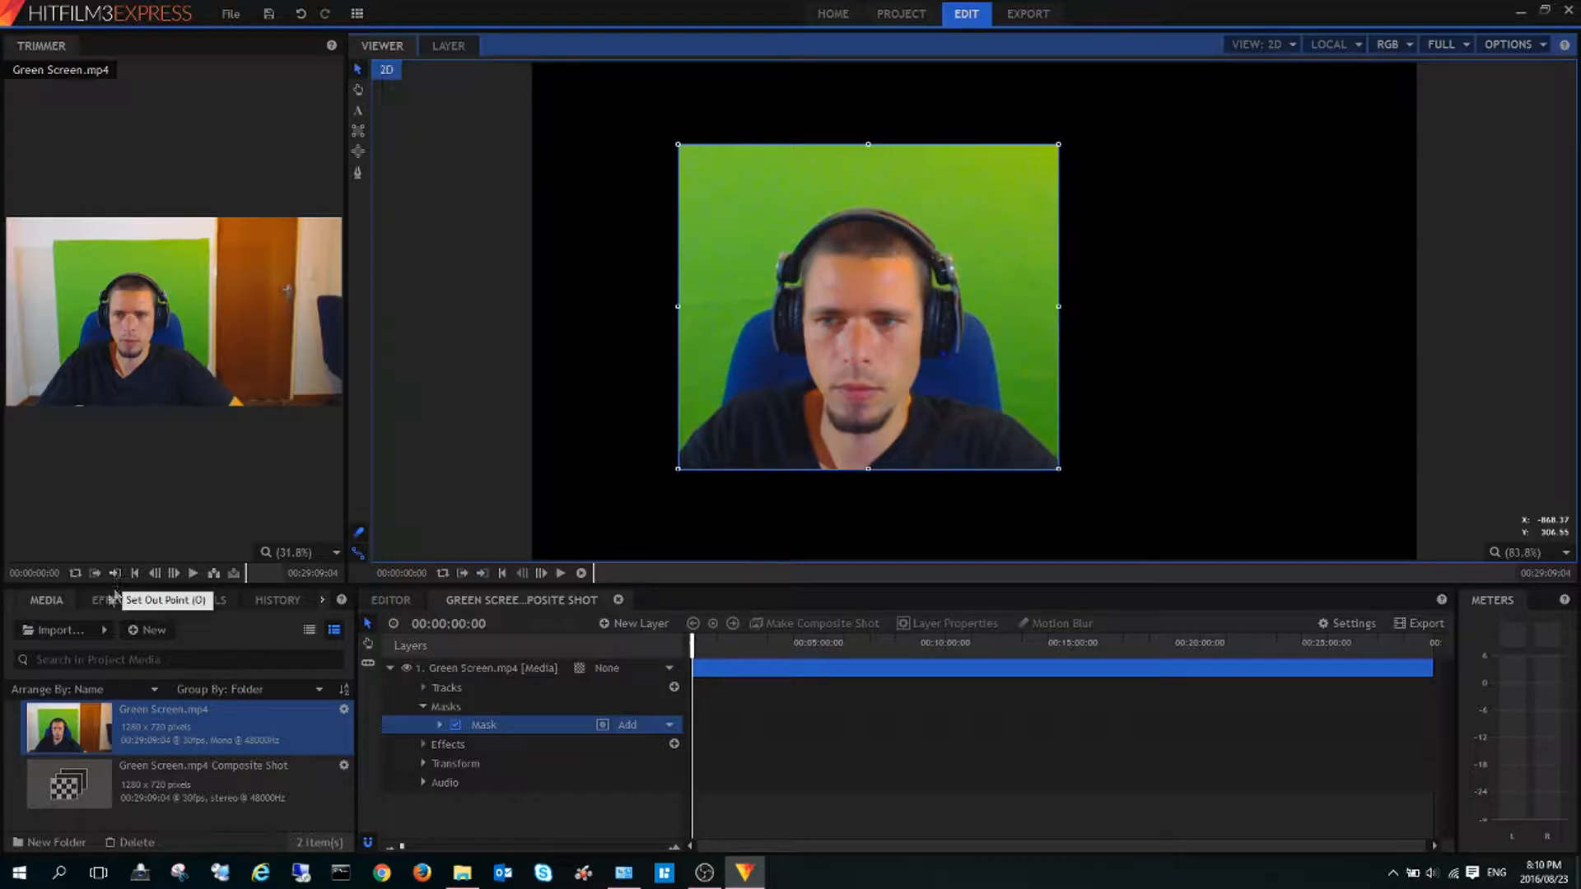
- Apply the Color Difference Key effect from the Keying category to the Green Screen.mp4 layer
click(107, 601)
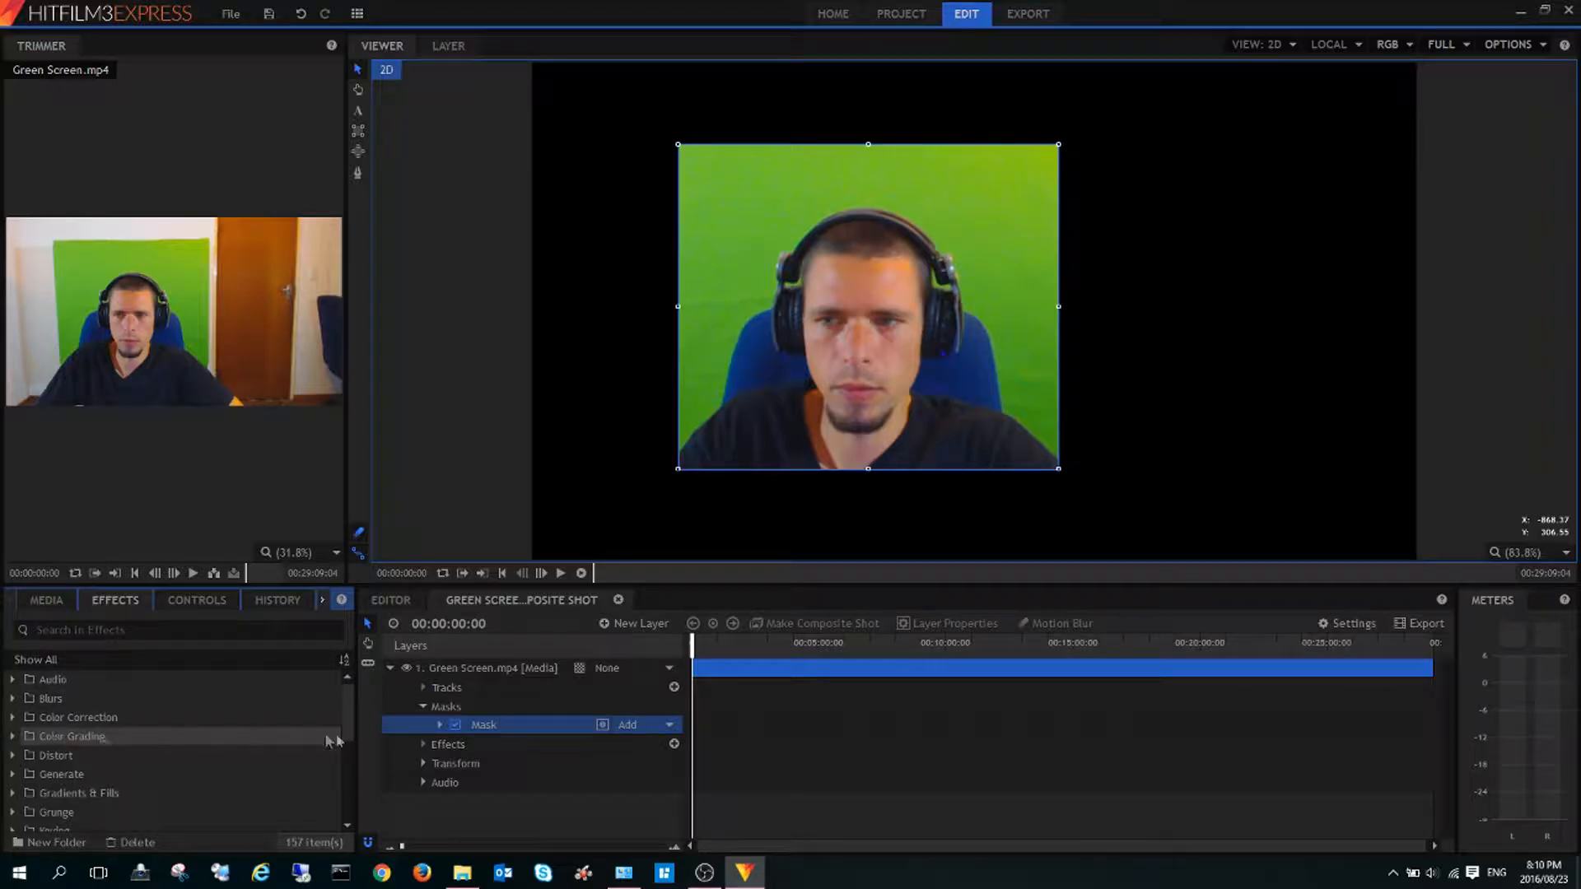
scroll(270, 750, down, 1)
click(13, 770)
click(119, 826)
drag(162, 820, 506, 720)
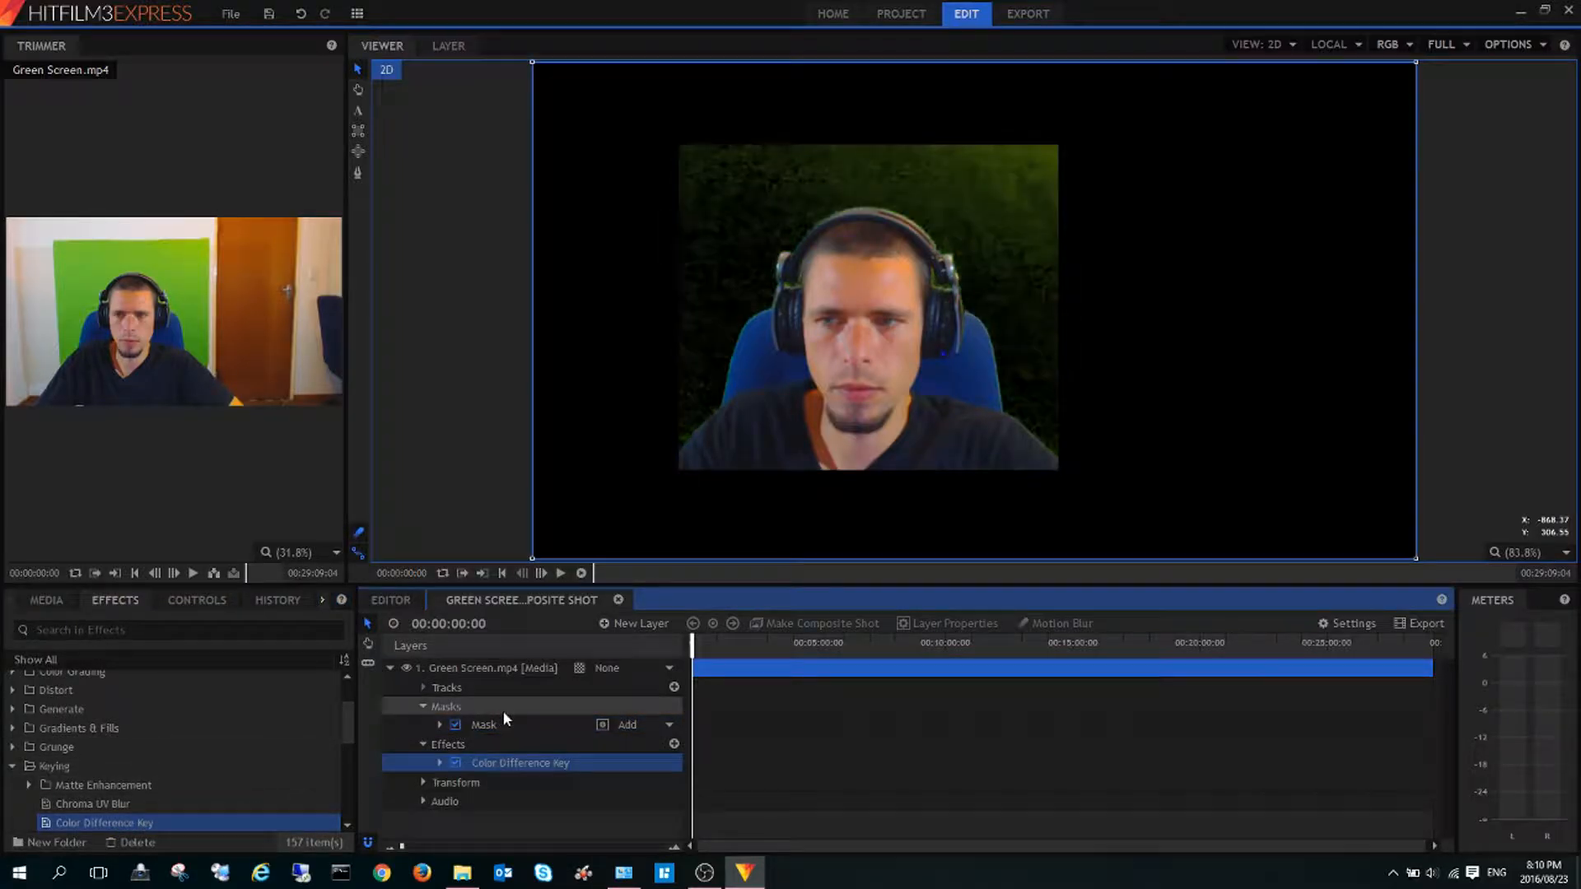
- Set the Color Difference Key's Min to 0.82 and Max to 0.95, and check the result in the matte view
click(440, 762)
scroll(644, 765, down, 2)
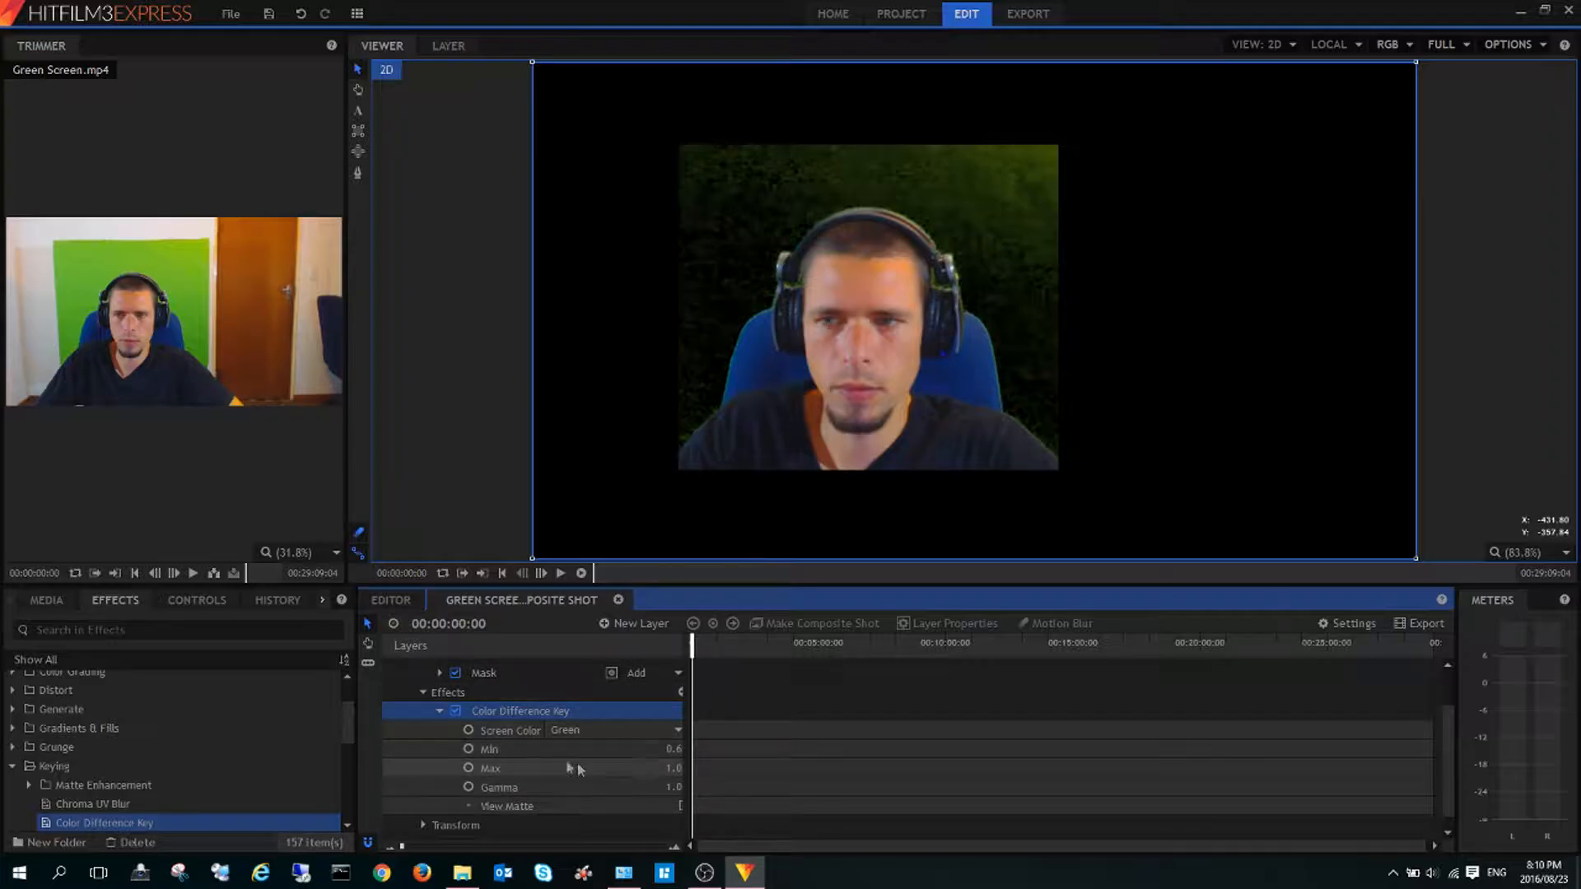
drag(673, 749, 686, 750)
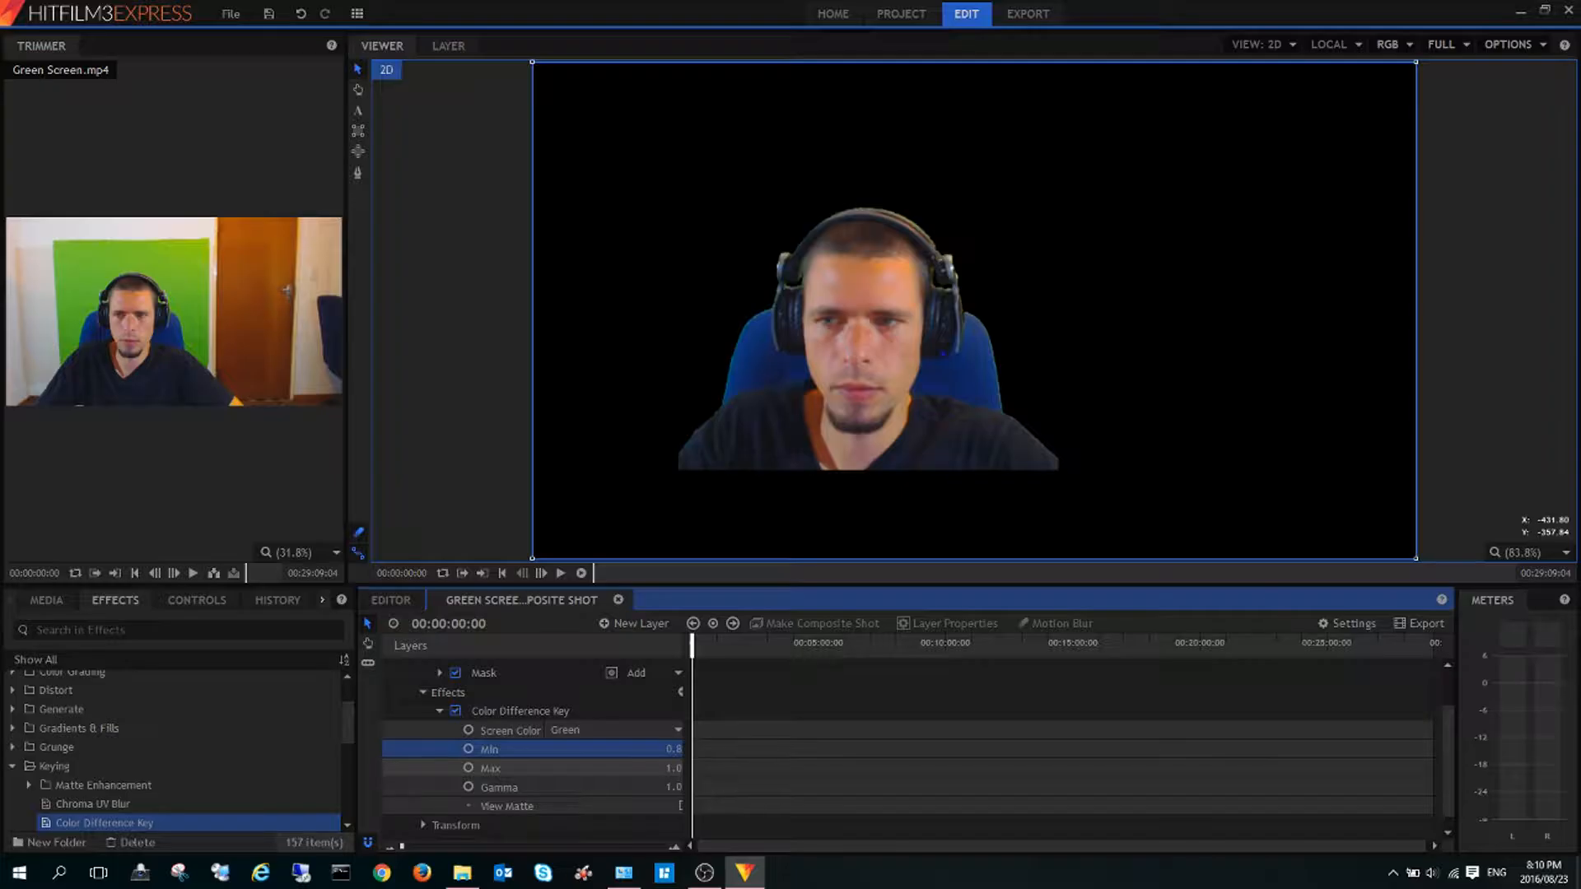
drag(674, 768, 651, 768)
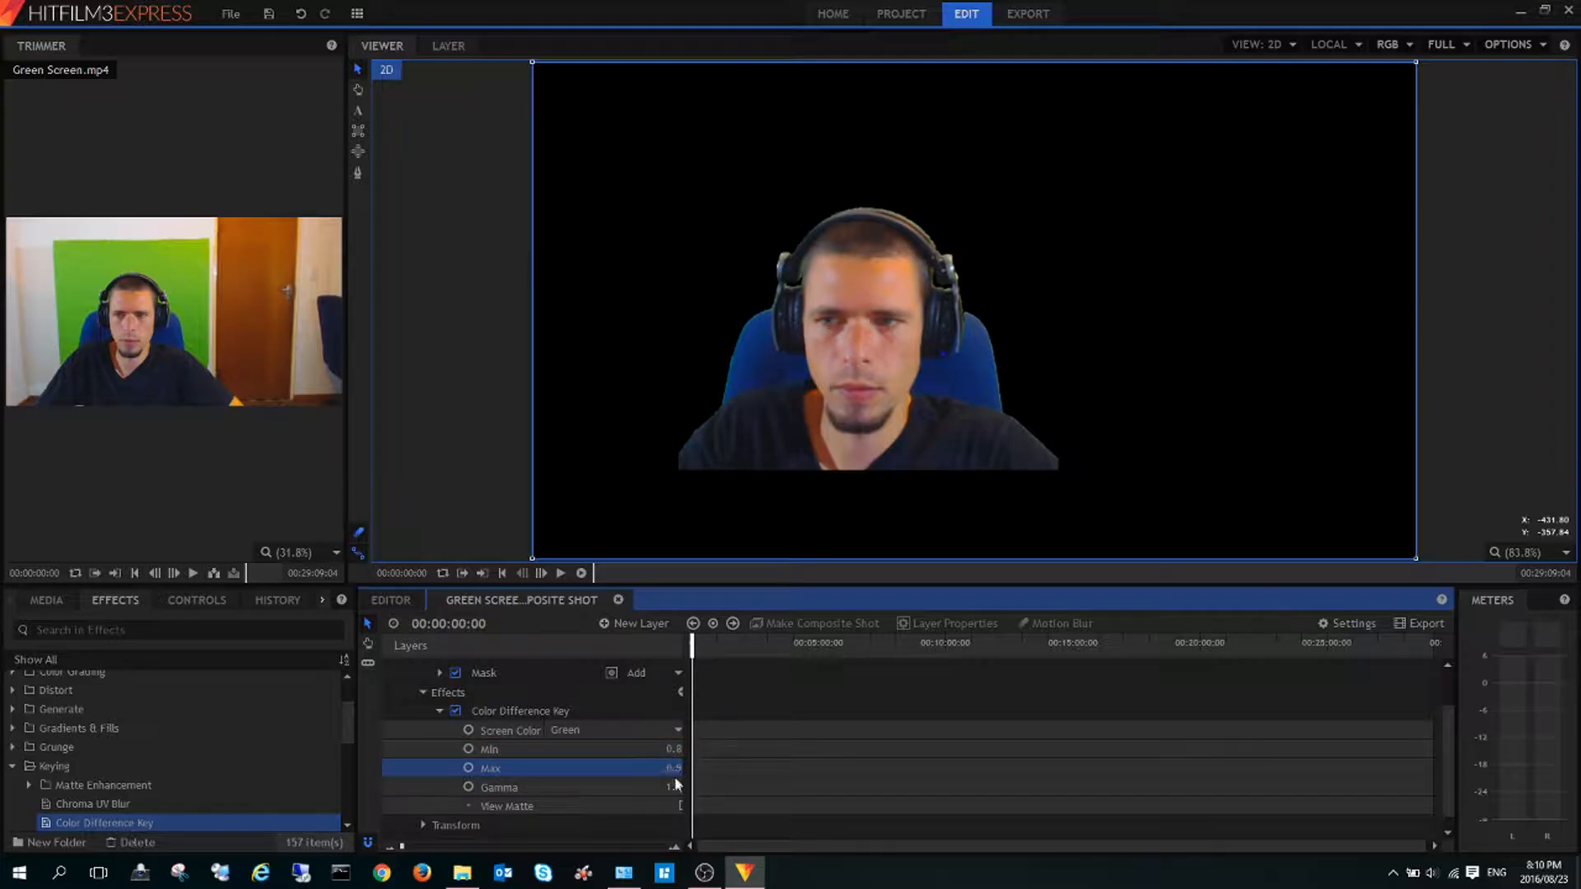
drag(674, 769, 732, 785)
drag(688, 805, 731, 806)
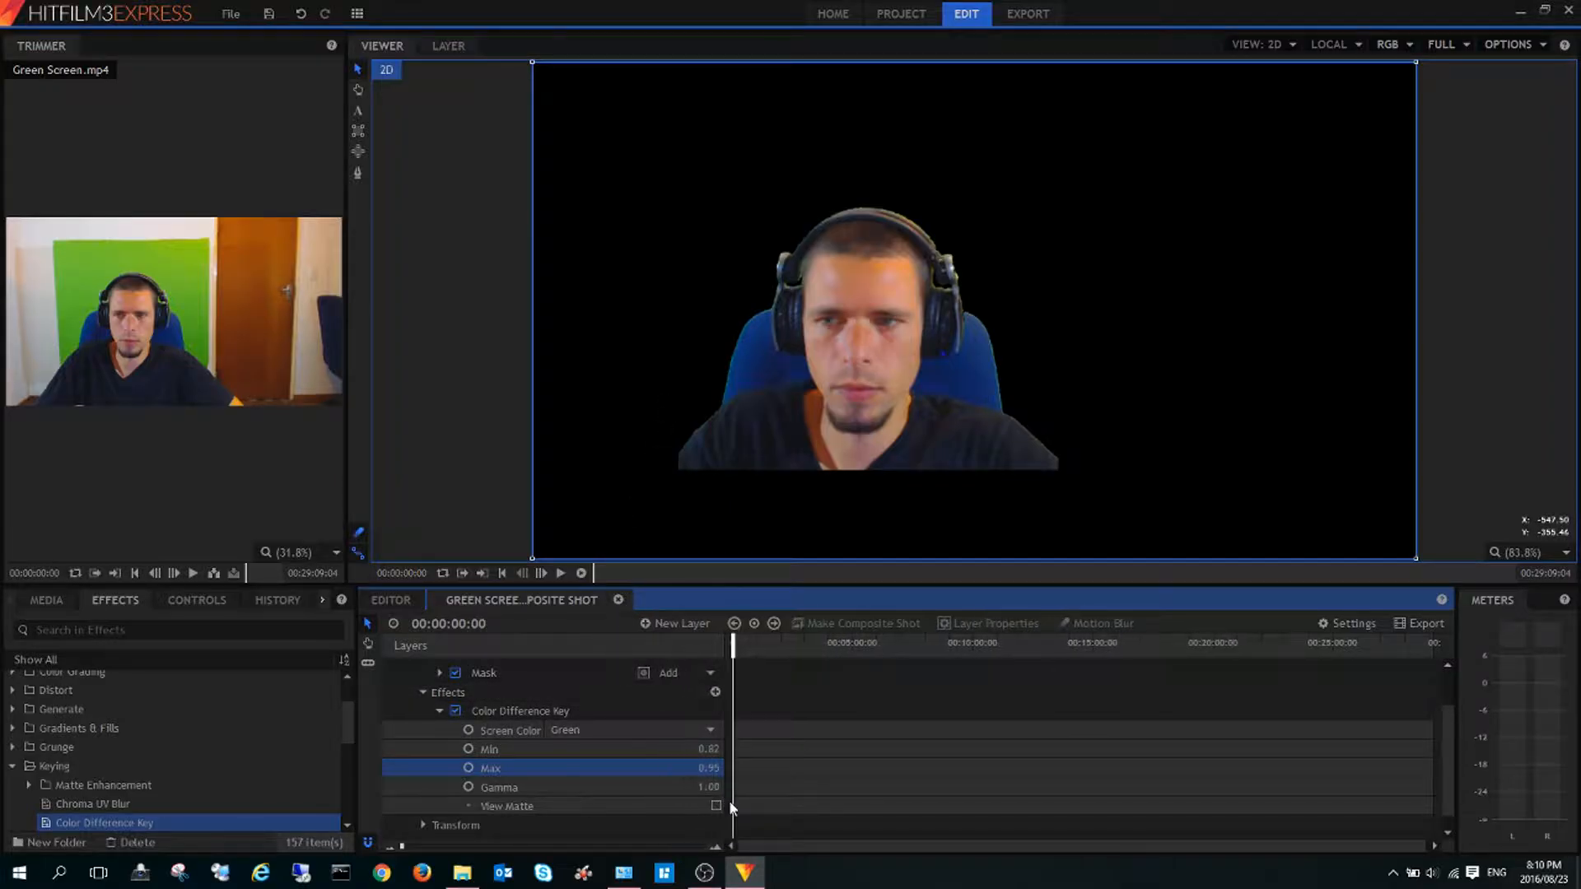
click(716, 806)
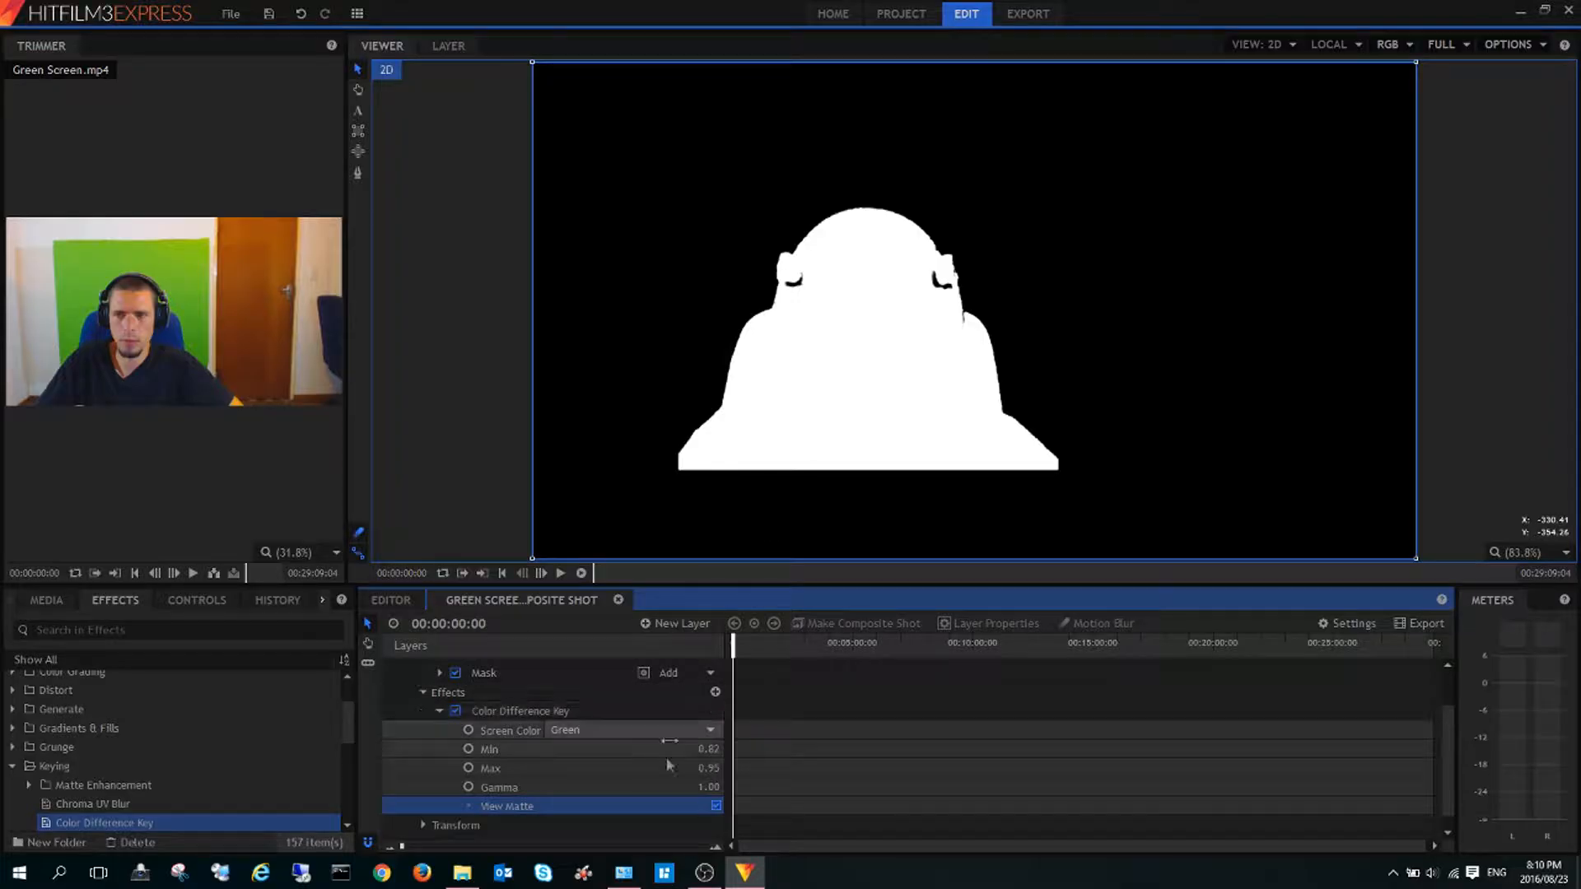
click(716, 806)
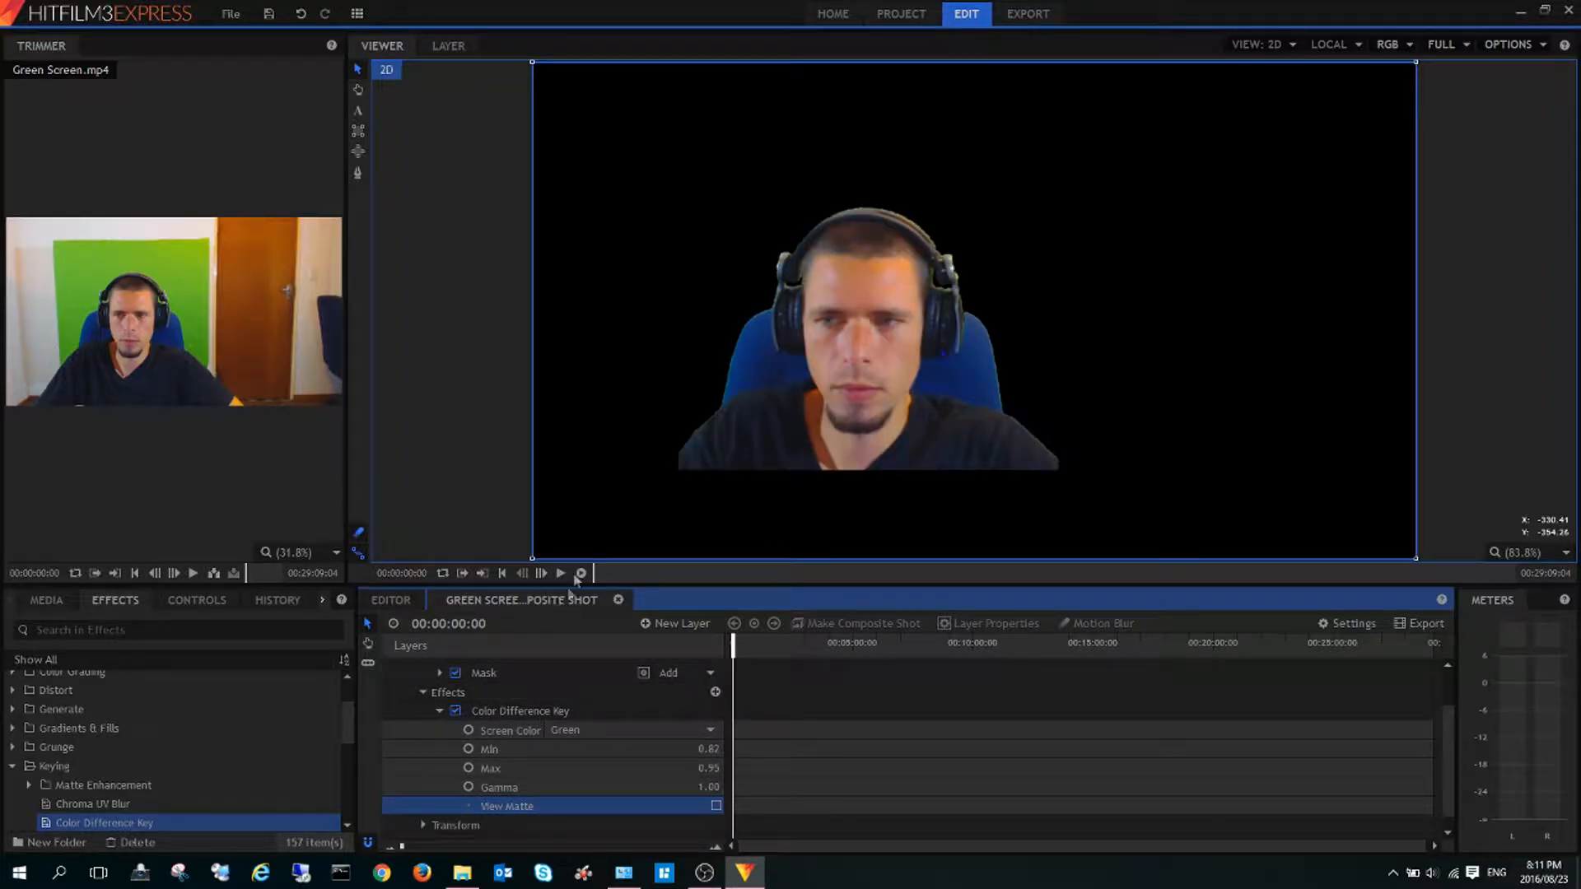
- On the main editor timeline, scale the webcam composite shot to about half size and move it to the frame's lower-right corner
click(388, 600)
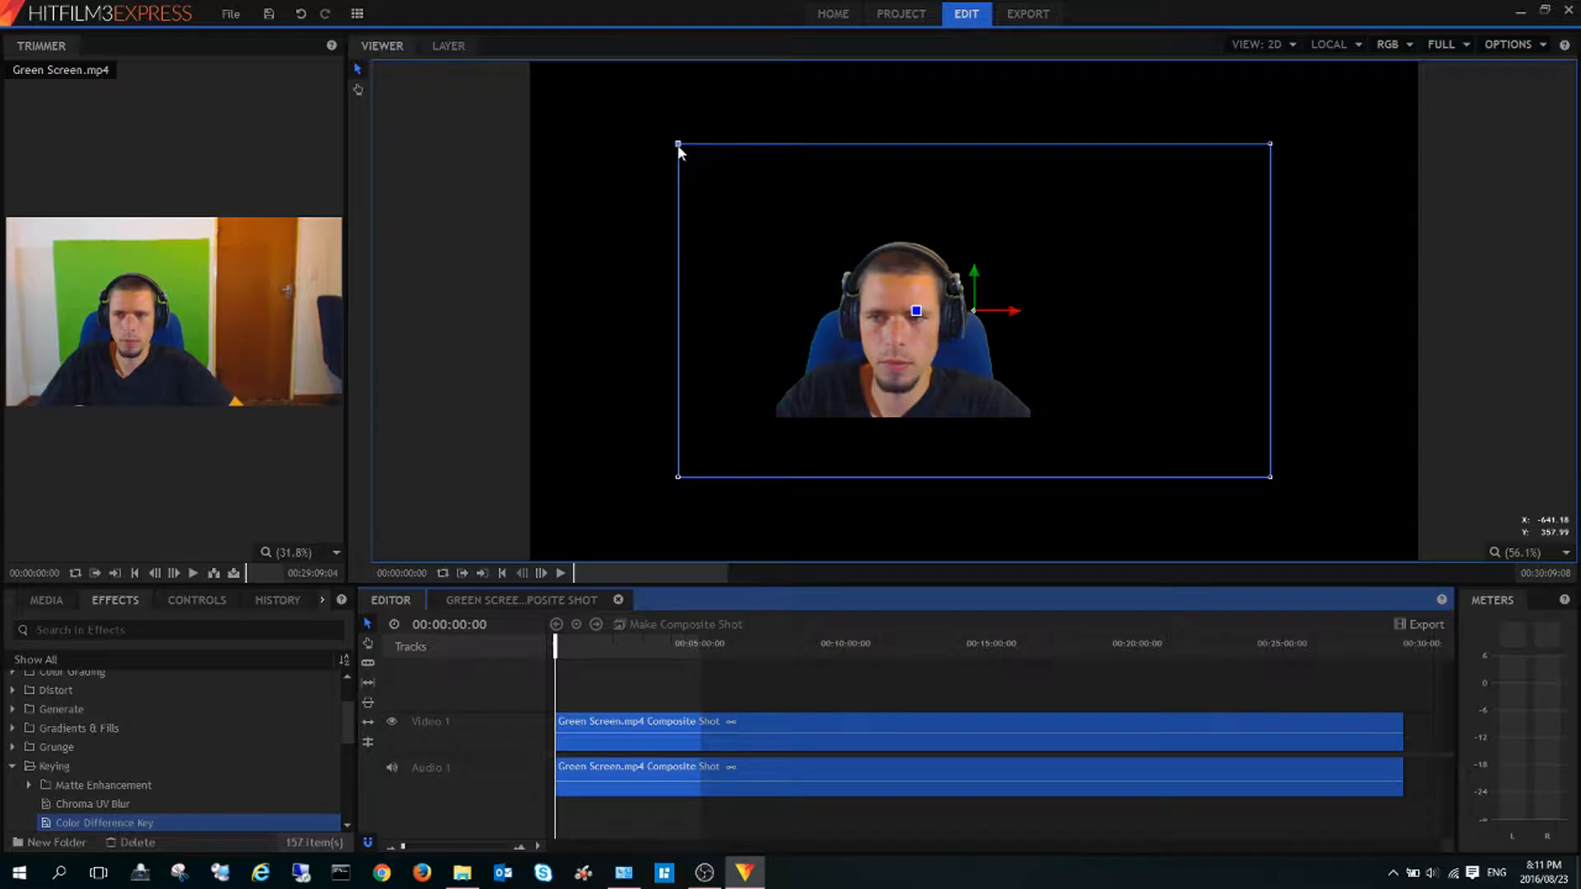
drag(677, 145, 815, 218)
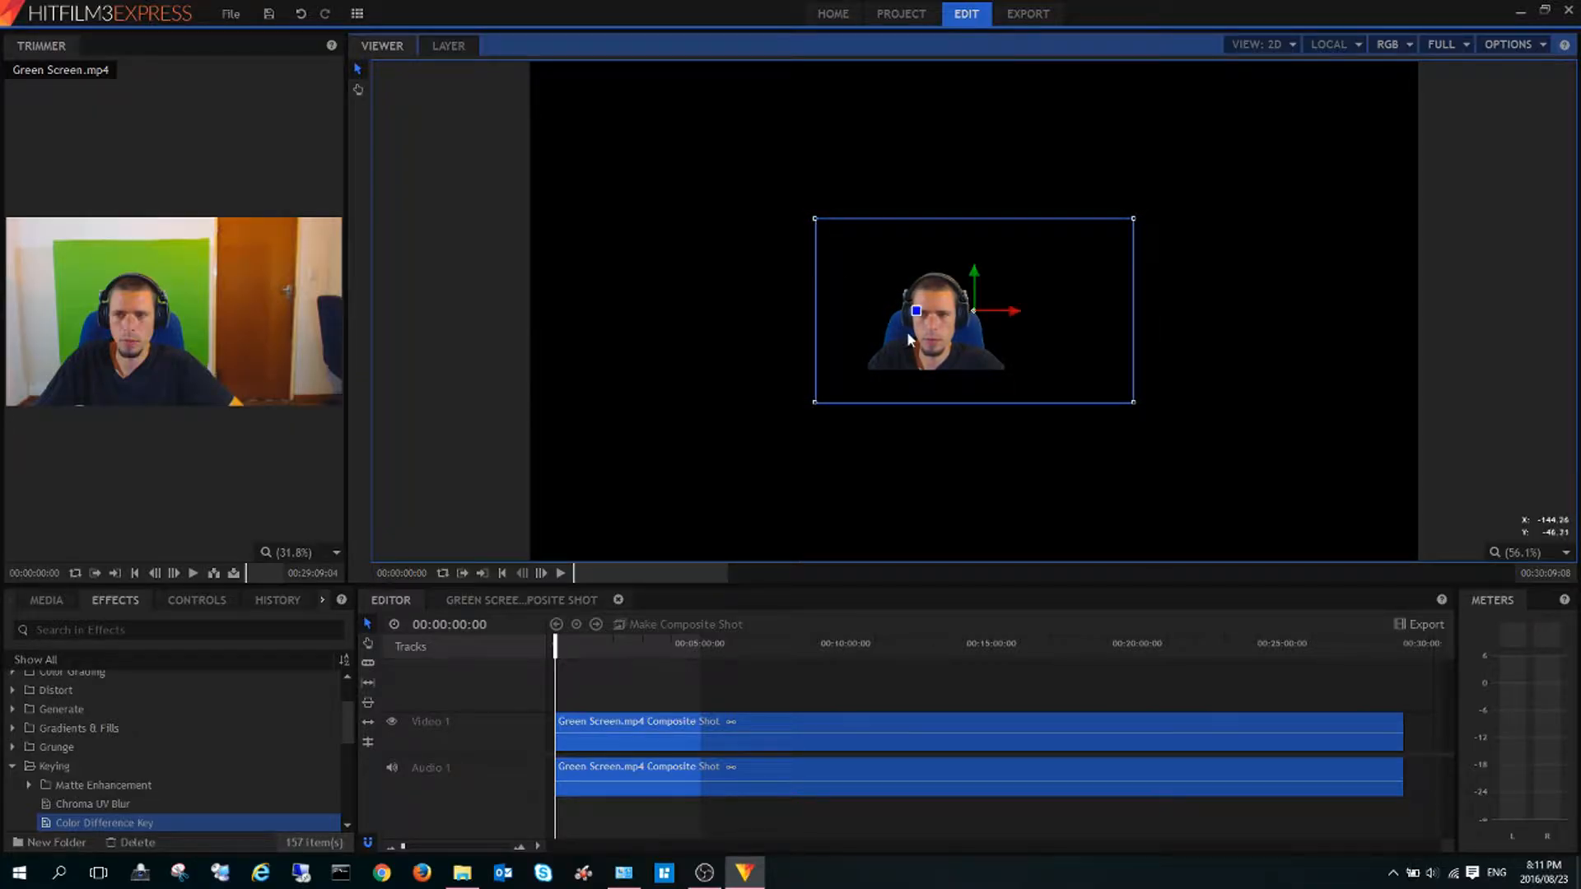
drag(947, 339, 1328, 531)
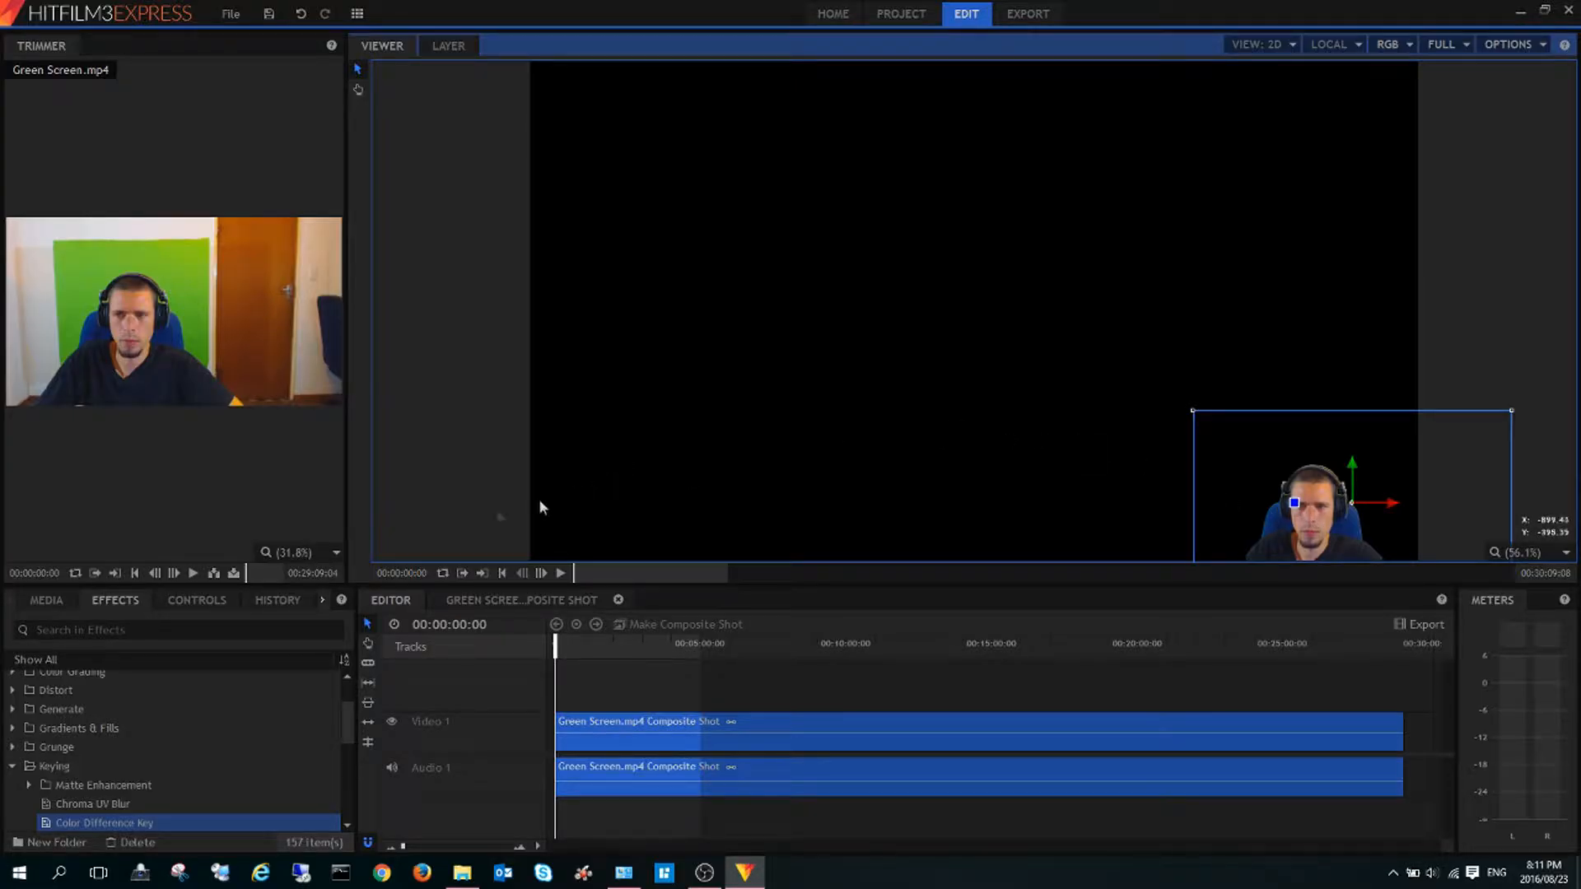
- Import Gameplay.avi from the Part2 folder and place it on the timeline beneath the webcam composite shot
click(48, 600)
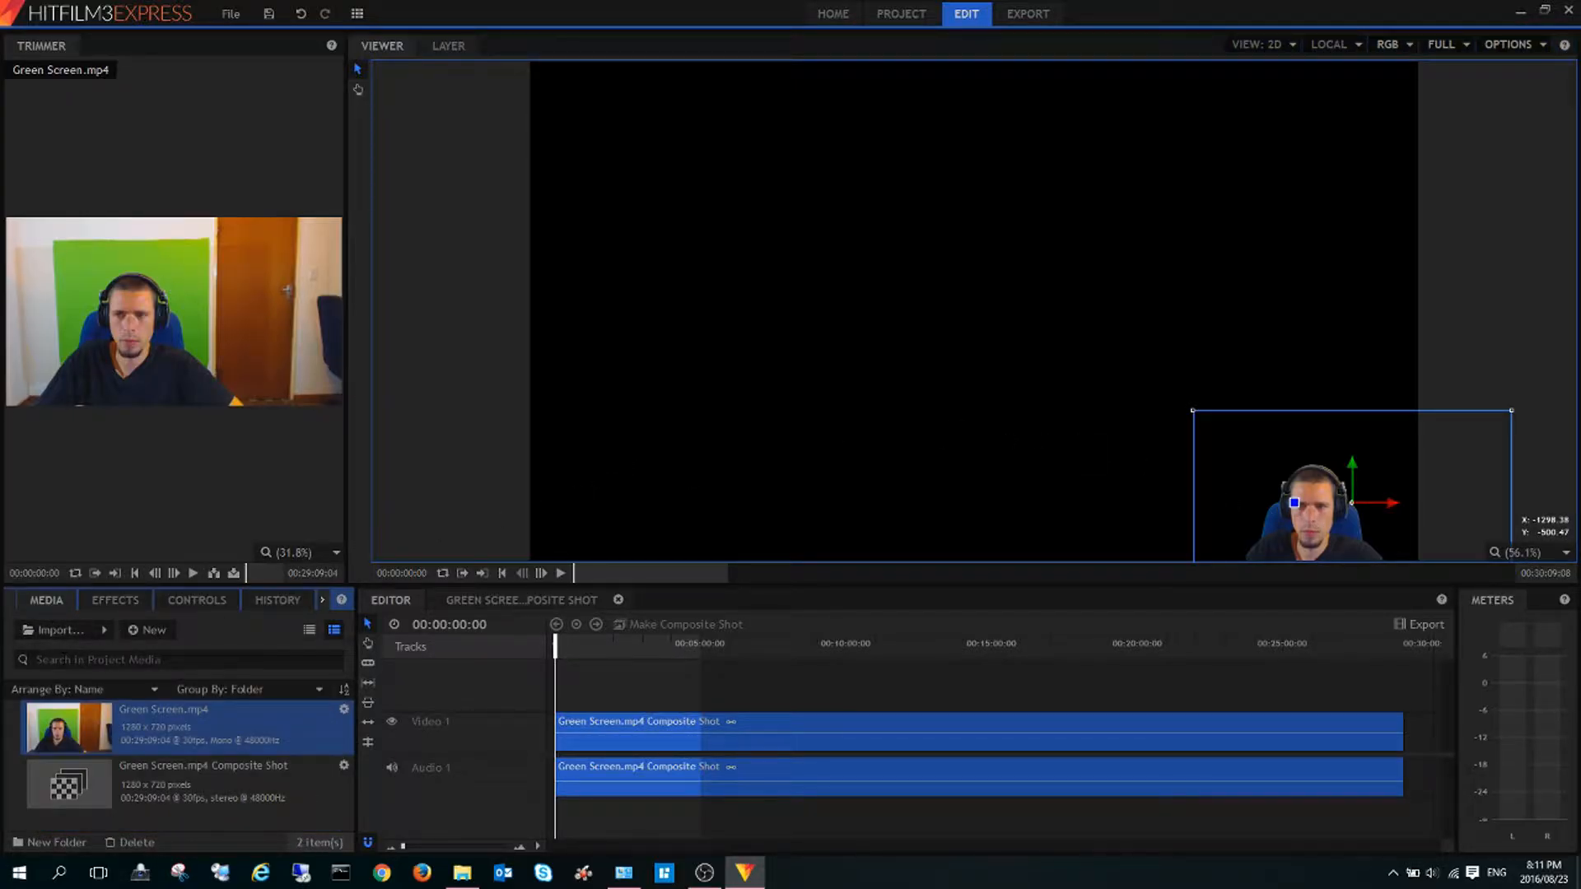
click(55, 630)
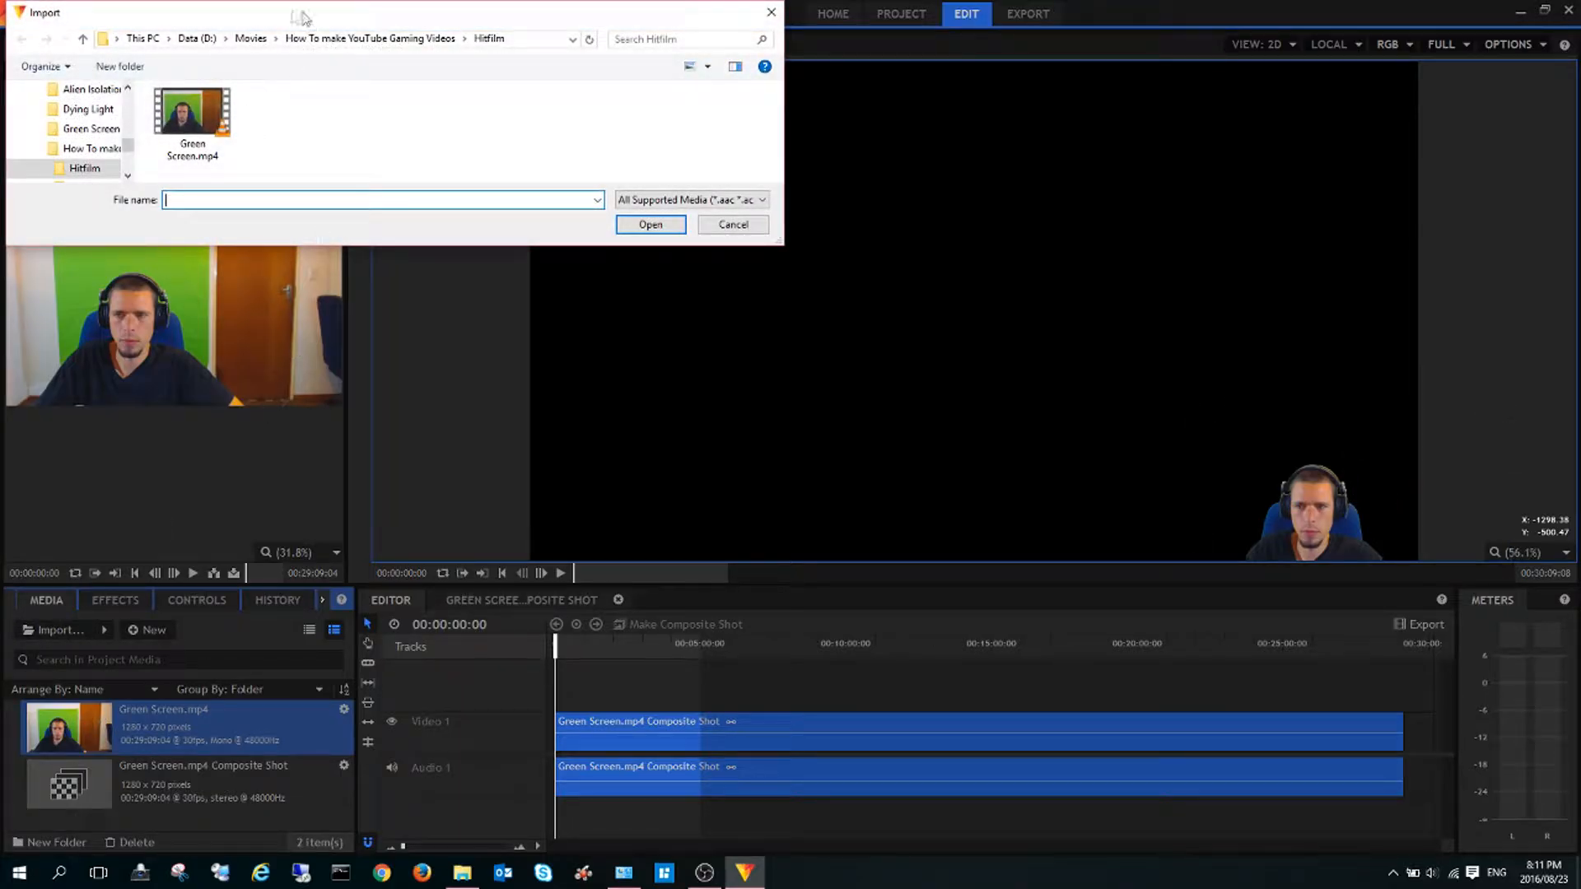
click(343, 38)
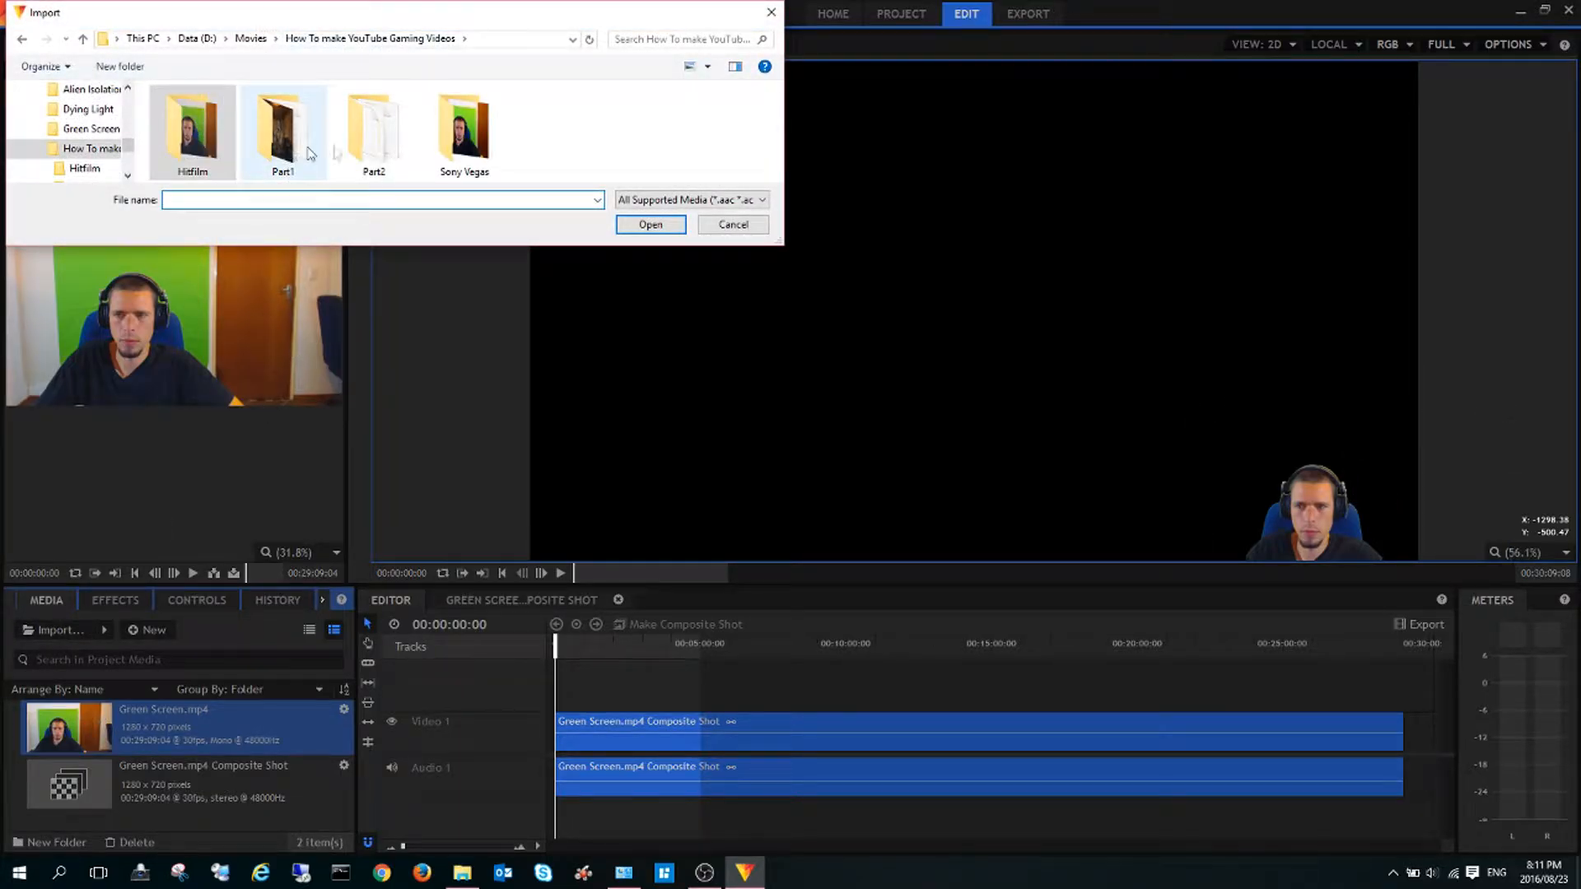
double_click(371, 136)
click(198, 131)
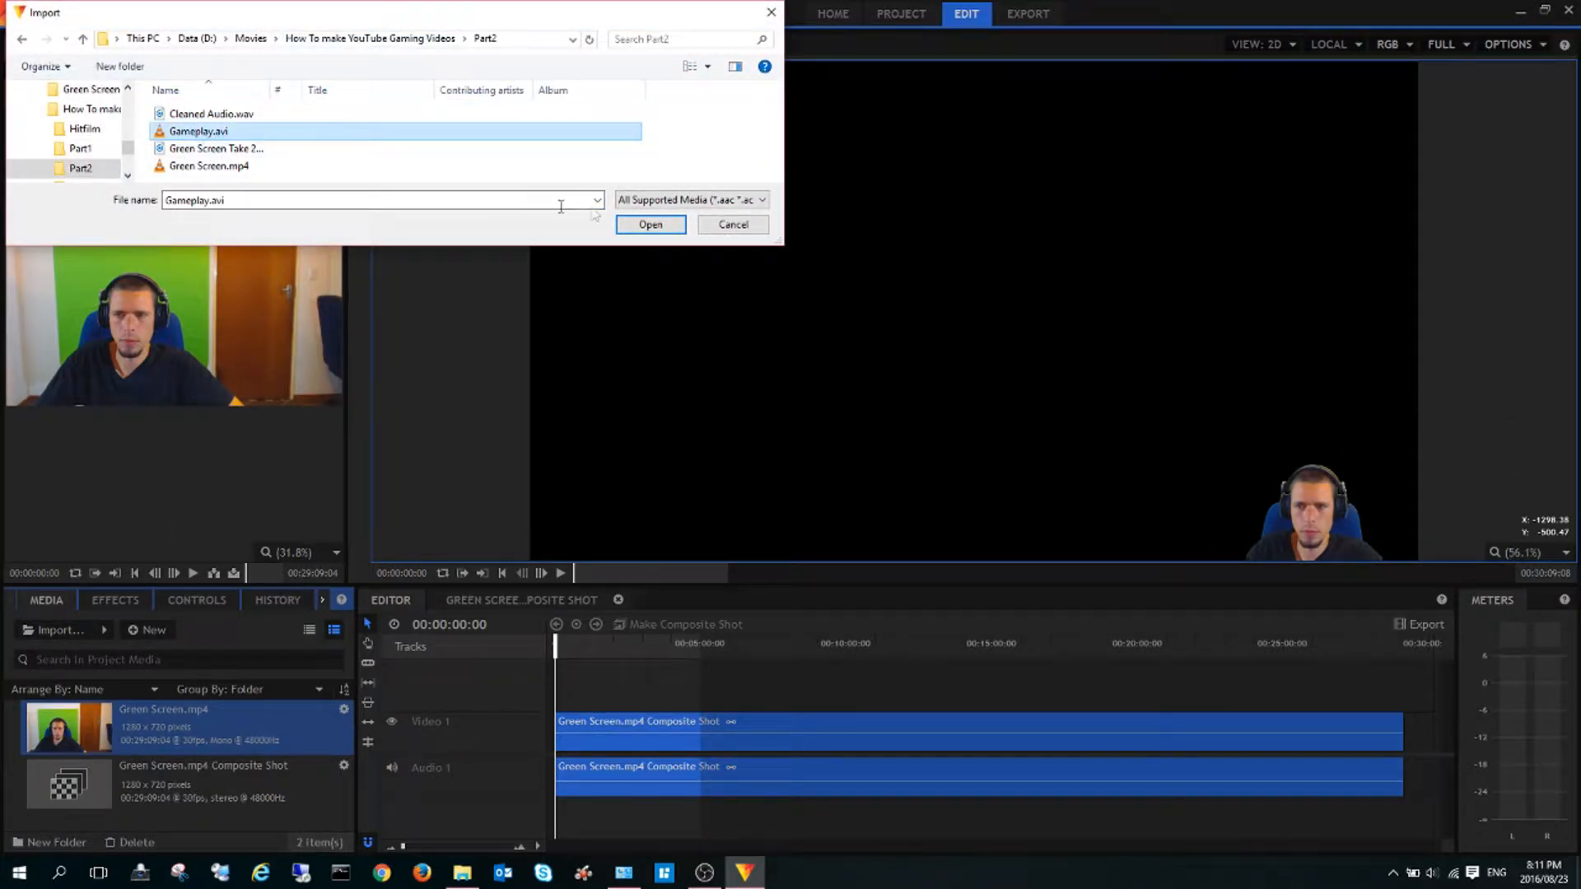
click(632, 233)
drag(66, 734, 557, 696)
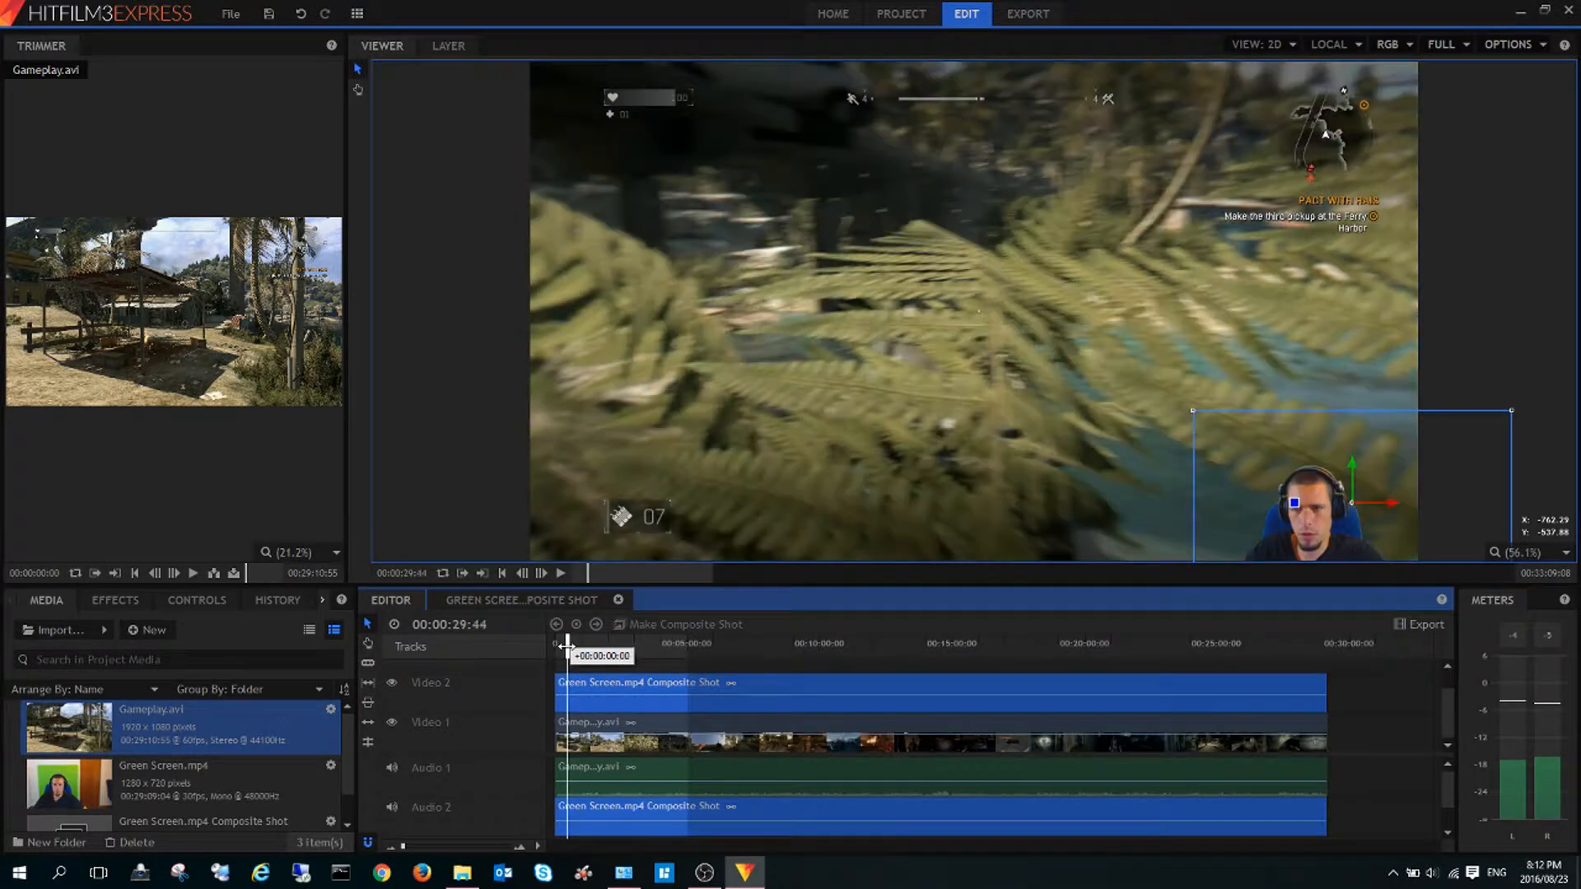
- Lower the Gameplay.avi clip's audio level to about -20.4 dB and play the timeline to check the sound balance
click(561, 572)
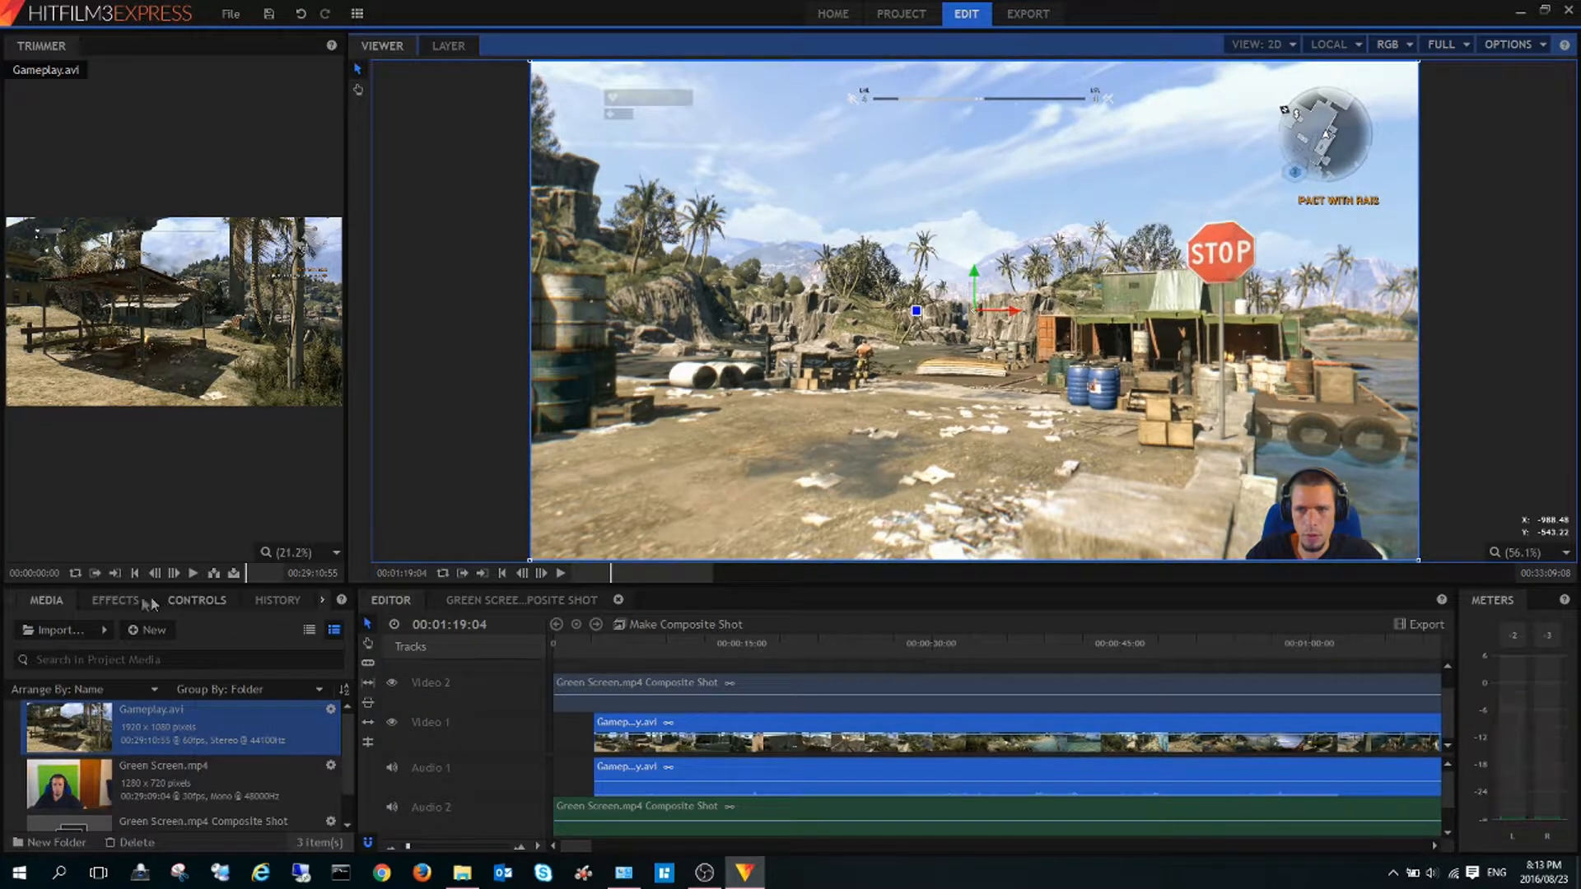
click(738, 774)
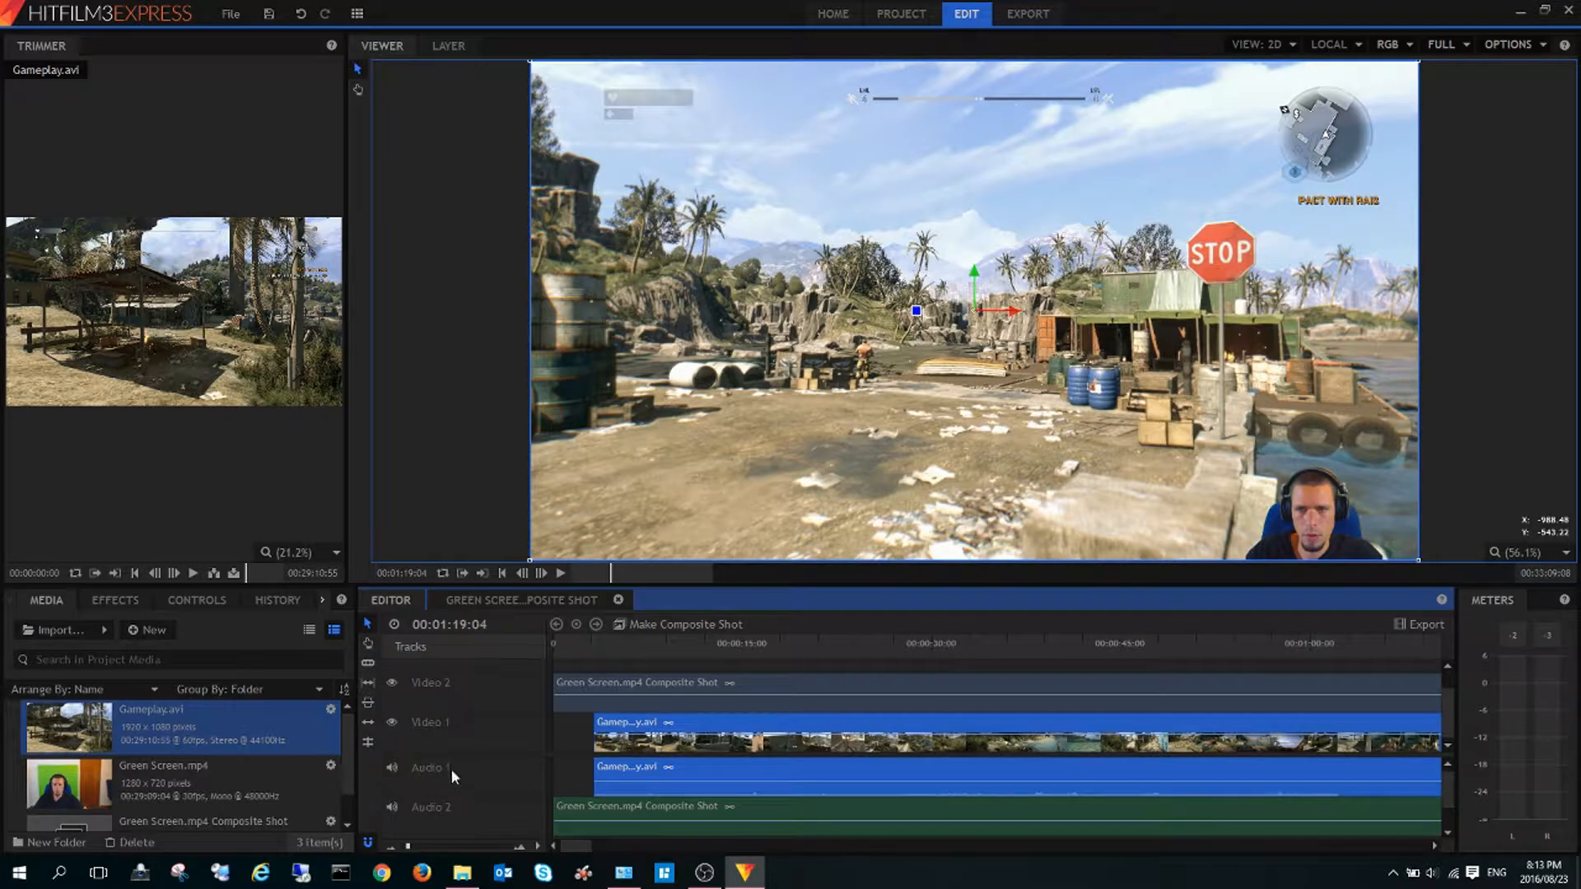
click(115, 601)
click(177, 600)
click(12, 640)
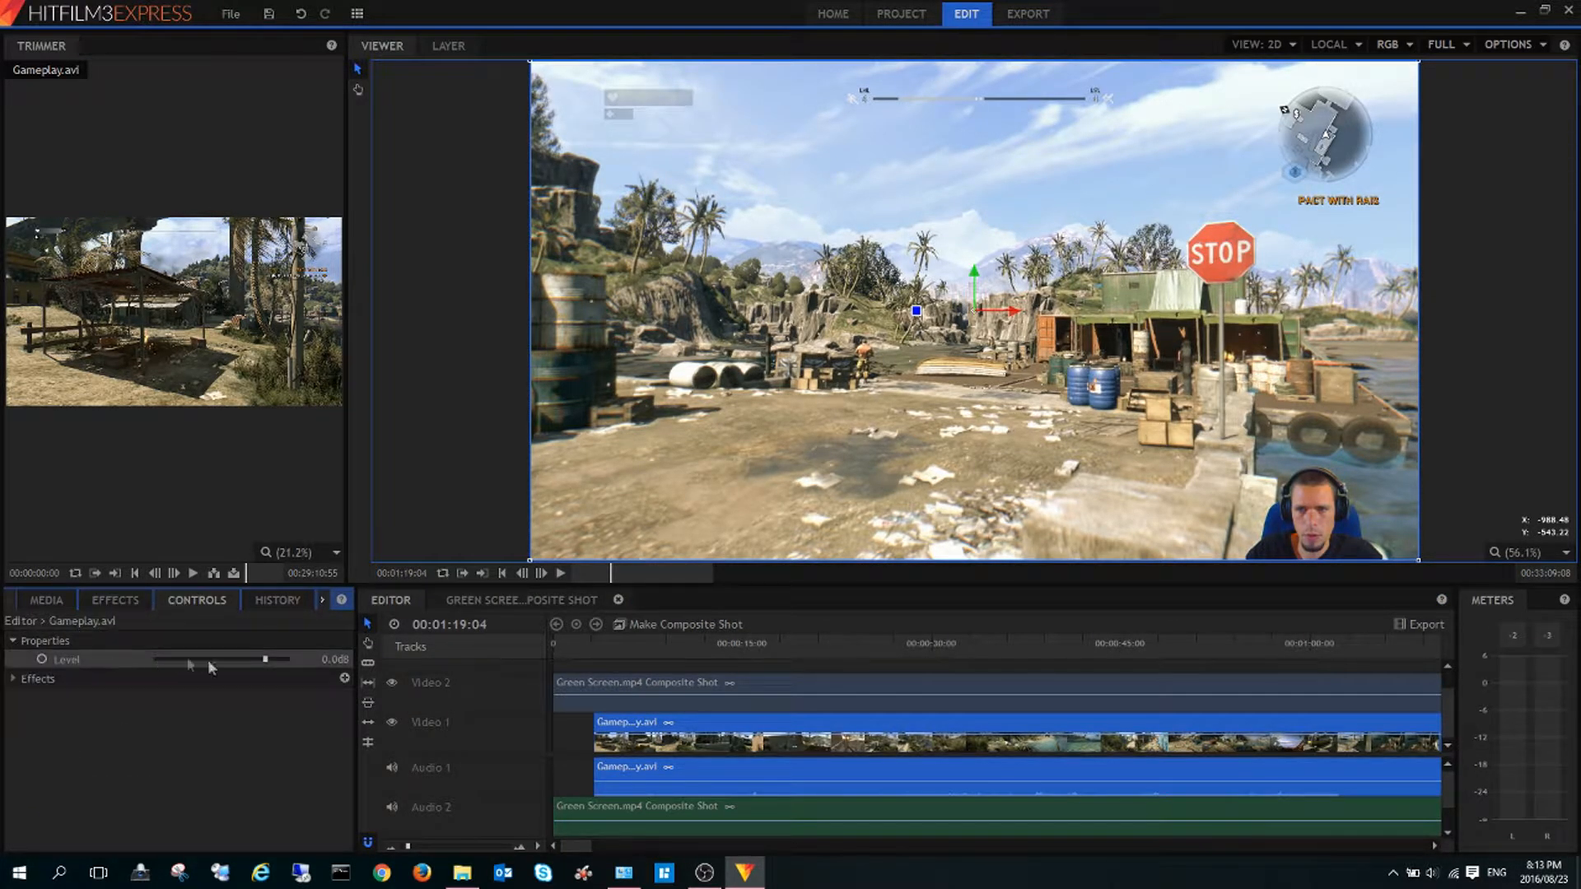
drag(264, 660, 239, 667)
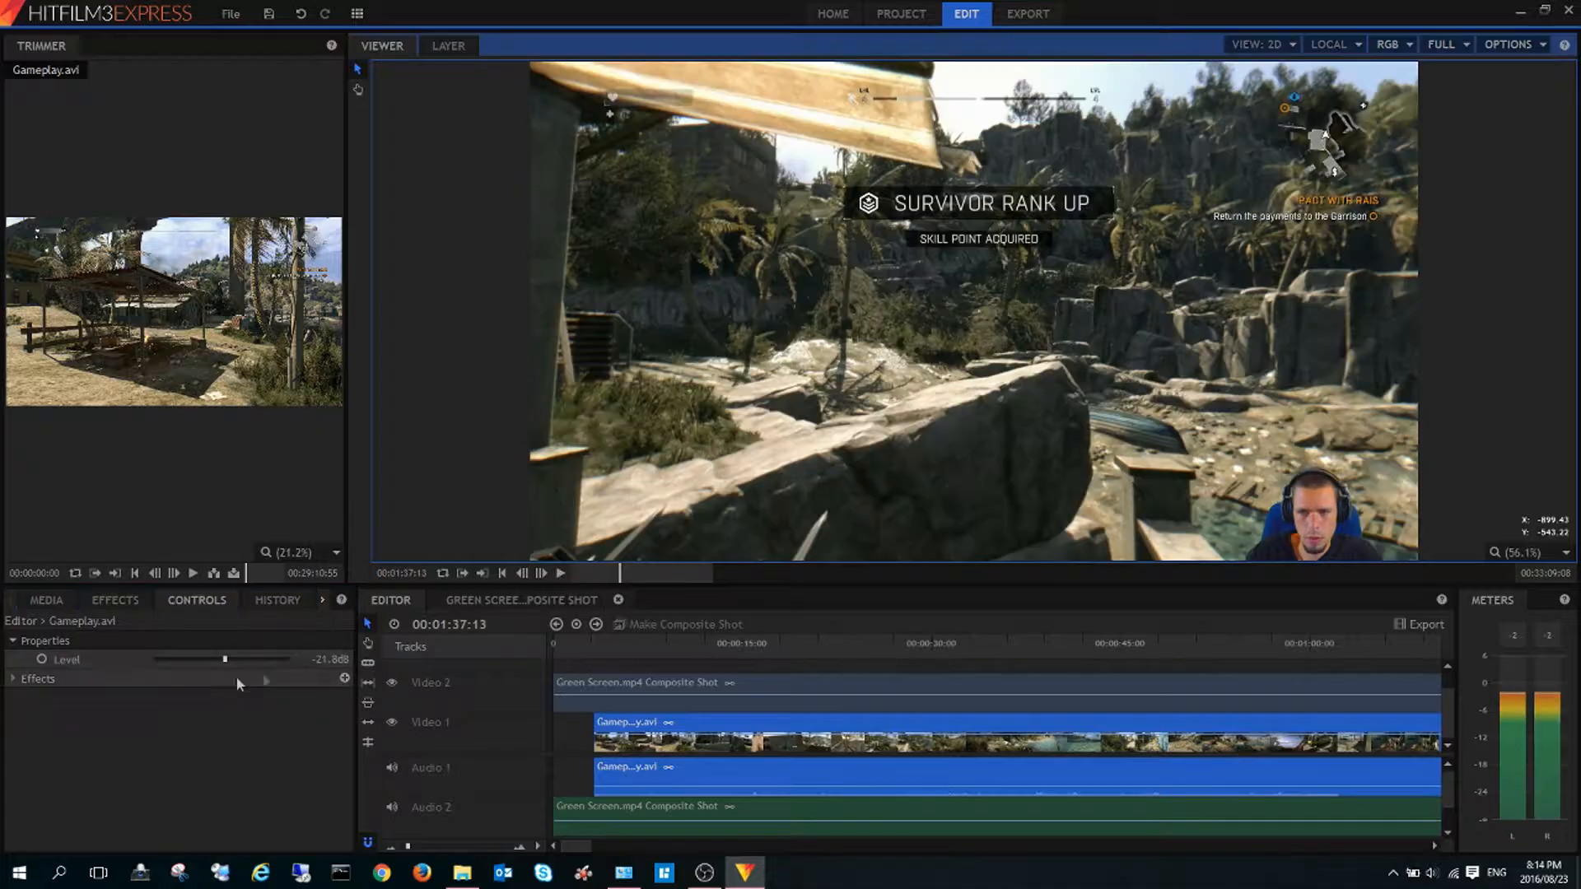
drag(239, 669, 232, 664)
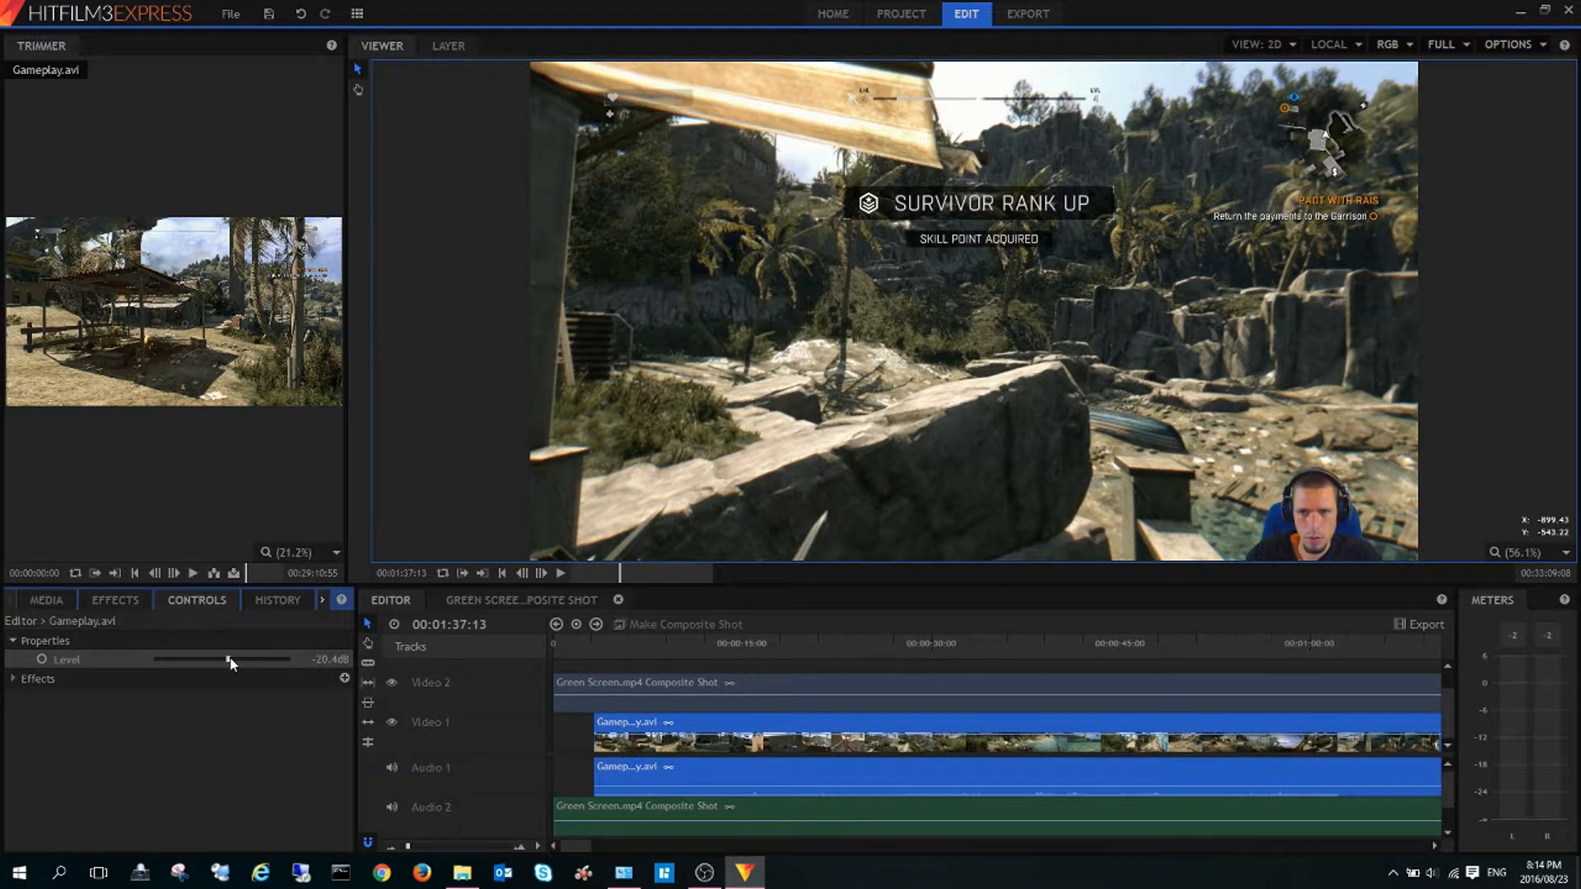
click(559, 574)
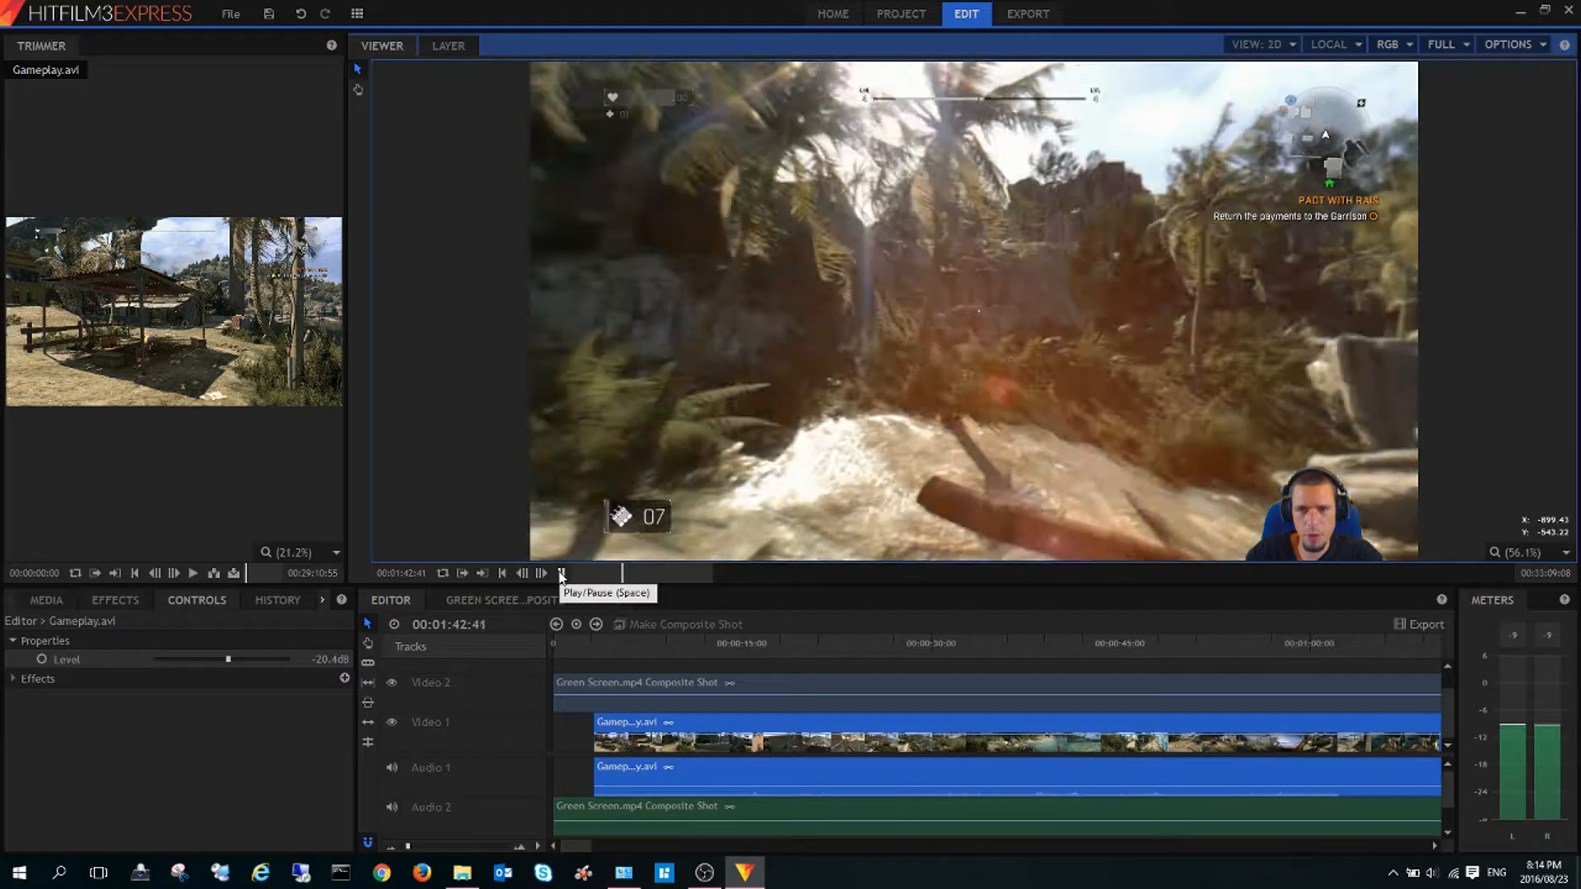
click(560, 574)
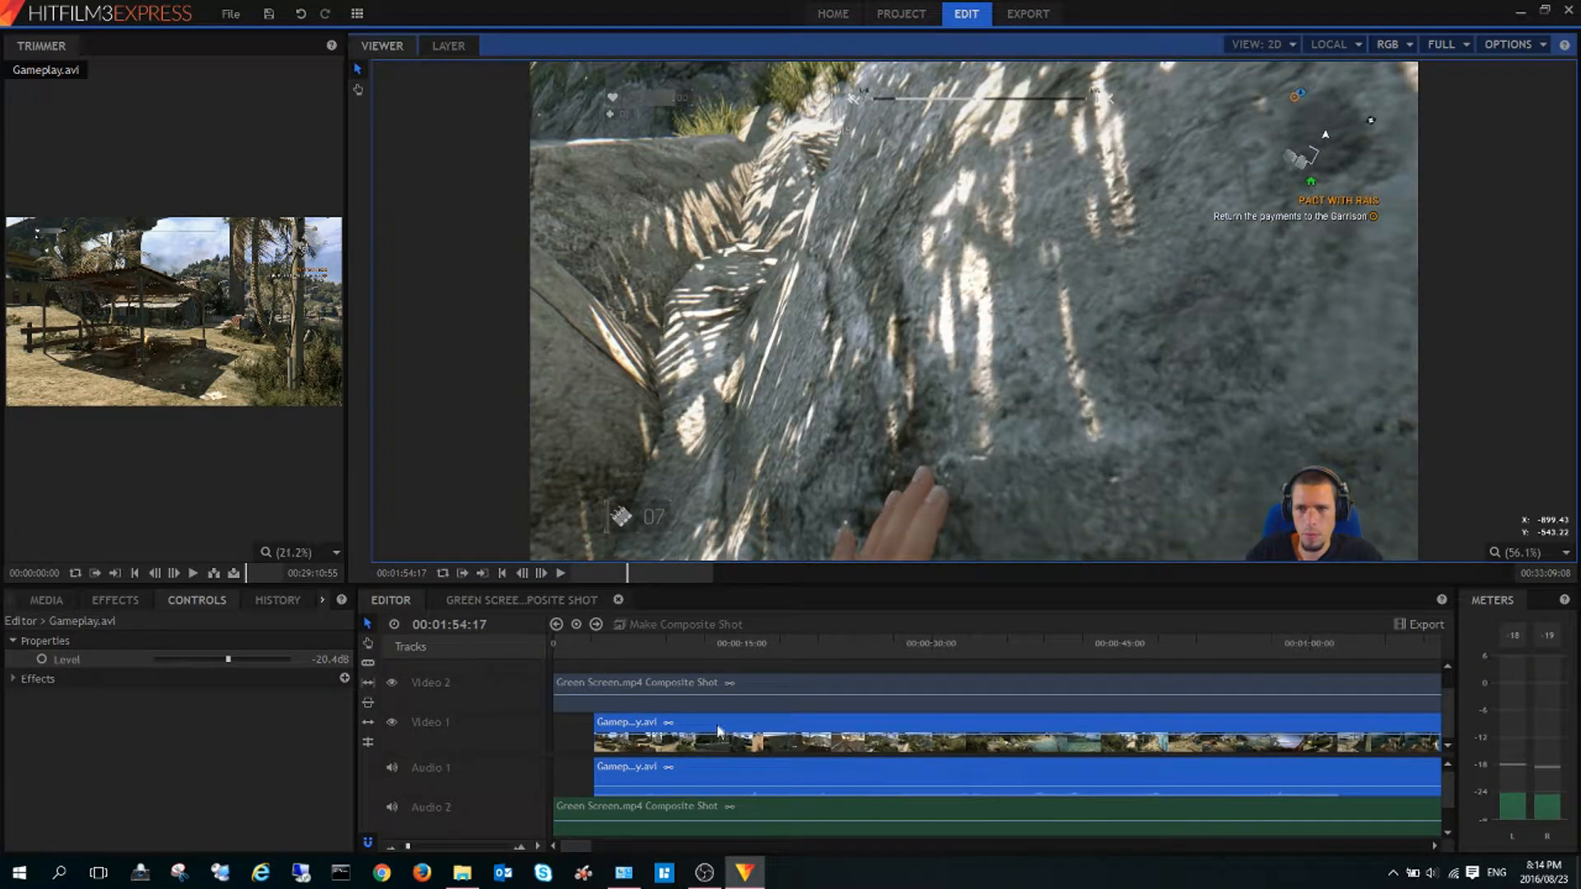
- Slice both the webcam composite shot and the Gameplay.avi clip at about 00:00:21:41 on the timeline
click(826, 649)
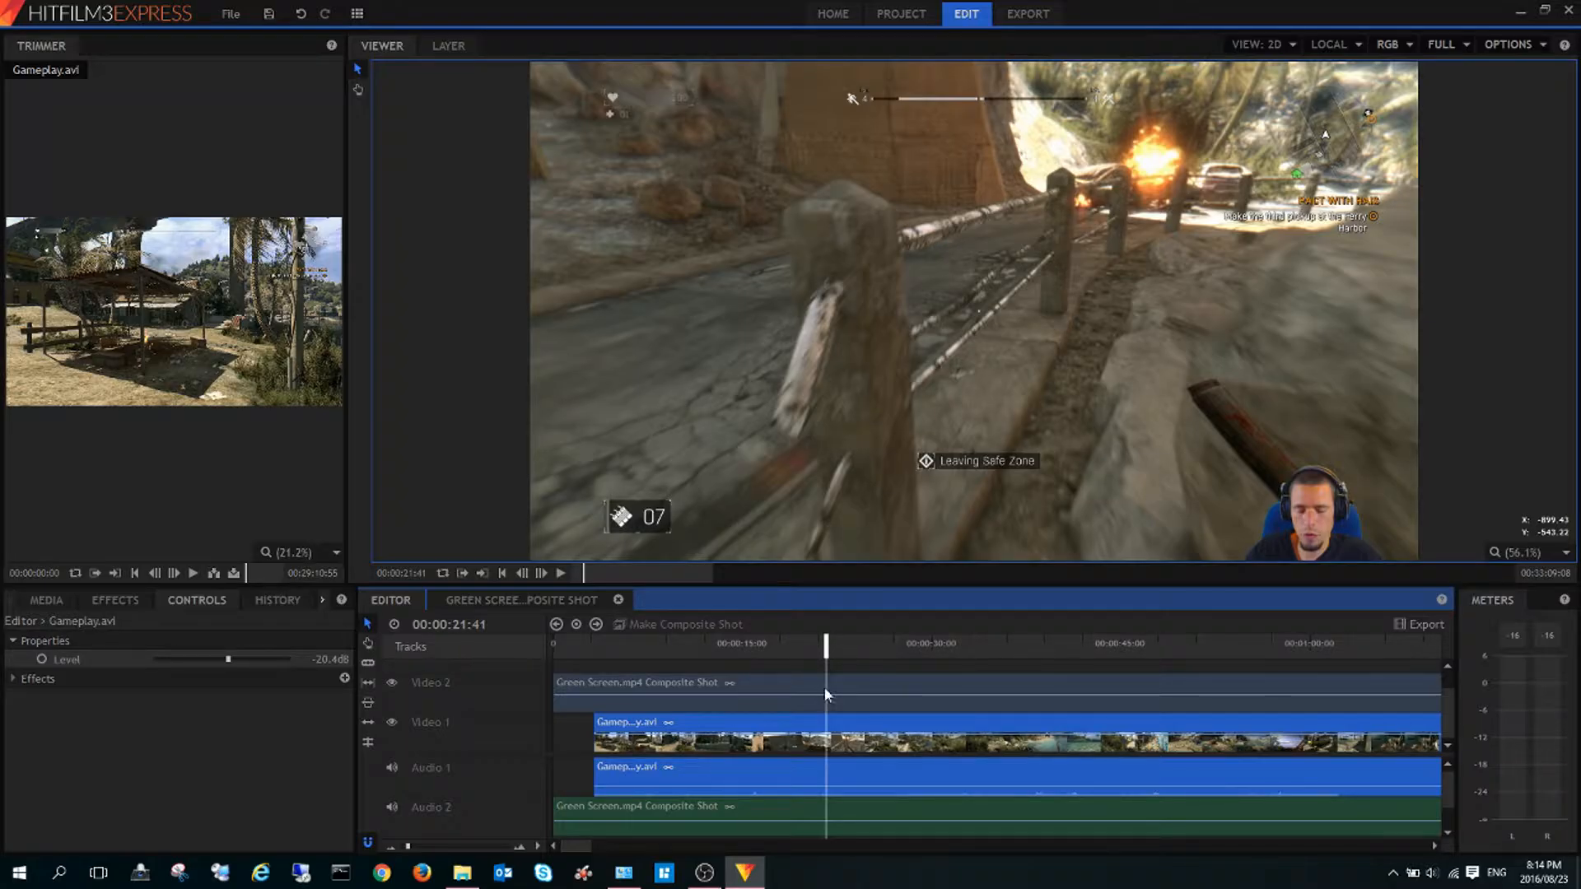
right_click(825, 682)
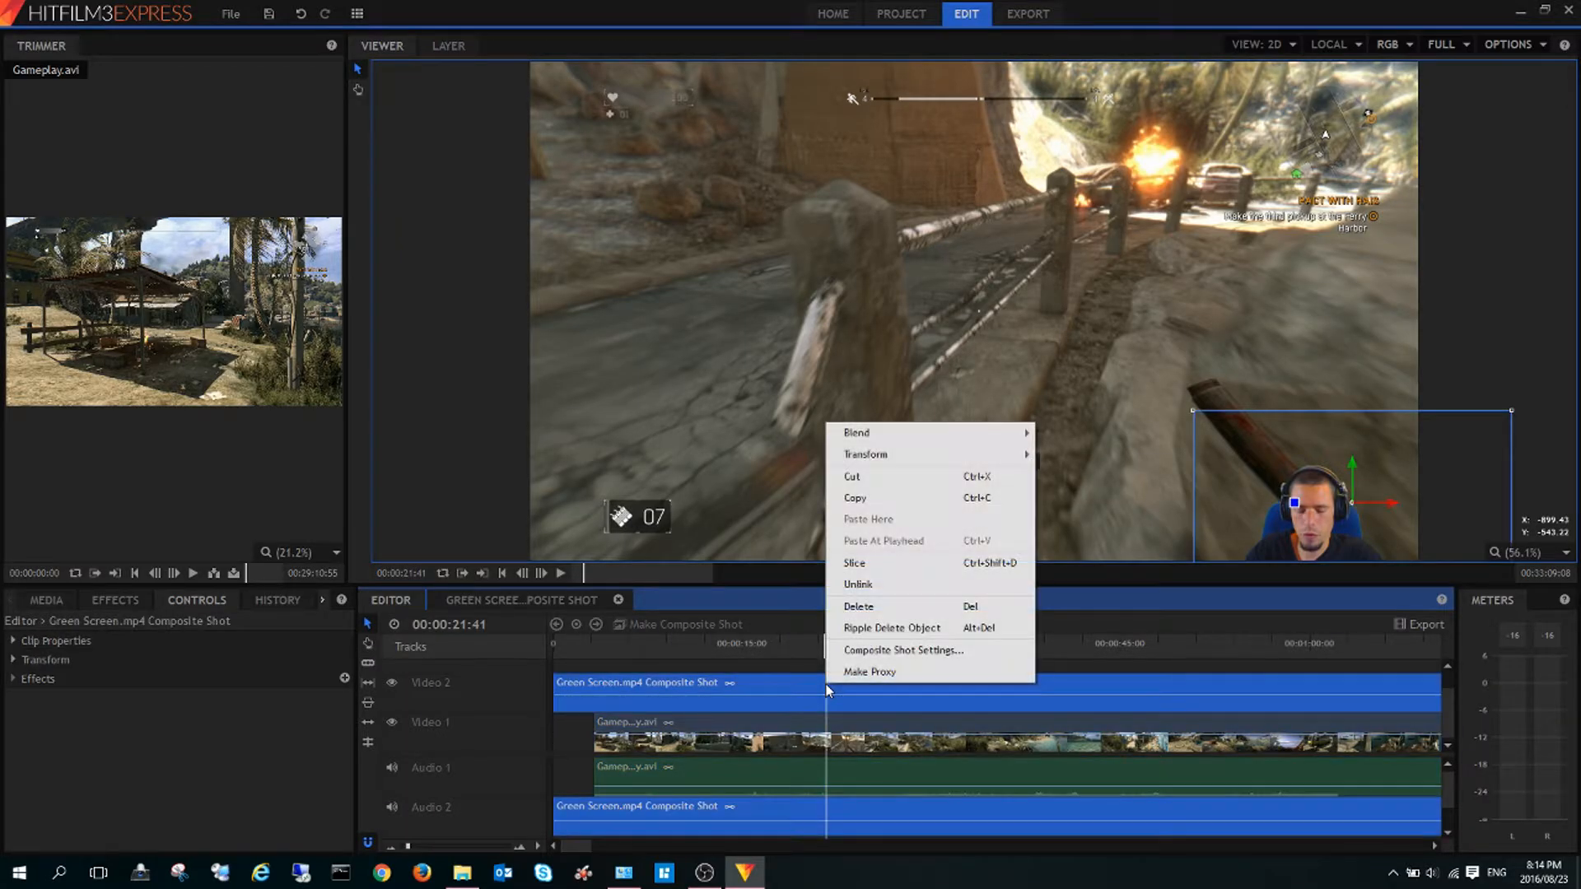
click(885, 568)
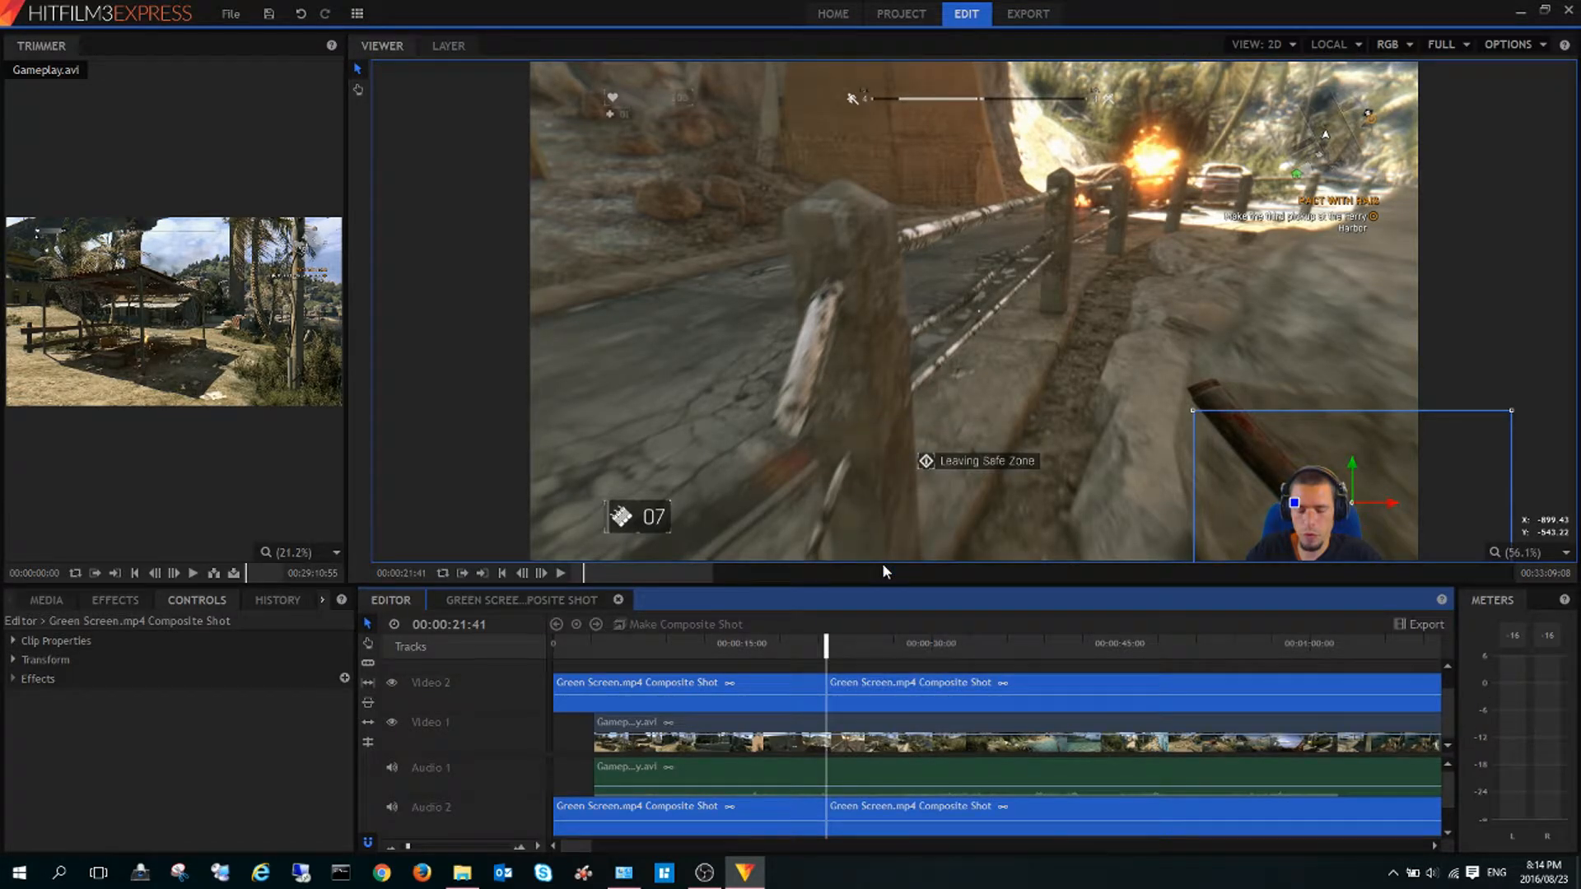
right_click(828, 733)
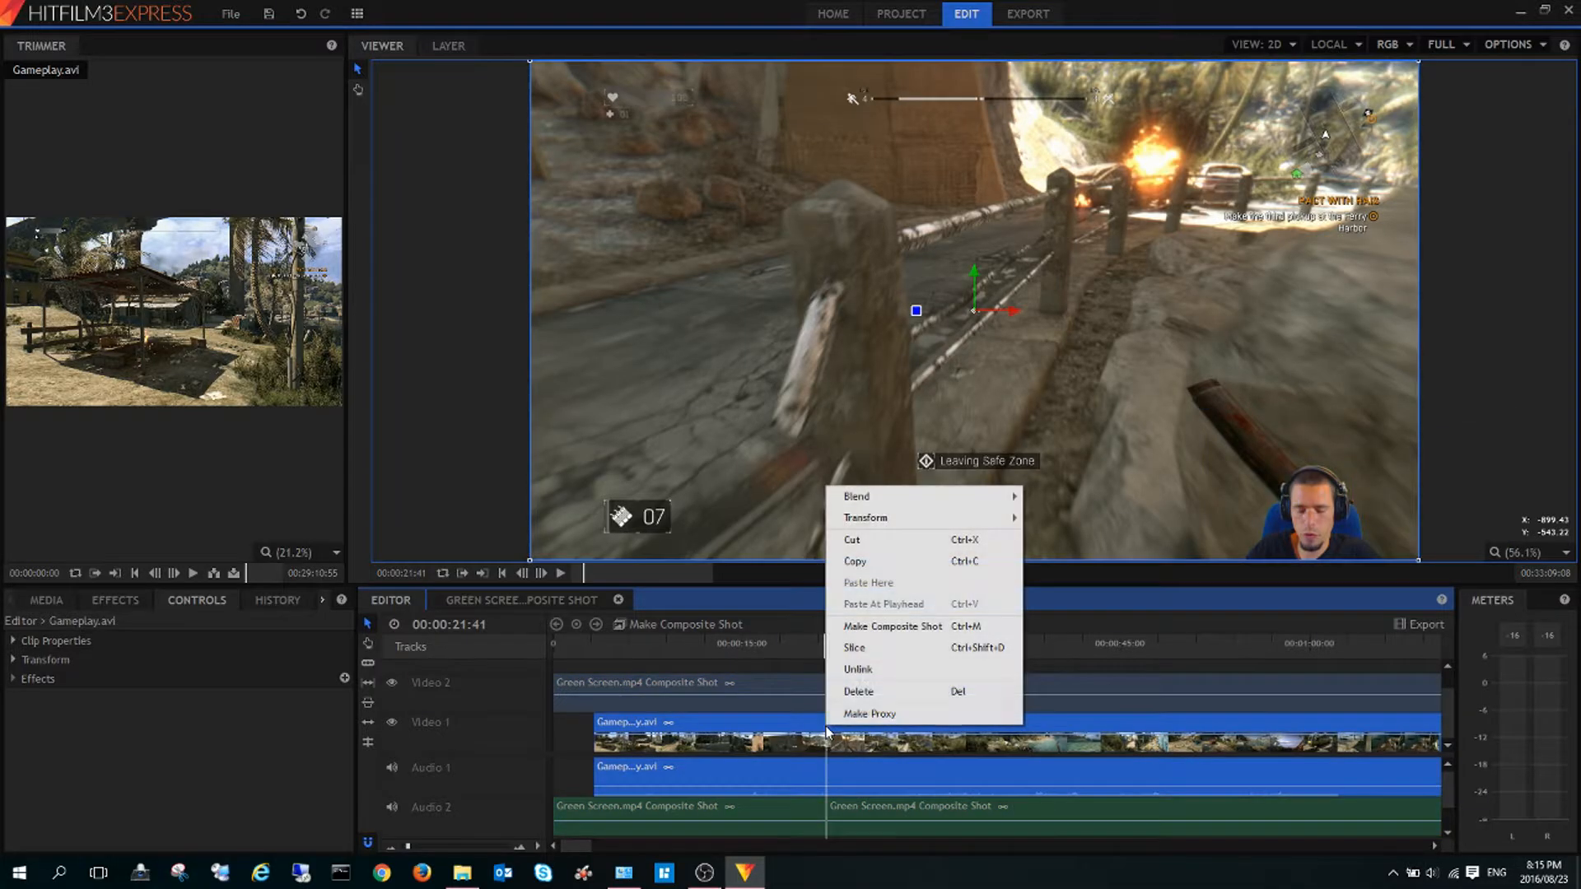
click(870, 649)
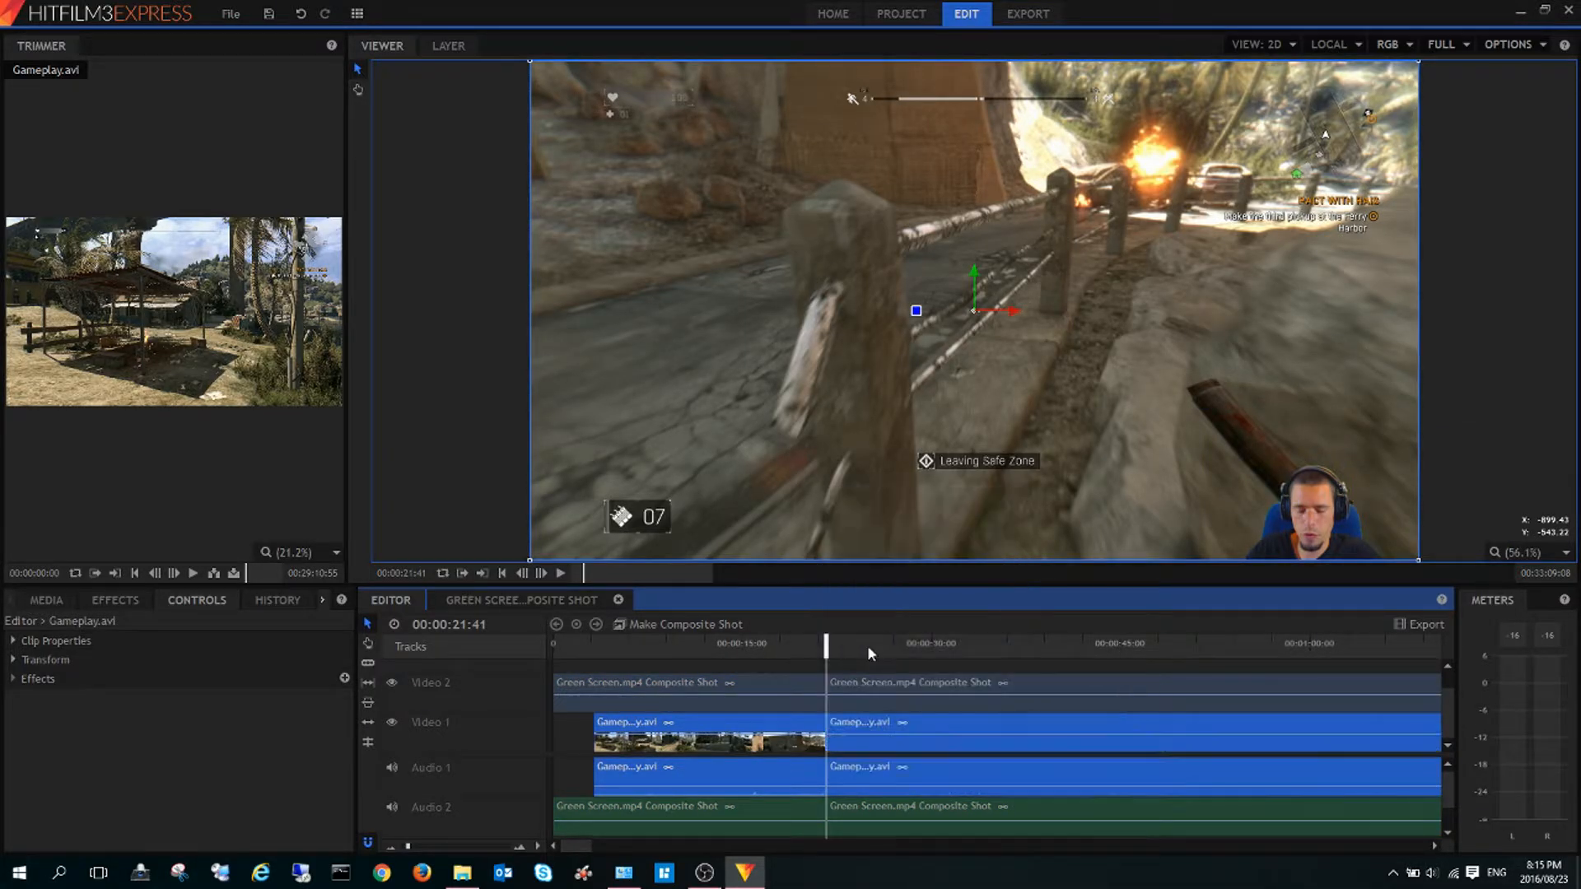
- Make a second slice through the webcam composite shot and the Gameplay.avi clip at about 00:00:45:16
click(998, 652)
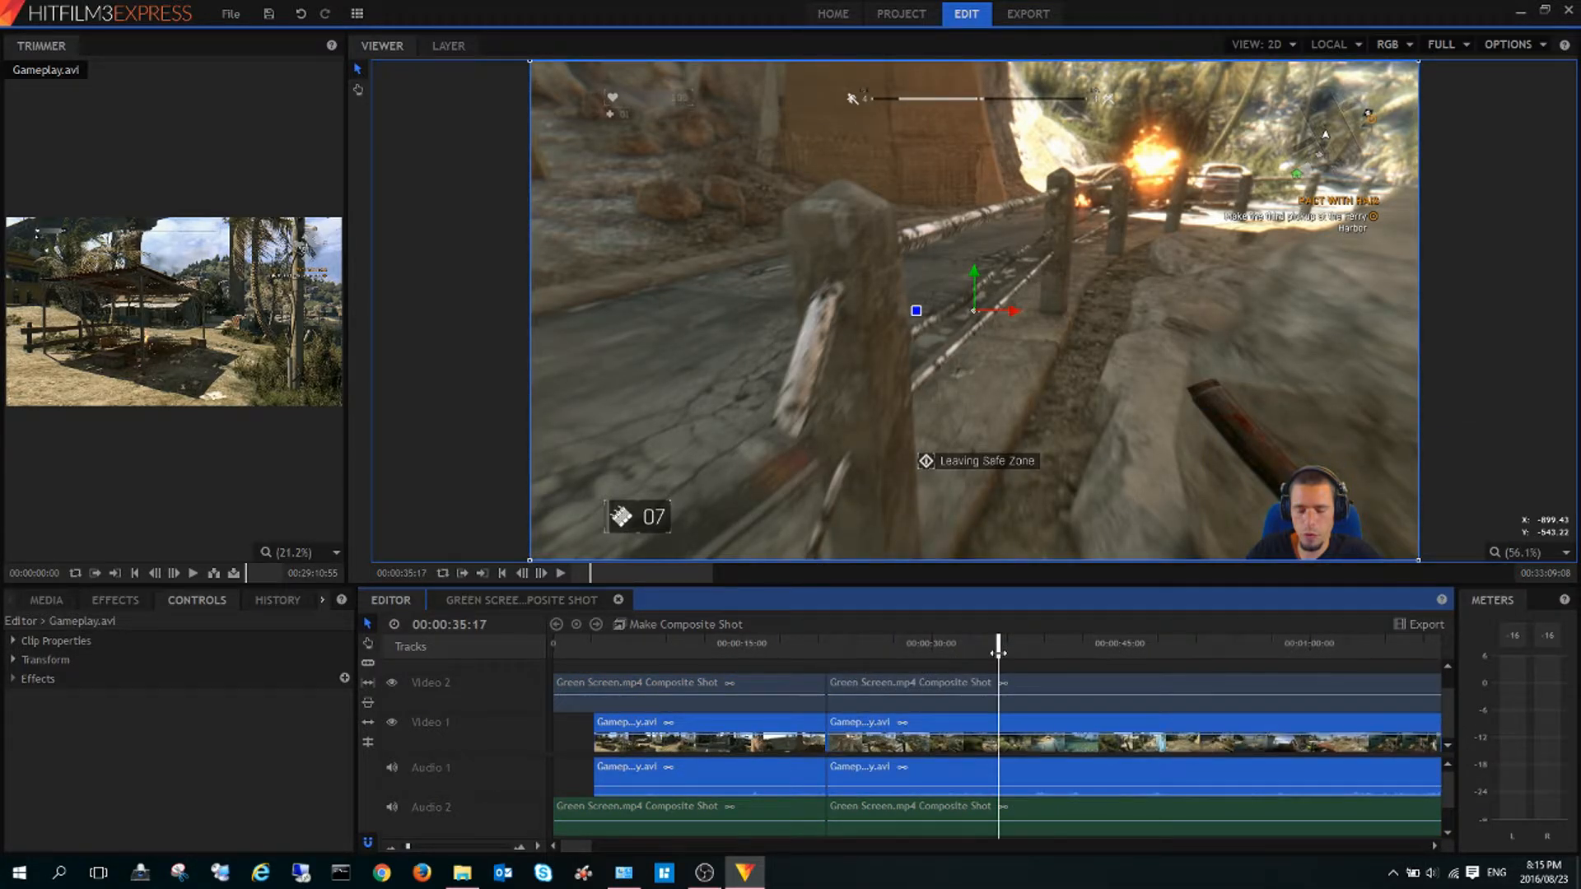
click(1041, 649)
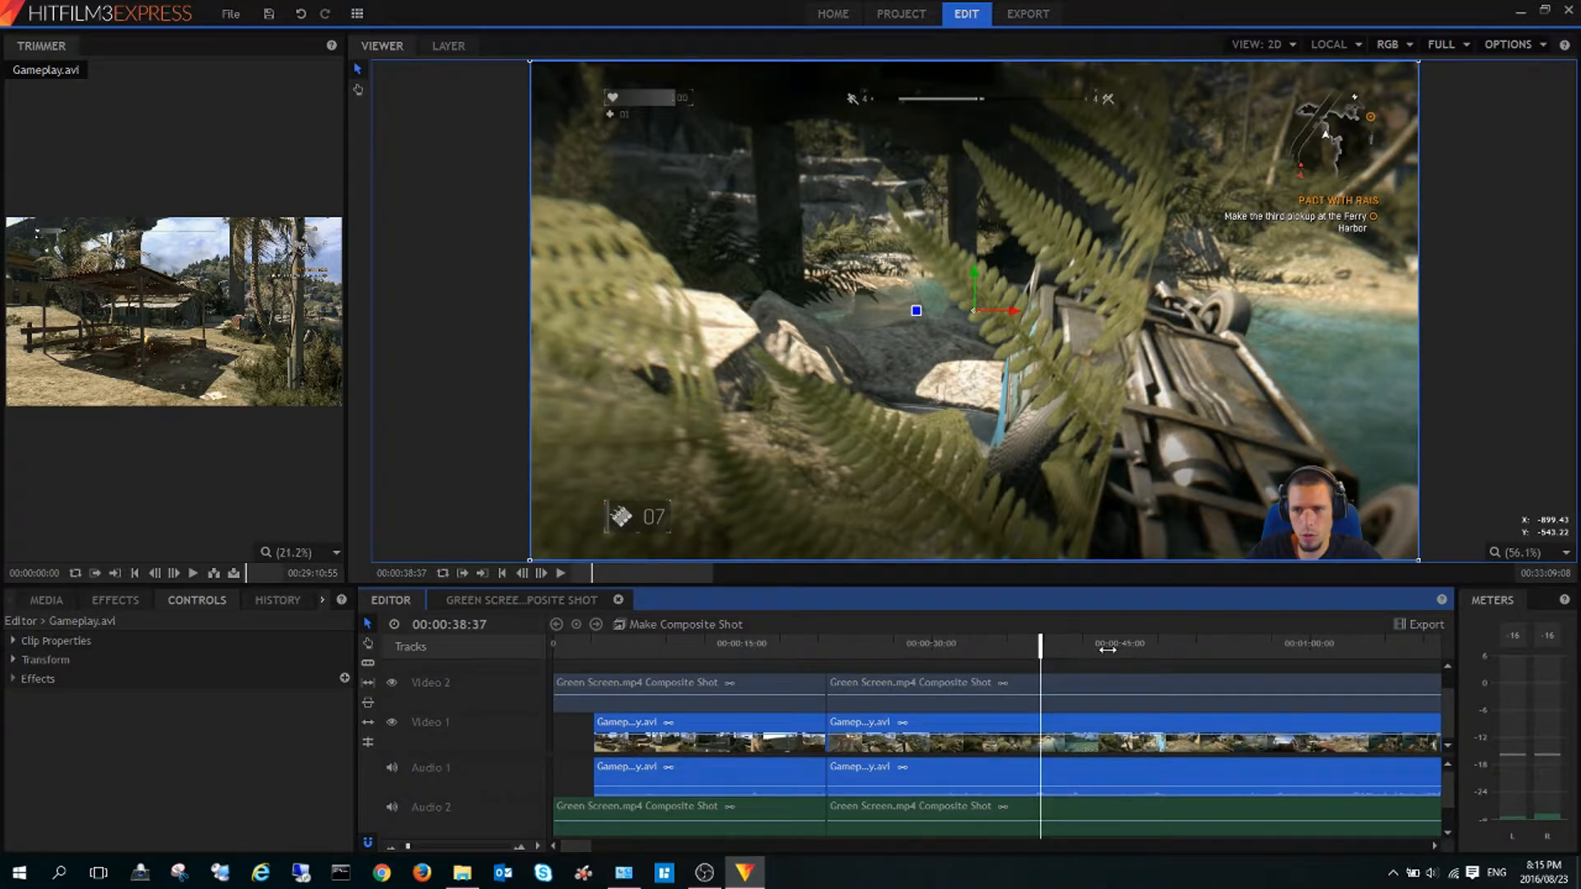
click(1125, 651)
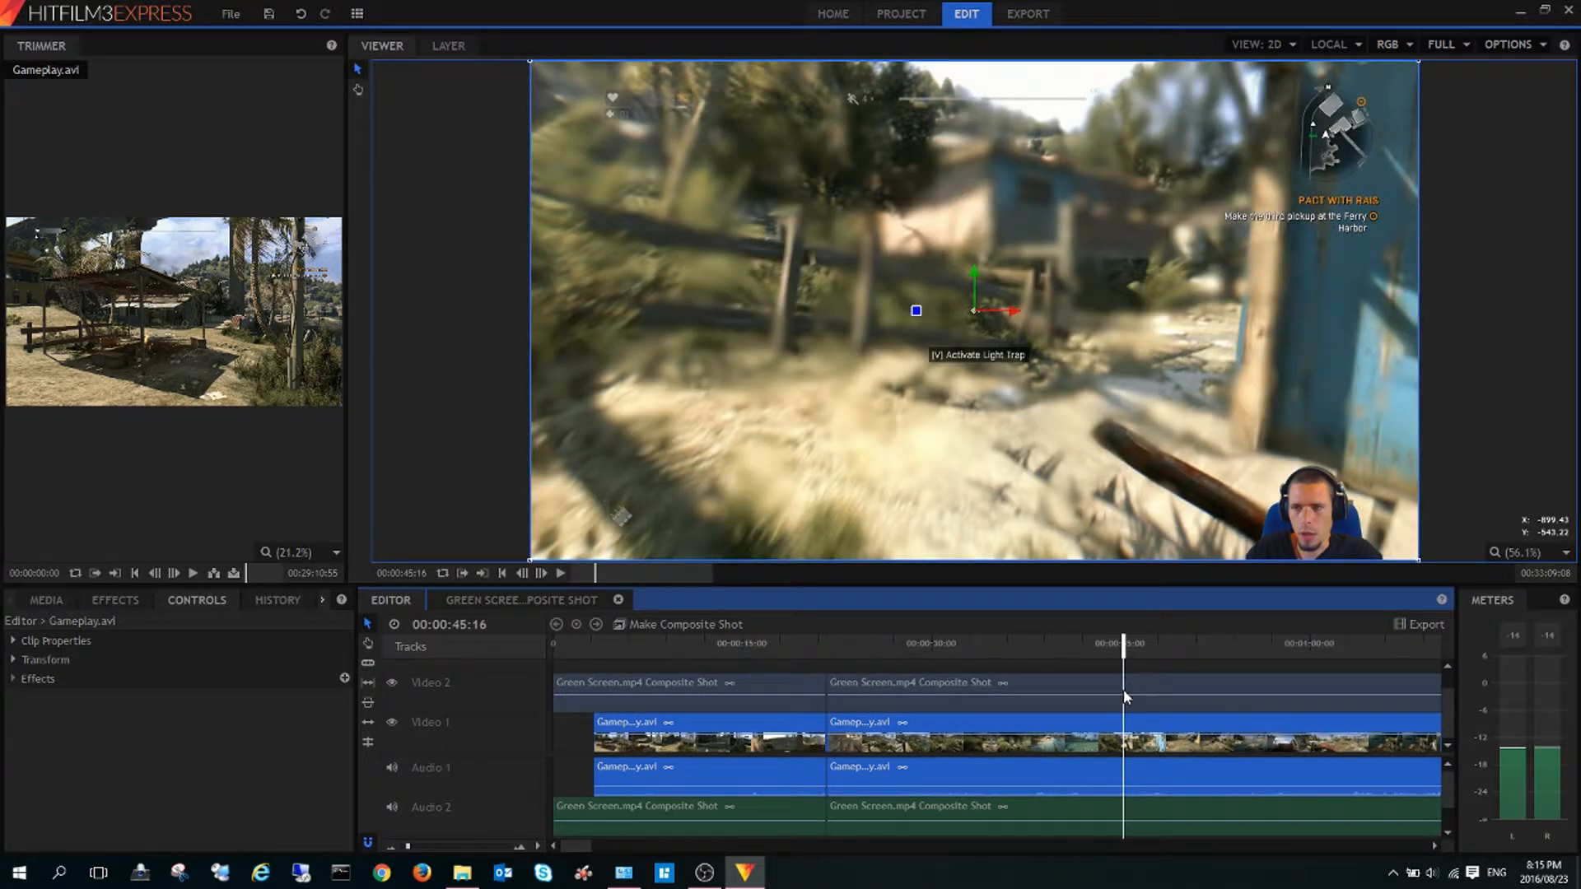
click(1125, 699)
right_click(1126, 699)
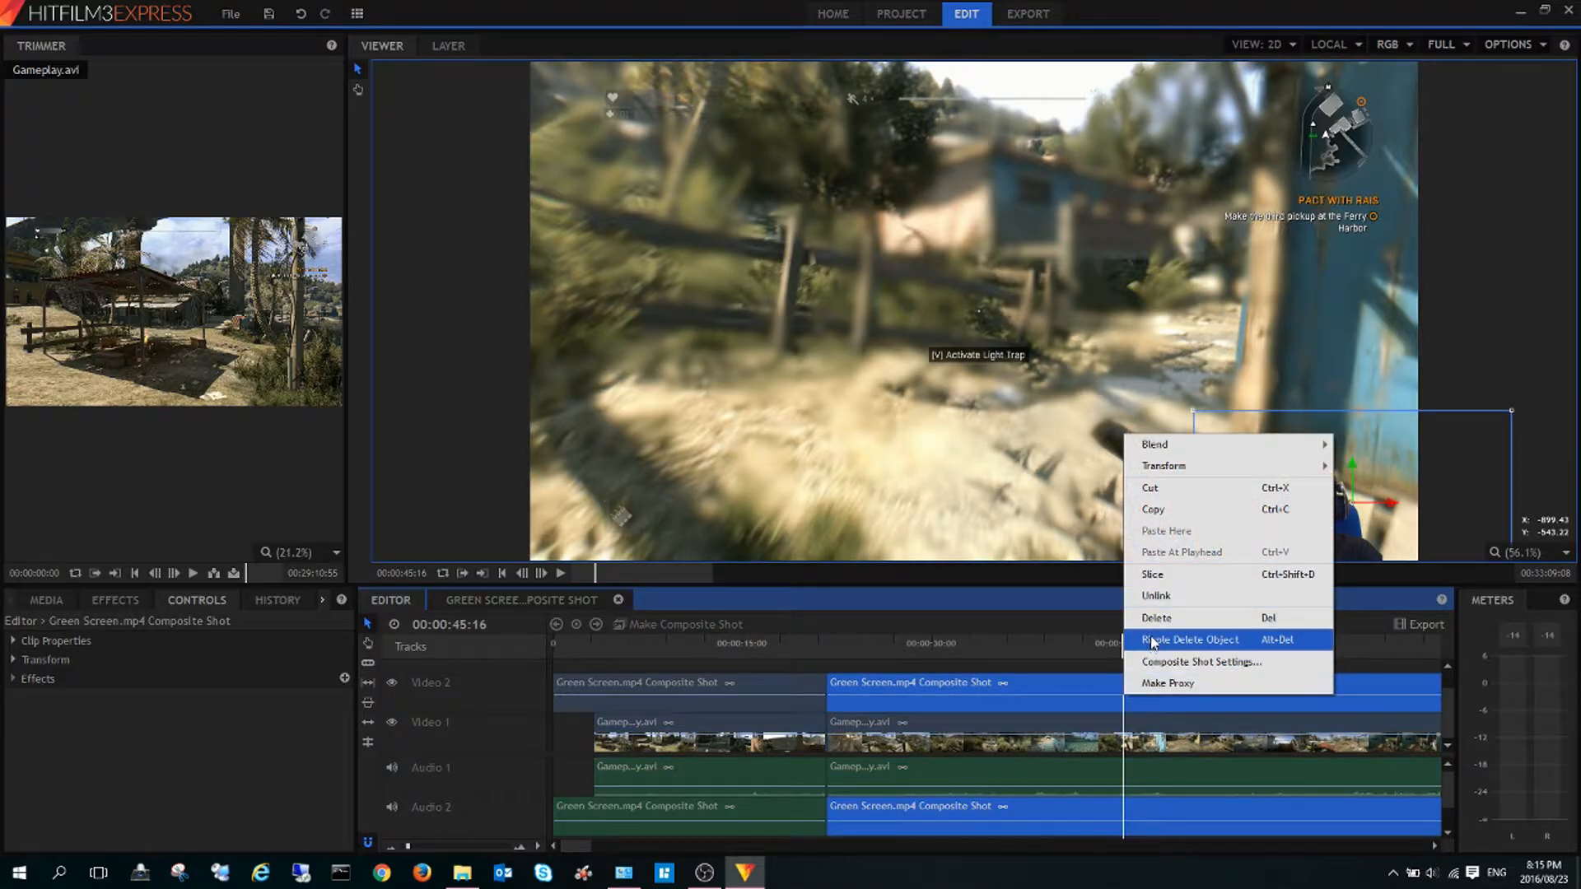
click(1171, 579)
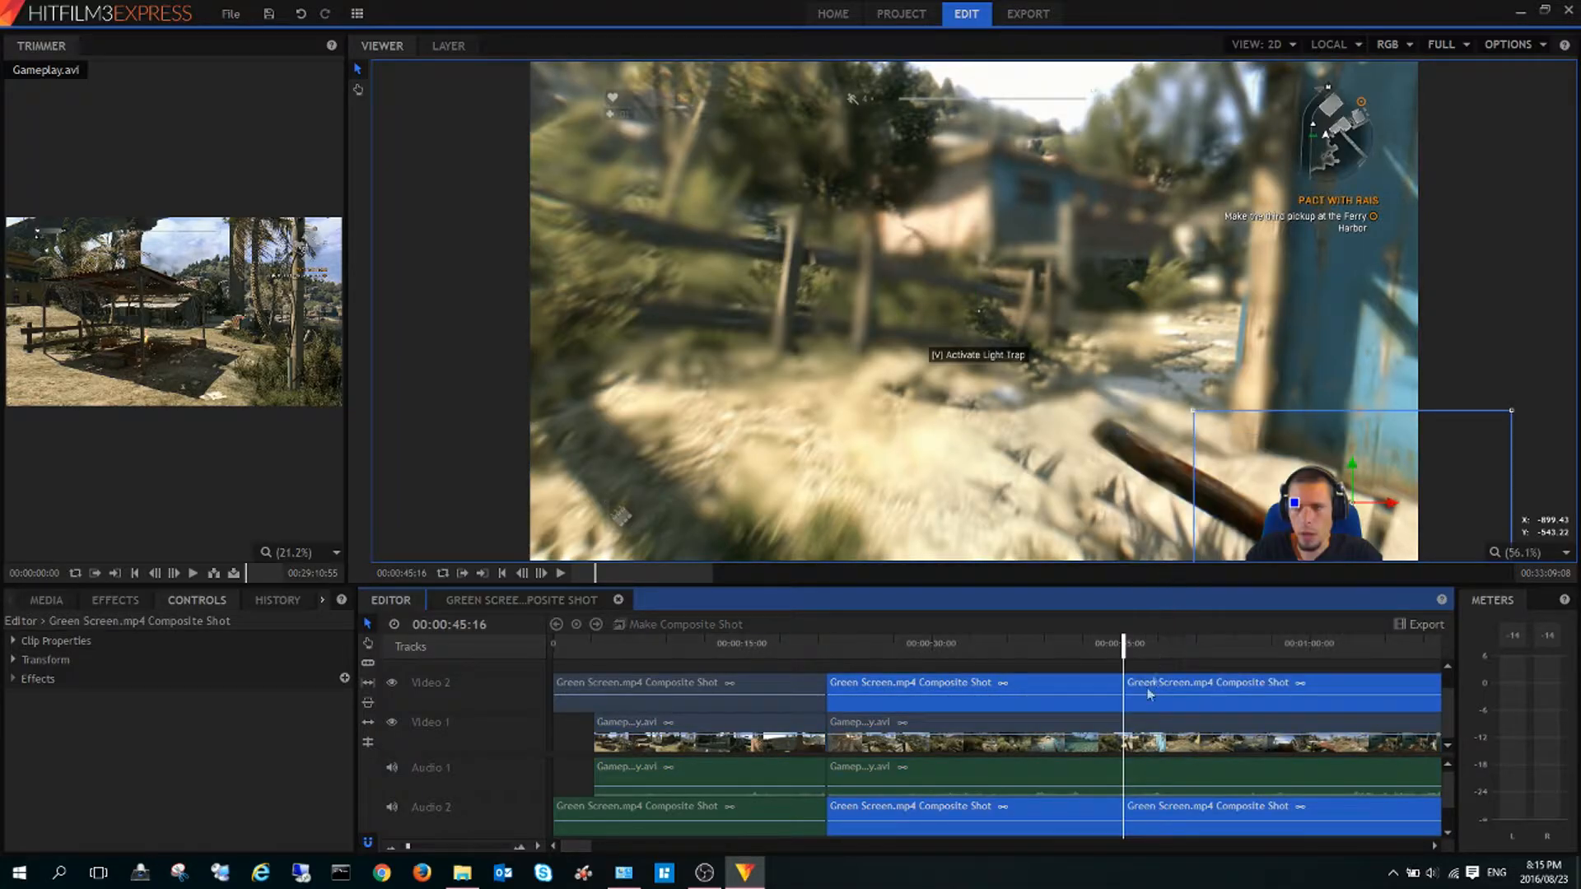
right_click(1125, 735)
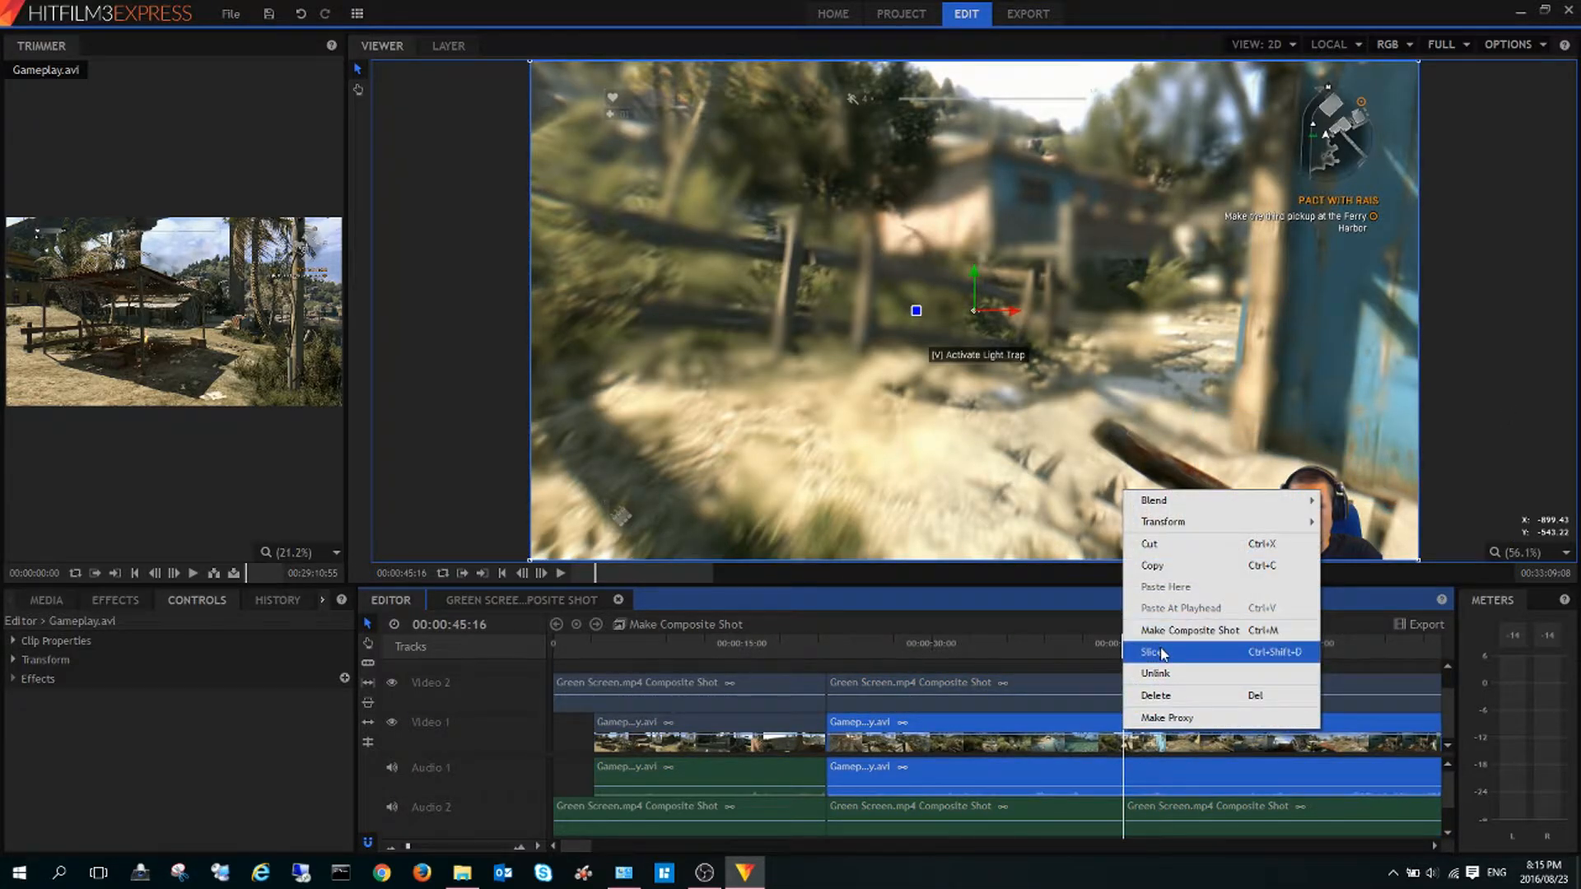
click(1157, 650)
- Delete the webcam and gameplay segments between the two cuts and move the remaining clips back to close the gap
click(983, 699)
right_click(982, 697)
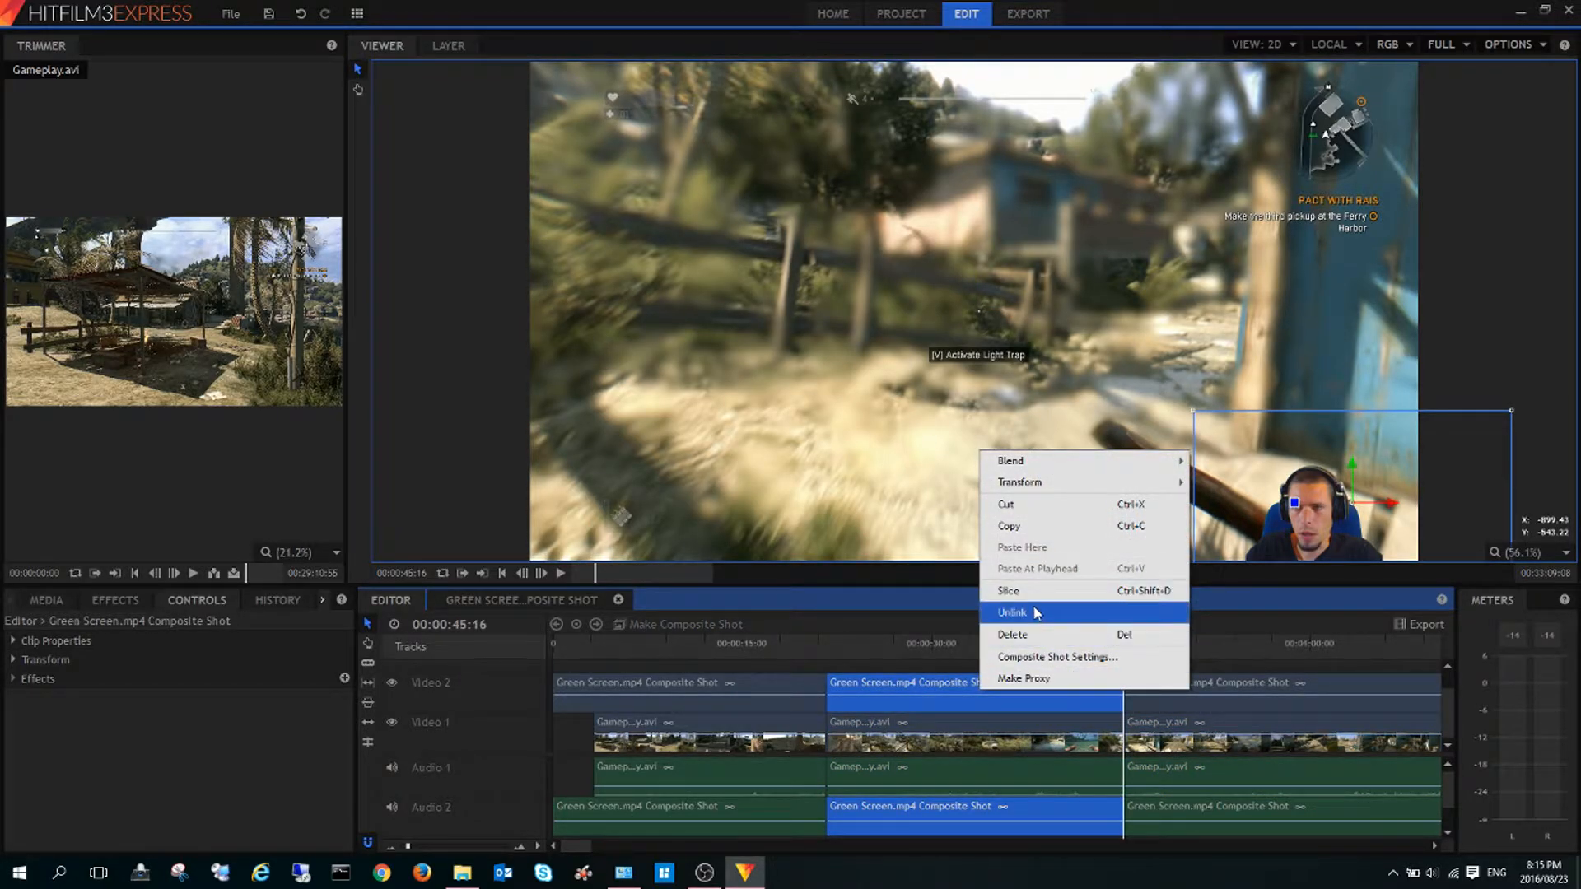
click(1037, 635)
click(956, 730)
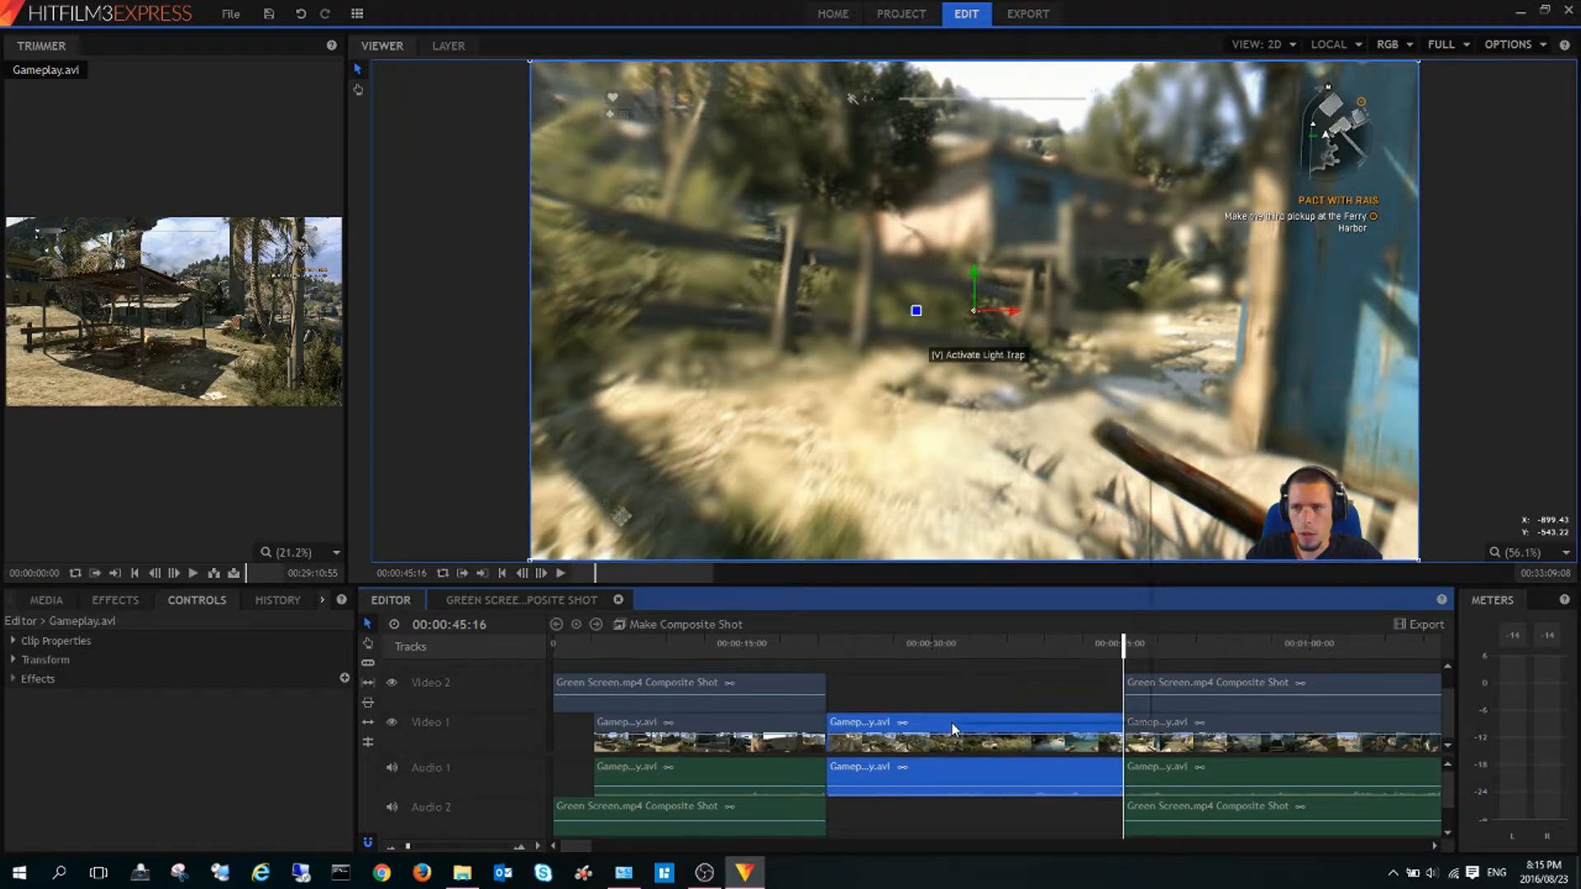
right_click(956, 728)
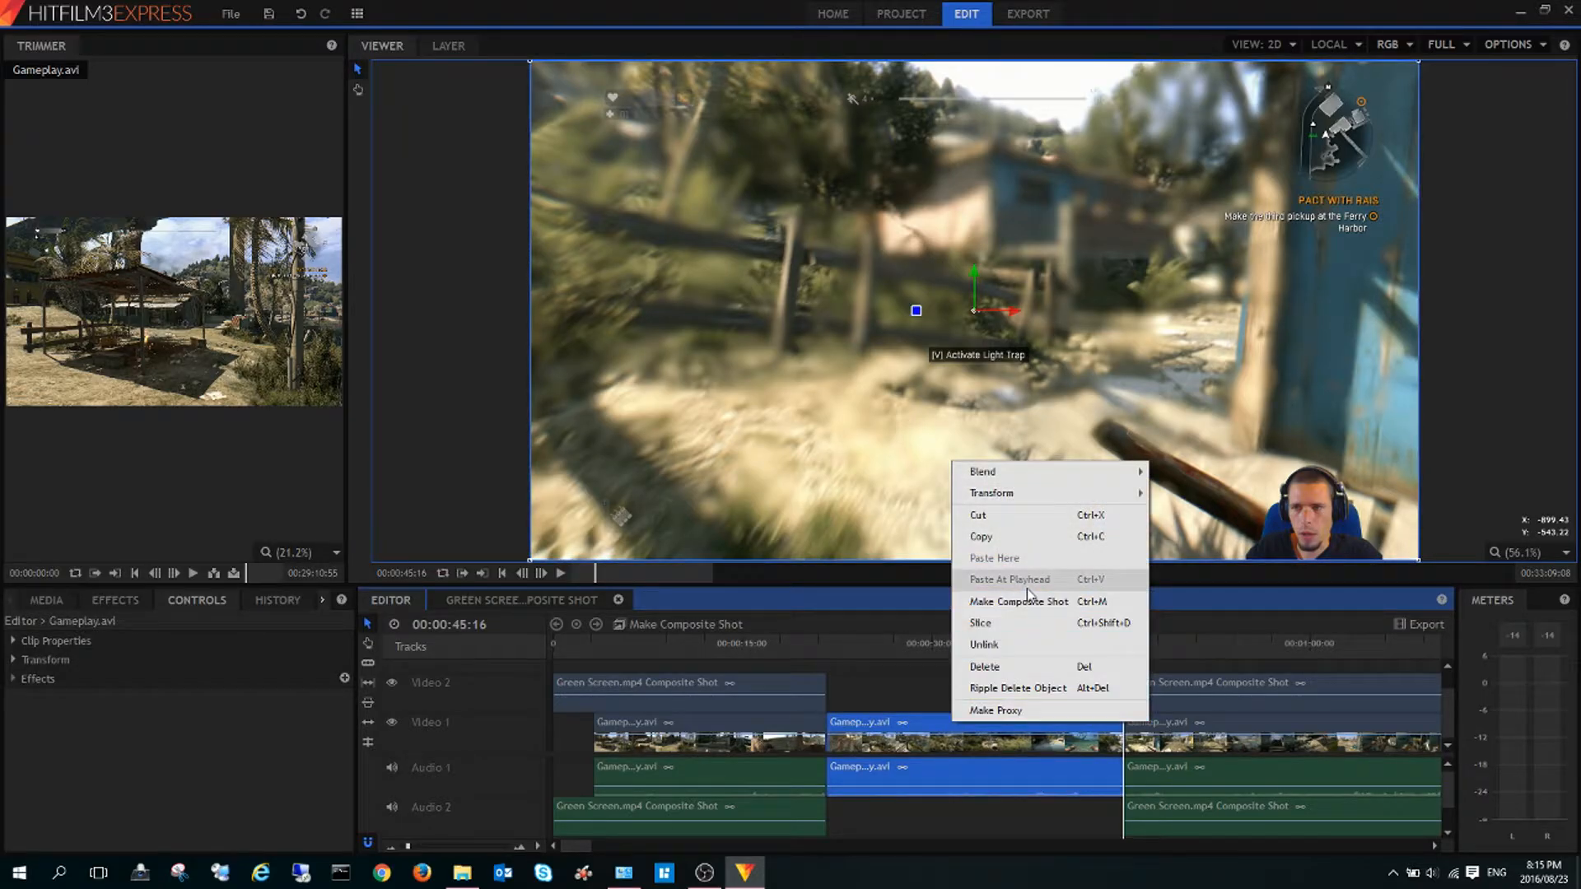
click(1017, 667)
drag(1156, 699, 864, 697)
drag(1185, 743, 889, 742)
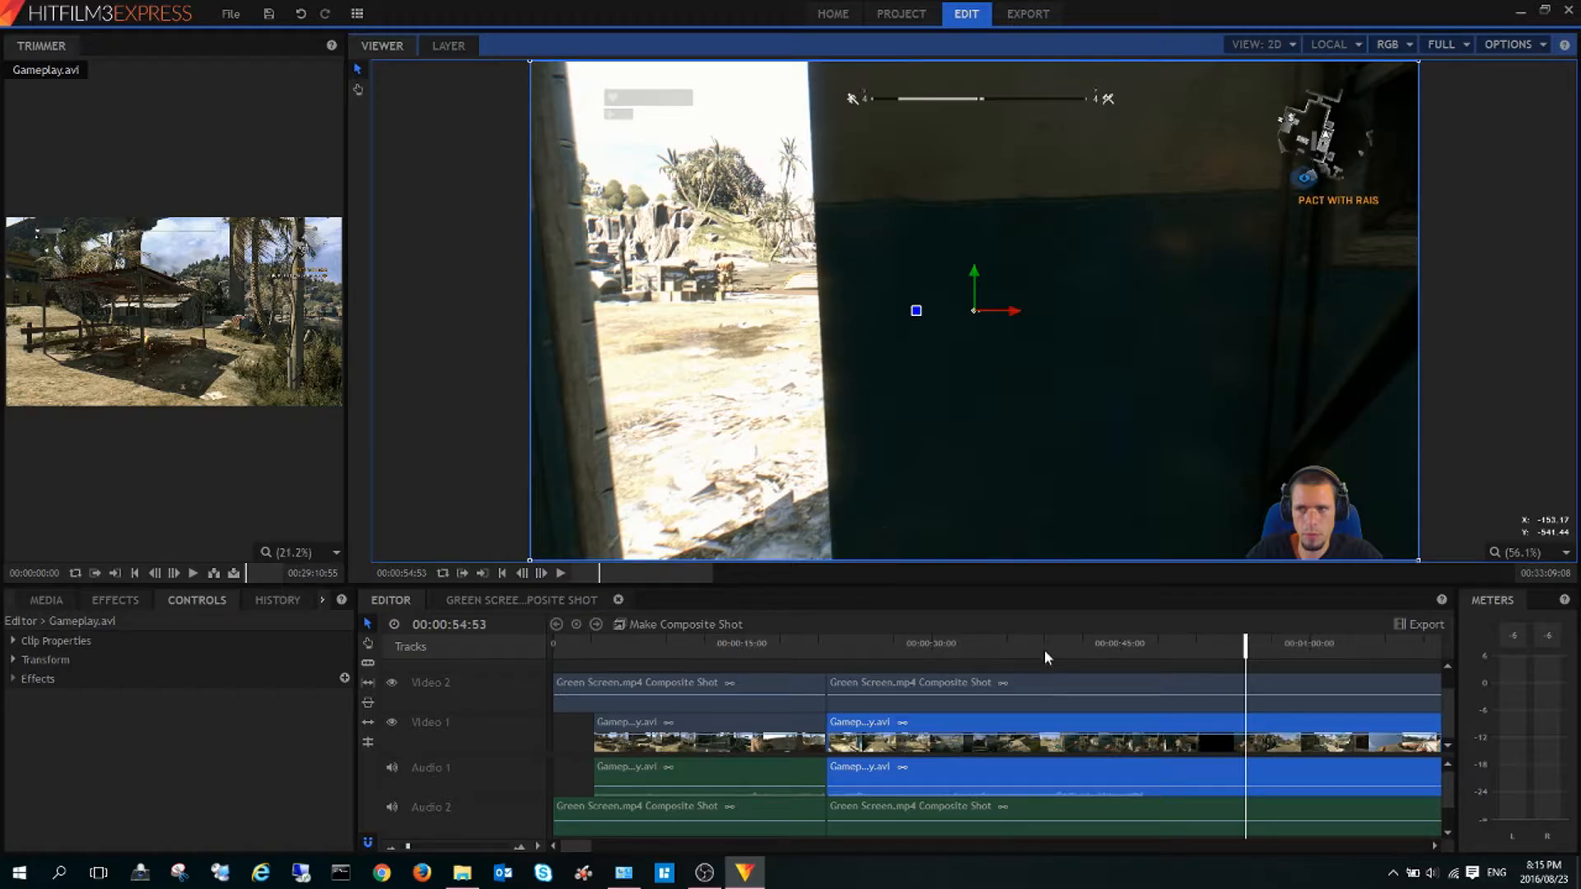
- Set up an H.264 export of the Editor timeline and set the video level to 5.1
click(1026, 14)
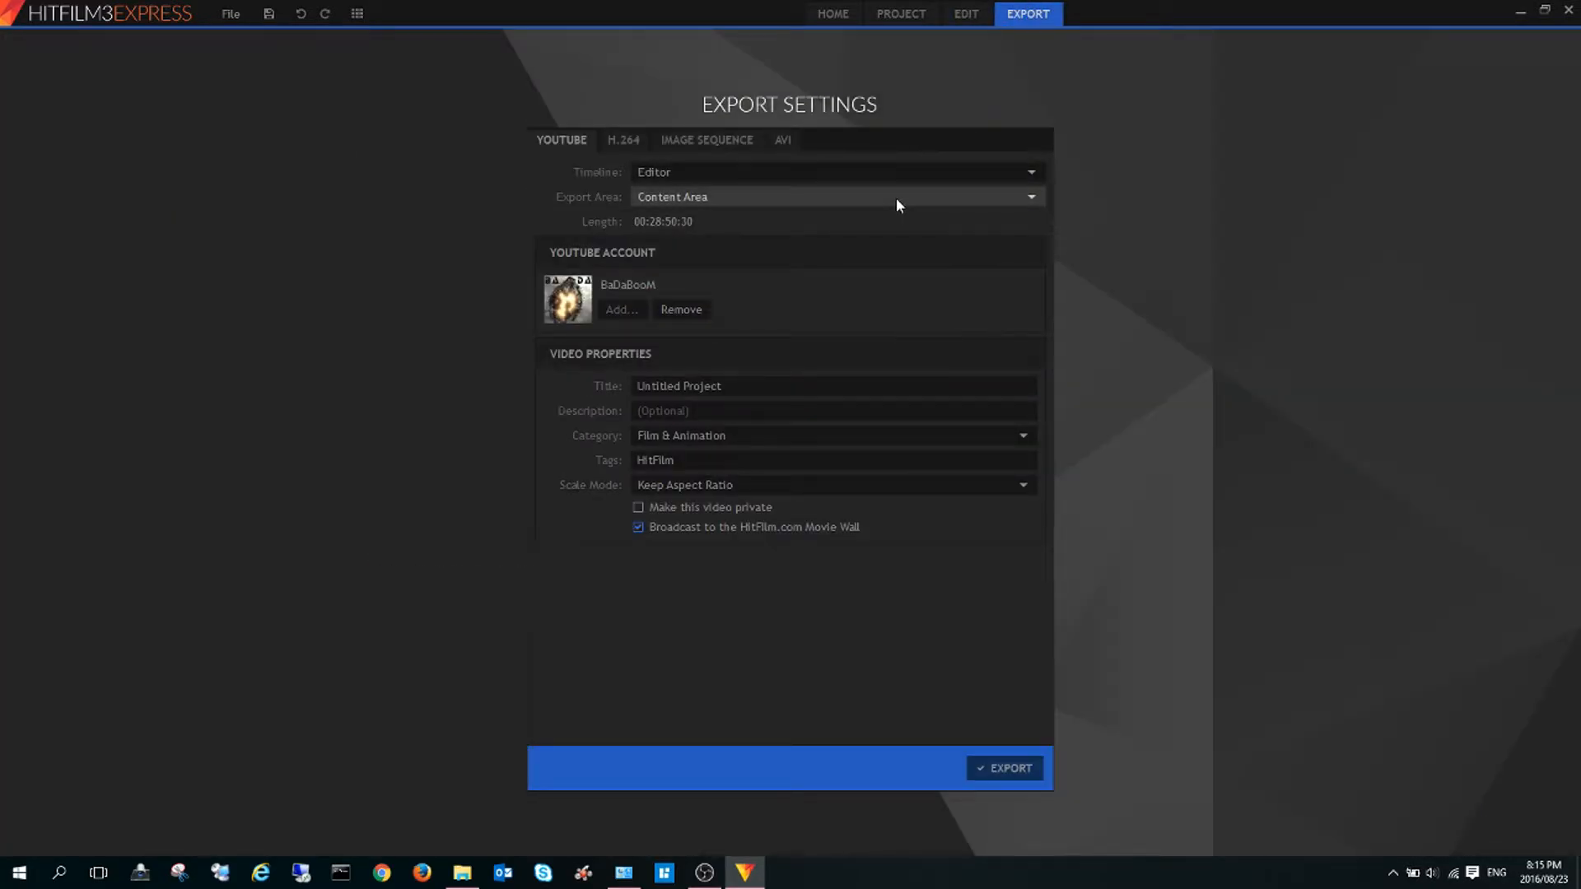
click(613, 141)
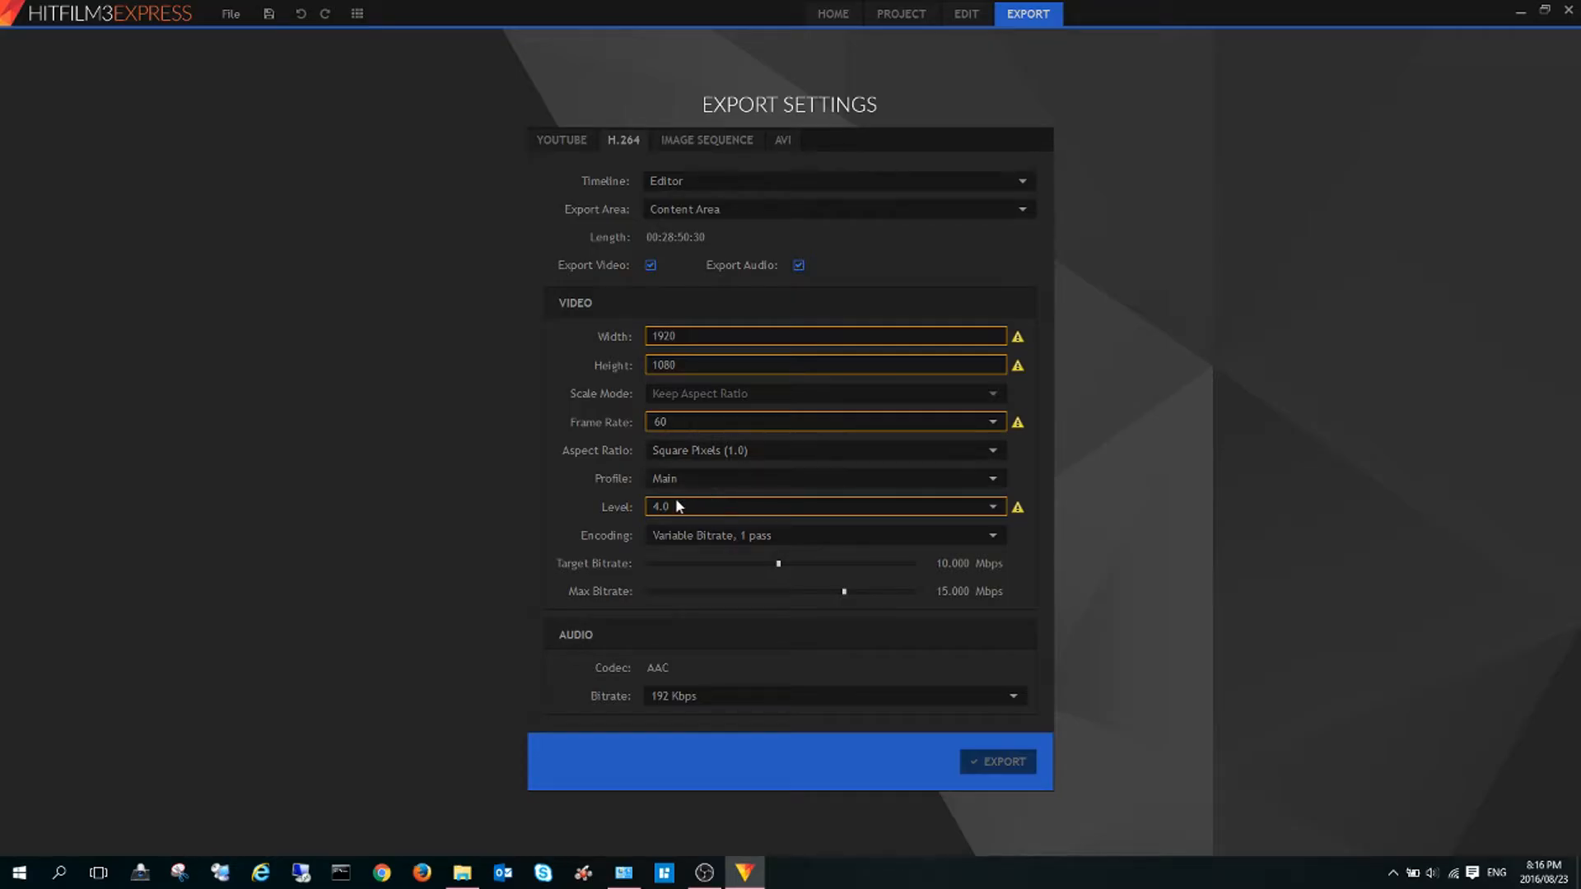
click(997, 511)
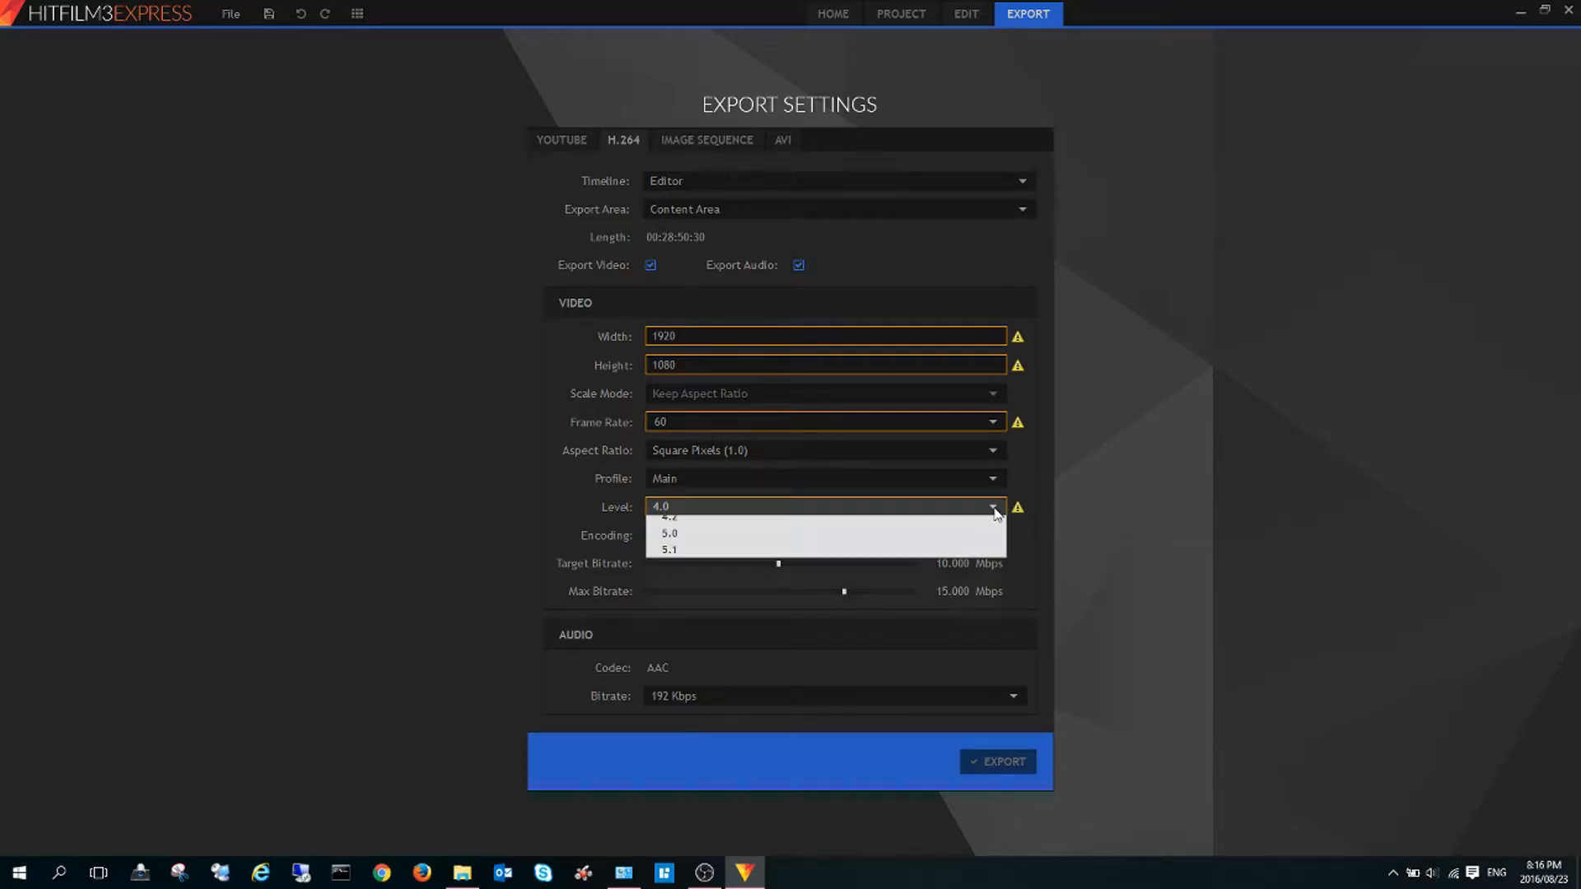
click(824, 756)
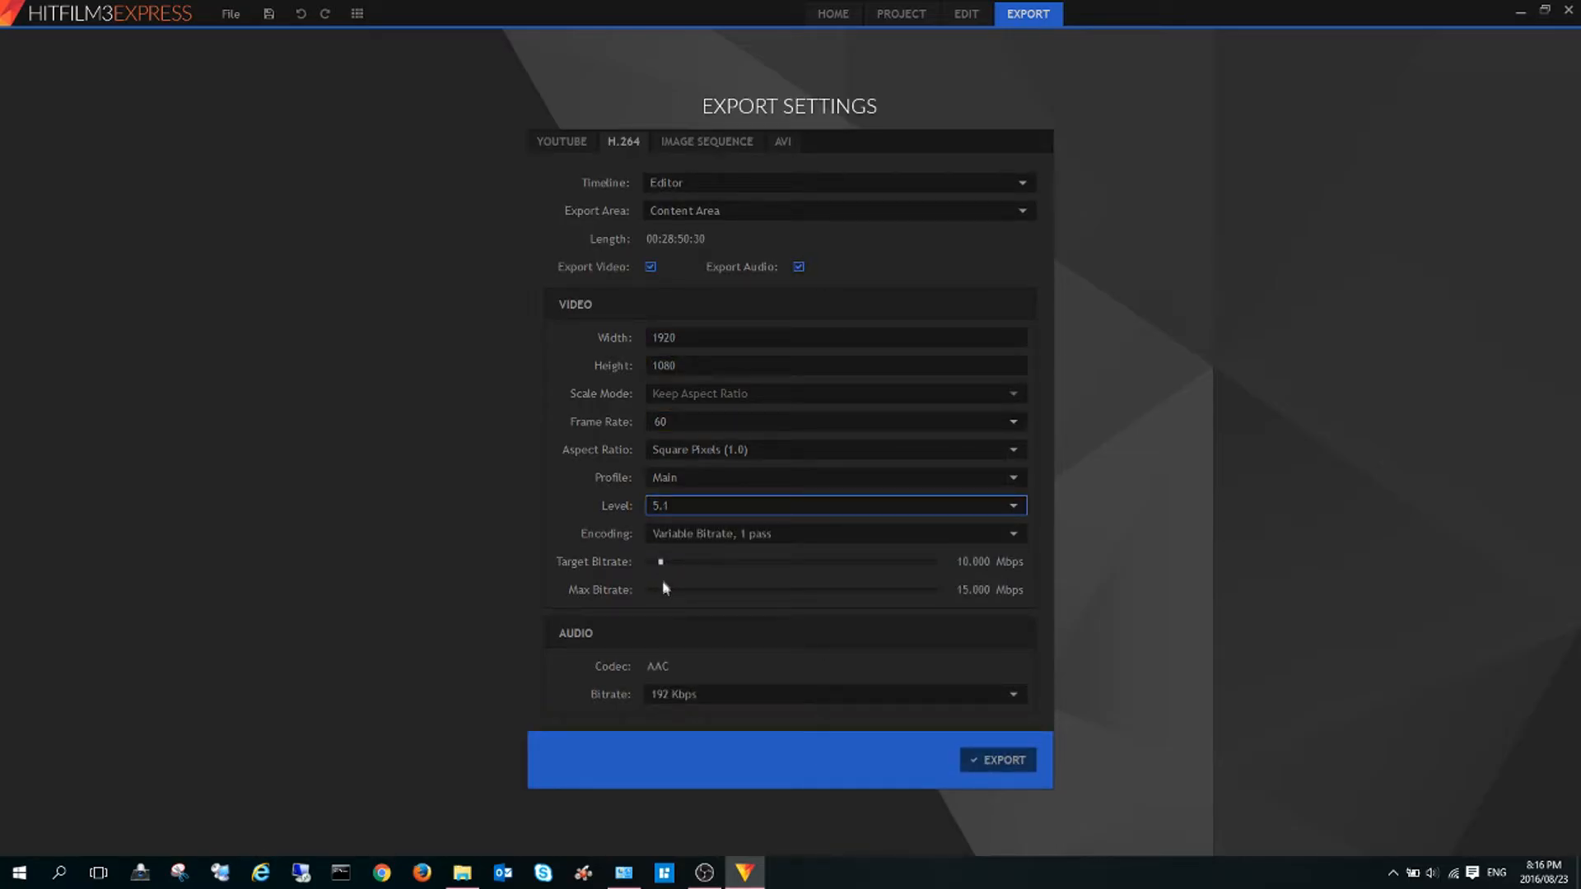
- Set the export's target bitrate to 20 Mbps and its max bitrate to 24 Mbps
drag(662, 565, 671, 565)
click(981, 563)
text(24)
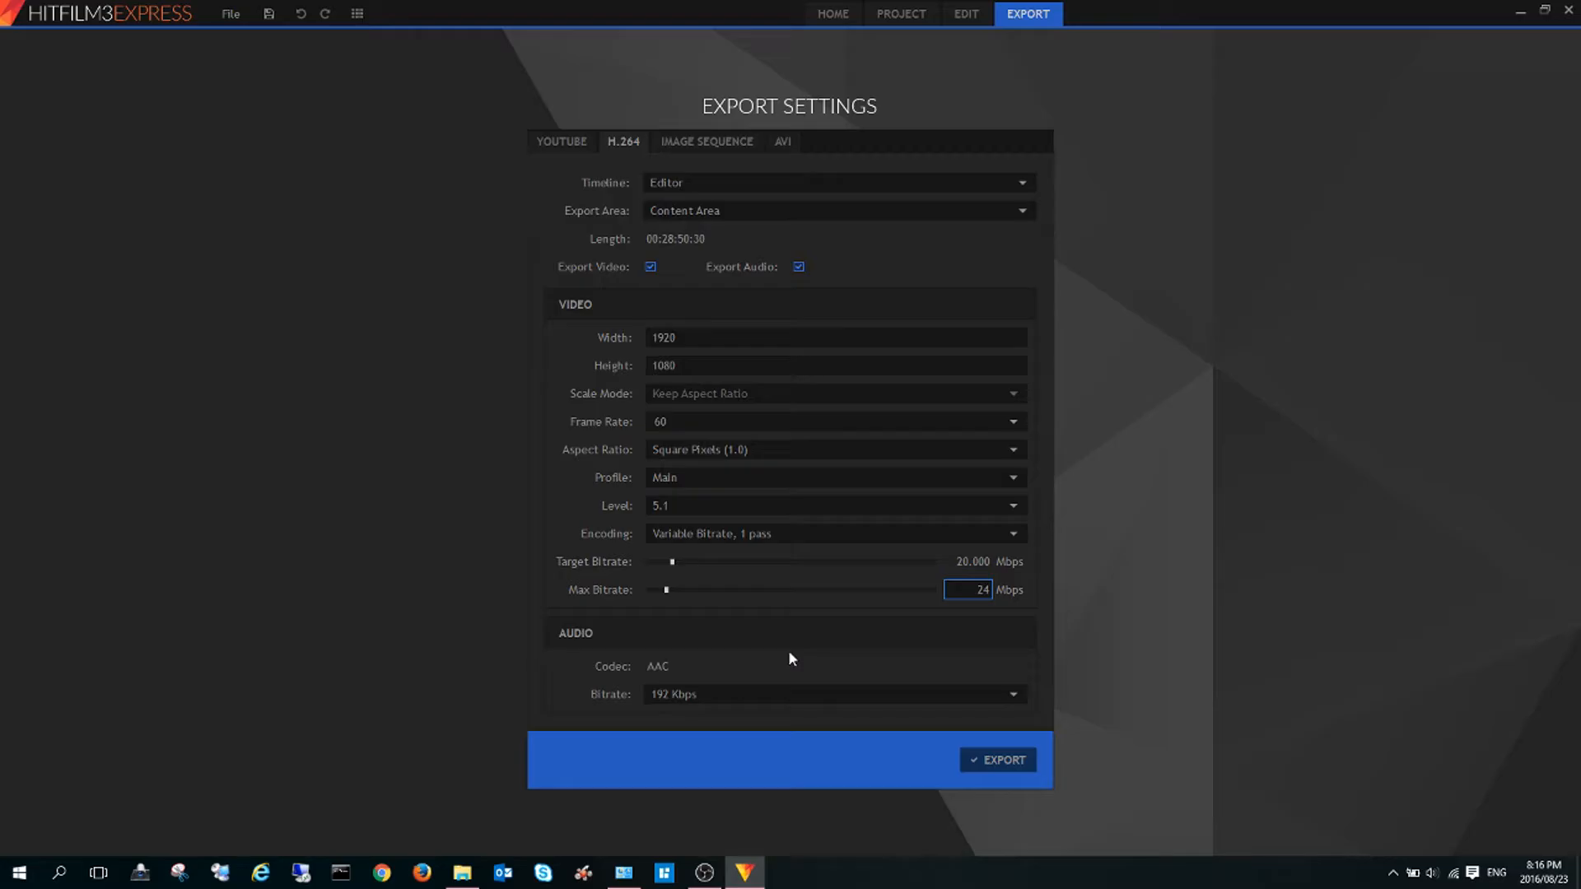
- Set the audio bitrate to 320 Kbps and export the video as an MP4 file in the Part2 folder
click(766, 696)
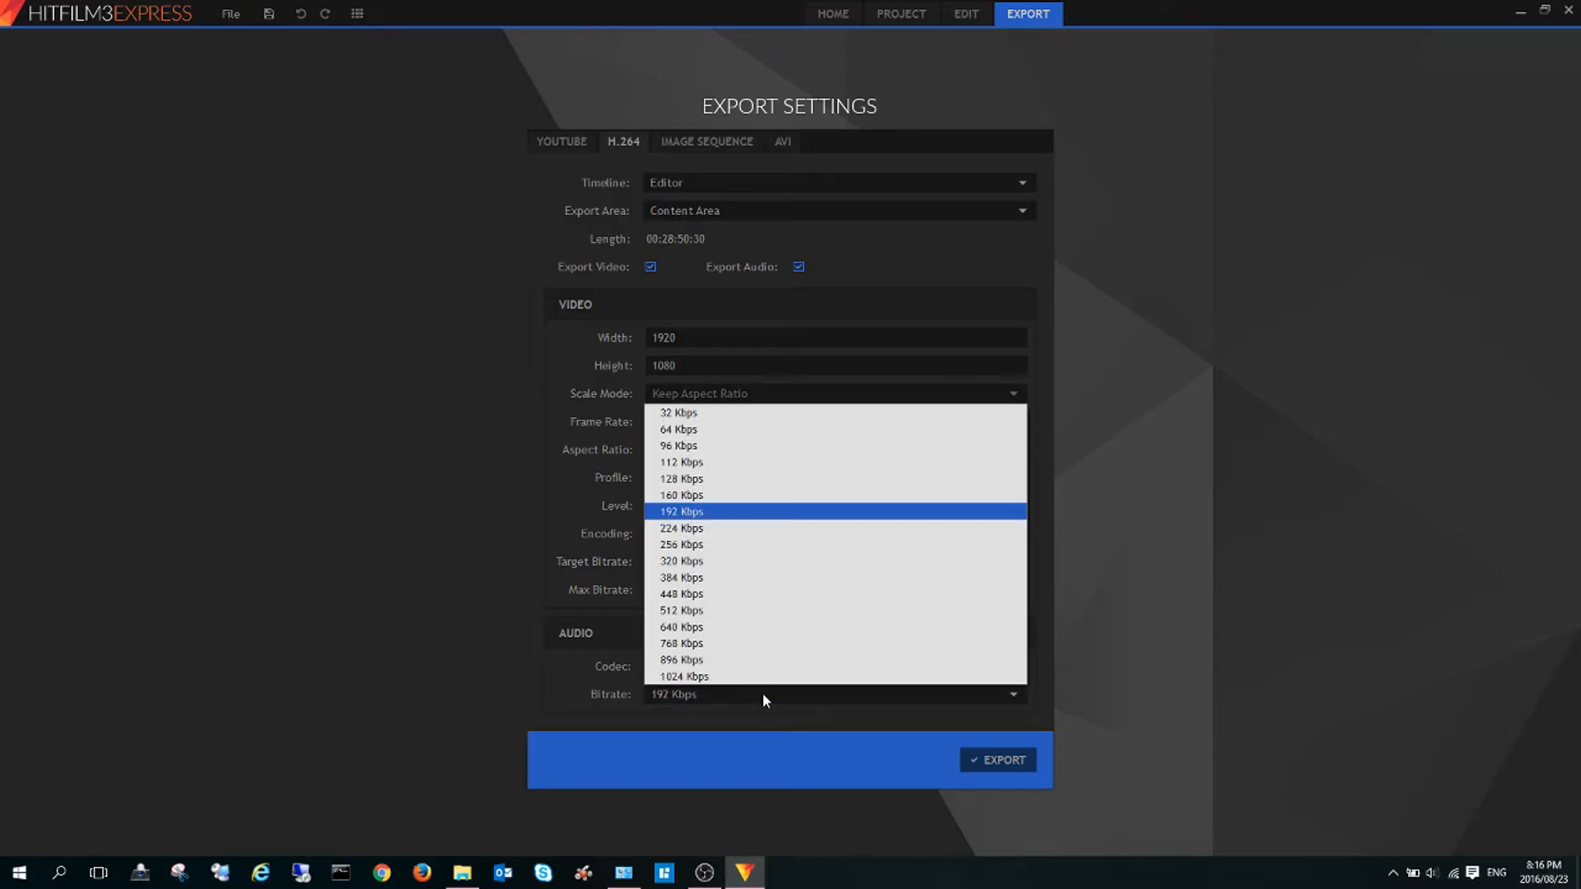
click(757, 561)
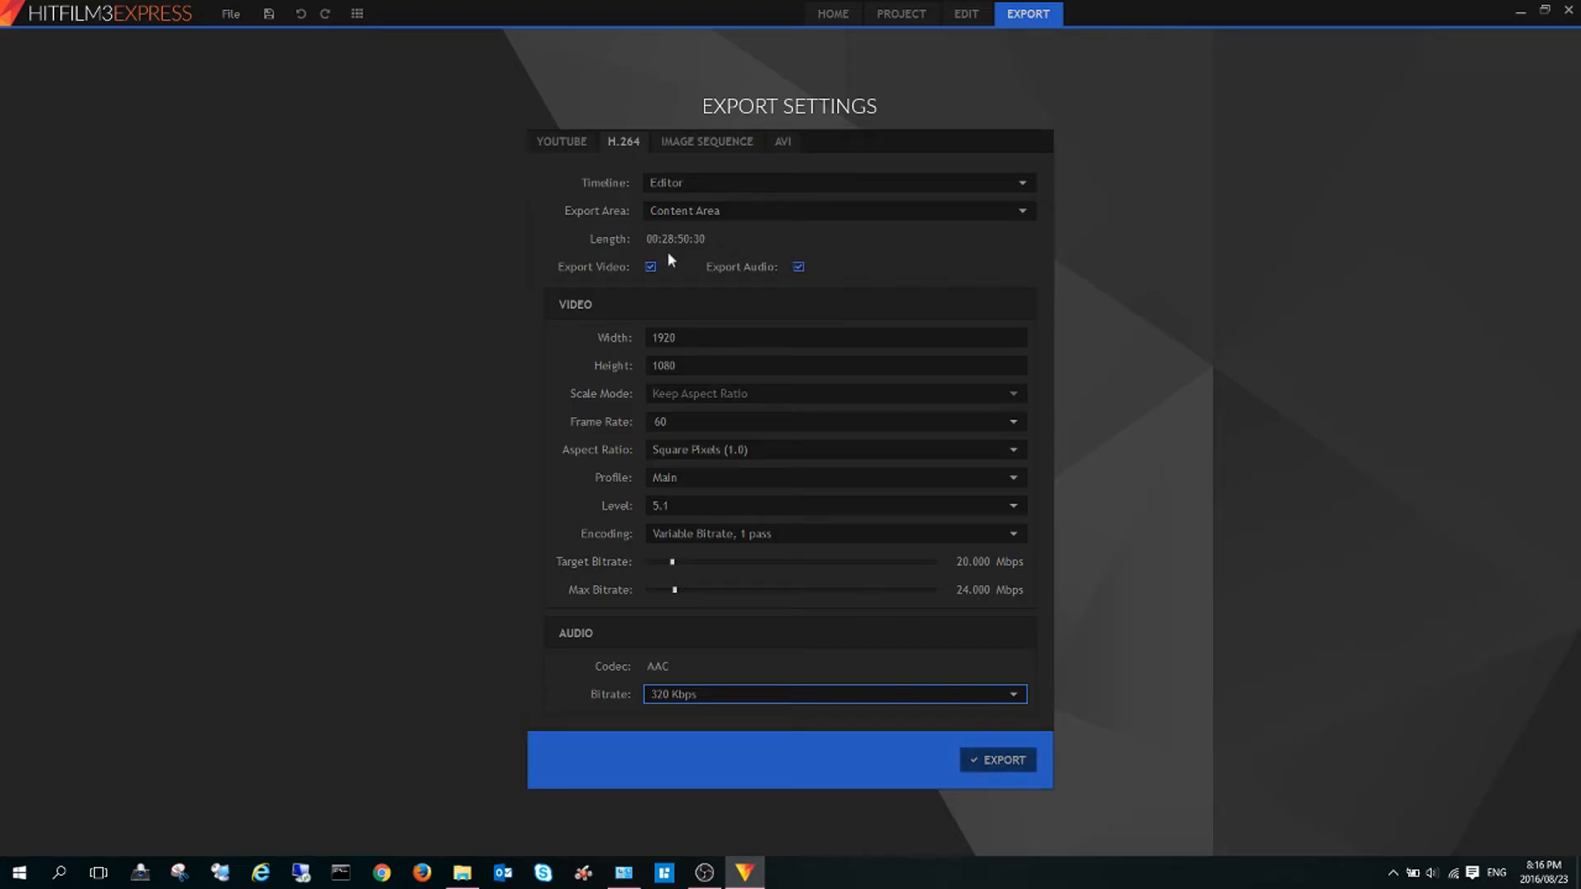
click(1001, 763)
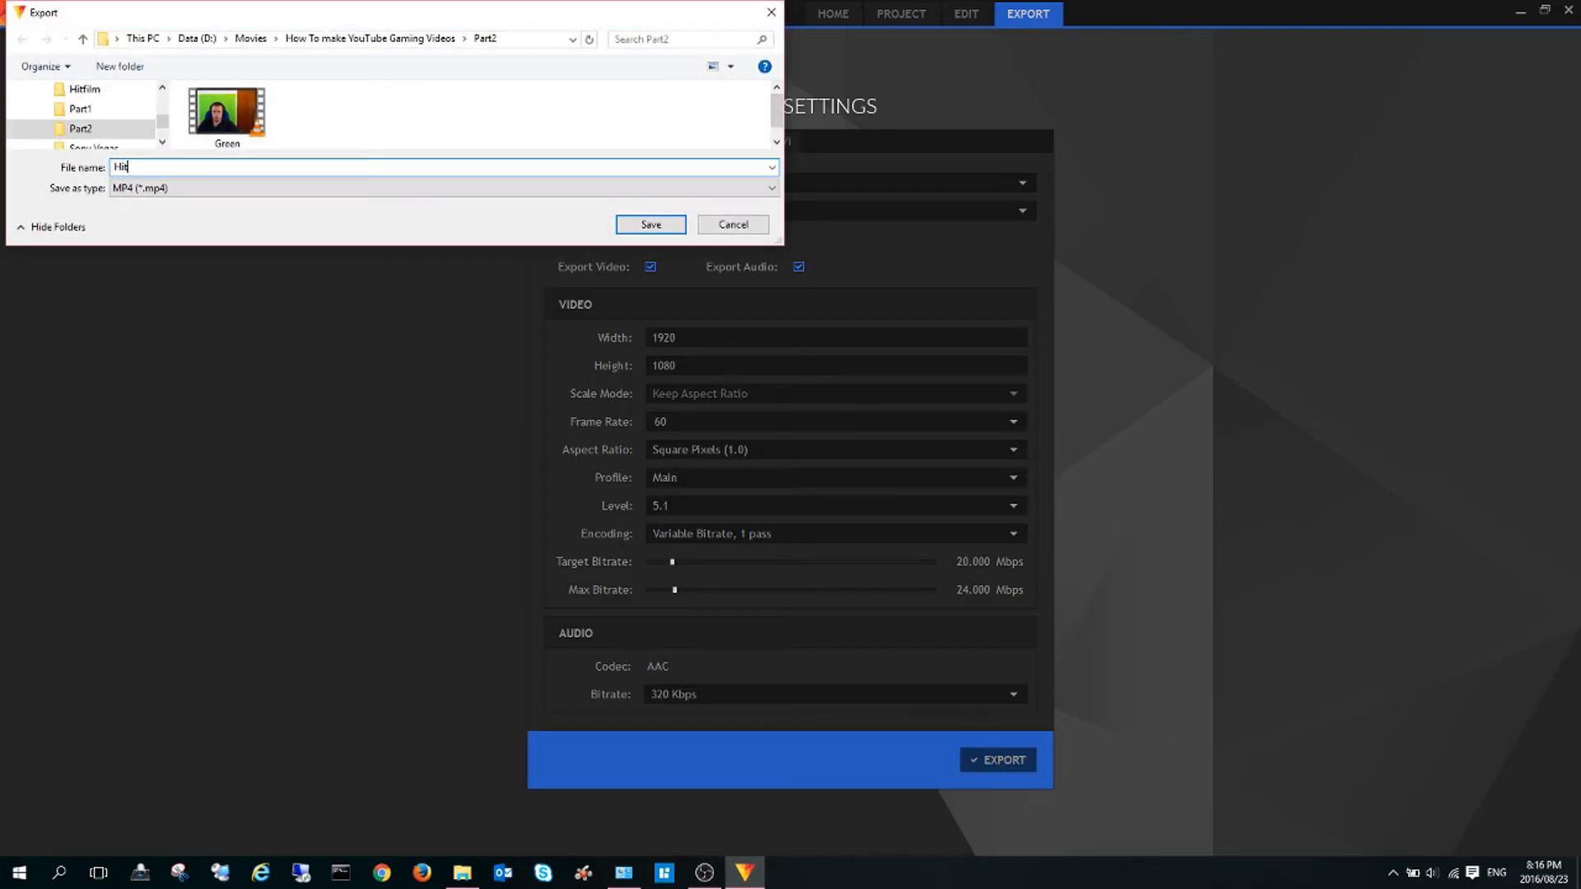
click(651, 224)
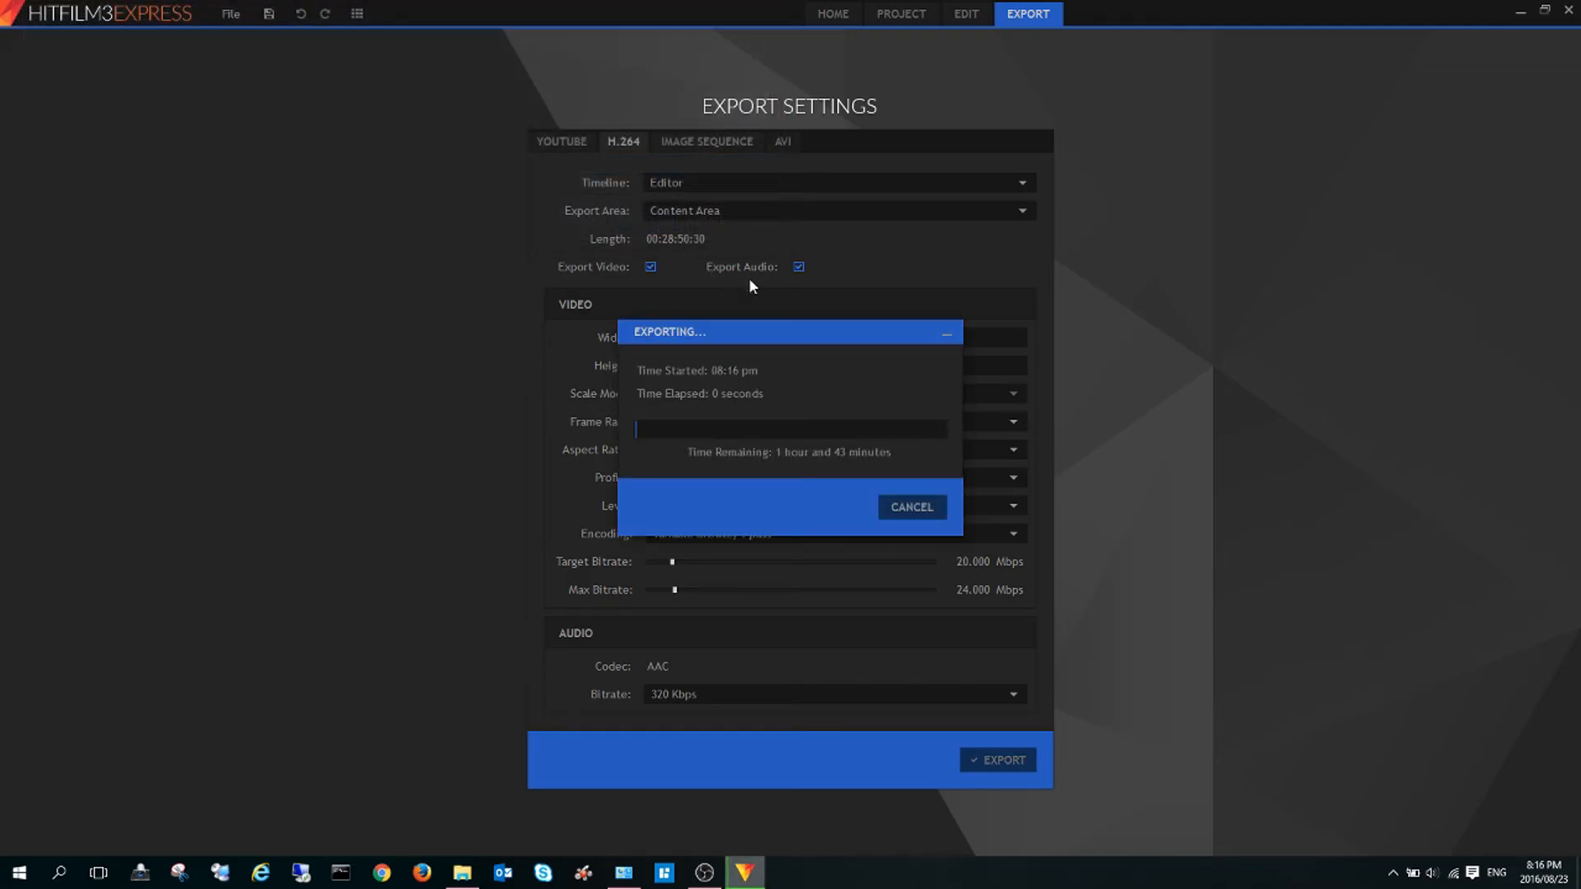